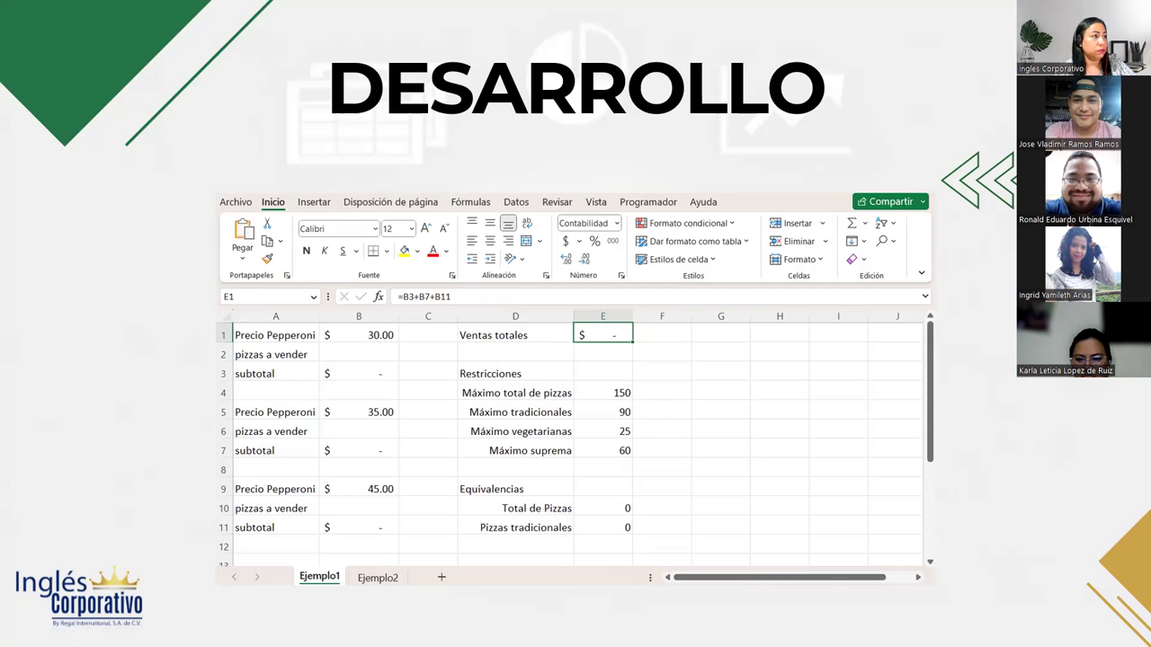
Step: Switch to the Práctica sesión 12 workbook in Excel and examine the total sales formula, pizza quantities and restriction values on Ejemplo1
key(alt+Tab)
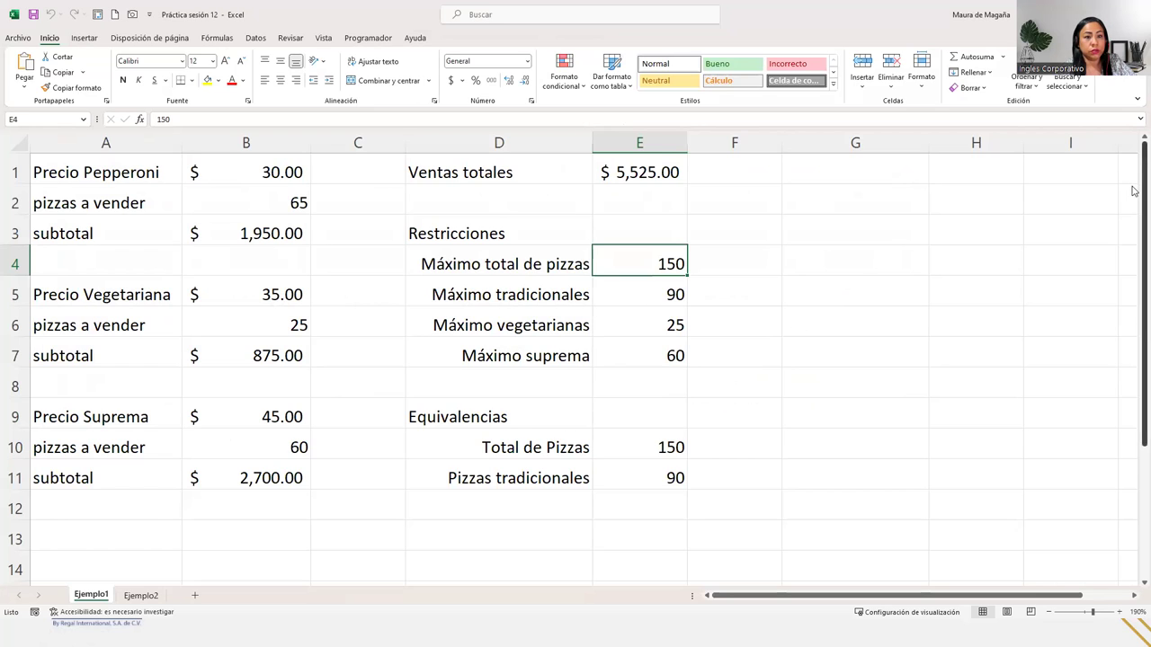
click(635, 173)
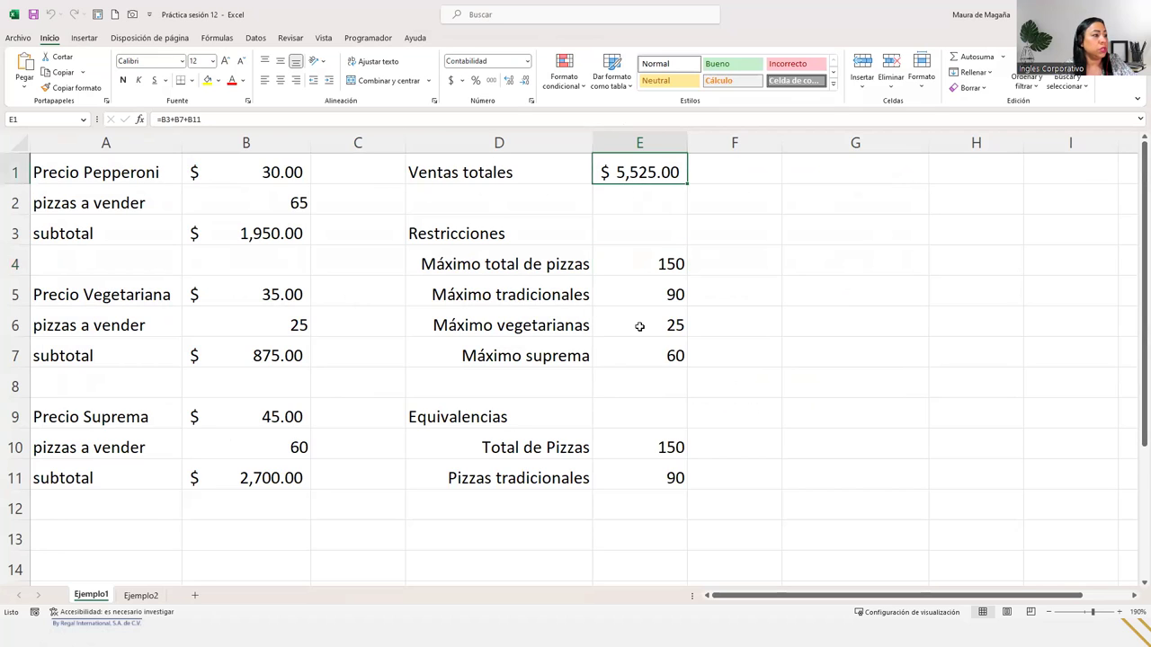
click(278, 191)
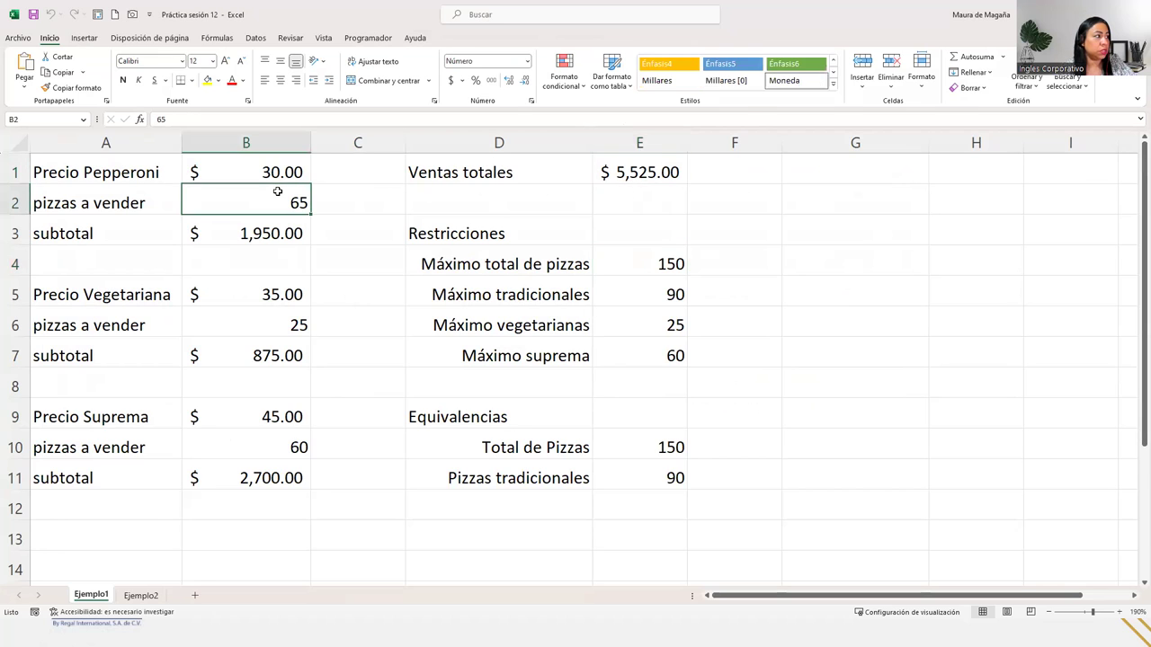
click(268, 318)
click(252, 442)
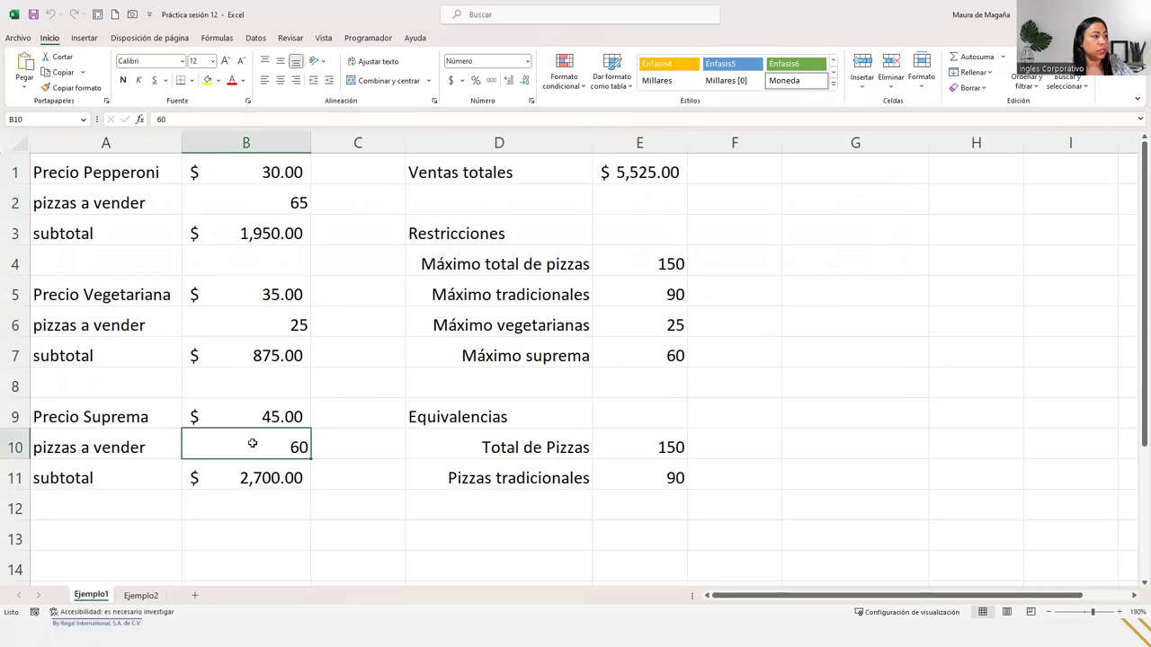
drag(614, 267, 624, 338)
click(638, 264)
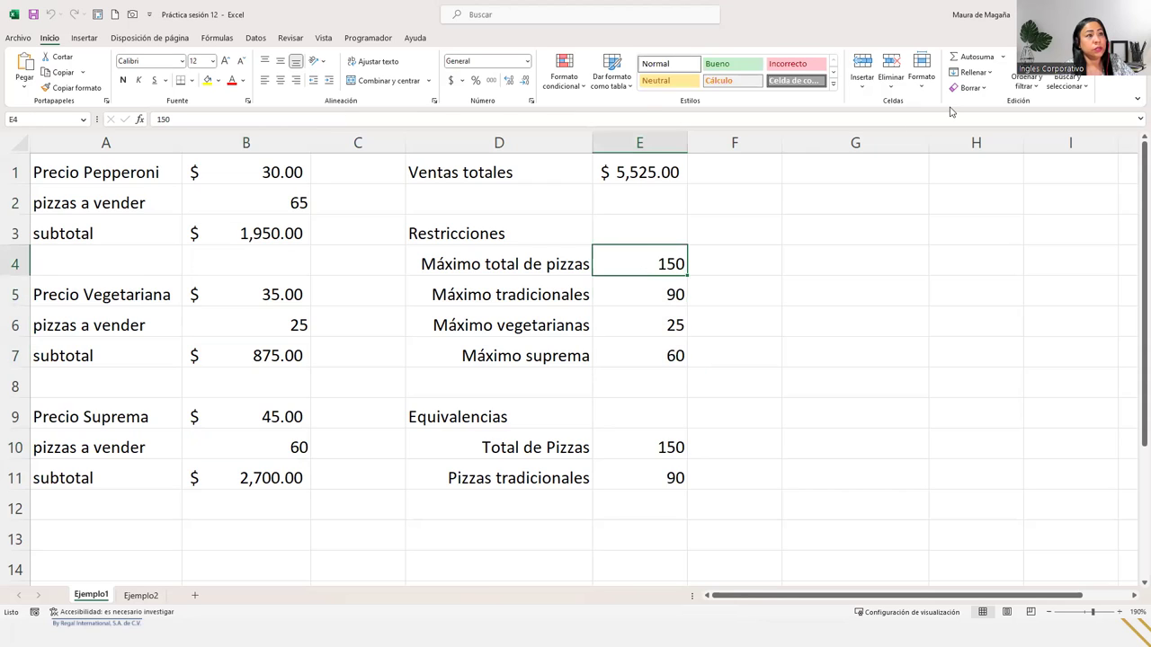
Step: Open the Solver parameters for the pizza model and place the dialog clear of the worksheet data
click(321, 39)
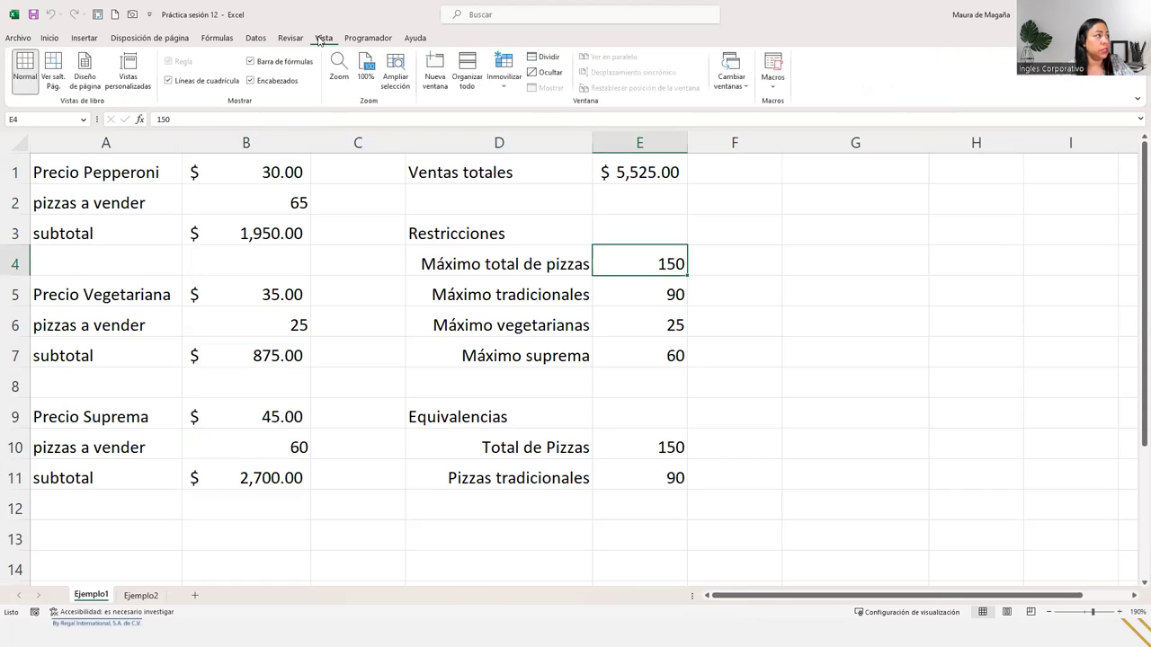
key(Left)
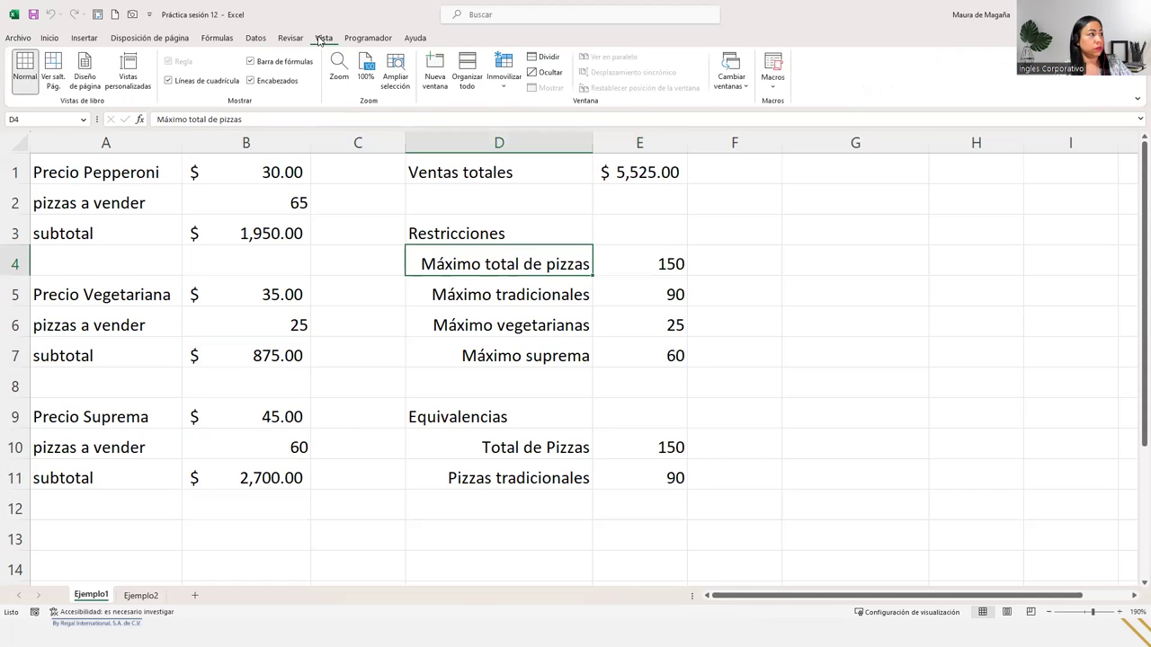
scroll(321, 39, up, 2)
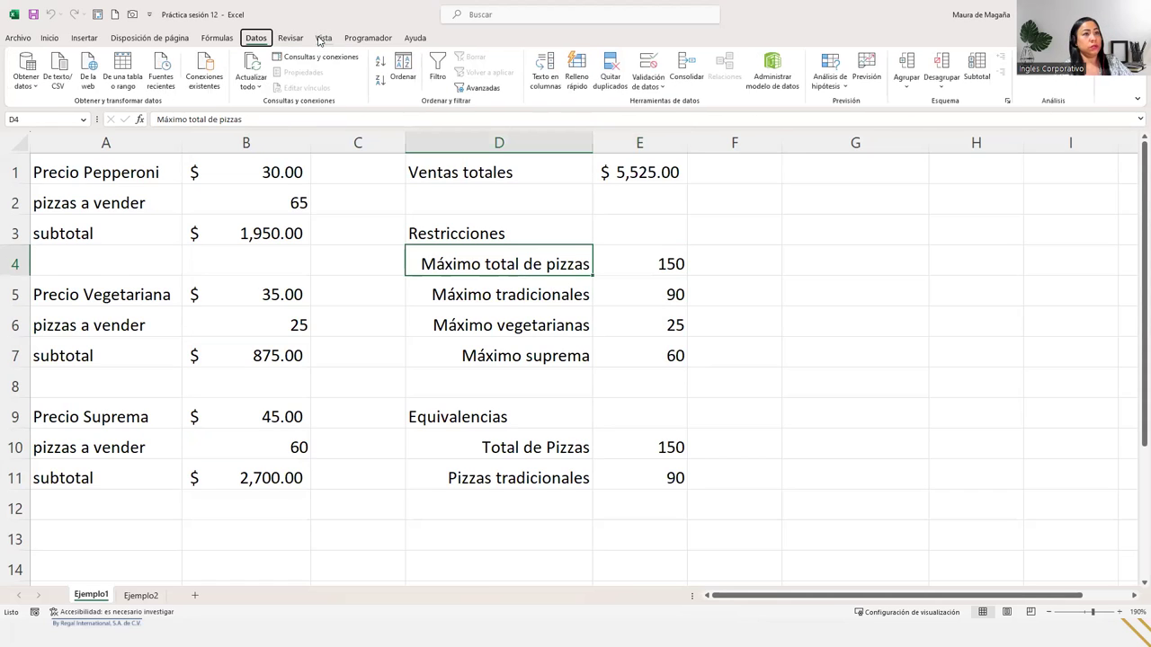
click(1050, 72)
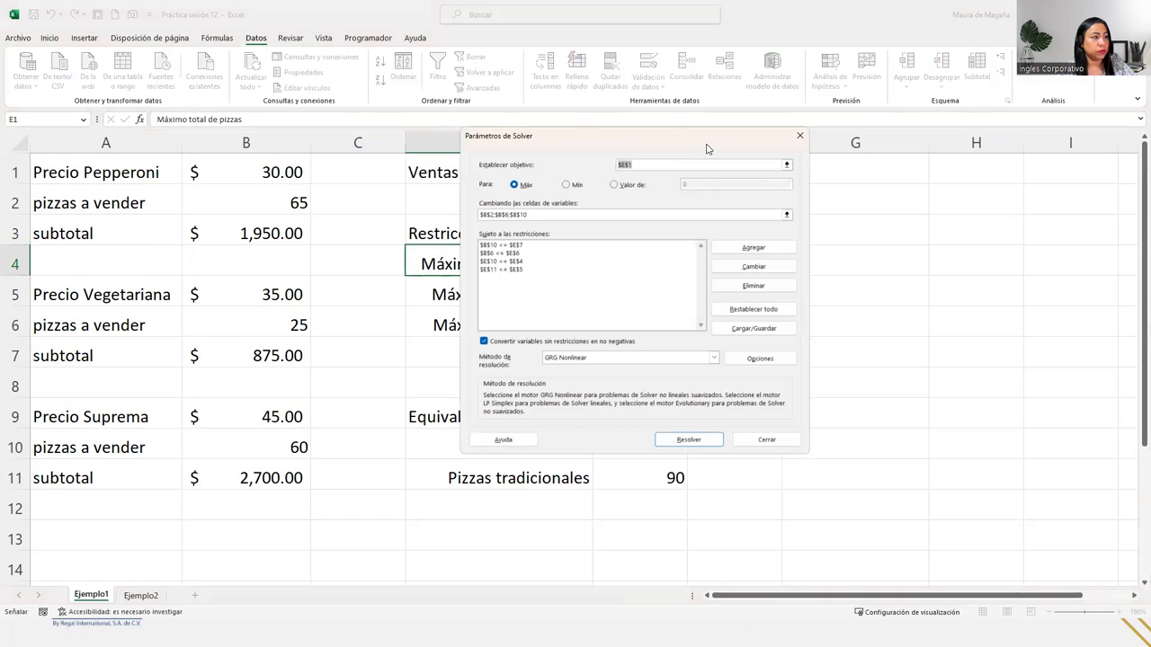
drag(707, 148, 946, 212)
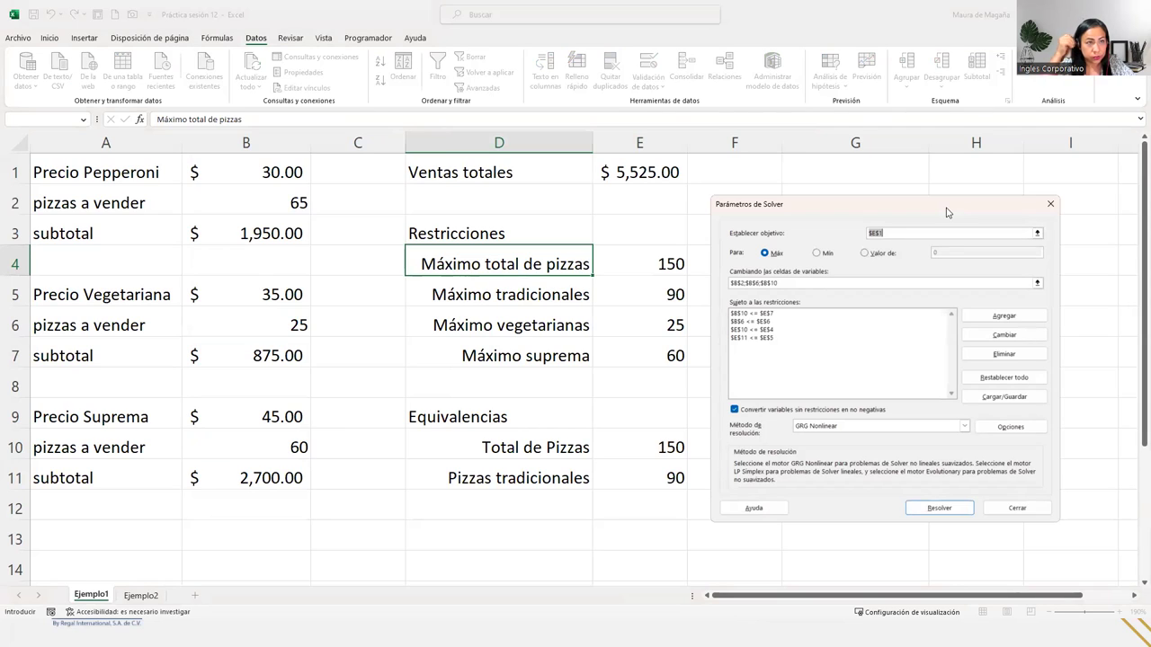
Step: Change the Solver solving method to Simplex LP, with the objective cell still E1
click(925, 232)
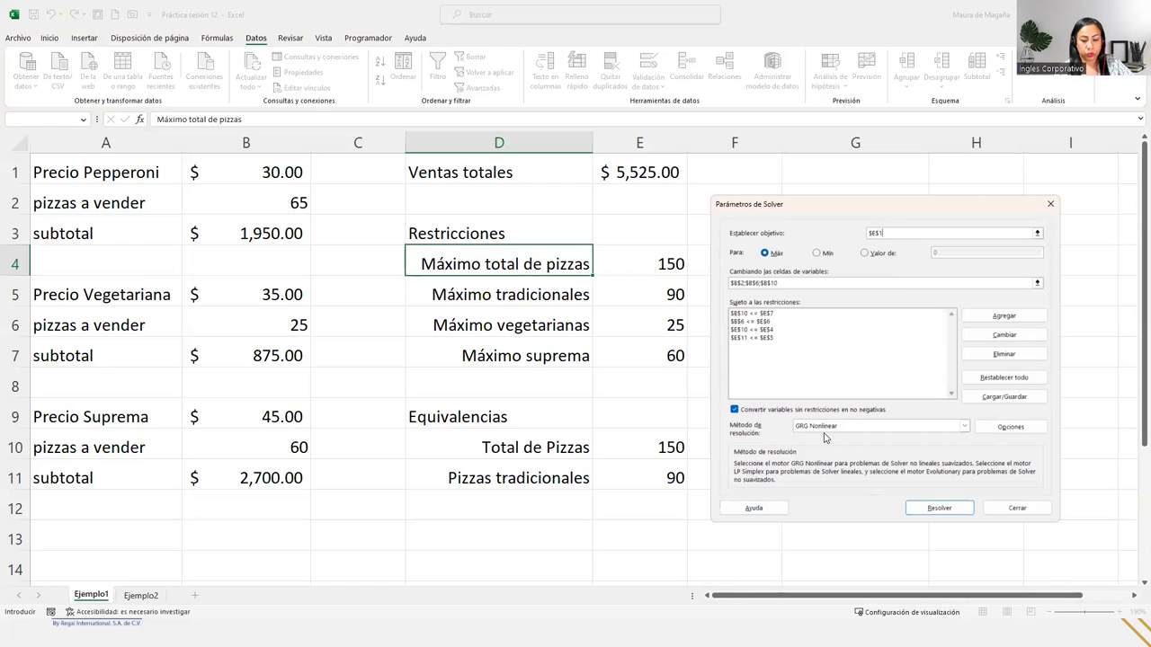
click(903, 430)
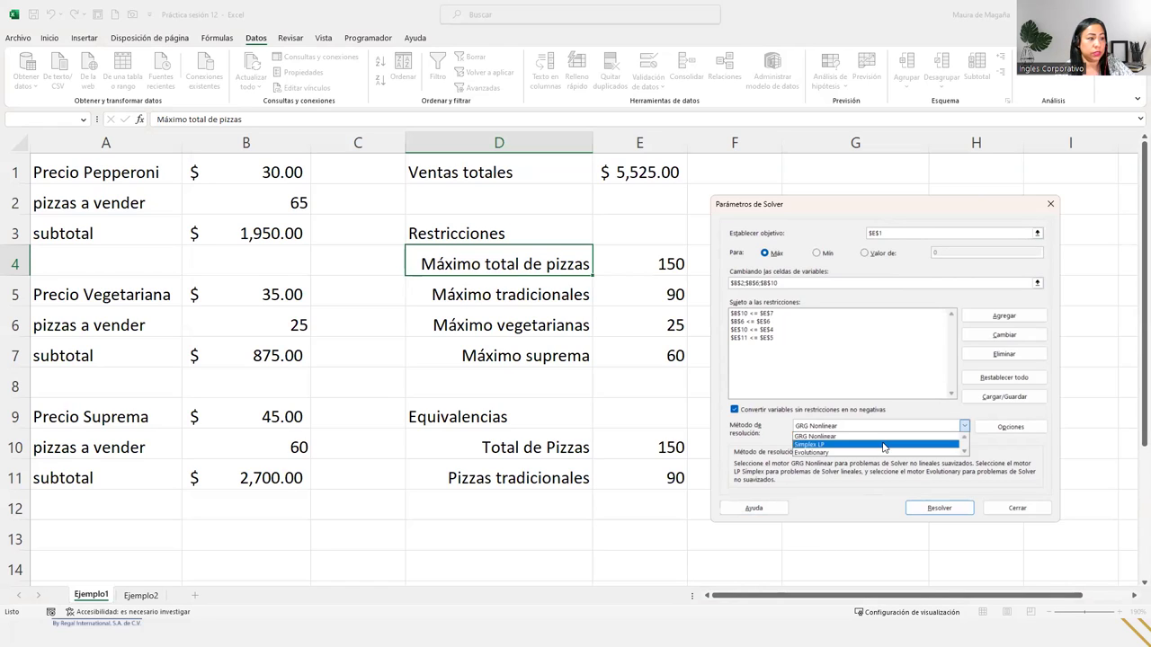
click(883, 445)
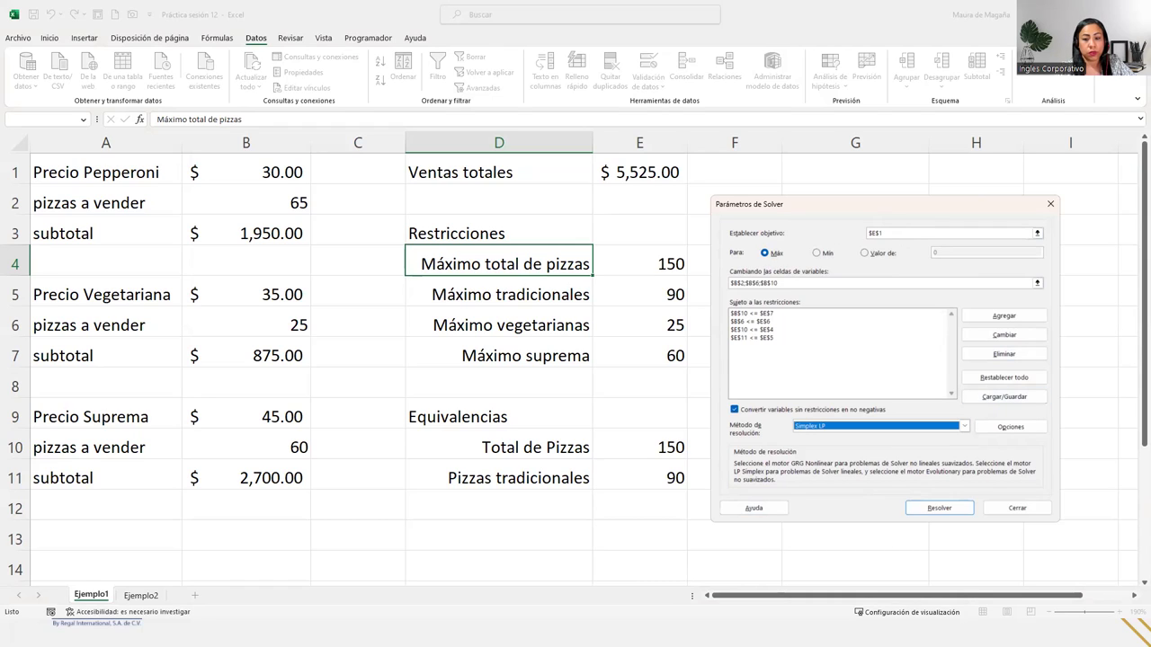
key(Return)
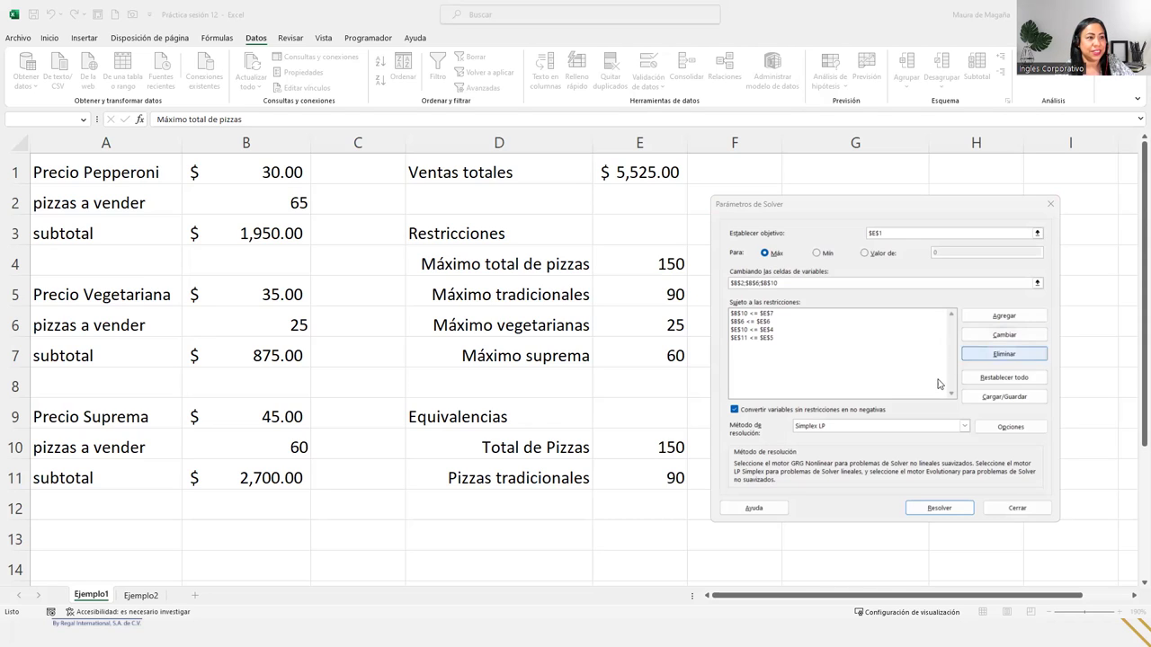
Step: Review the Solver model's maximise setting, its variable cells B2, B6 and B10, and its listed constraints against the sheet
click(902, 217)
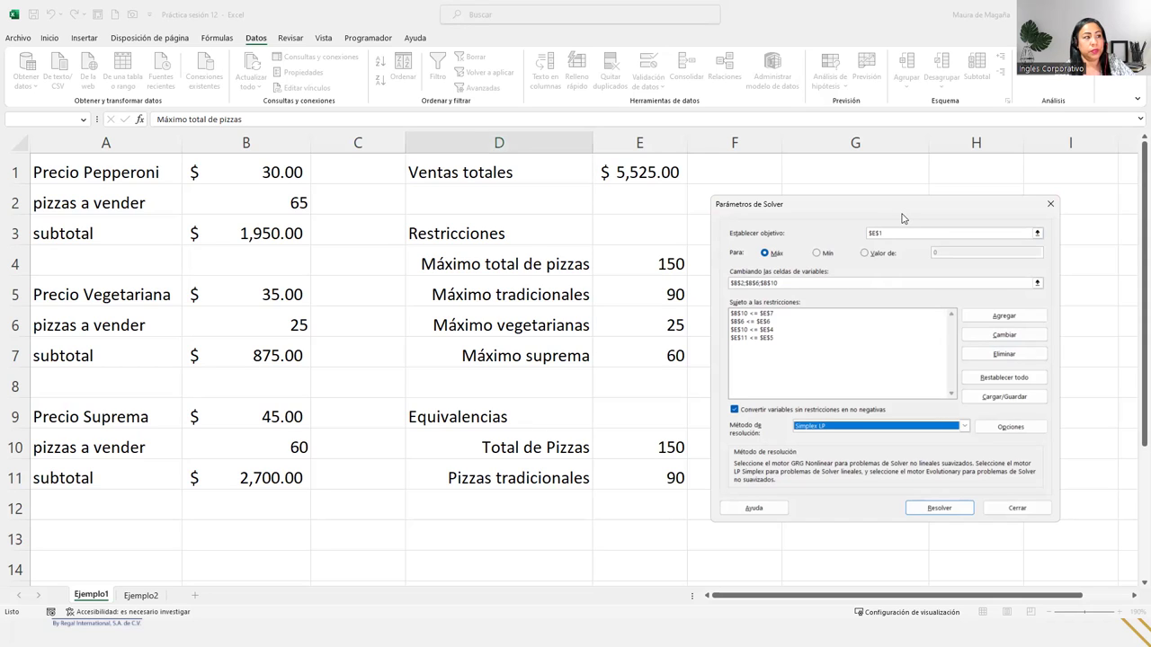
drag(902, 217, 903, 209)
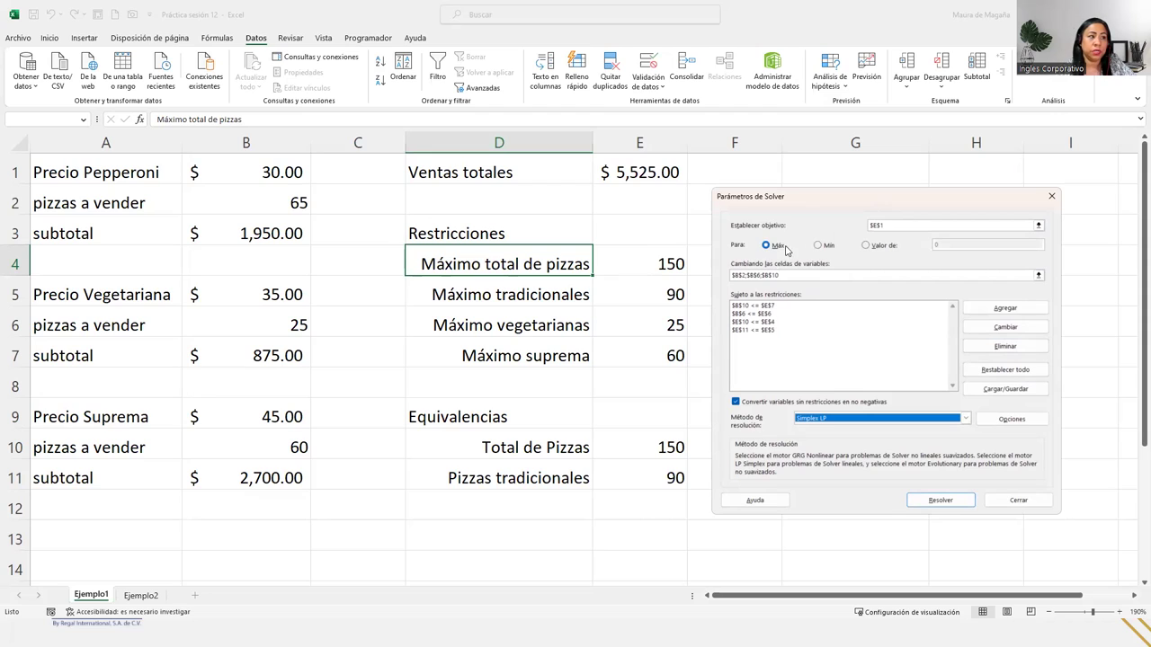
click(793, 275)
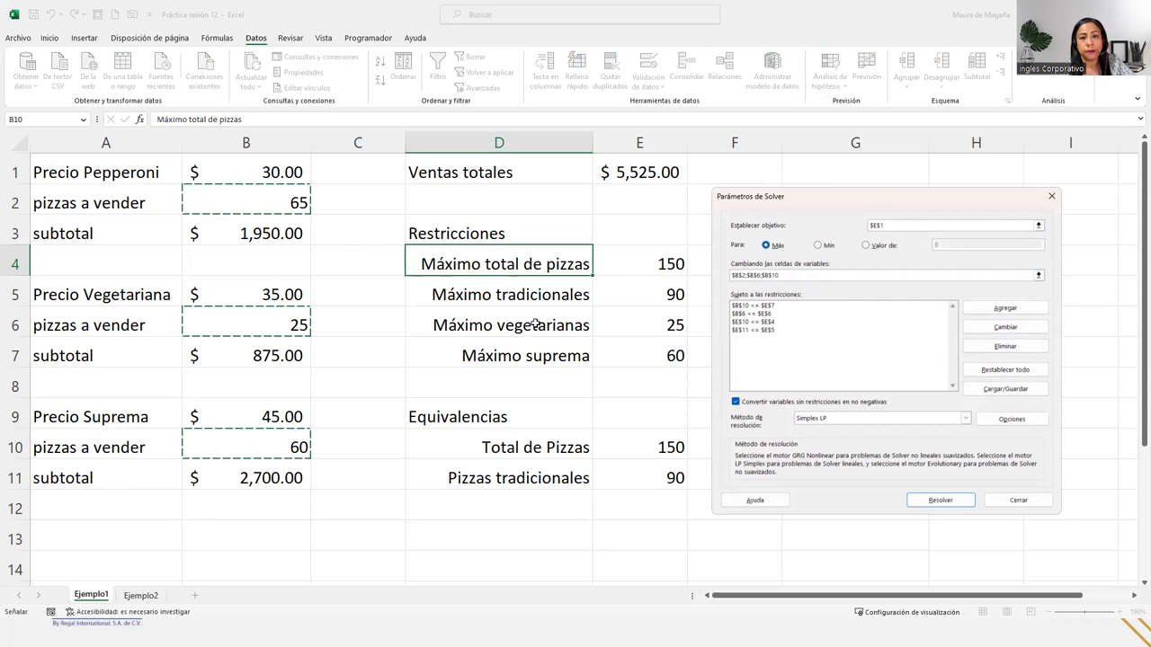
click(913, 276)
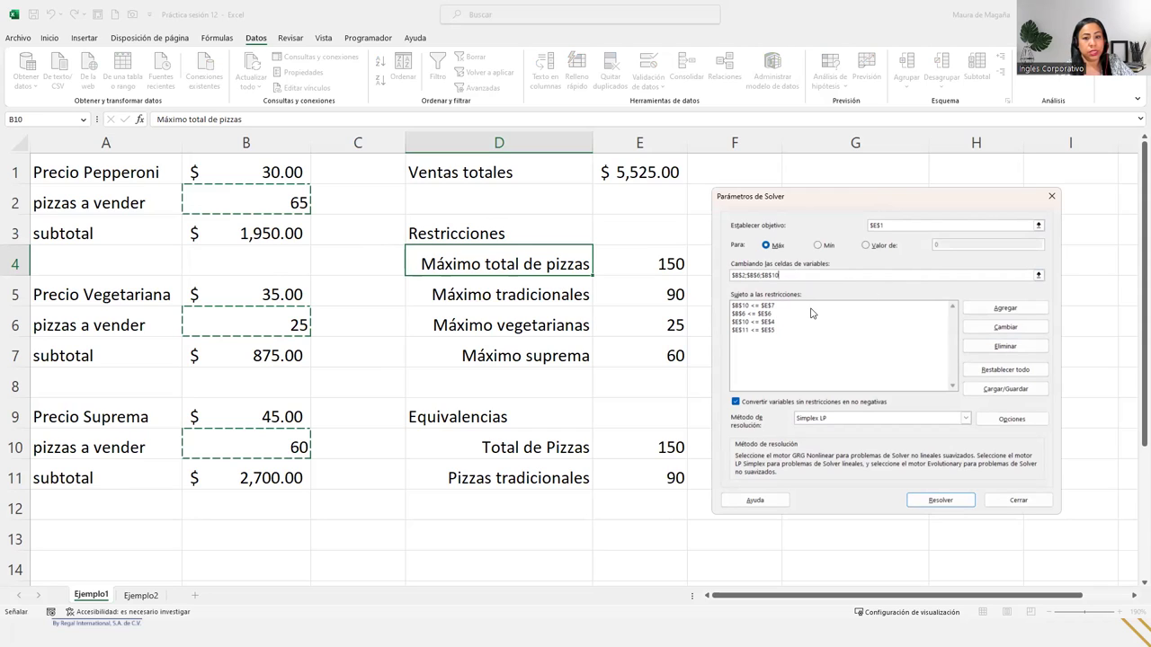
click(759, 307)
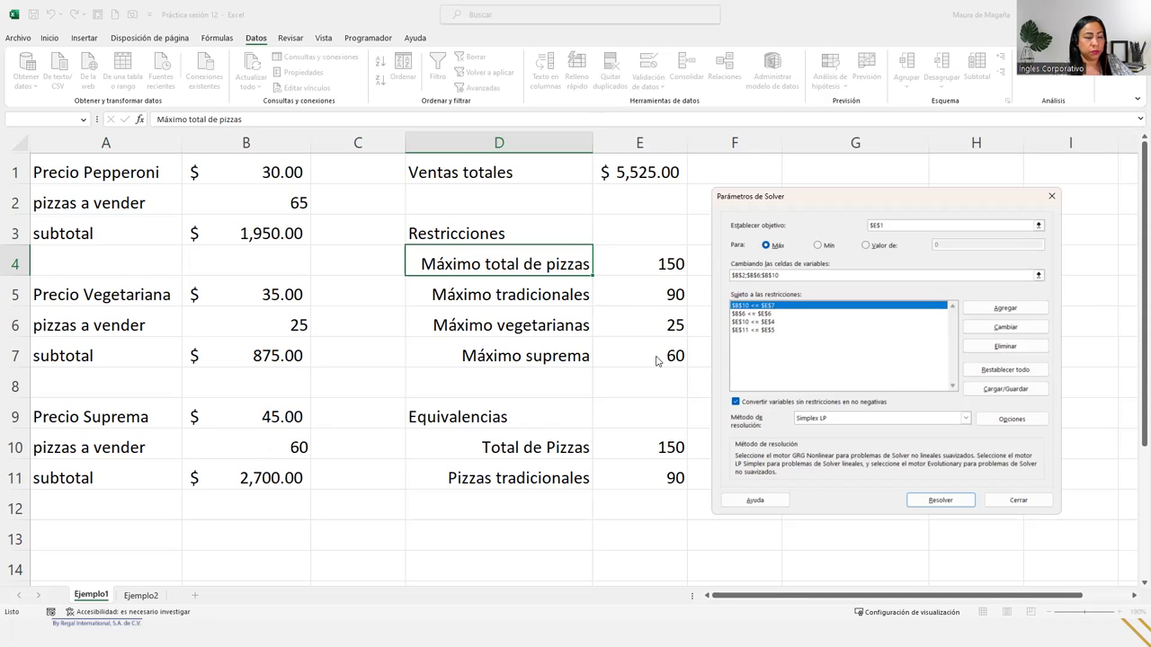
click(765, 314)
click(766, 322)
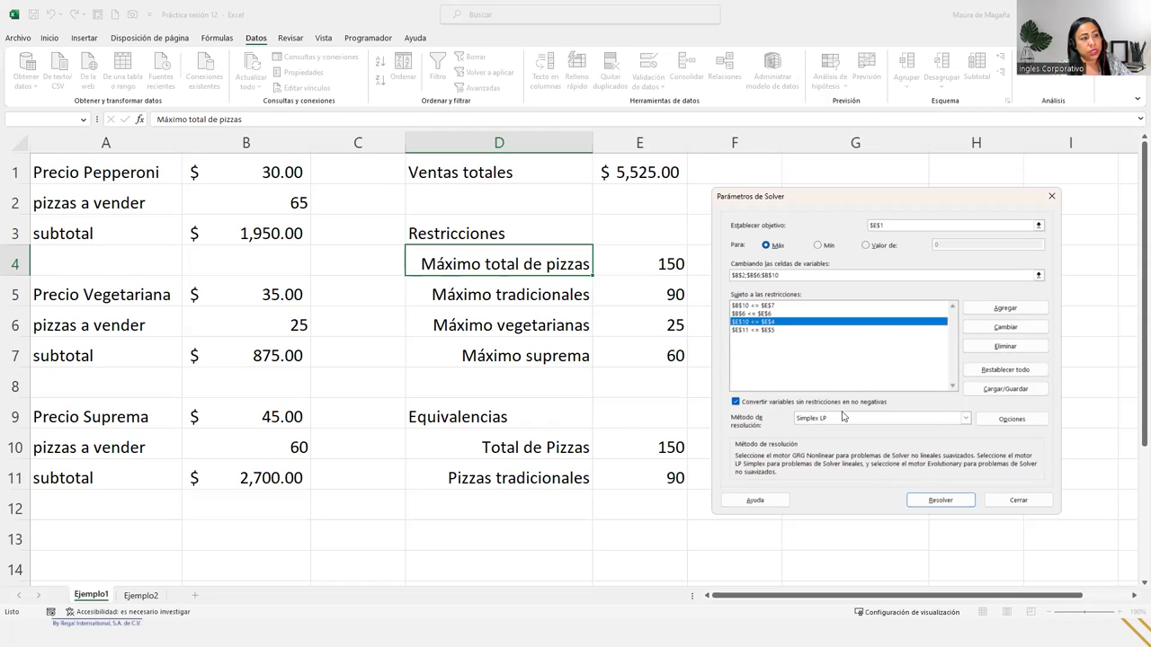
Step: Solve the pizza model, enable outline reports and keep the Solver solution
click(940, 500)
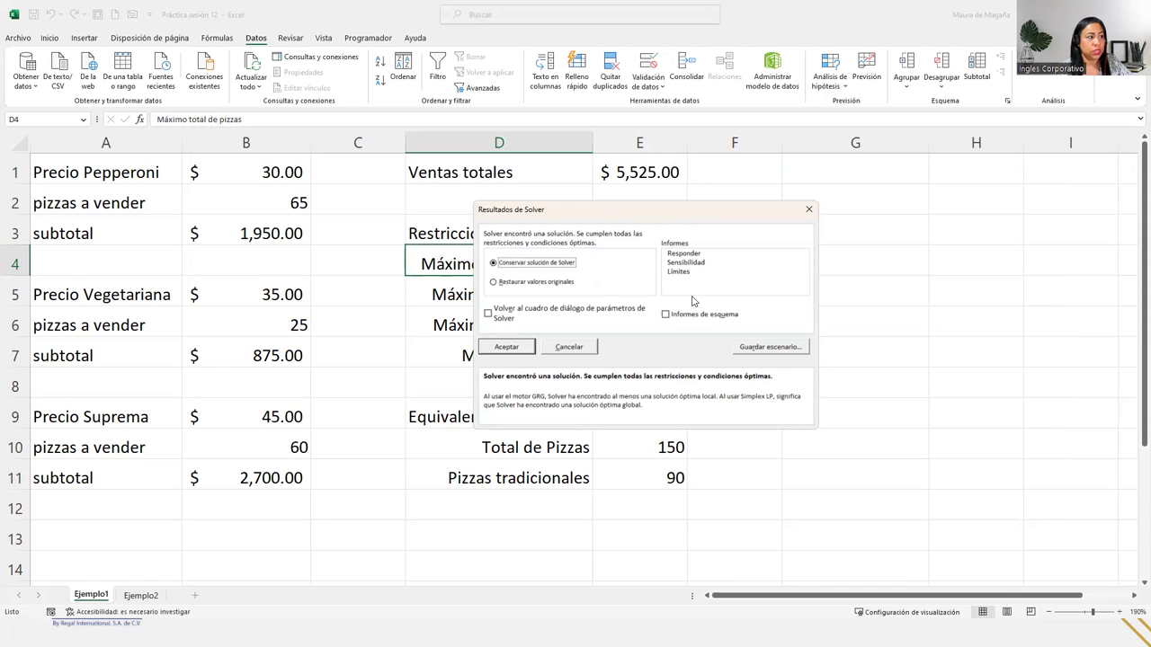
click(666, 315)
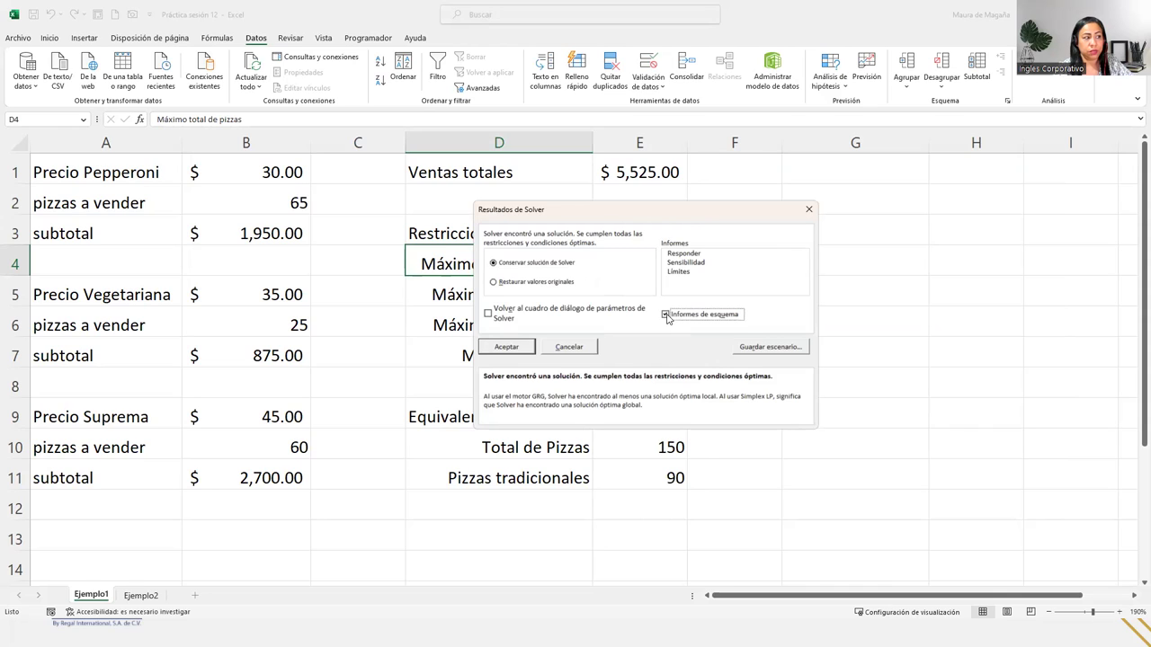
click(521, 349)
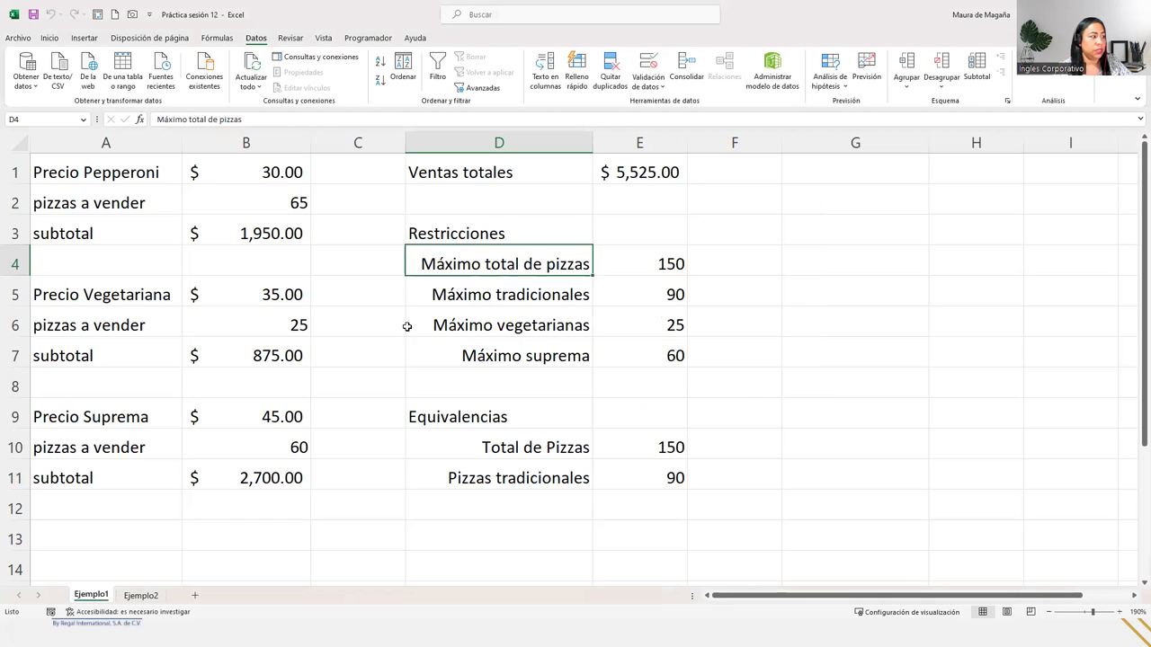
Step: Look at the Ejemplo2 sheet, then return to Ejemplo1 and check the restrictions area
click(320, 497)
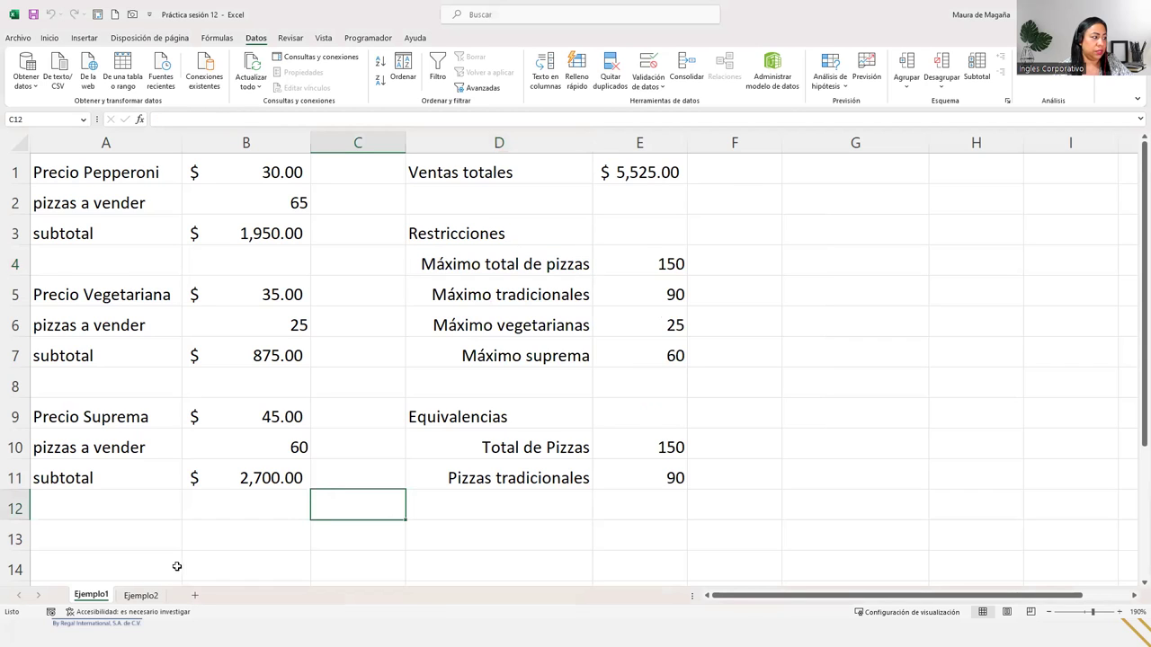
click(141, 597)
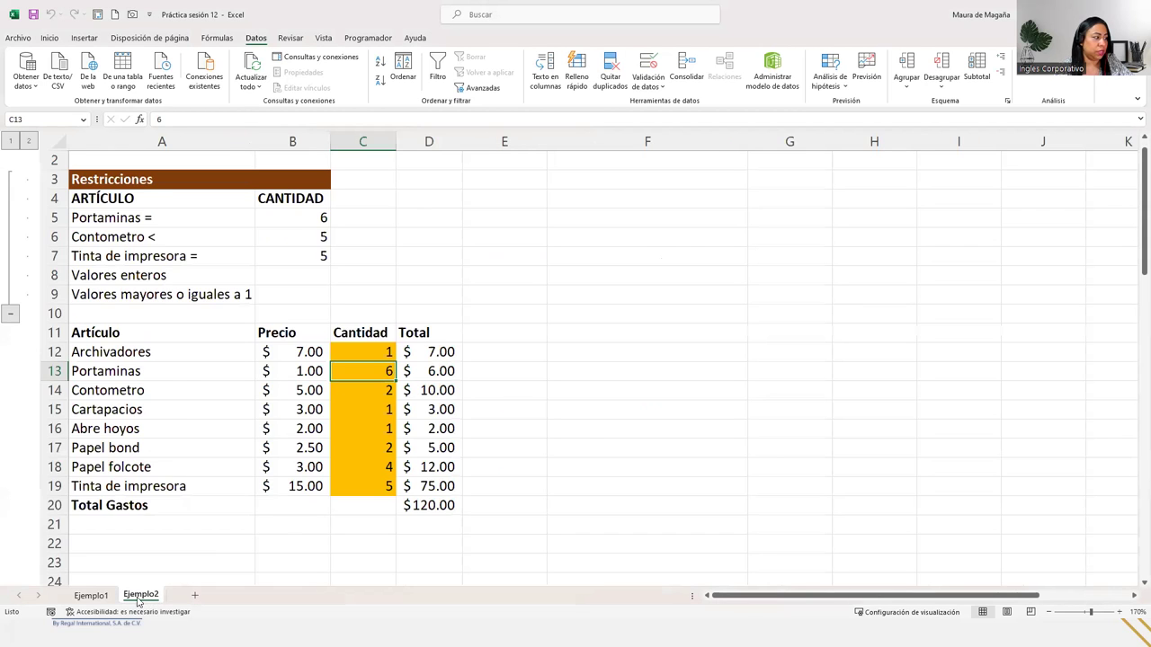
click(91, 595)
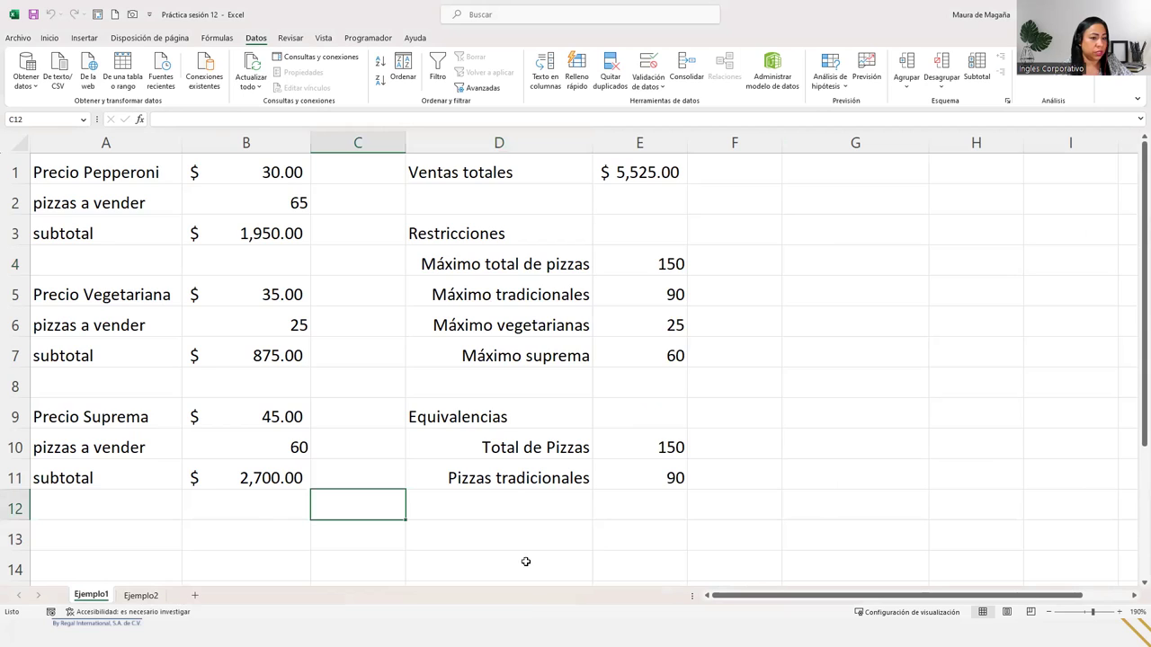
click(576, 219)
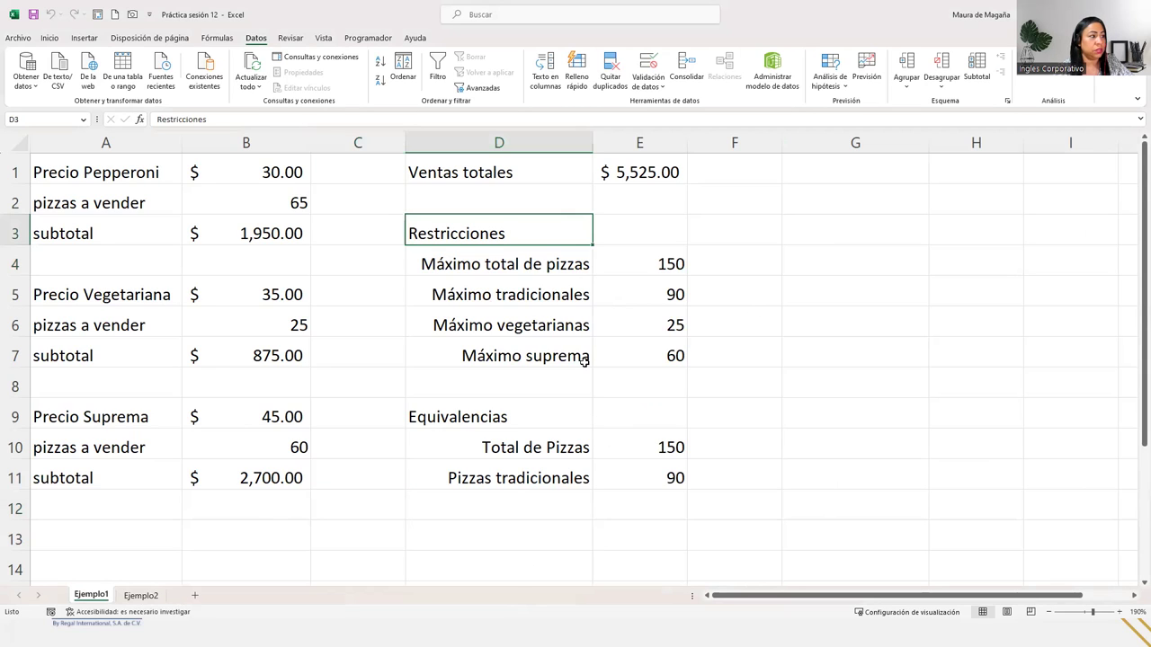
click(639, 383)
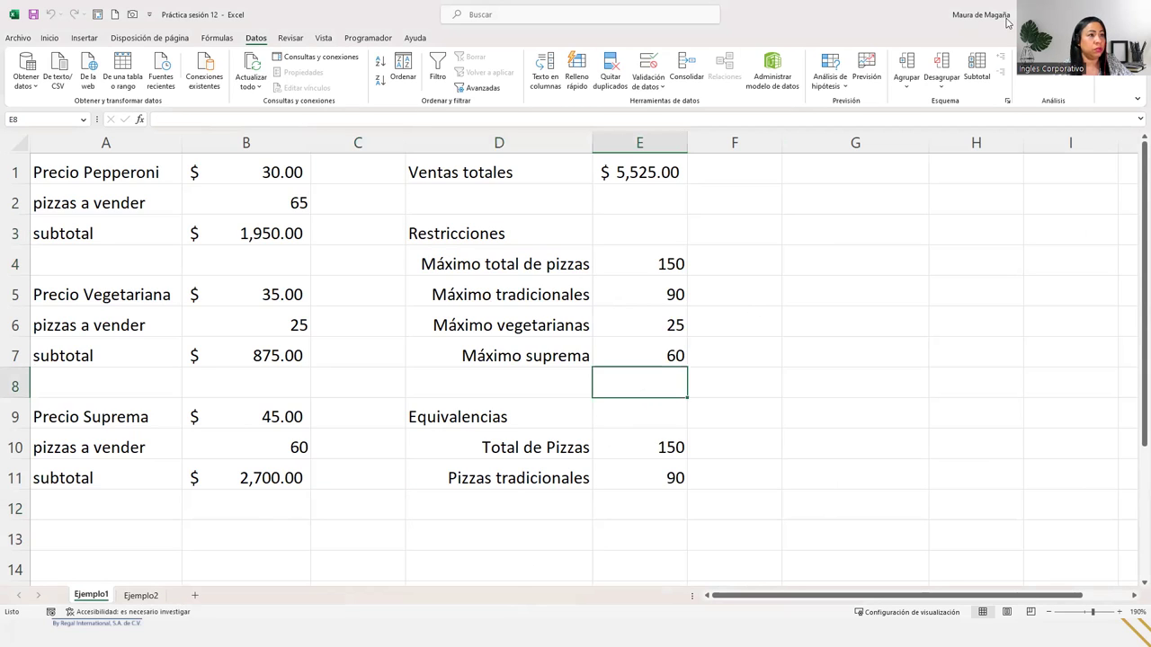
Step: Run Solver again on the same pizza model and accept the results, keeping the solution
click(1033, 79)
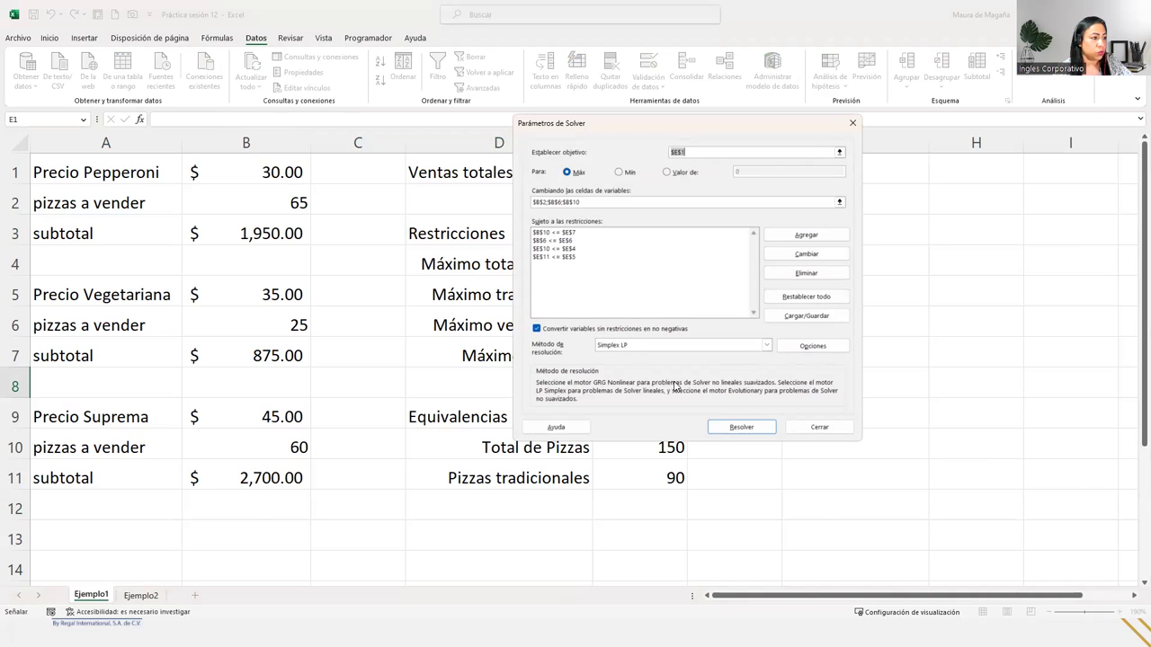
click(738, 427)
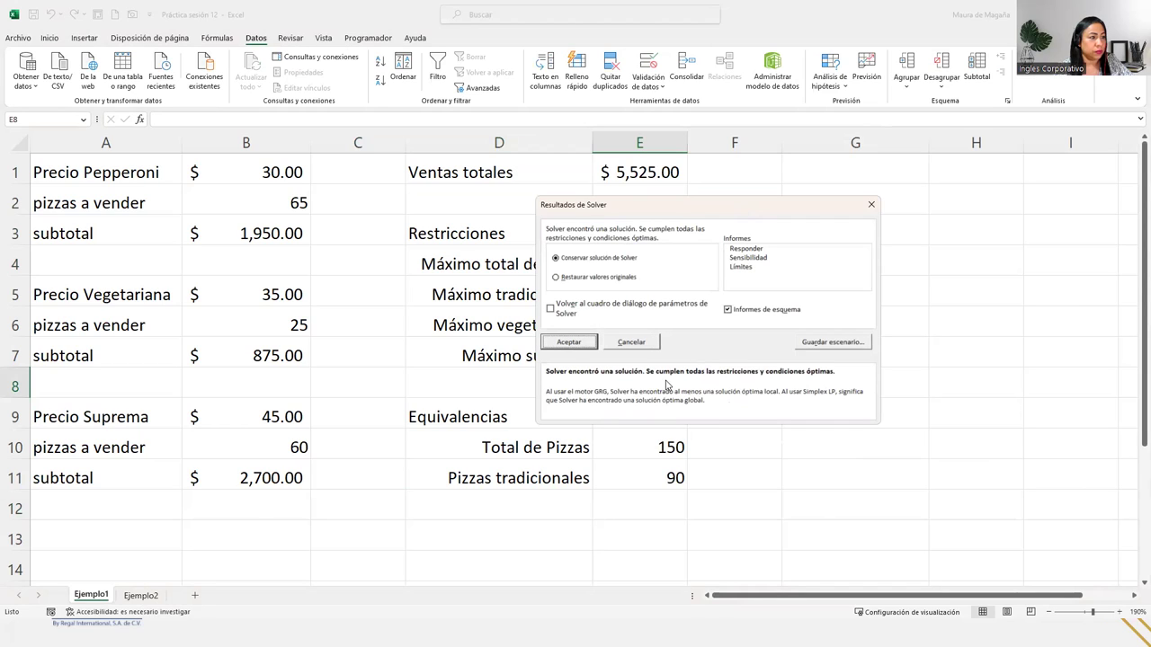
click(567, 341)
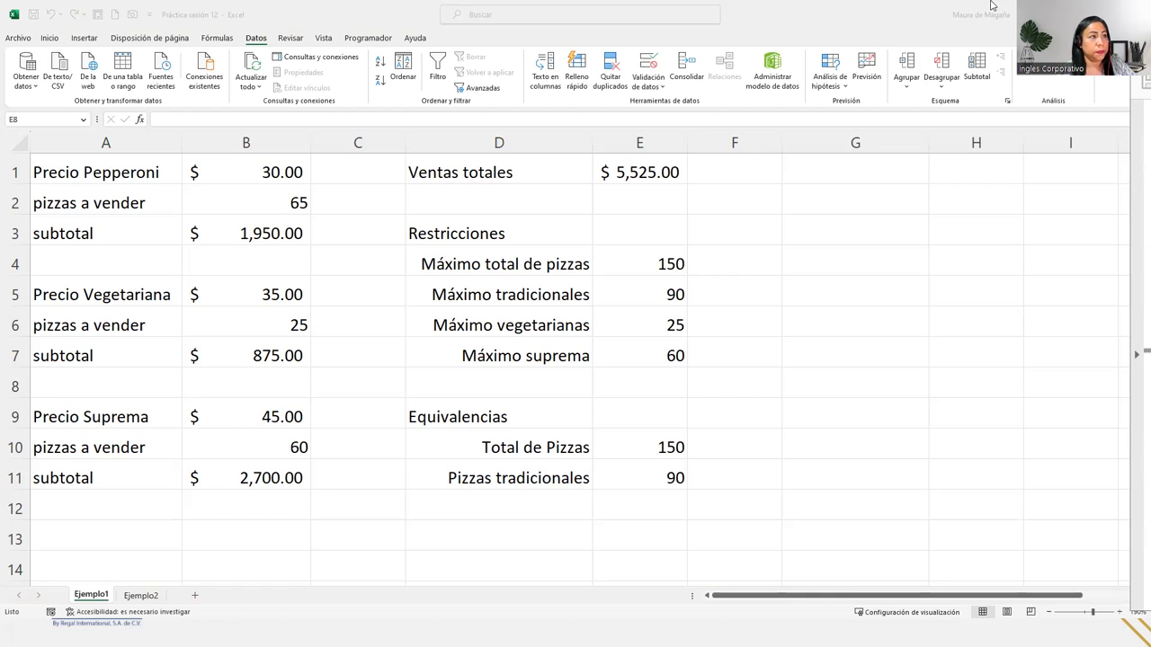
Step: Review the pizza model's Solver parameters and look at the load/save model dialog, then close Solver without changing the model
key(alt+Tab)
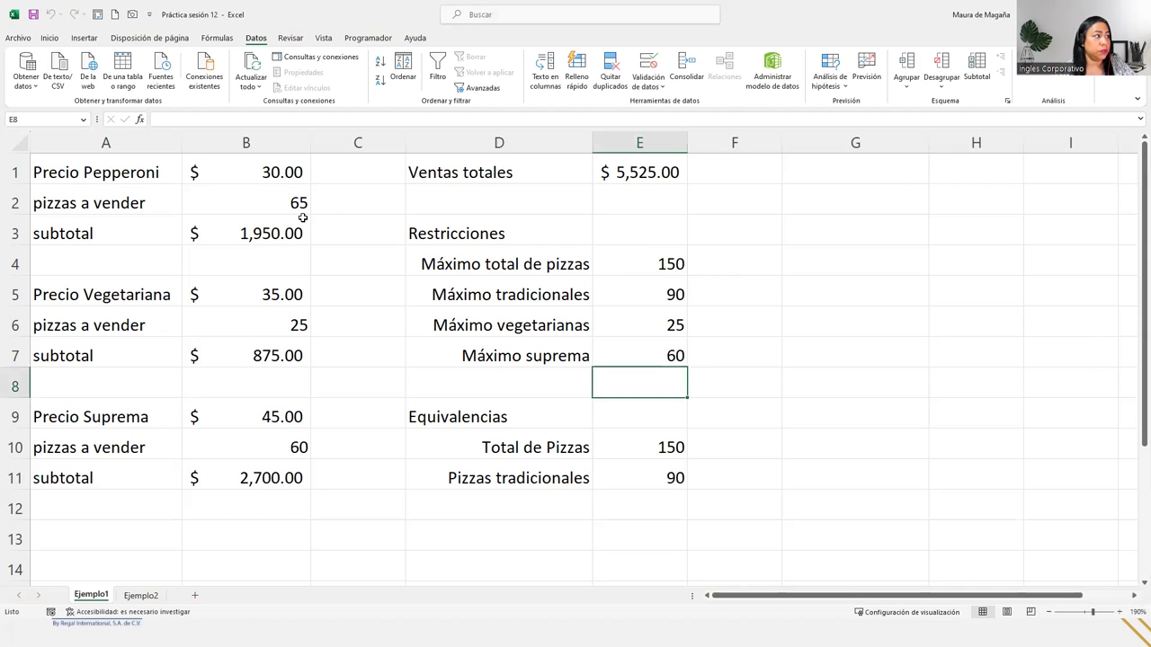
click(1050, 70)
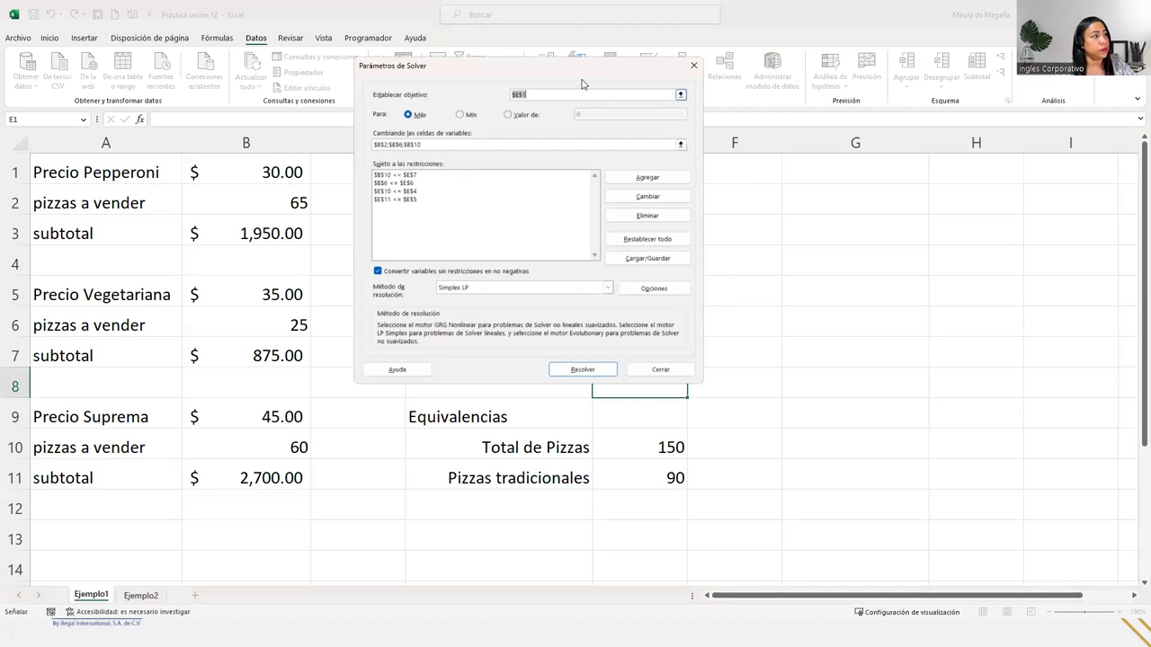
drag(583, 76, 739, 196)
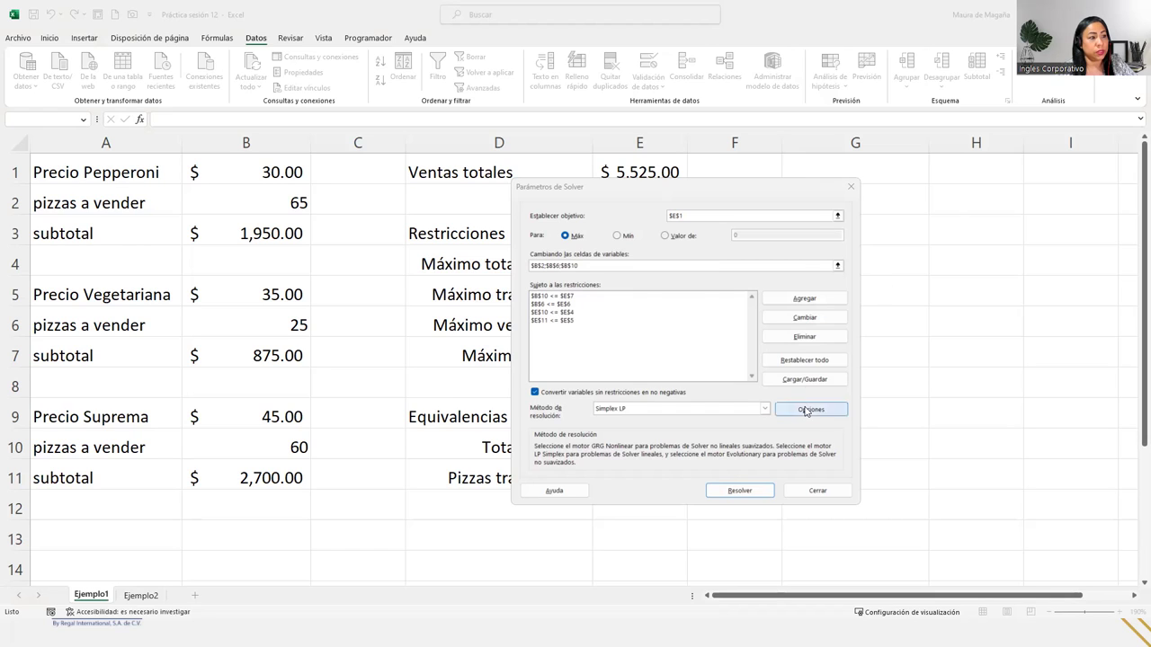
key(Escape)
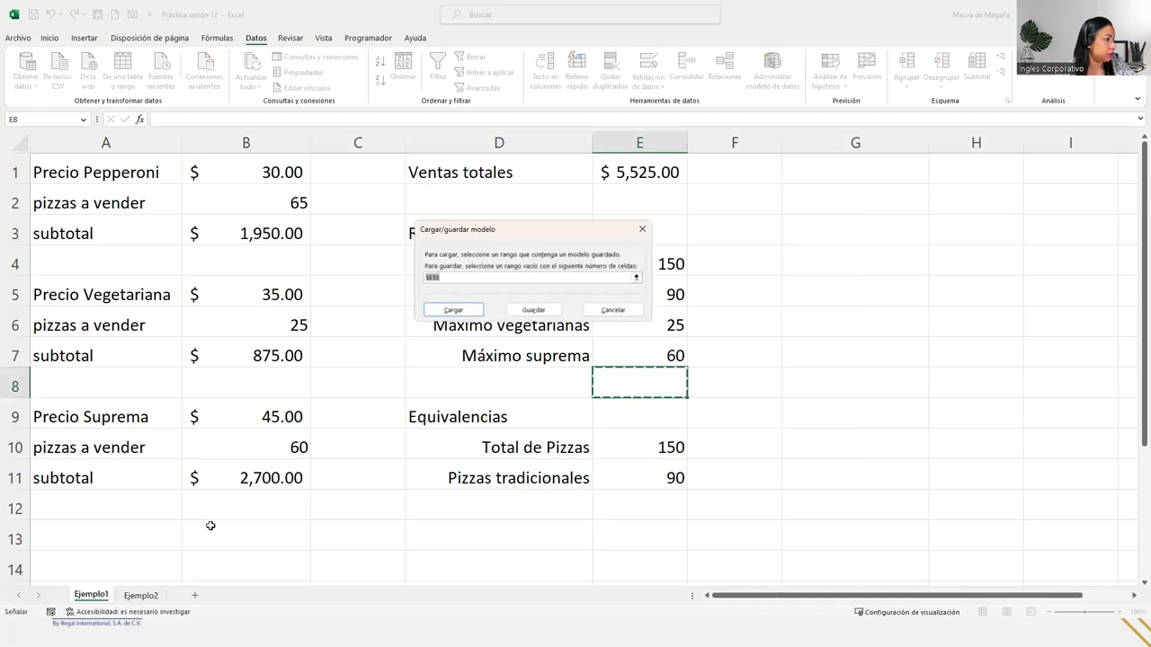
click(620, 312)
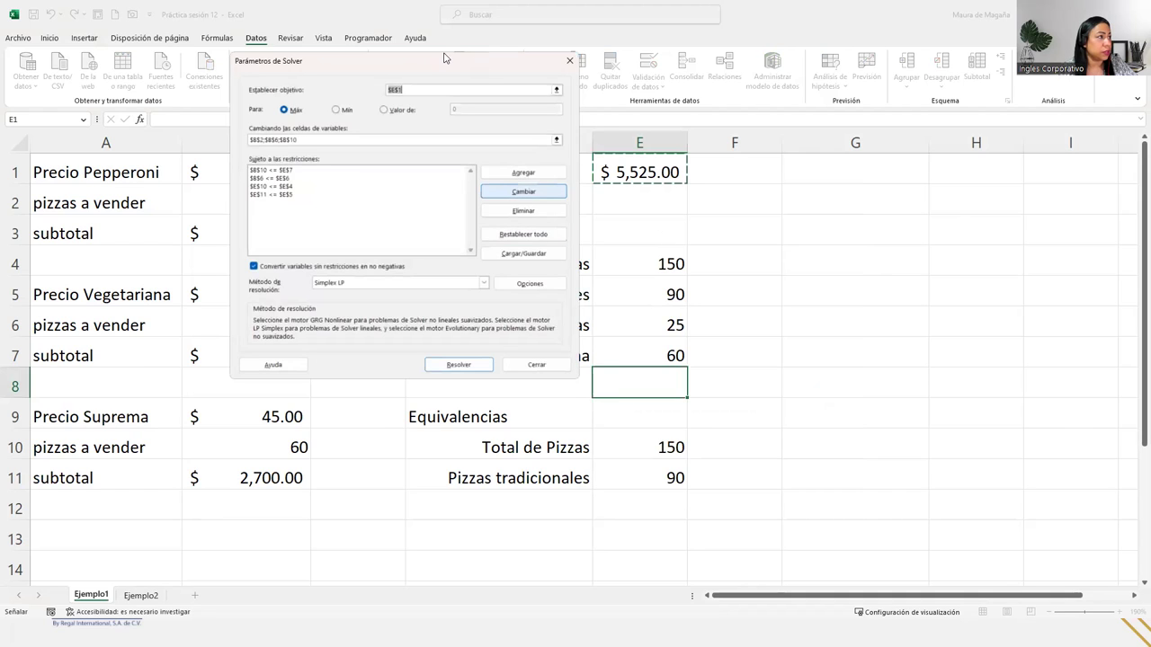
drag(664, 144, 802, 179)
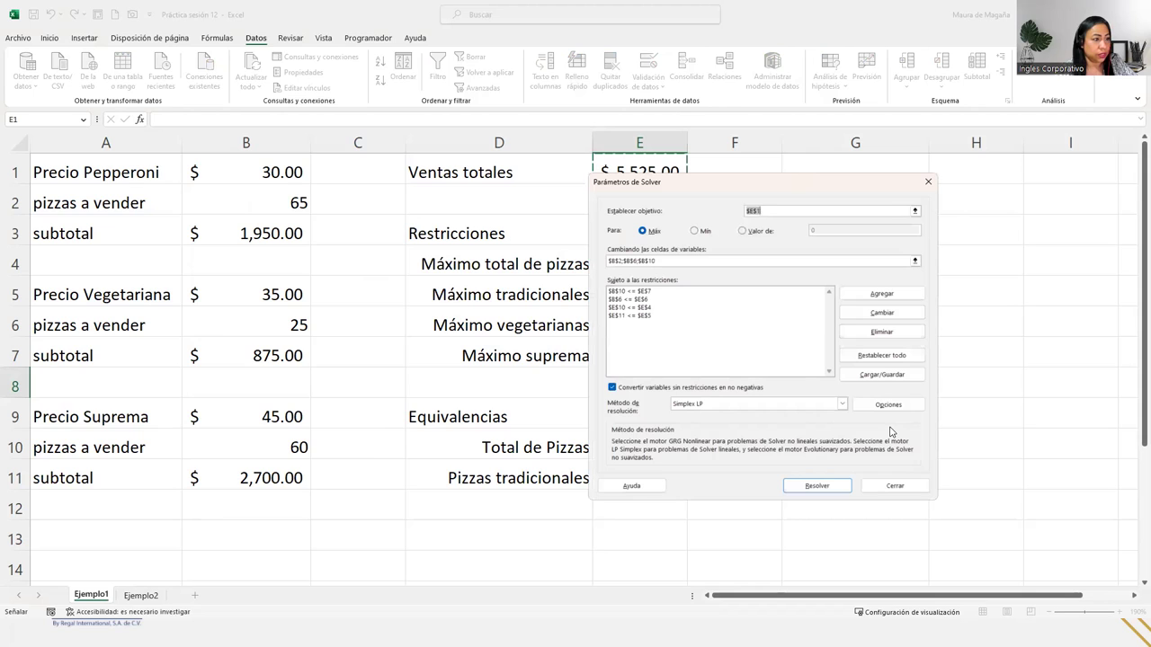
click(895, 485)
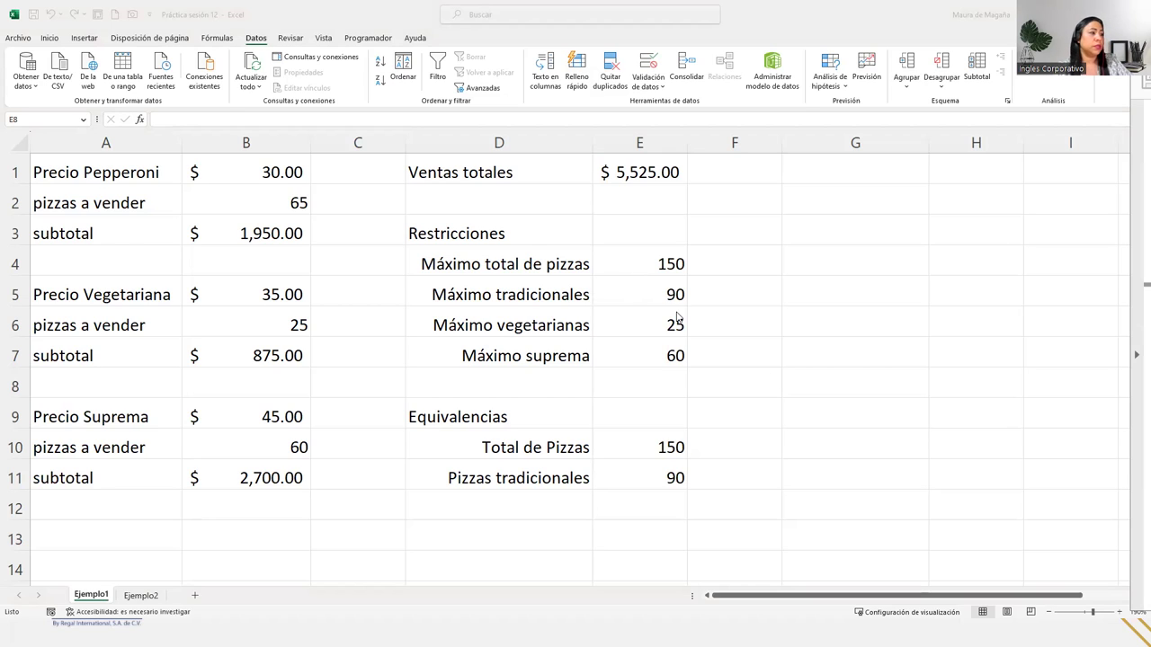
Step: Compare the Solver constraints with the restrictions on the Ejemplo1 sheet, checking the constraint that E11 is at most E5
click(987, 129)
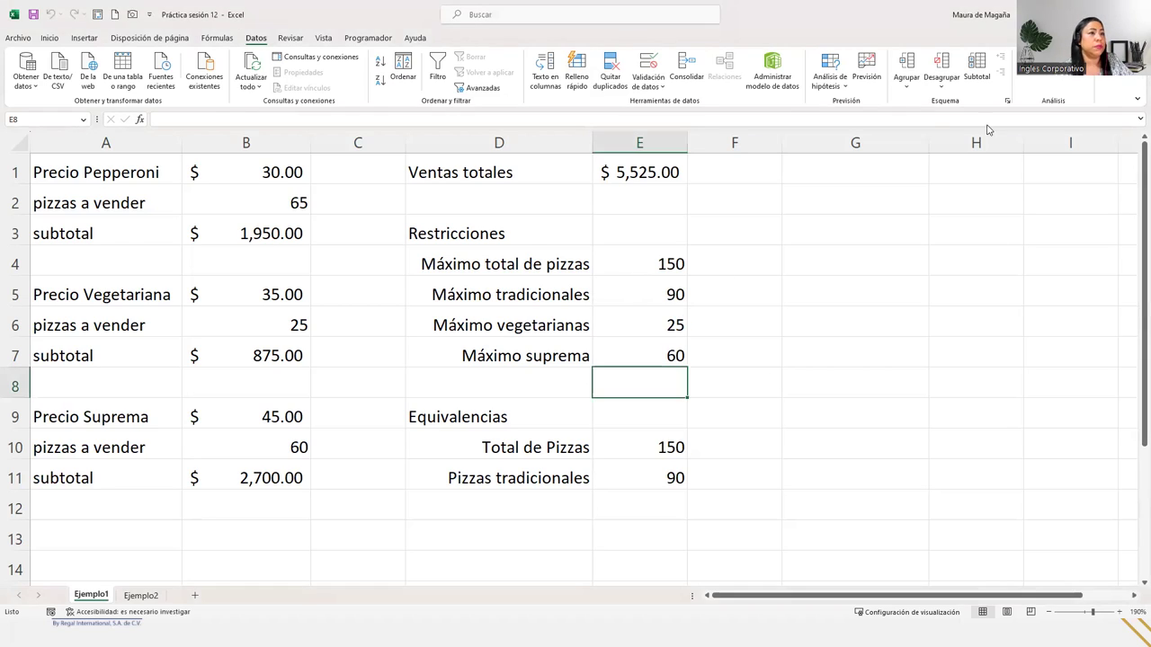
click(1038, 79)
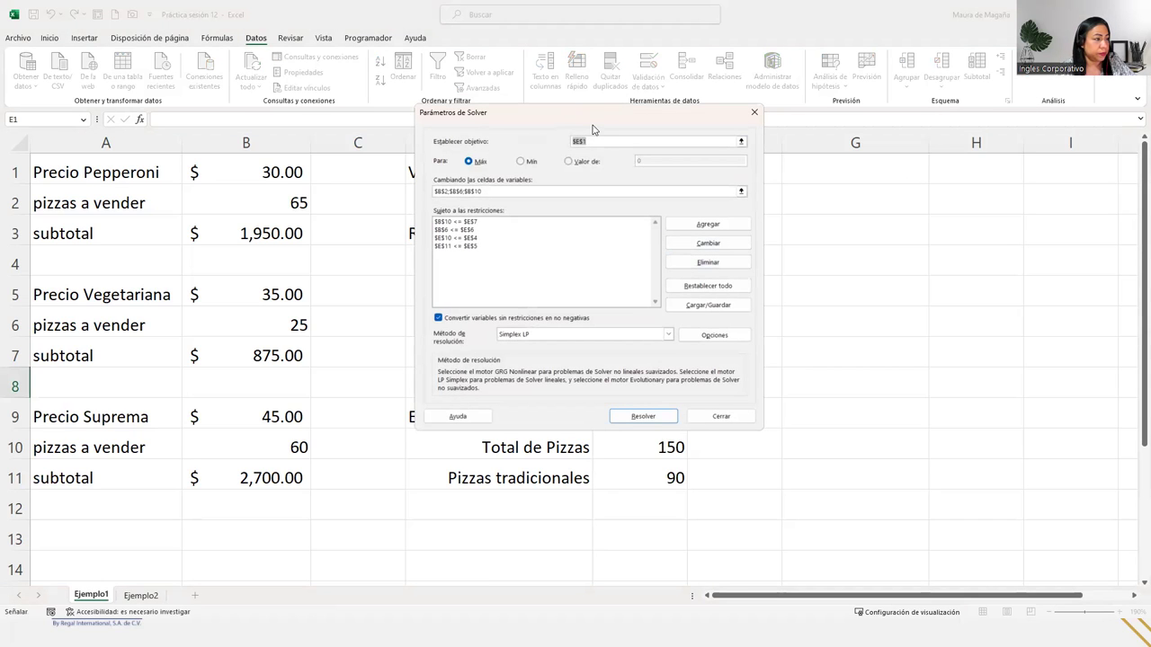
drag(592, 130, 879, 194)
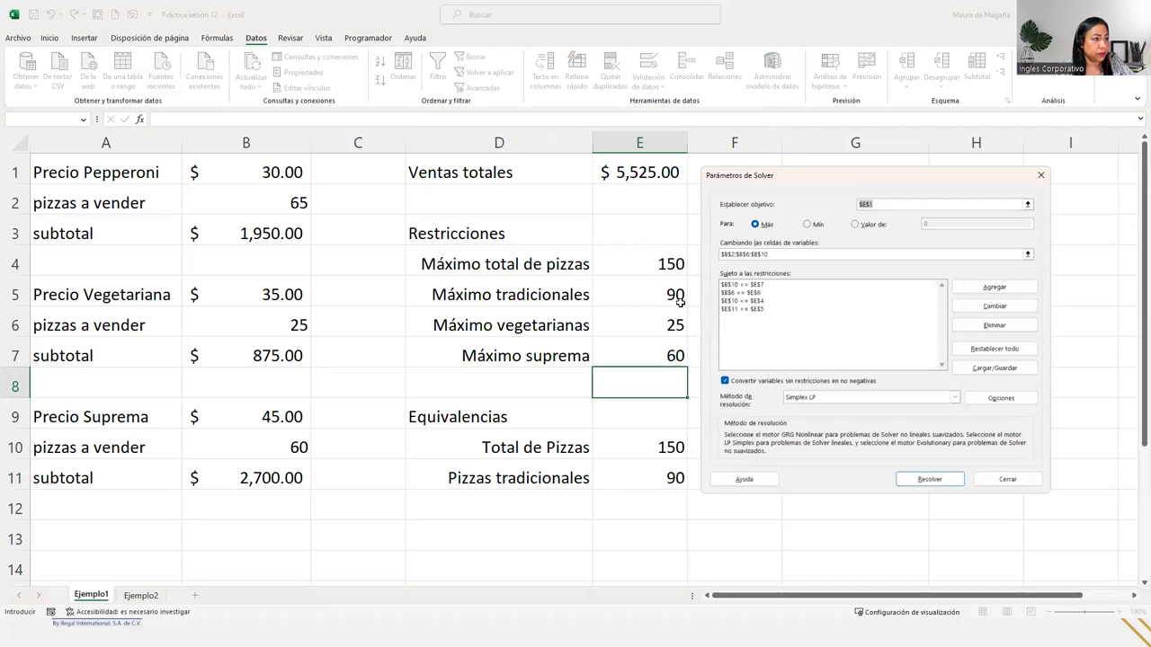
click(756, 309)
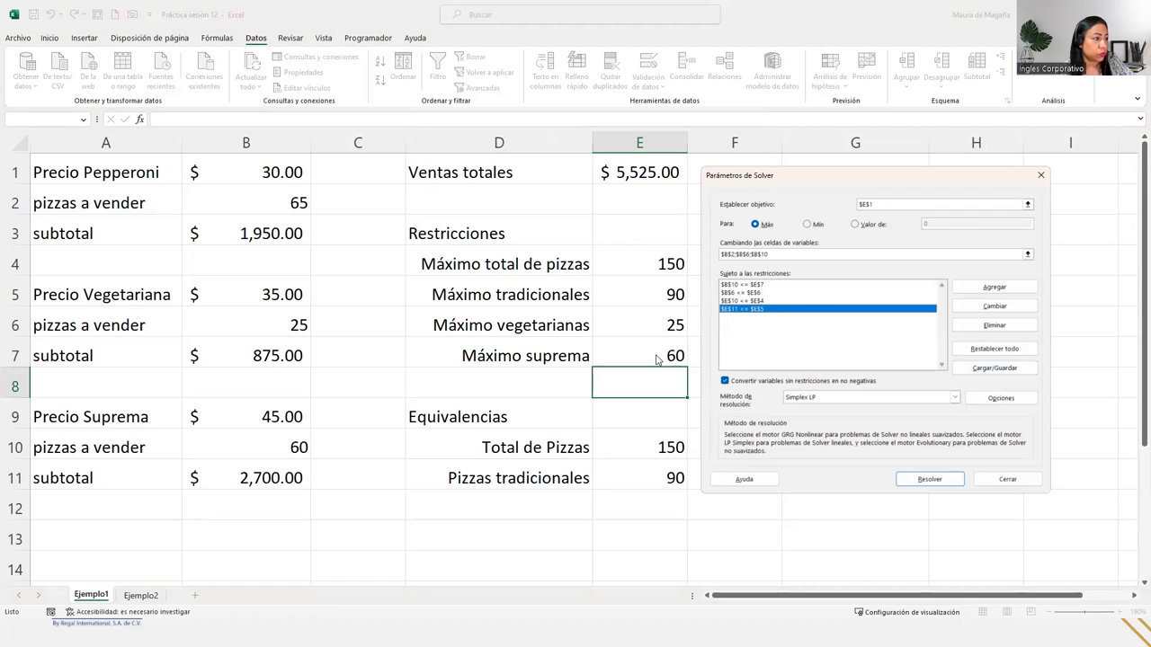
Step: Try to load a saved Solver model from cell E1, then close Solver and return to the sheet
click(1003, 370)
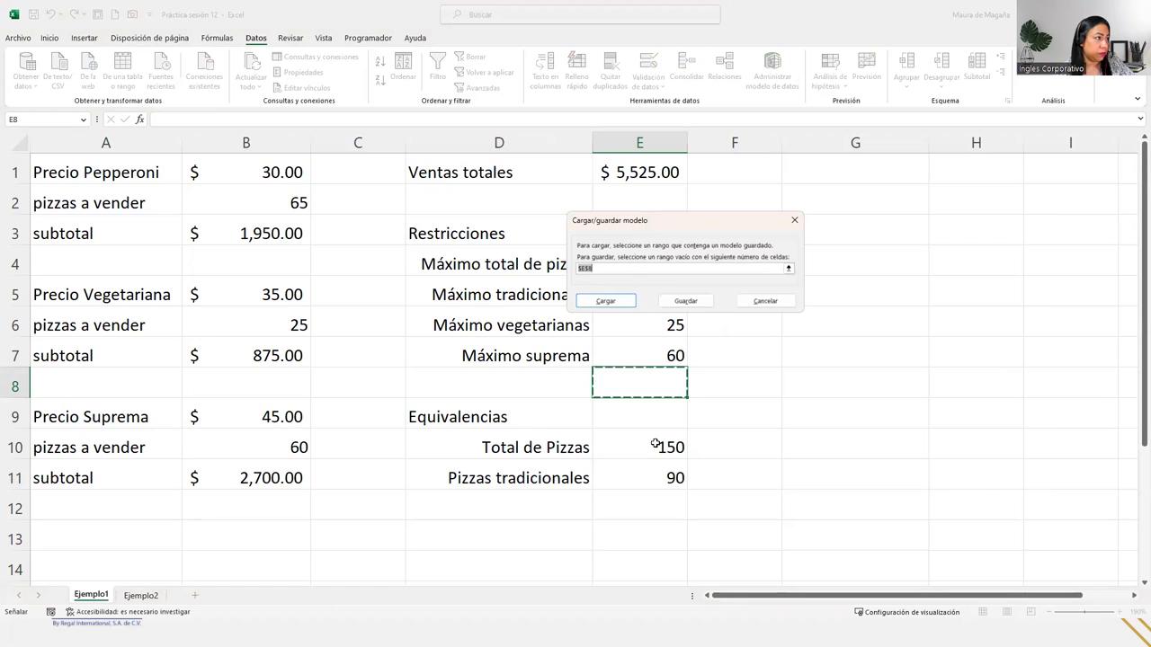
click(646, 171)
click(606, 301)
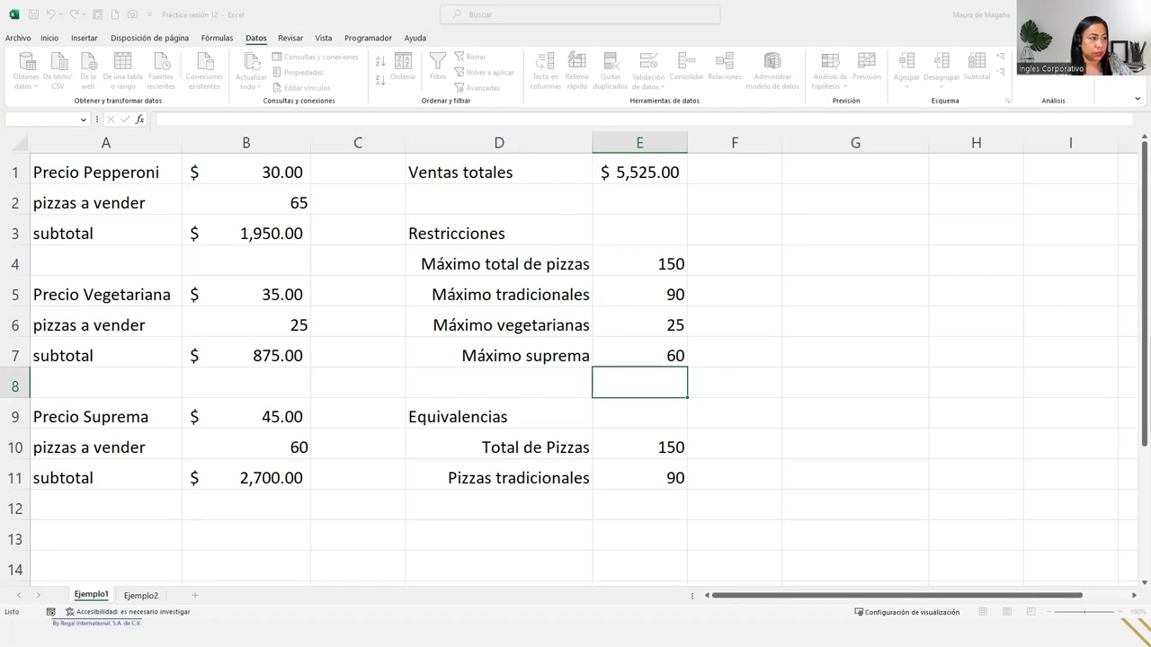
click(419, 276)
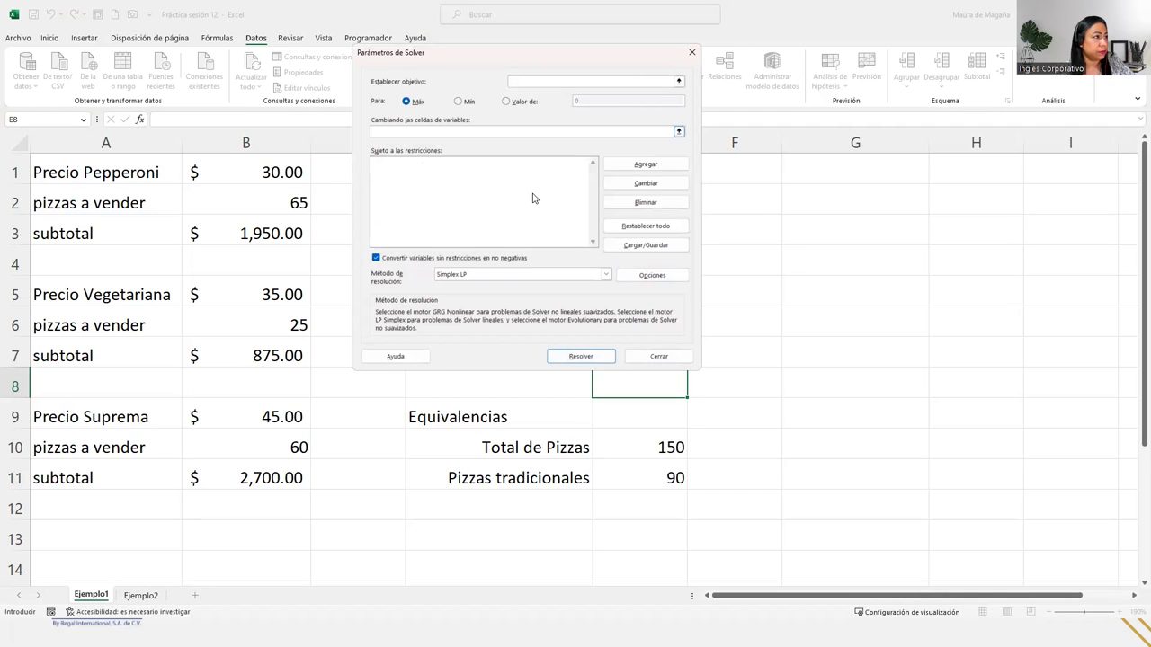
click(659, 356)
click(531, 297)
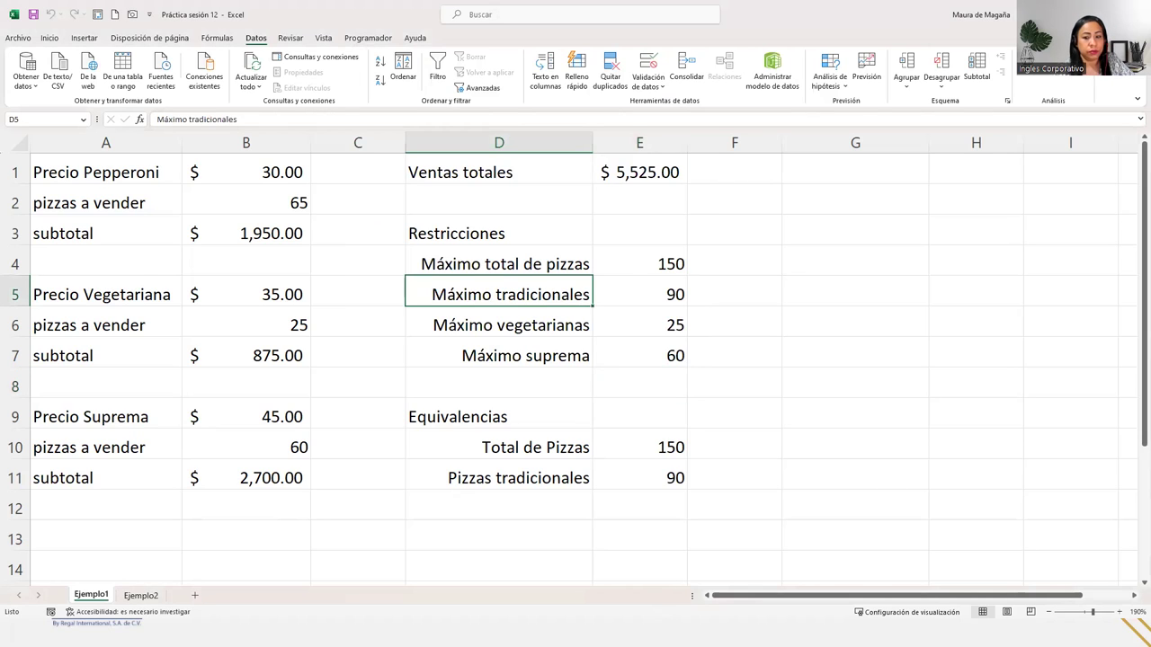
Step: Switch to the Práctica sesión 13 workbook and zoom the Analisis de Ventas sheet to 170%
key(alt+Tab)
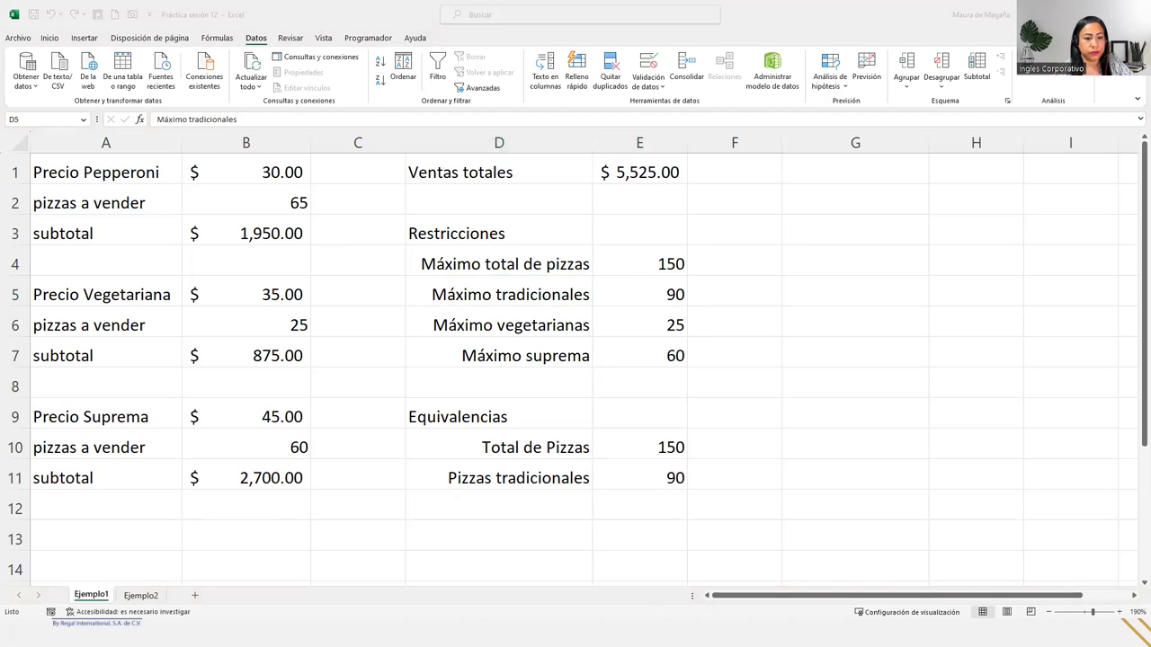
key(alt+Tab)
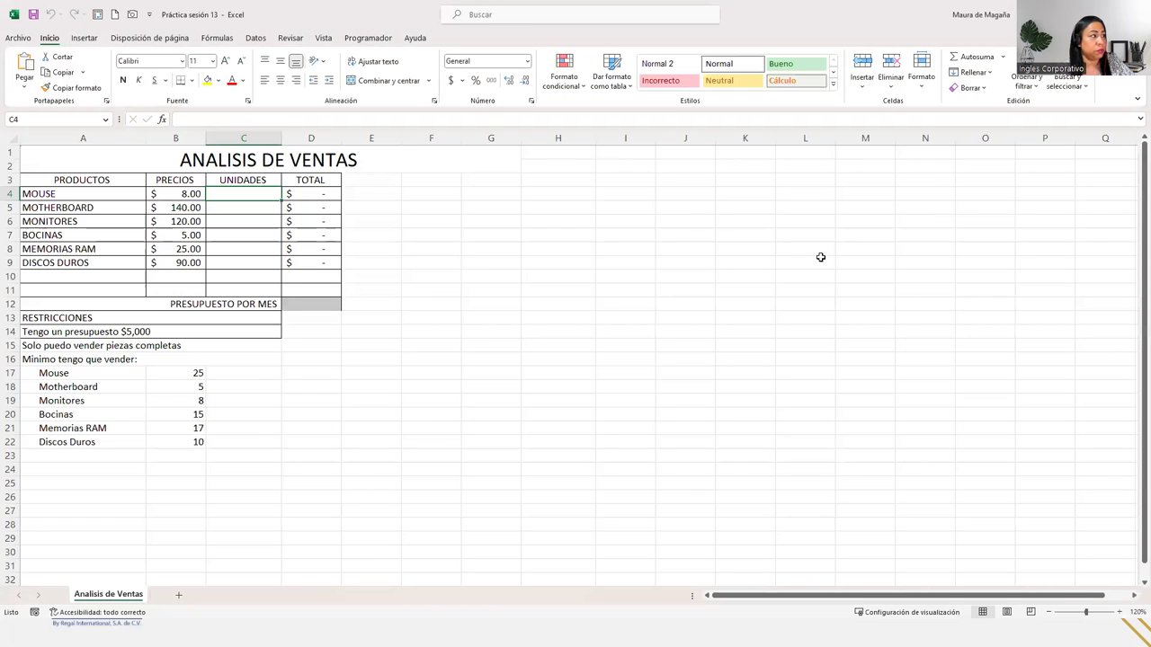
click(1119, 612)
click(1120, 612)
click(1119, 612)
click(1119, 612)
click(1119, 612)
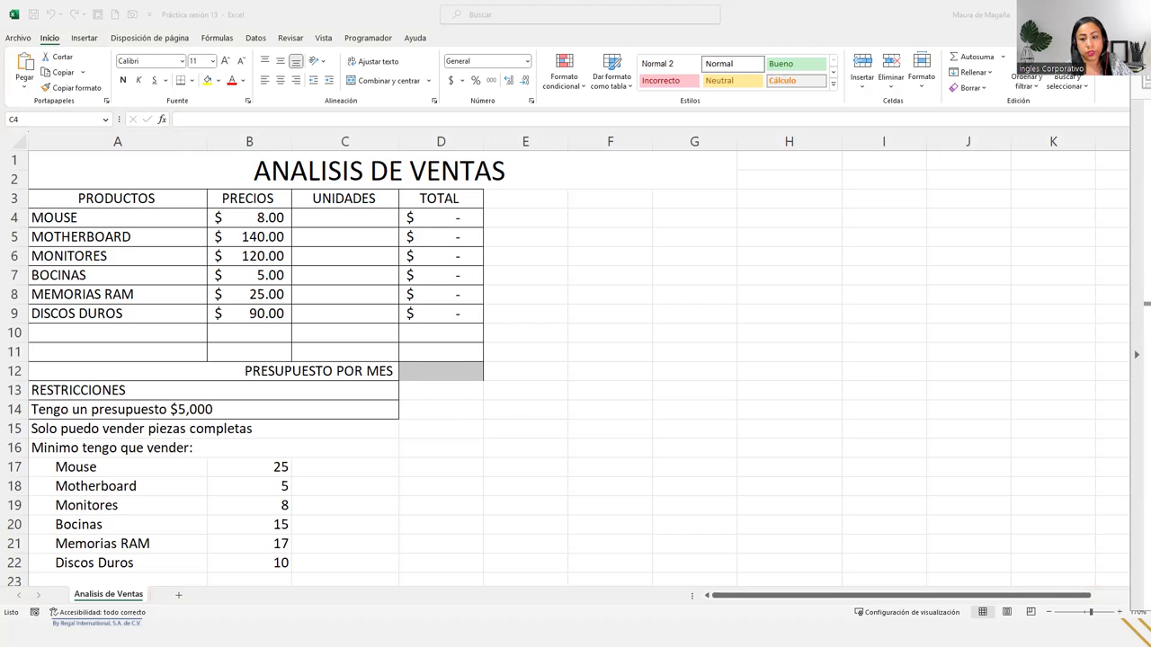
Step: Bring up the Práctica sesión 12 workbook and clear its window away from the Práctica sesión 13 sheet
key(alt+Tab)
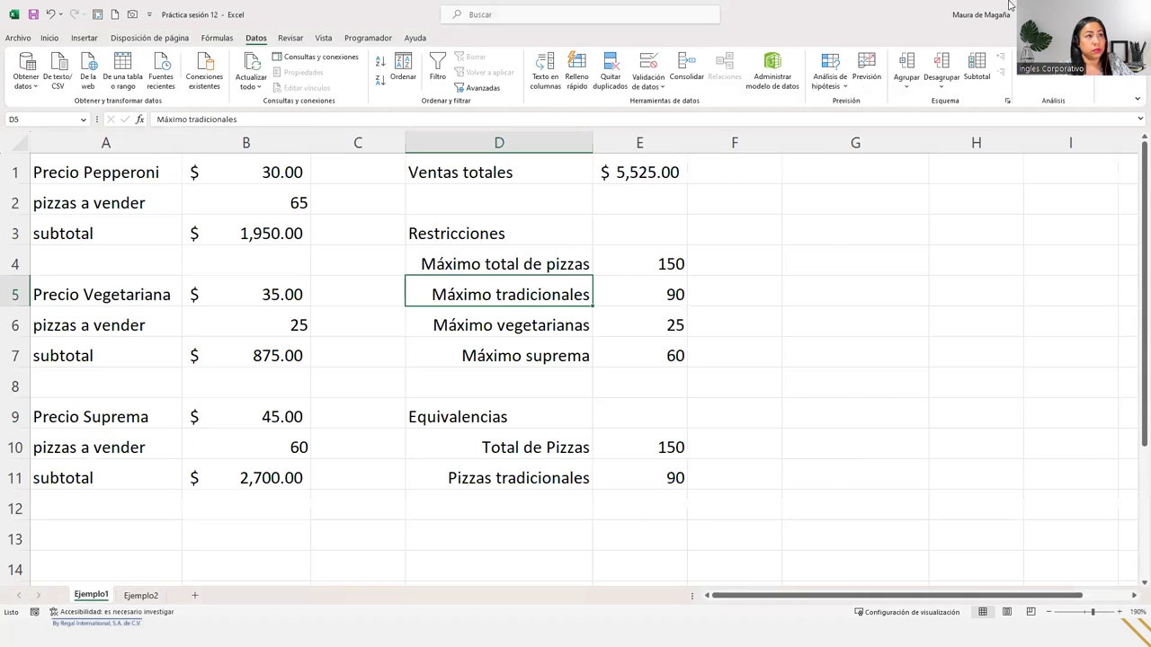
double_click(868, 12)
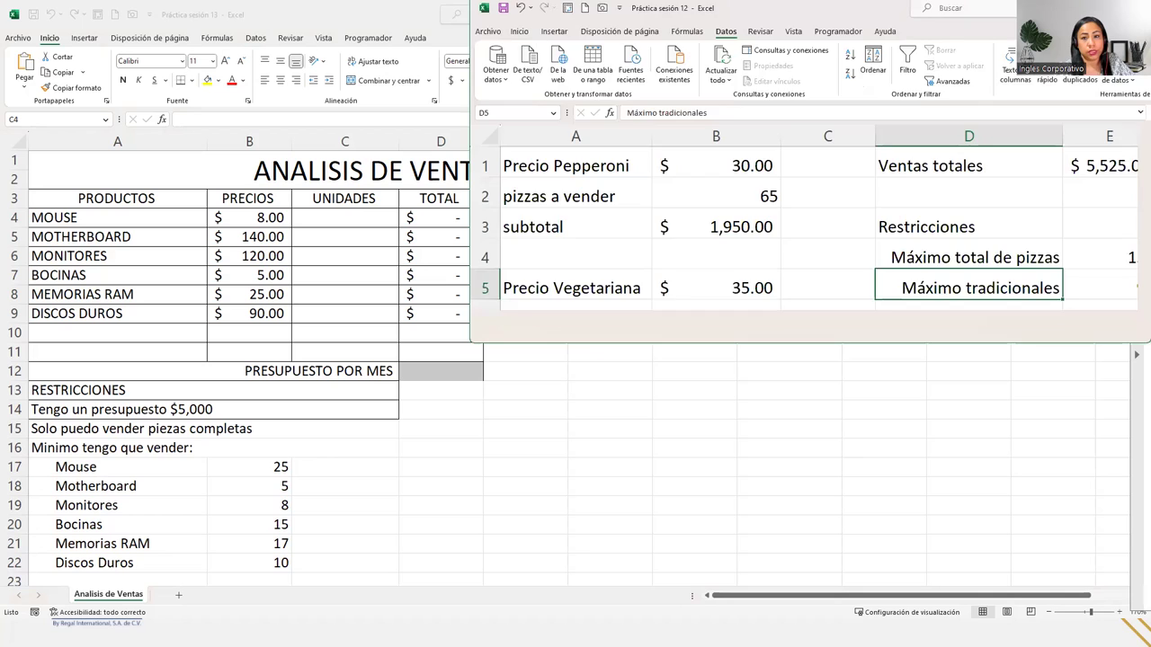
key(super+Down)
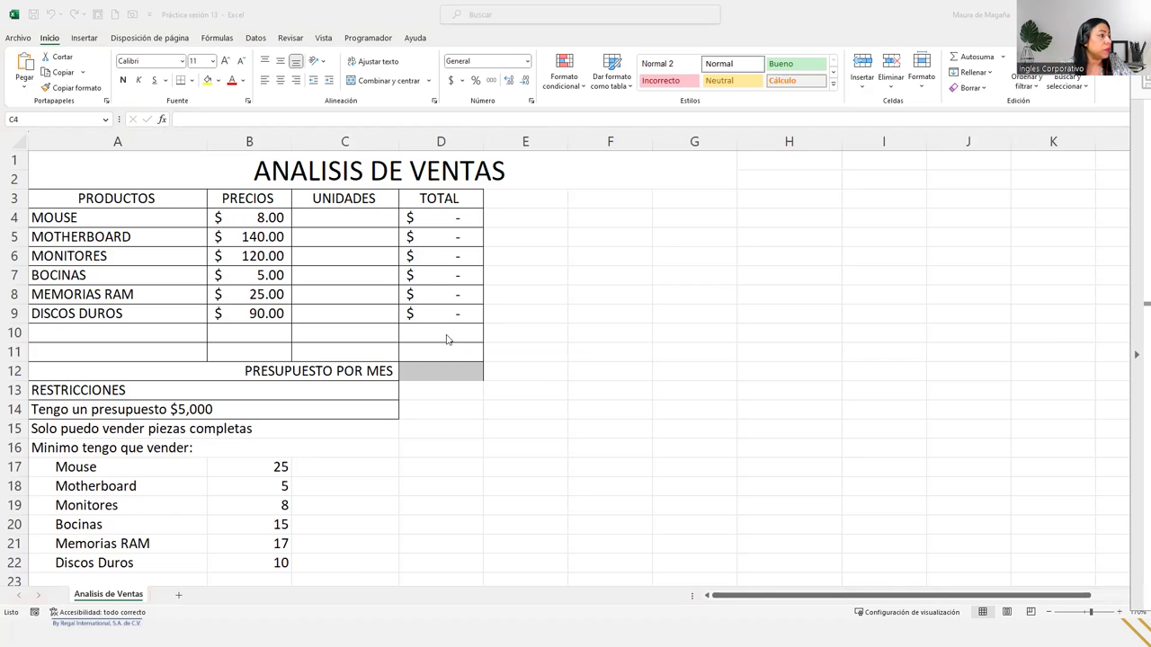
Step: Examine the empty UNIDADES cells C4:C9, the TOTAL column and the monthly budget cell D12 of the sales analysis
drag(368, 217, 359, 314)
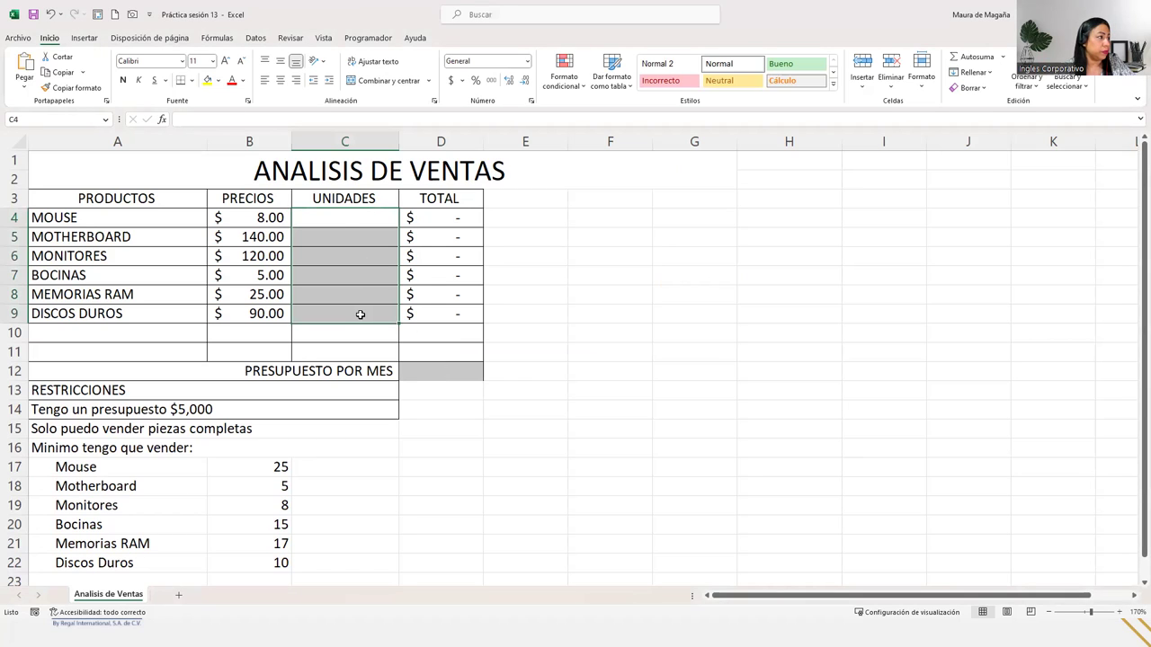
click(346, 223)
click(377, 232)
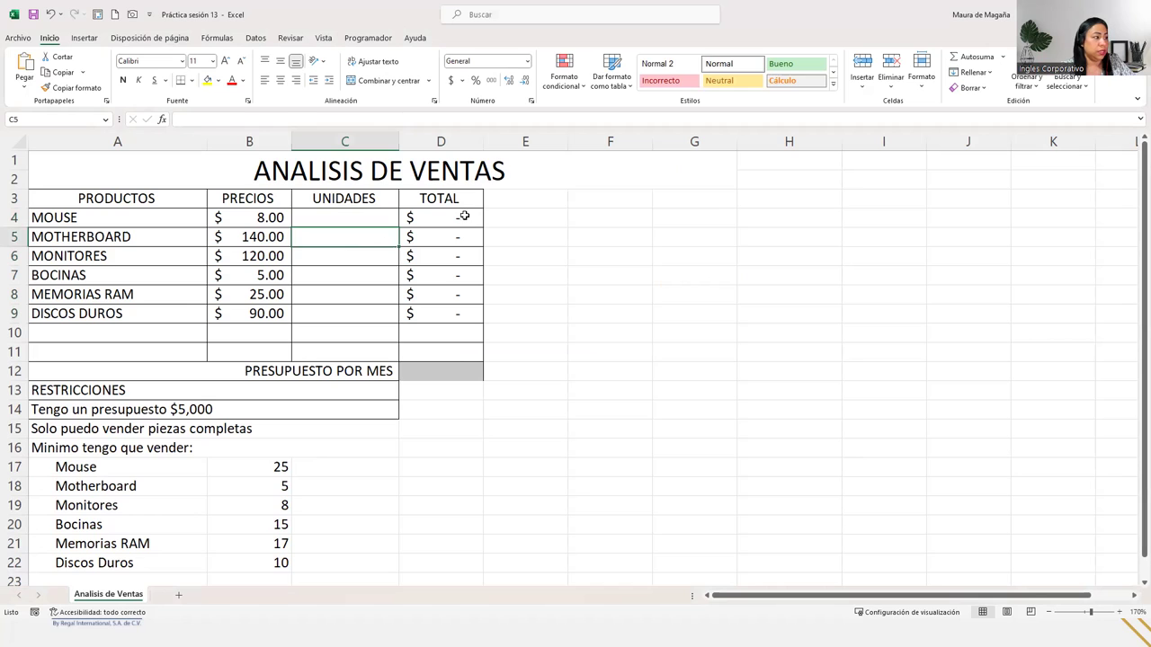
click(464, 216)
click(462, 237)
click(455, 371)
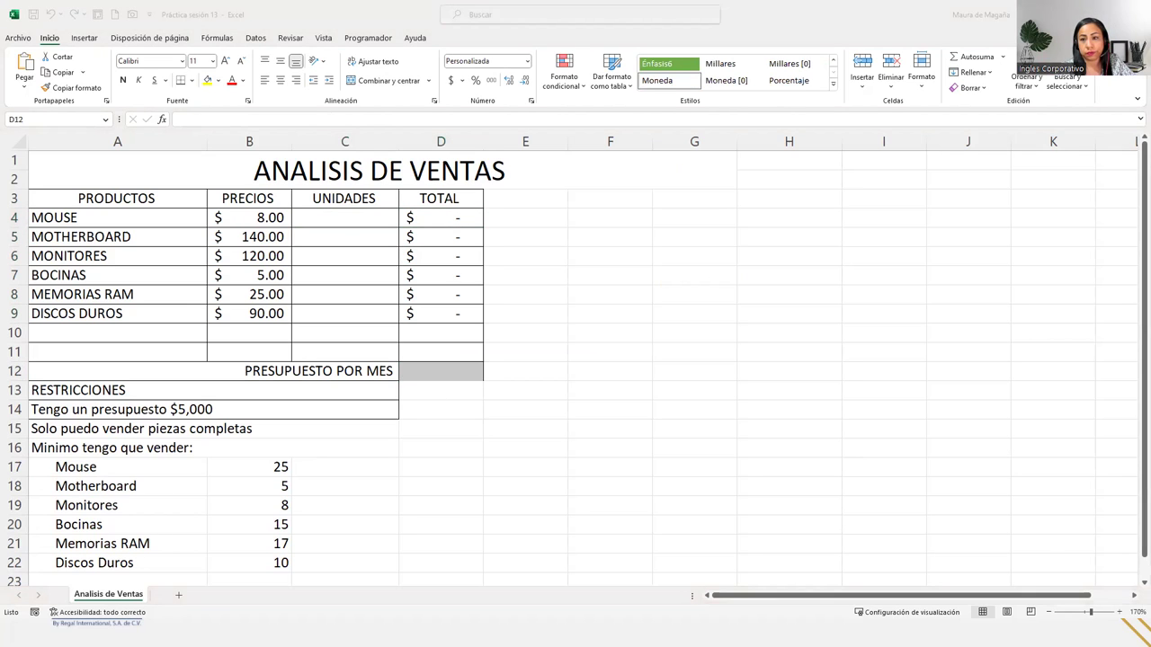
text(=)
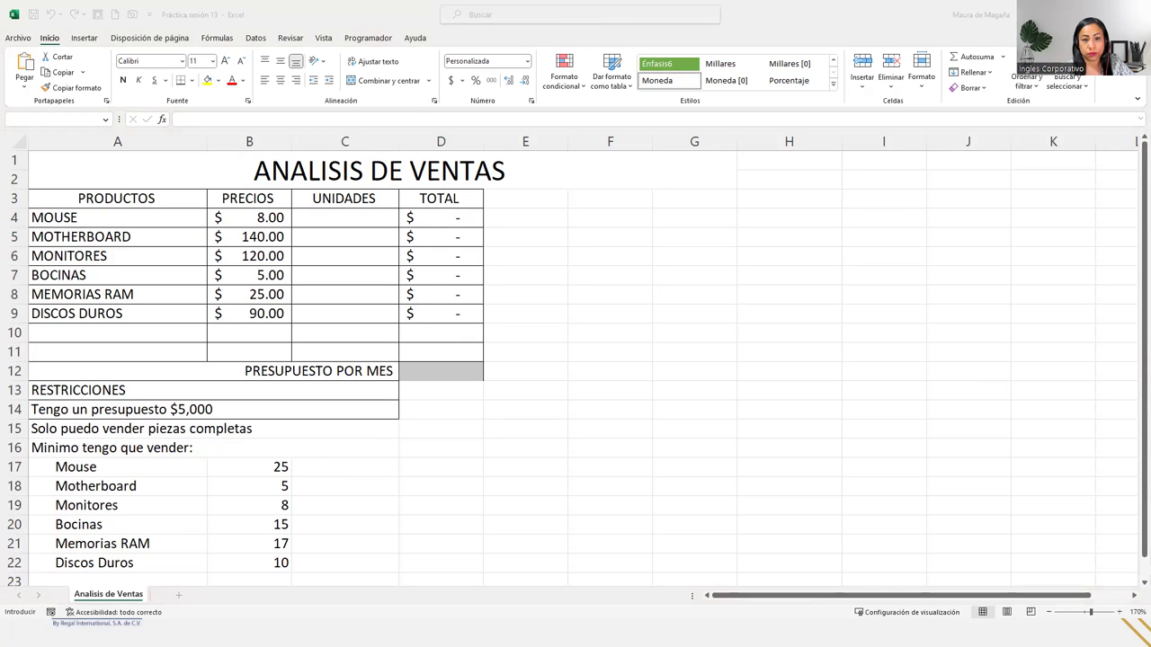
key(Escape)
click(440, 370)
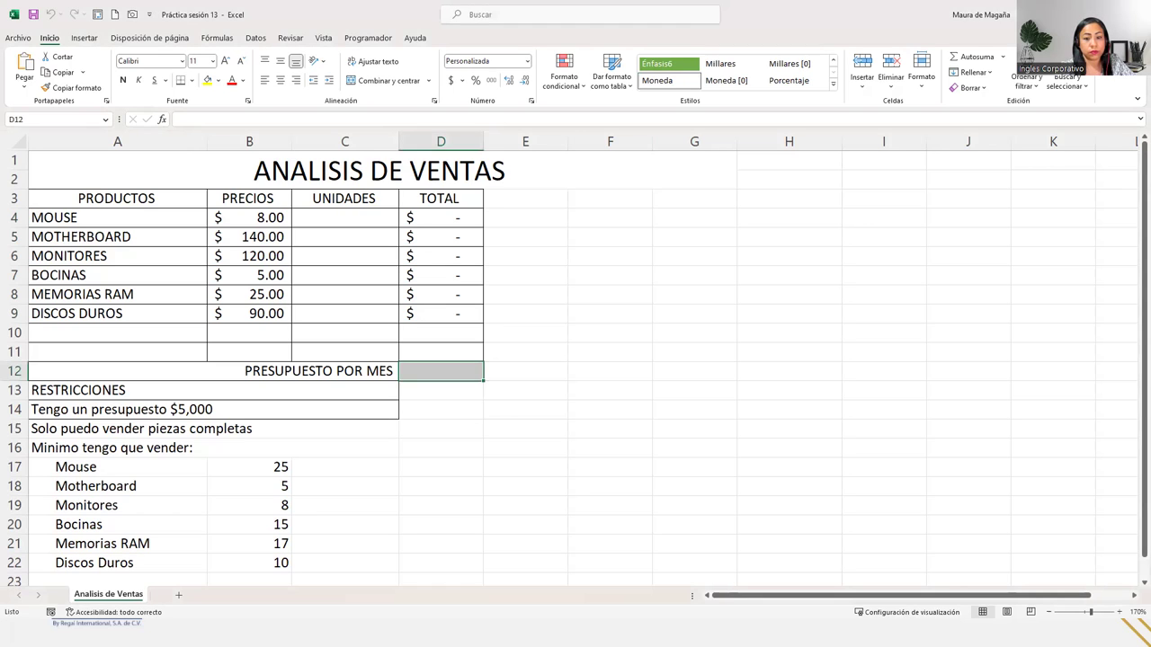
Step: Look at the Ejemplo2 sheet of the Práctica sesión 12 workbook, then return to Práctica sesión 13
key(alt+Tab)
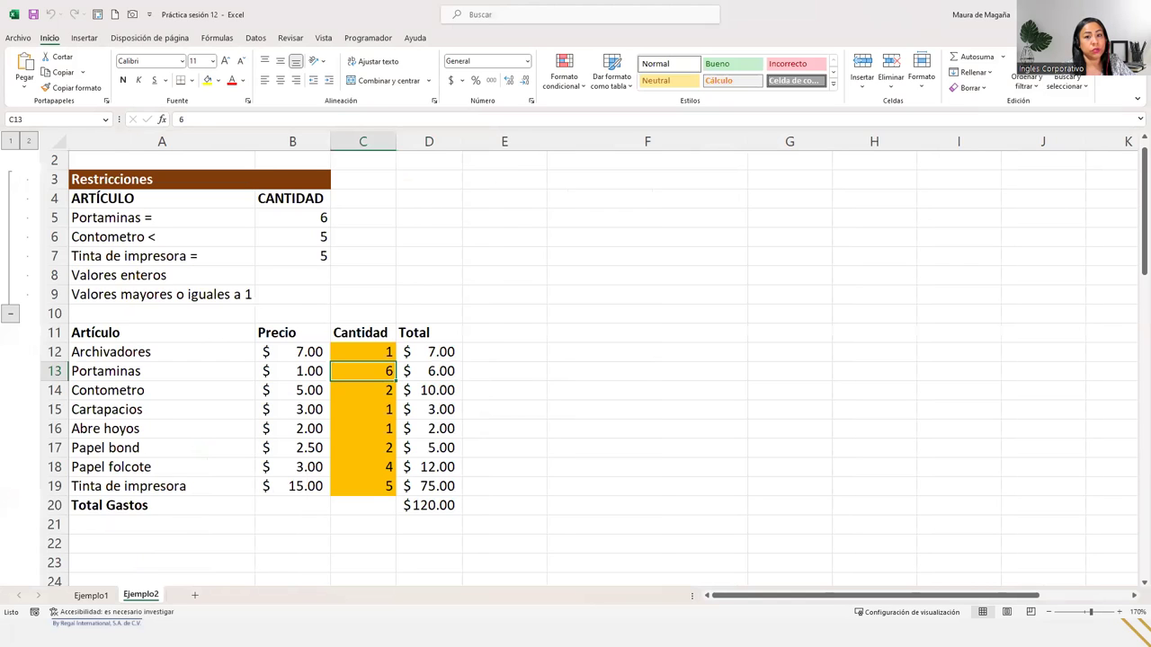
key(alt+Tab)
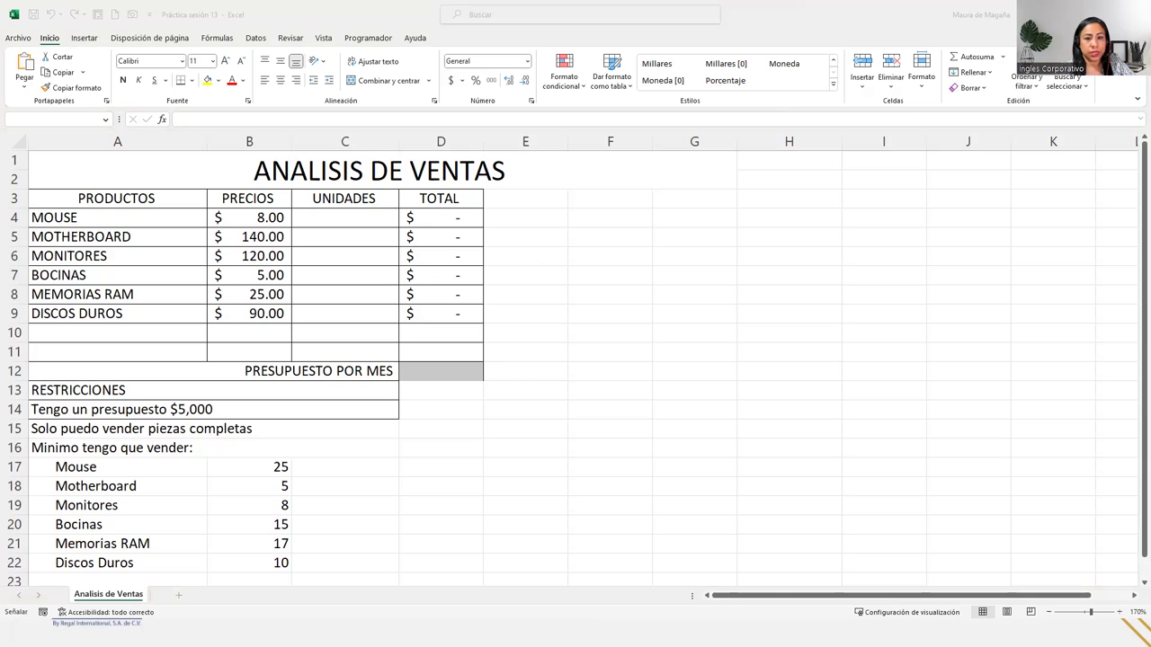
key(Escape)
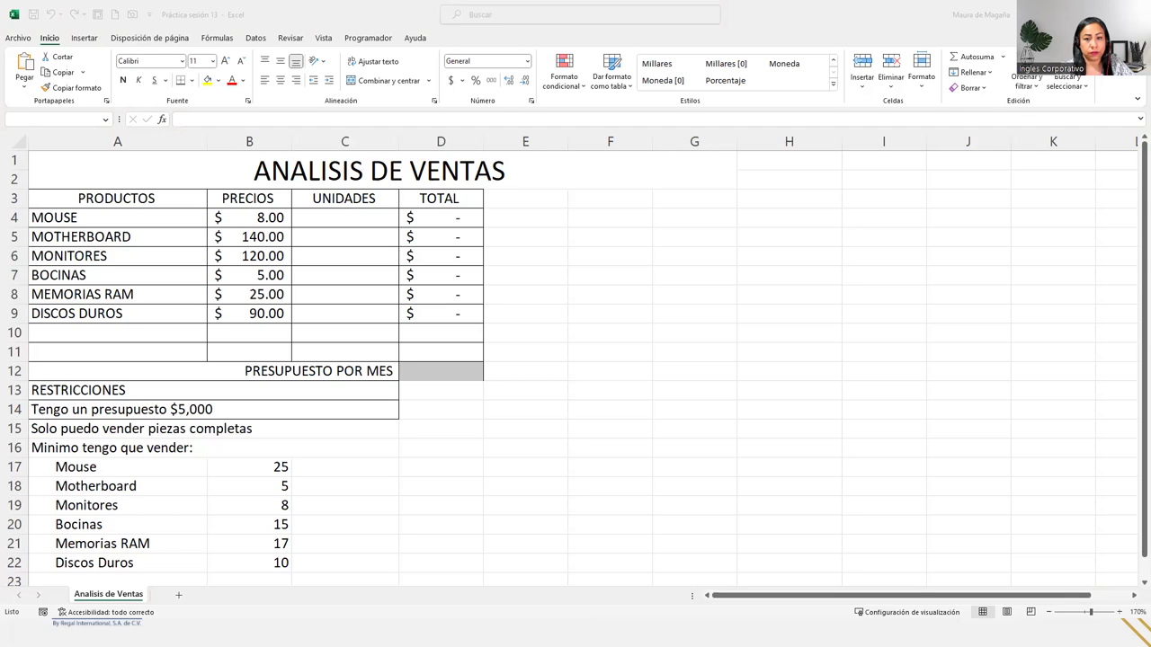
text(=)
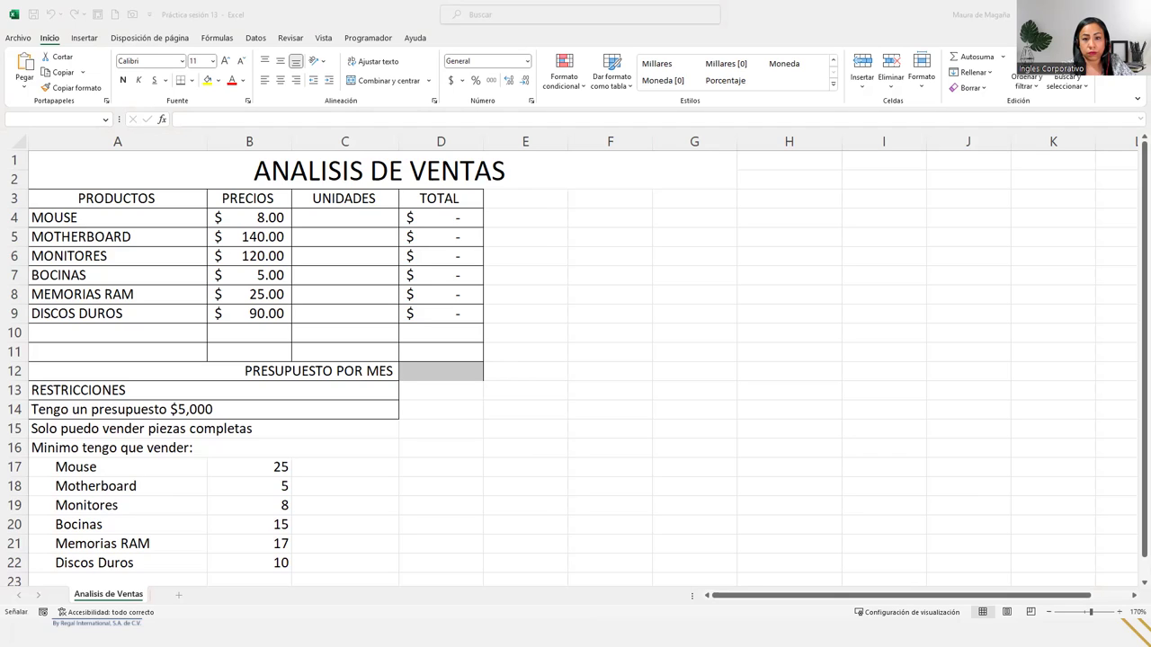
key(Escape)
text(=)
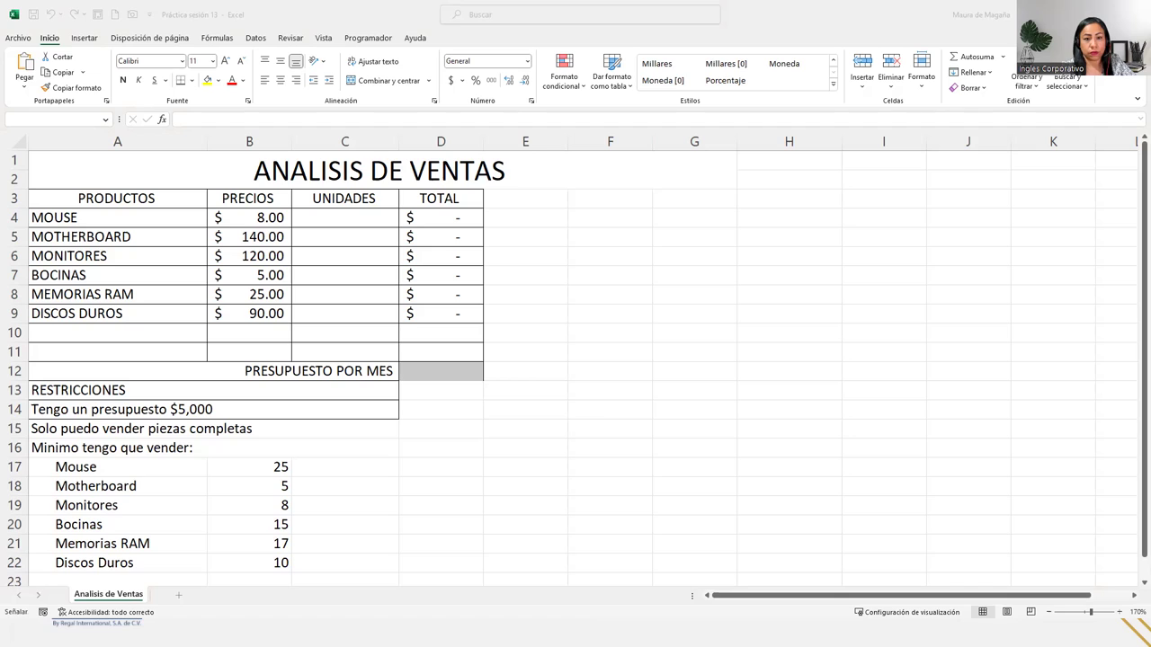
key(Escape)
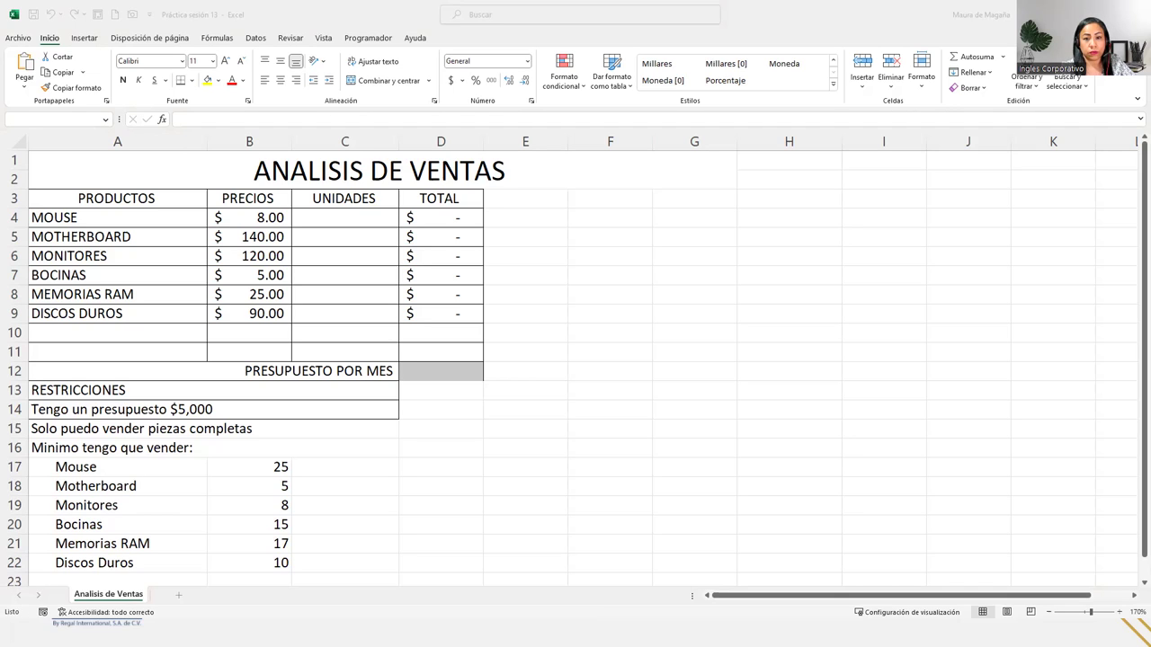
text(=)
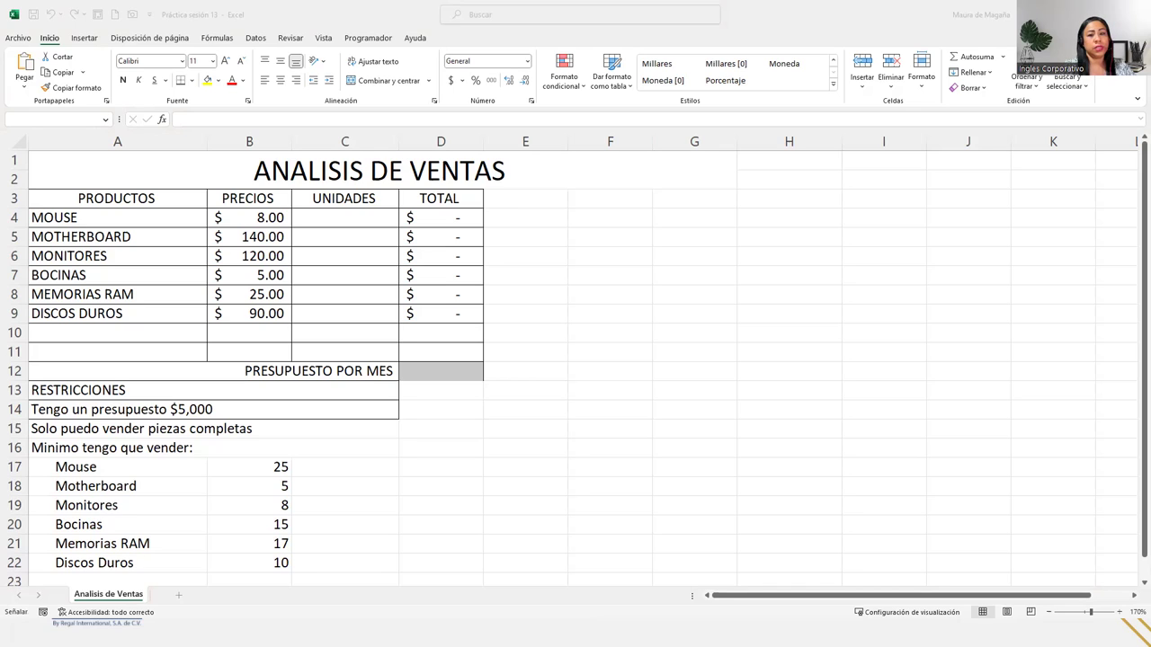
key(Escape)
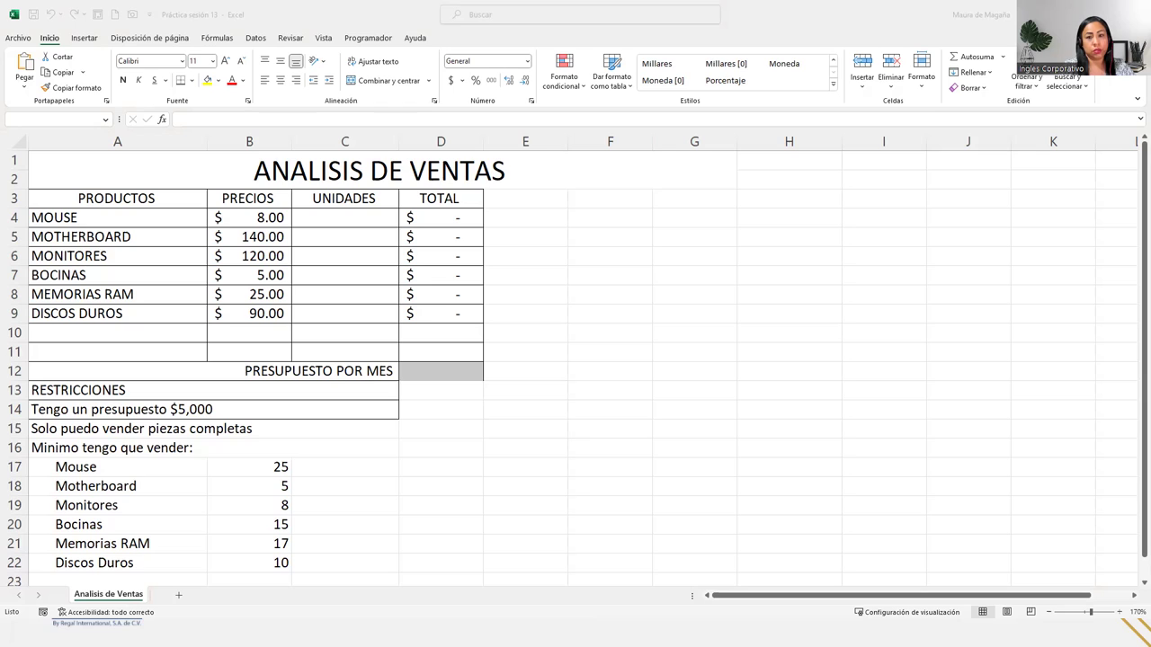
key(alt+Tab)
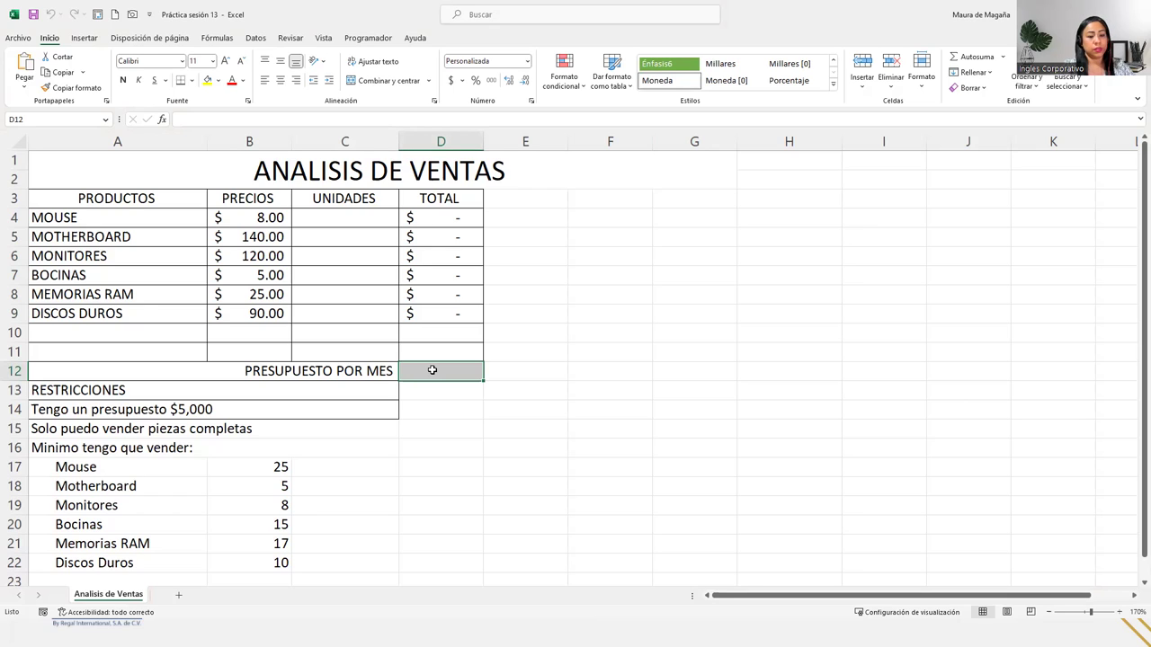
Step: Enter the formula =SUMA(D4:D11) in the monthly budget cell D12
text(=)
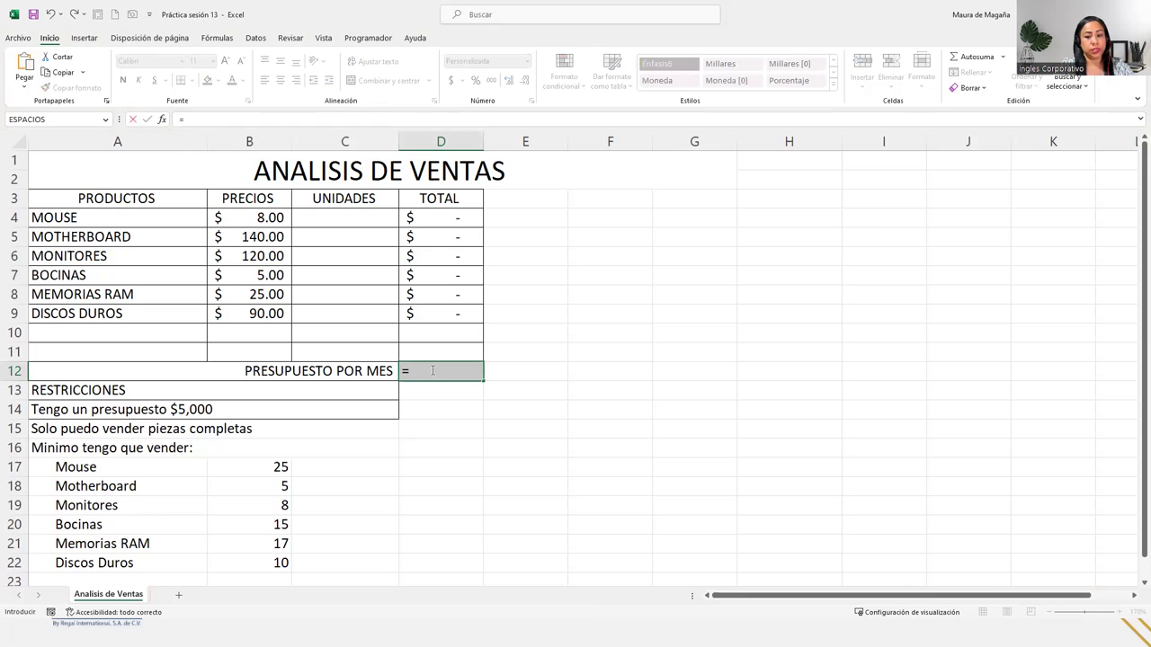
text(sum)
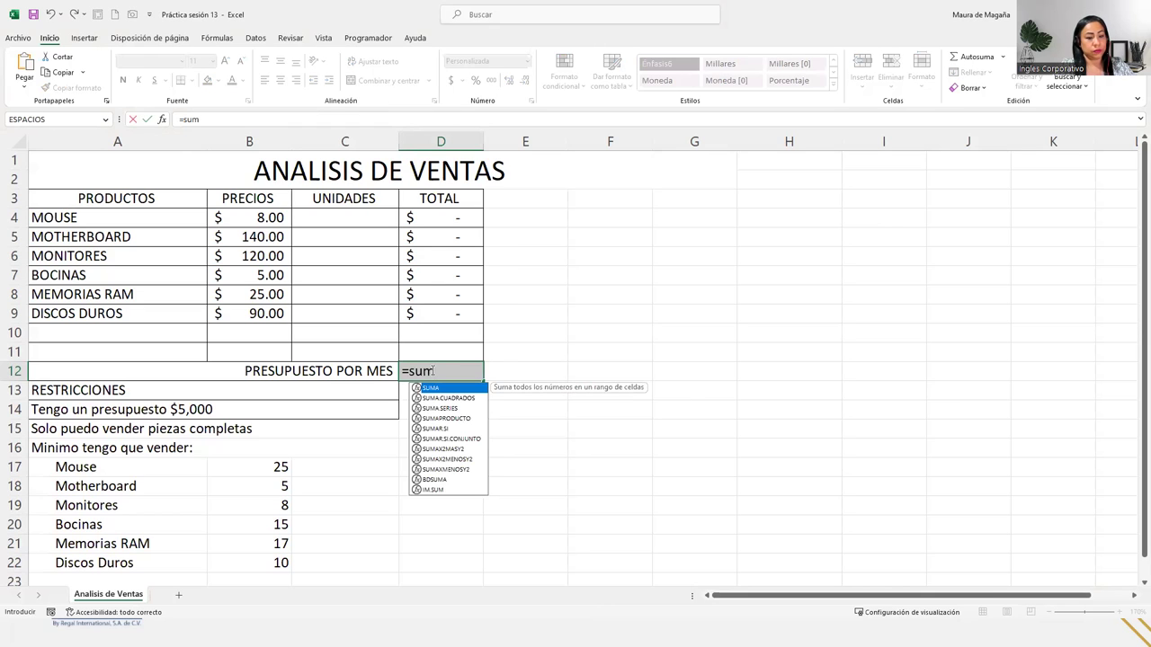
key(Tab)
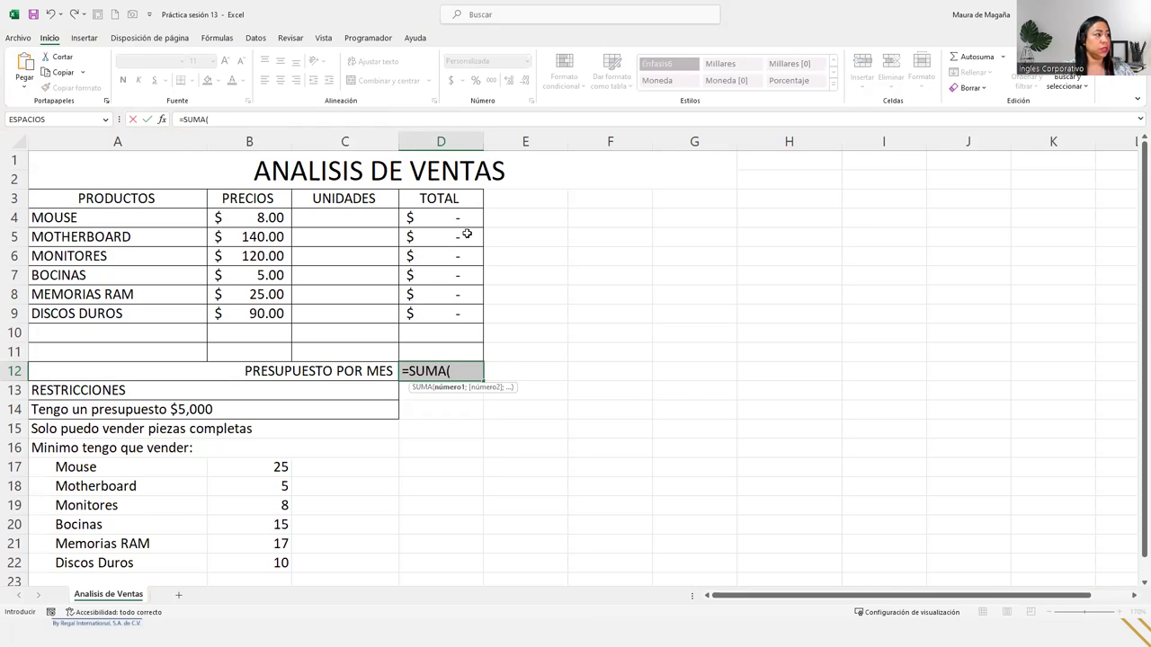
drag(463, 219, 462, 342)
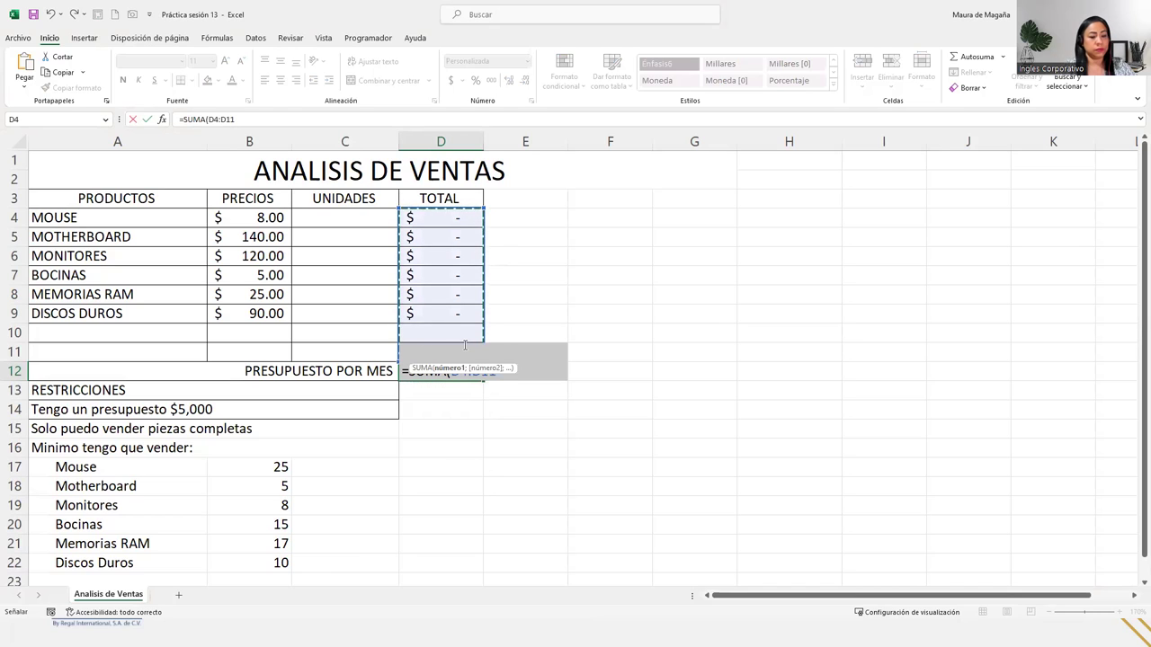
text())
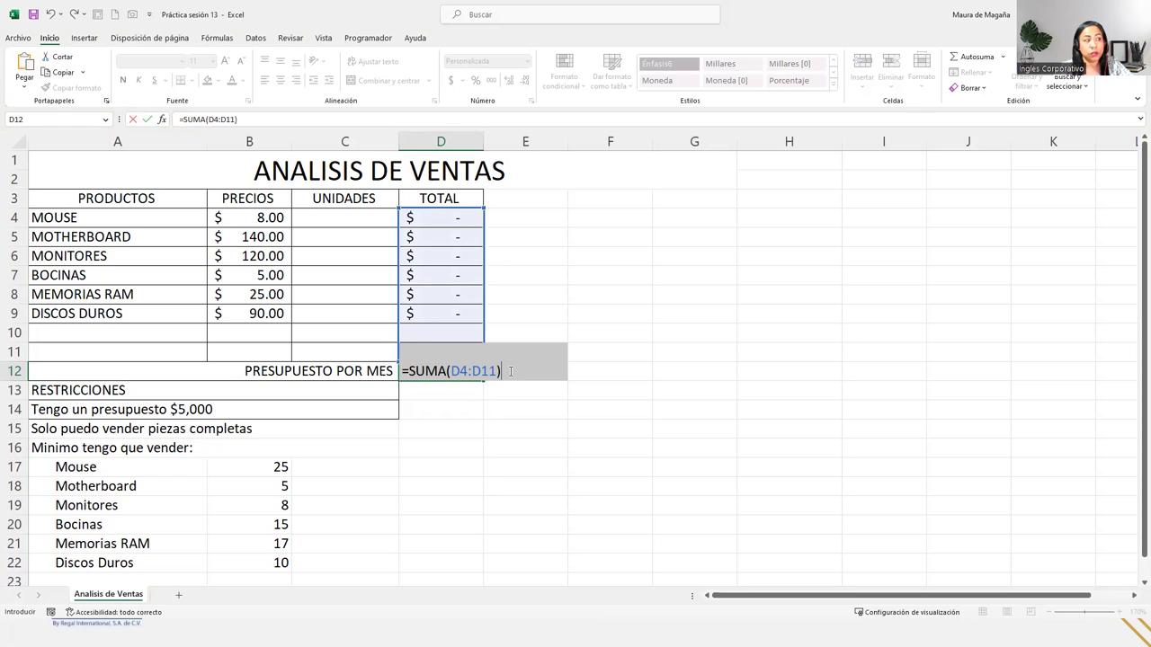
key(Return)
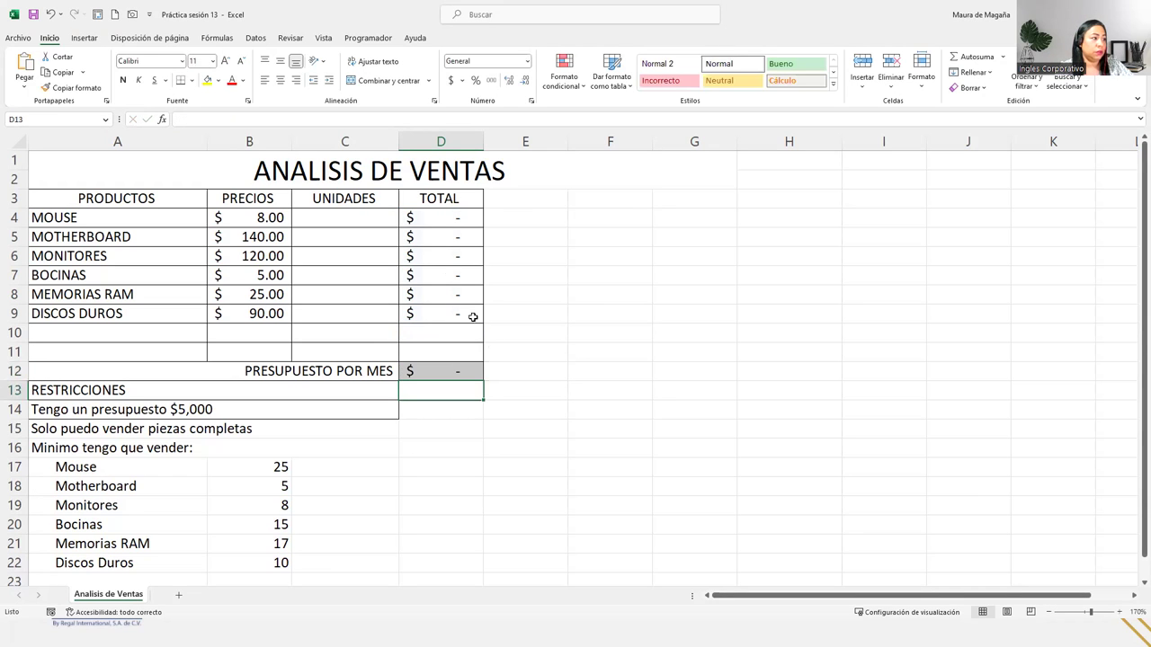
Step: Examine the TOTAL formula in D4 and the empty UNIDADES cells C4:C9 it depends on
click(437, 225)
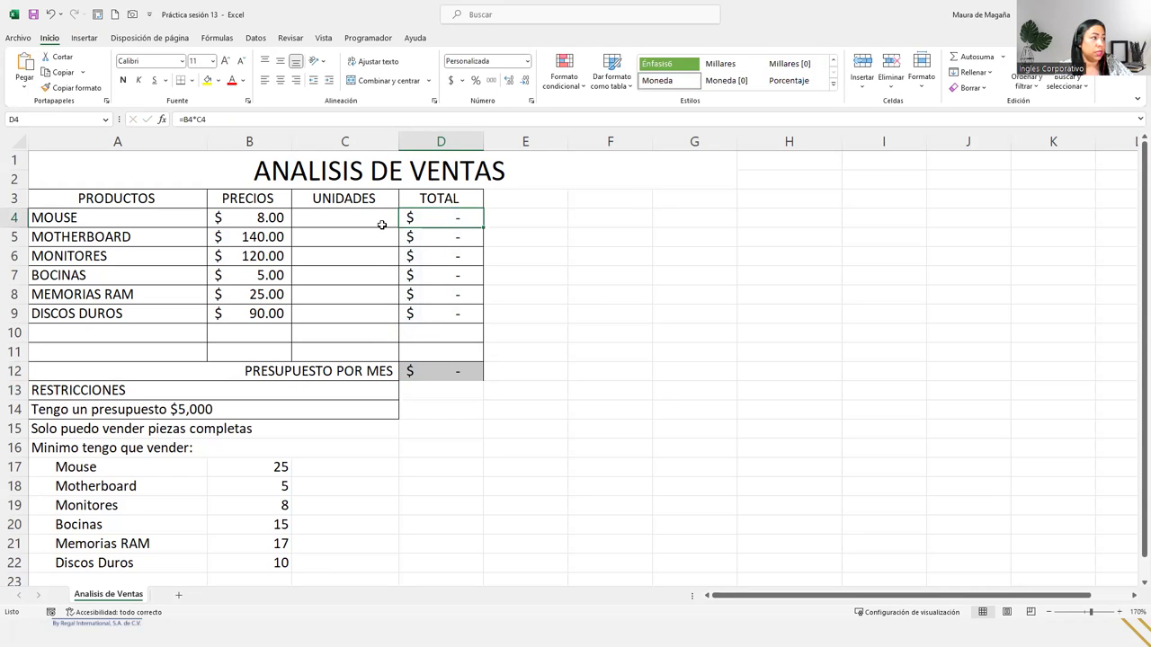
click(538, 376)
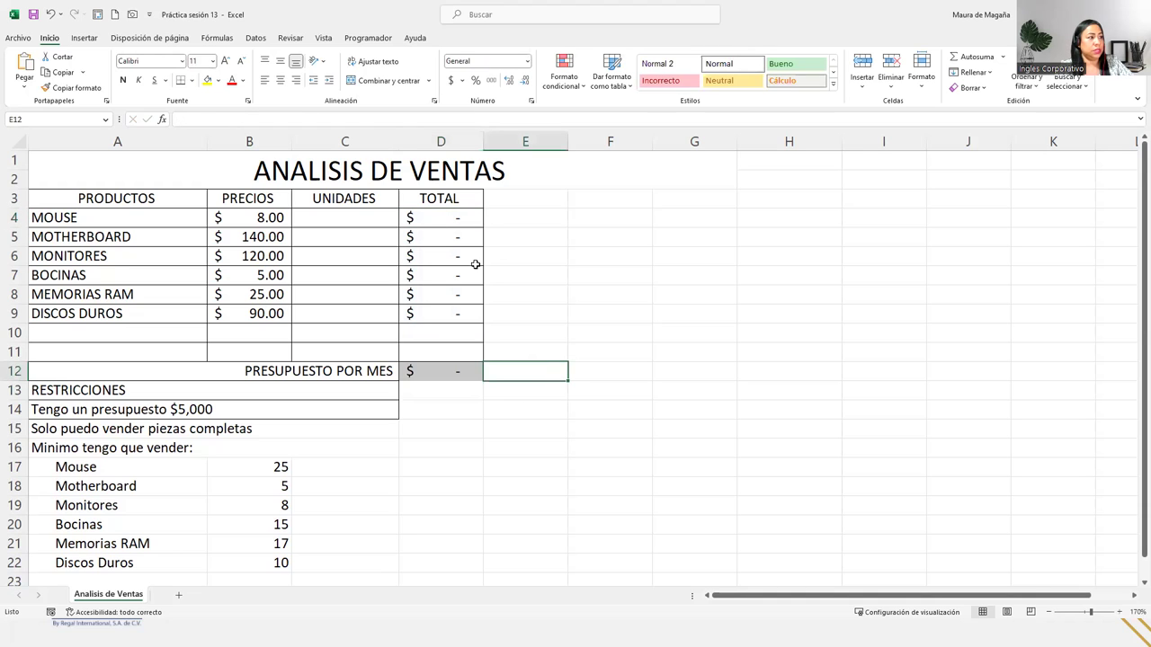
click(454, 221)
click(367, 221)
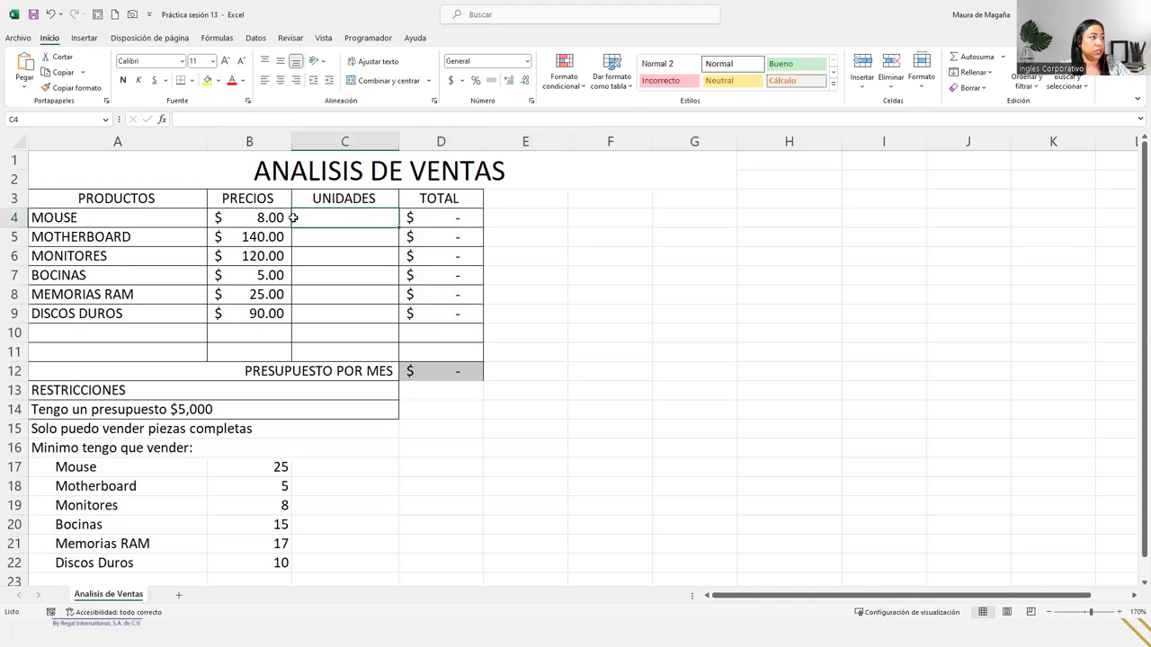
click(288, 217)
click(316, 216)
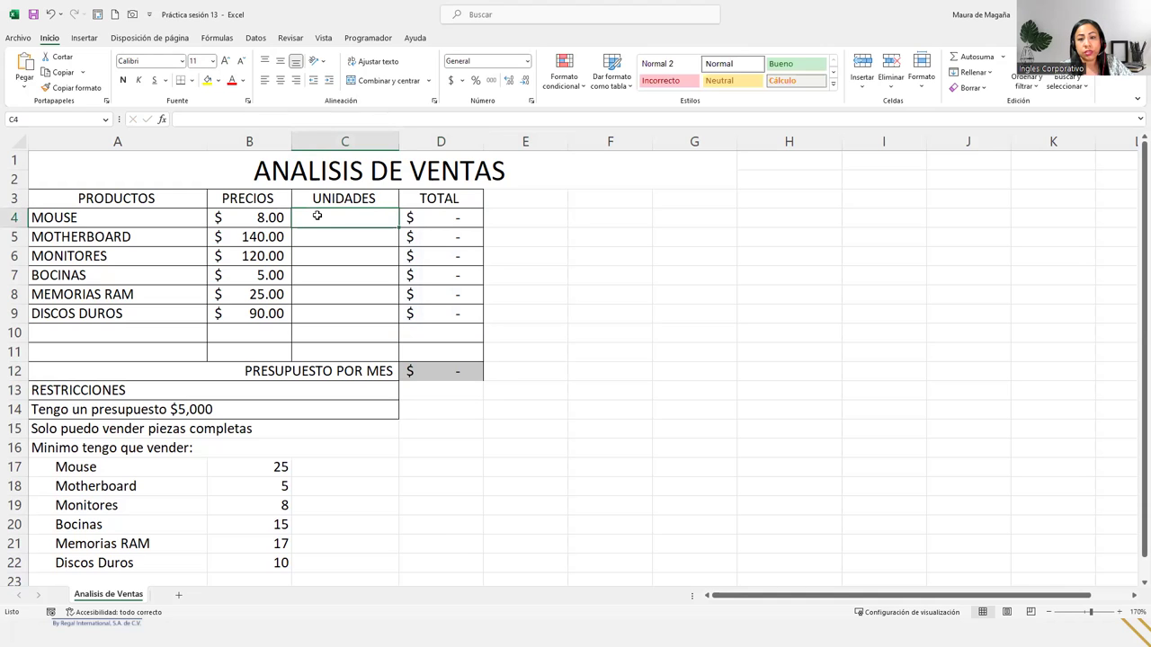
drag(316, 216, 332, 314)
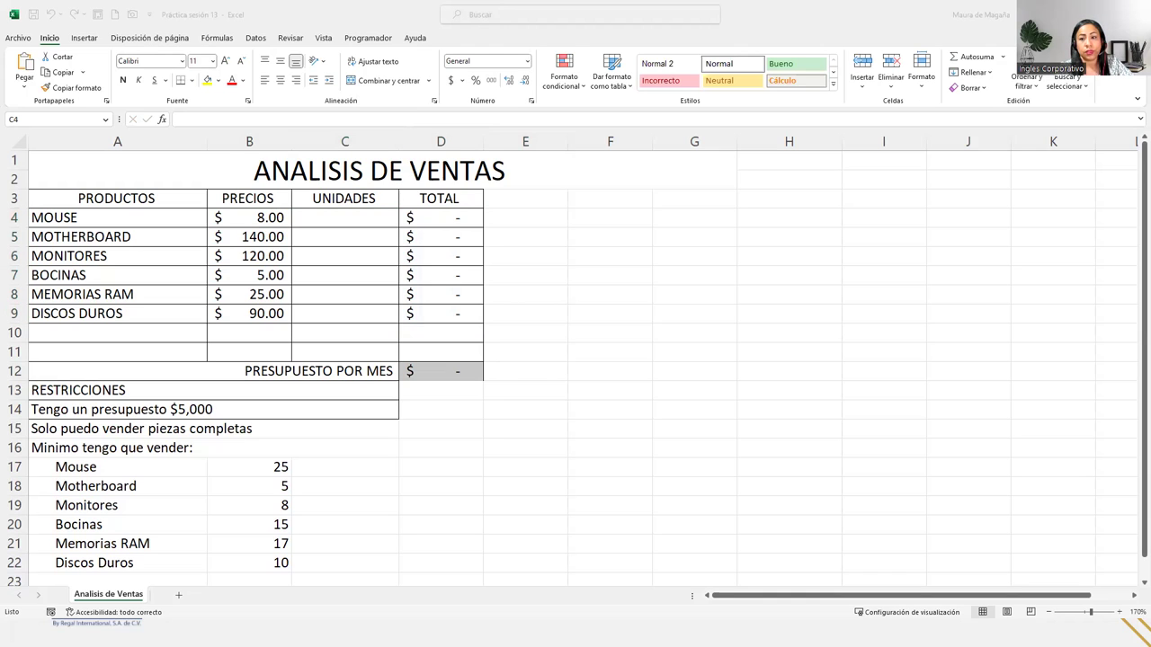
Step: Open Solver beside the sales table and set the monthly budget cell D12 as its objective
click(426, 375)
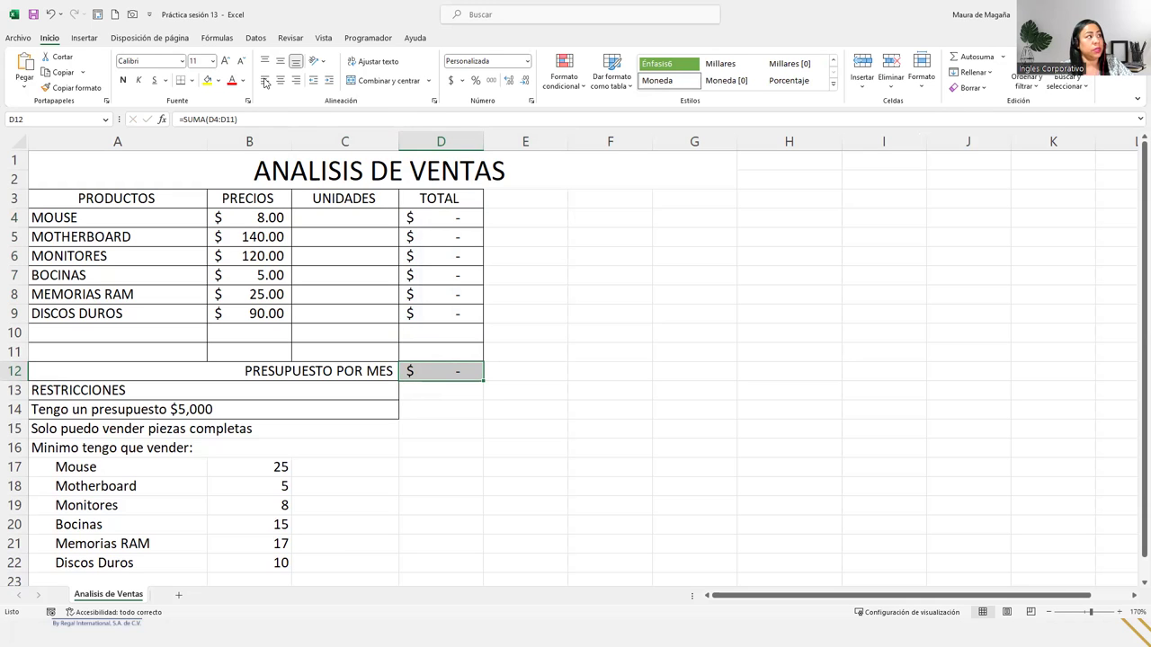
click(256, 40)
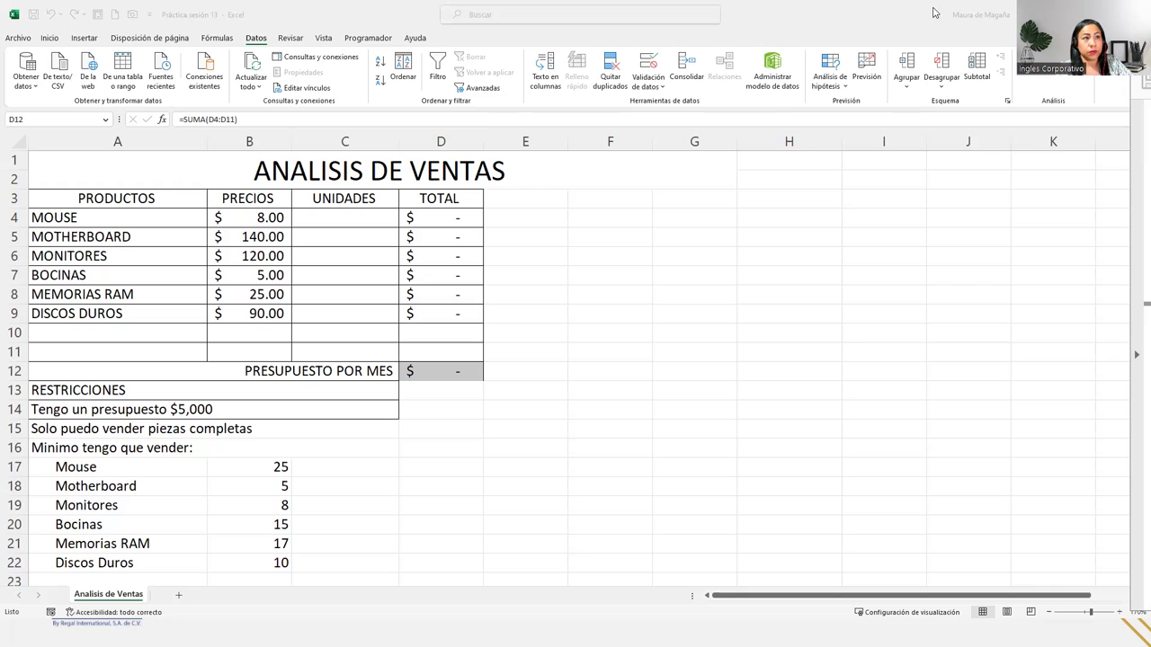
click(1041, 79)
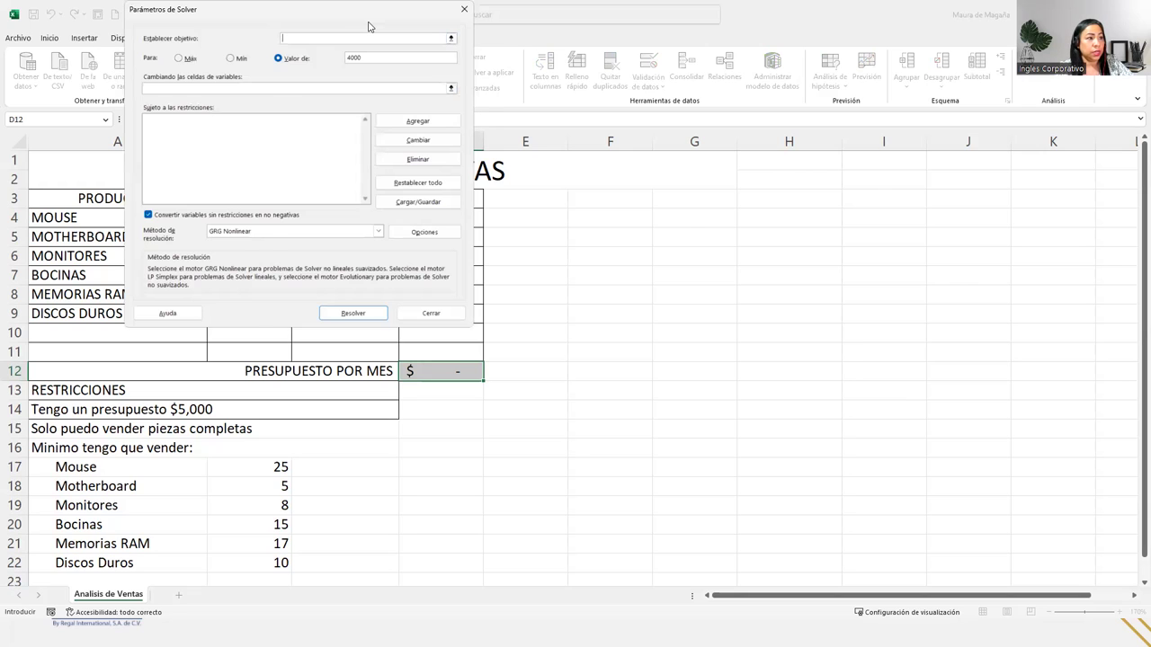
drag(368, 26, 774, 213)
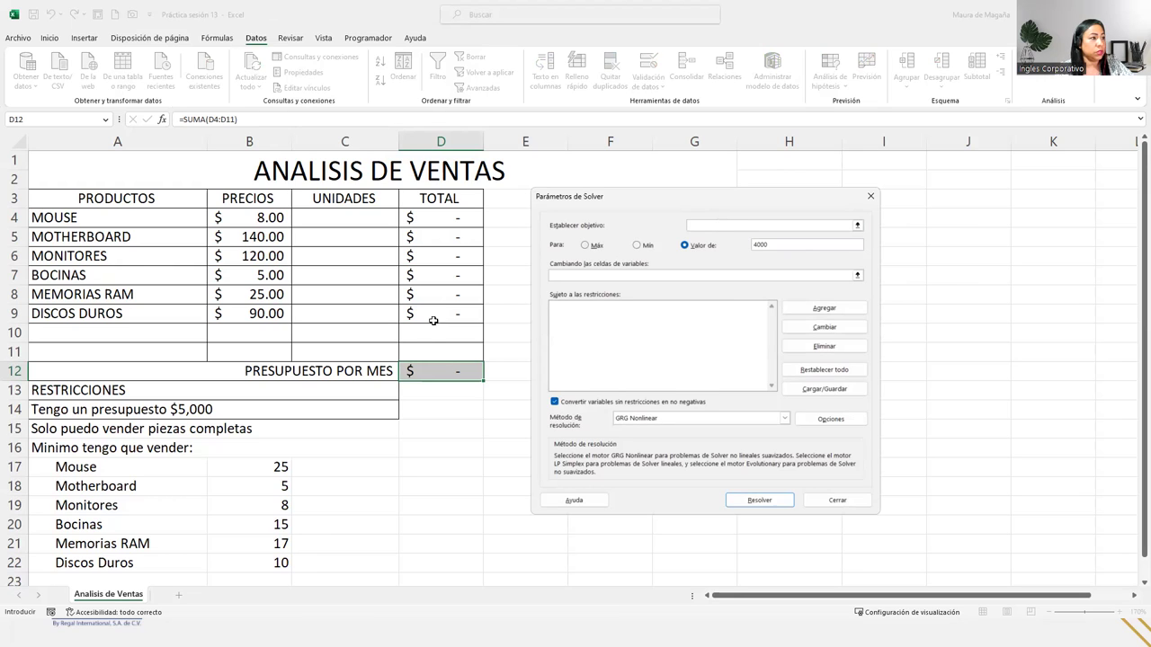
click(440, 370)
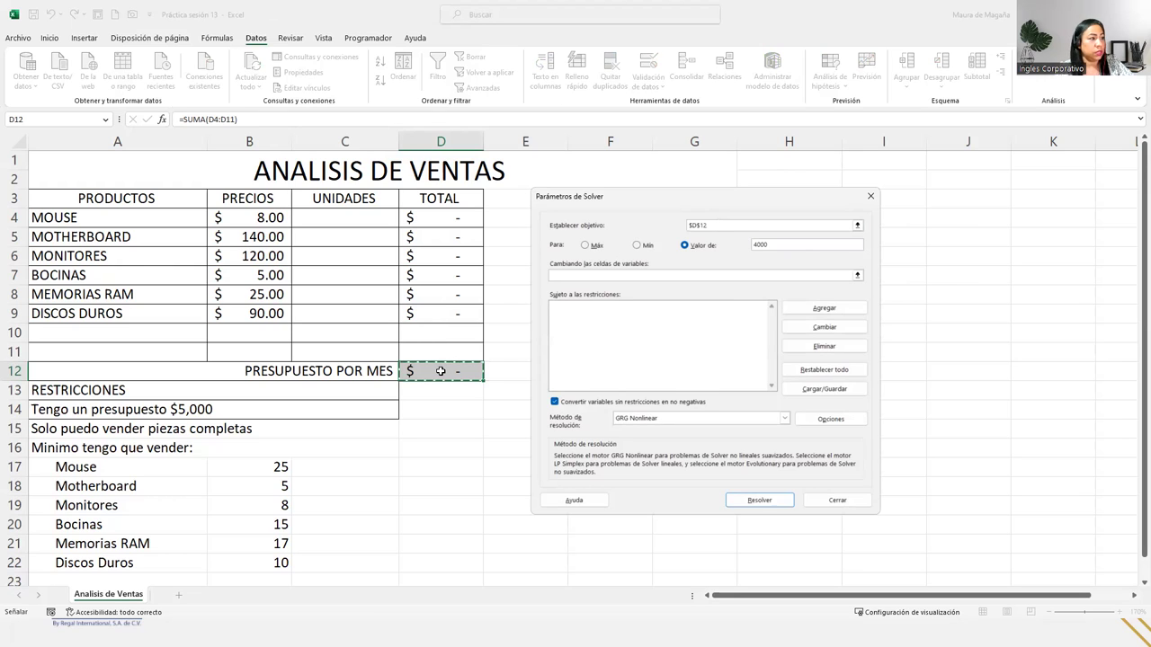
Step: Make the Solver objective reach a specific value of 5000, after trying the Máx and Mín options
click(591, 248)
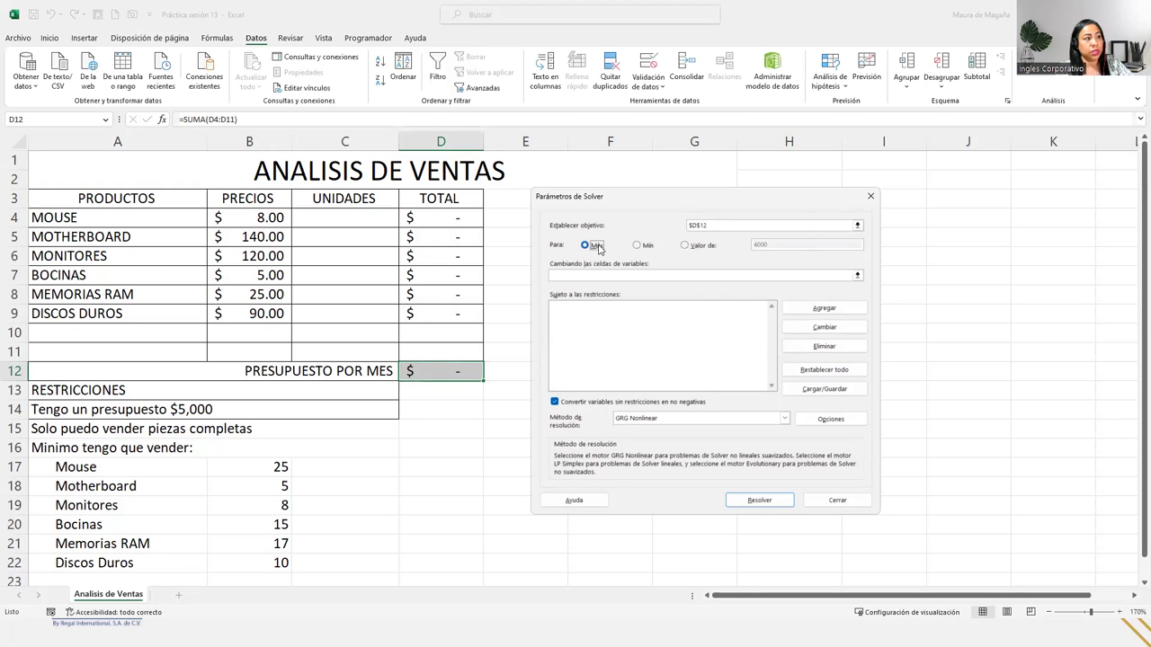
click(638, 247)
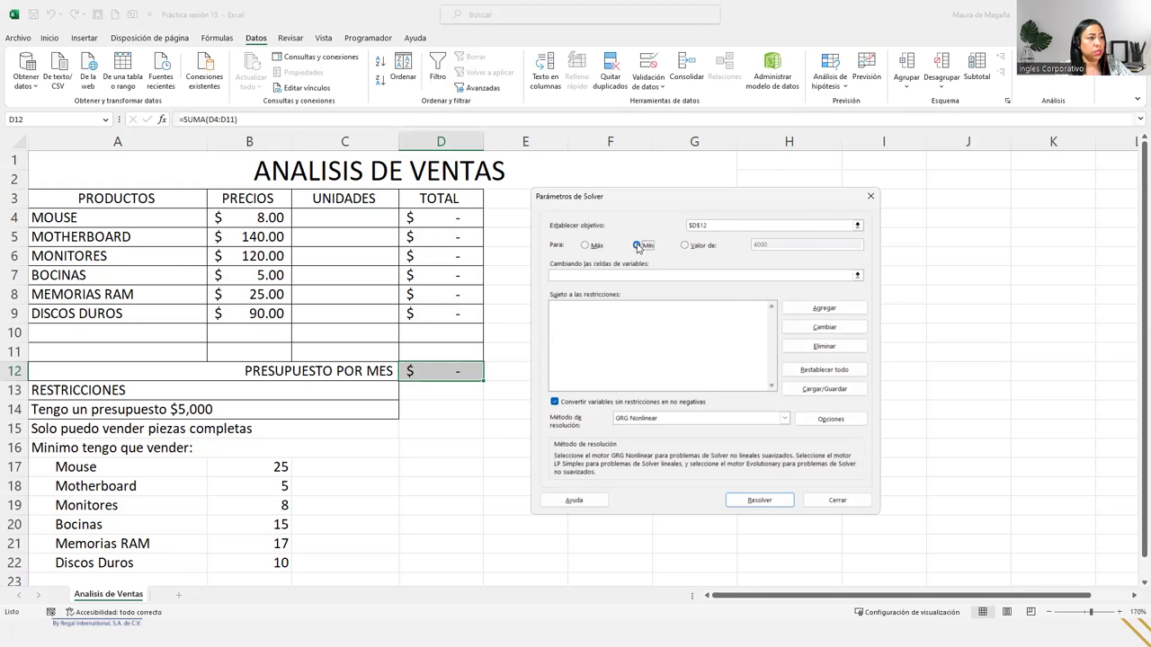
click(685, 245)
key(Tab)
key(BackSpace)
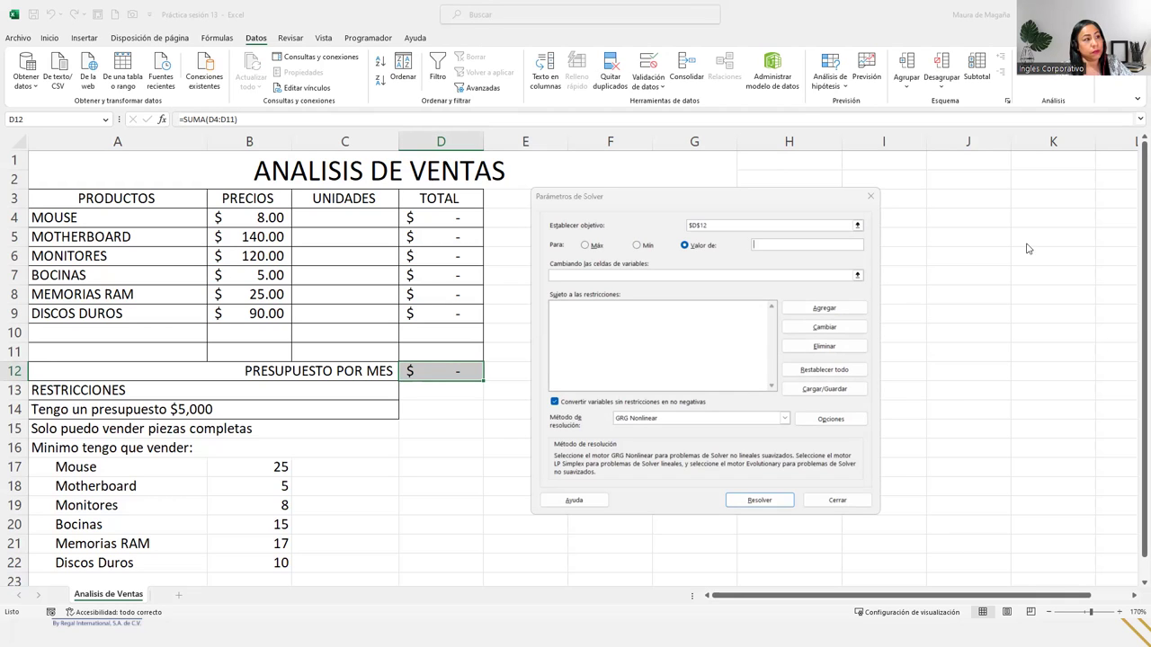
click(768, 244)
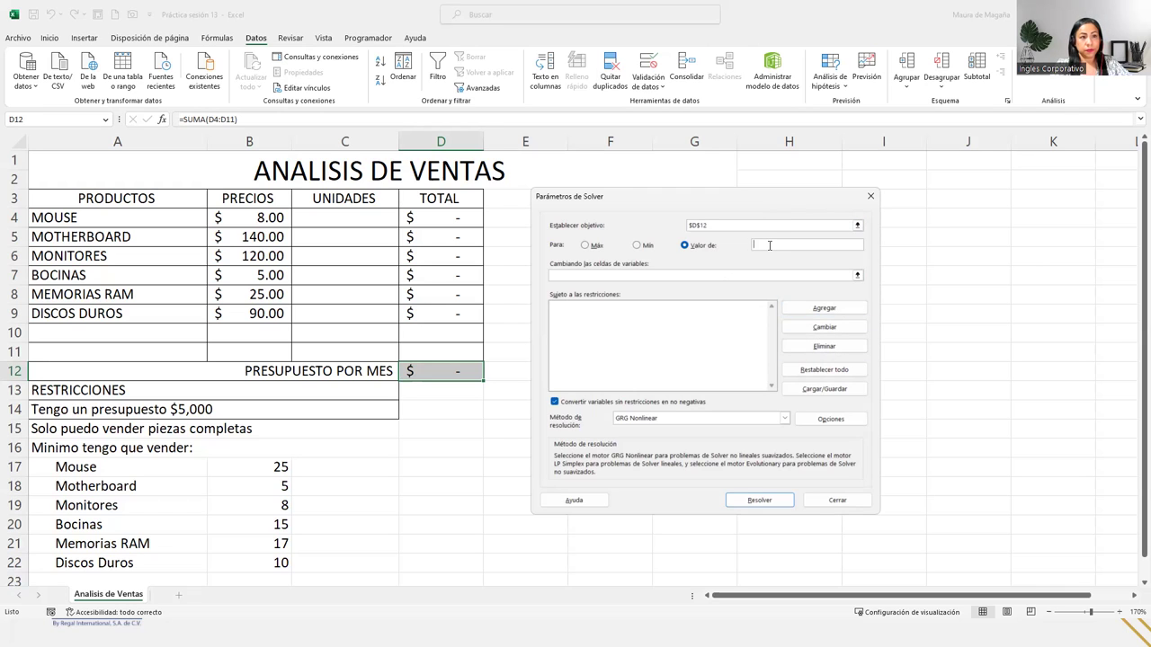
text(5000)
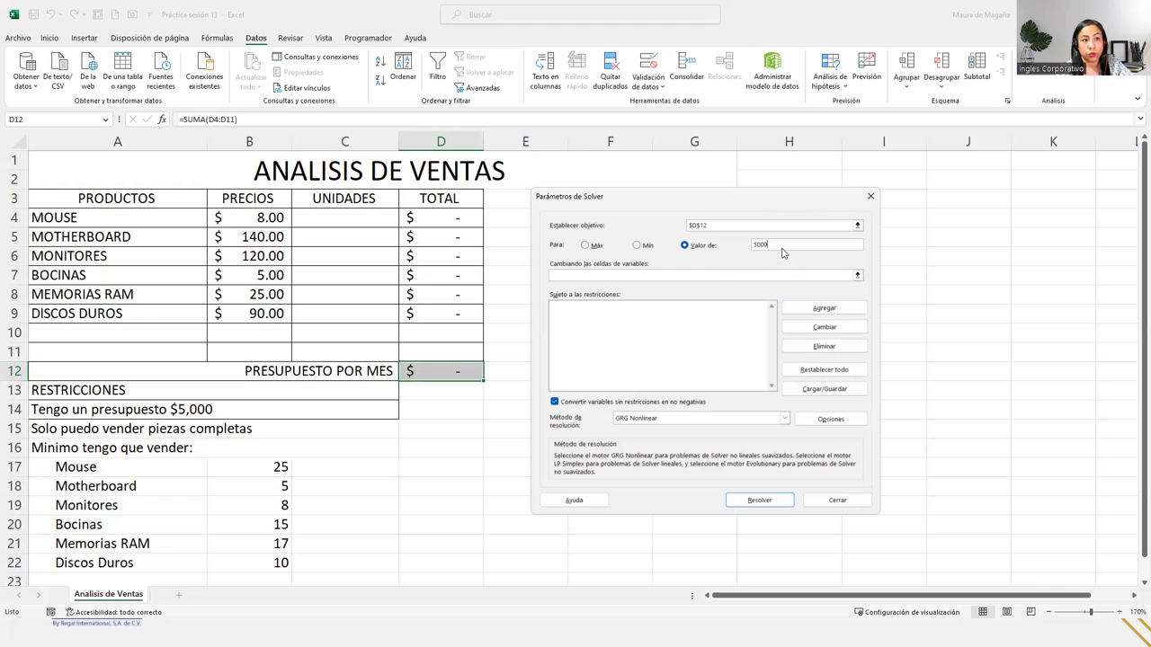
Step: Set the UNIDADES cells C4:C9 as Solver's variable cells
click(652, 274)
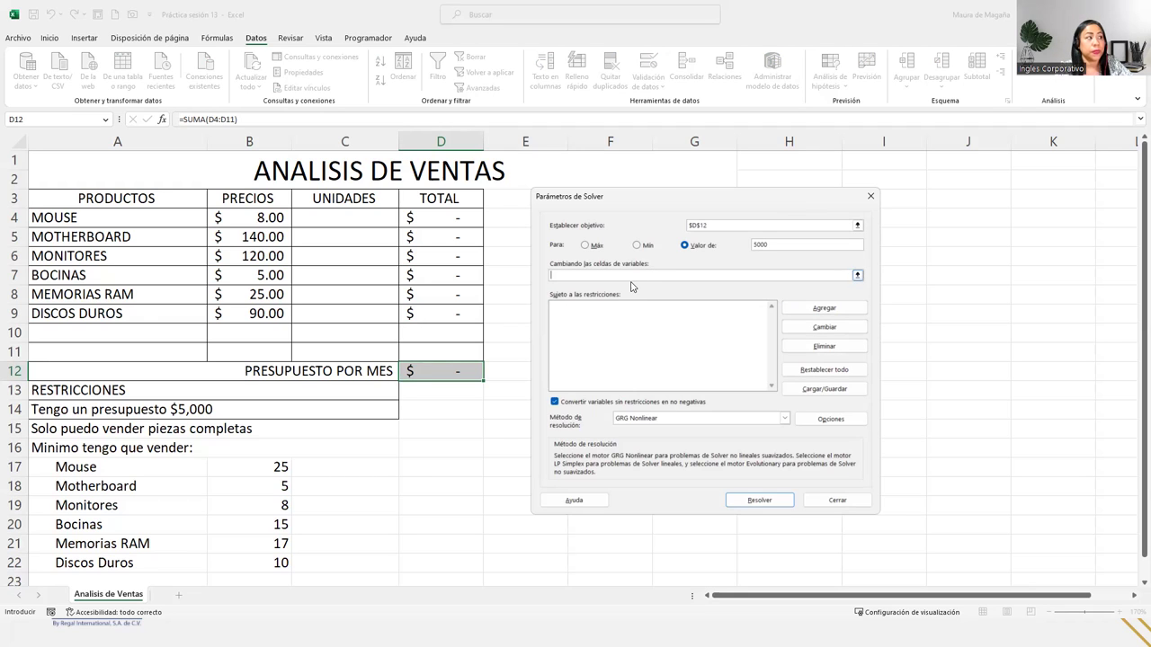
click(365, 216)
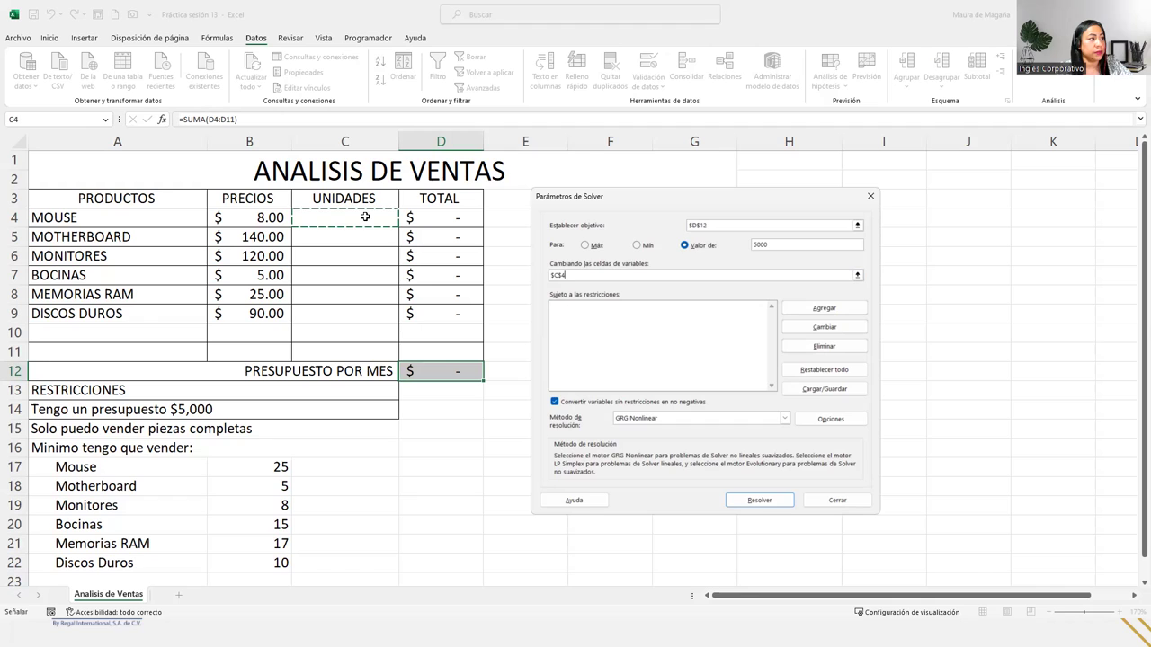
drag(365, 216, 387, 311)
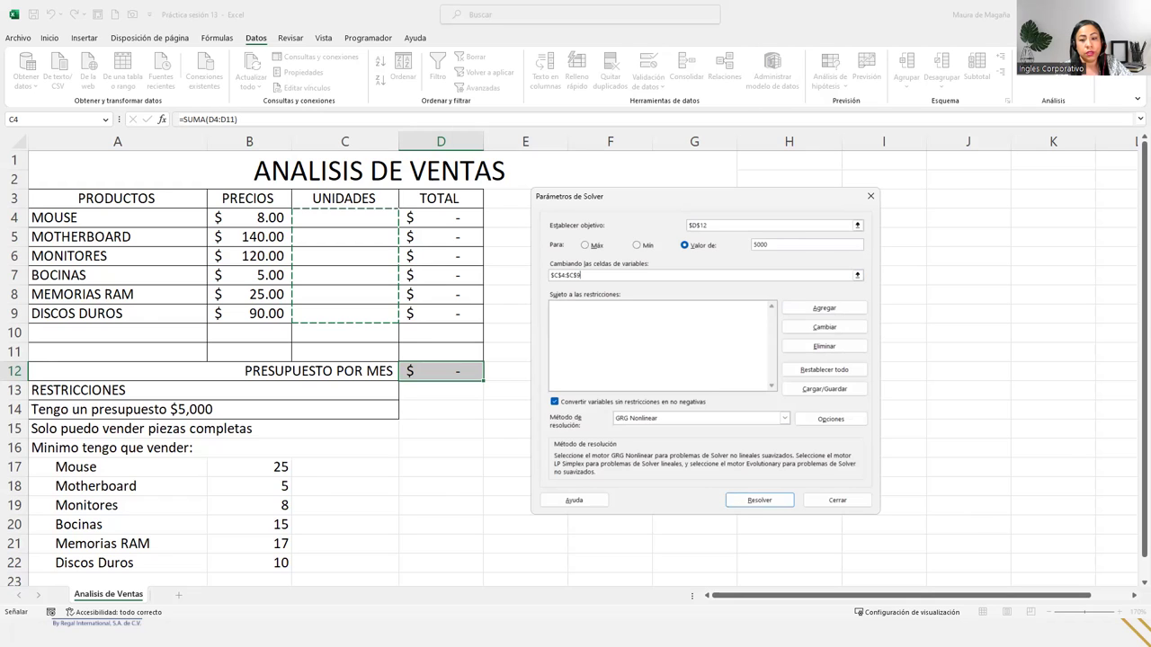
key(Return)
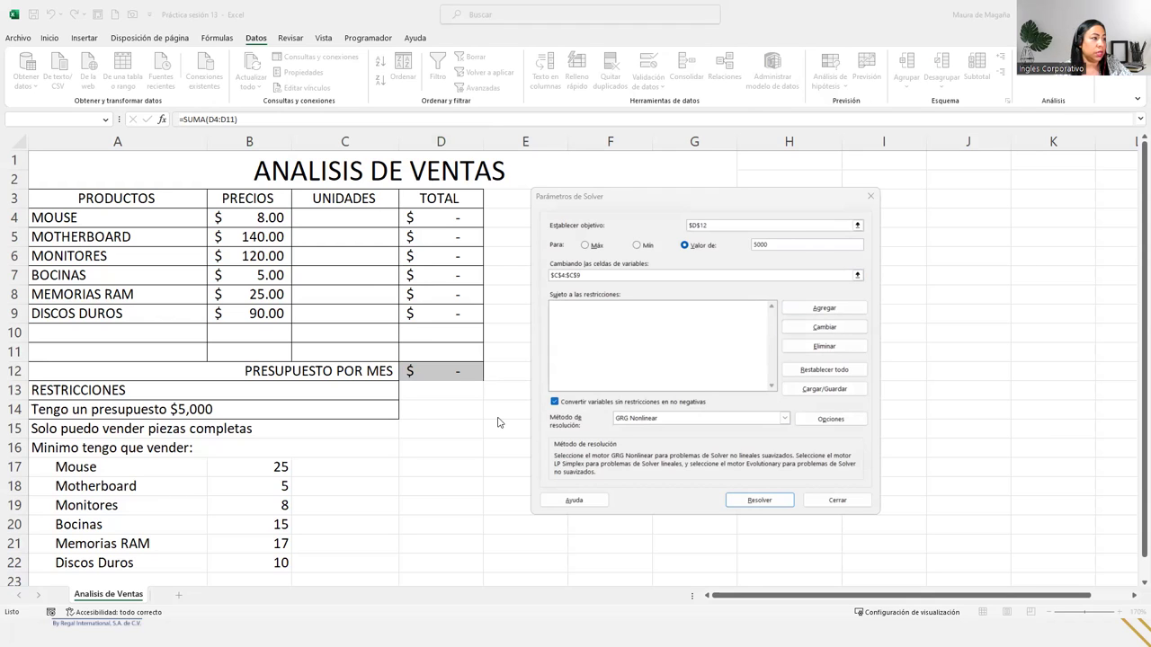
Step: Add a Solver constraint requiring the mouse units in C4 to be >= the minimum in B17
click(590, 347)
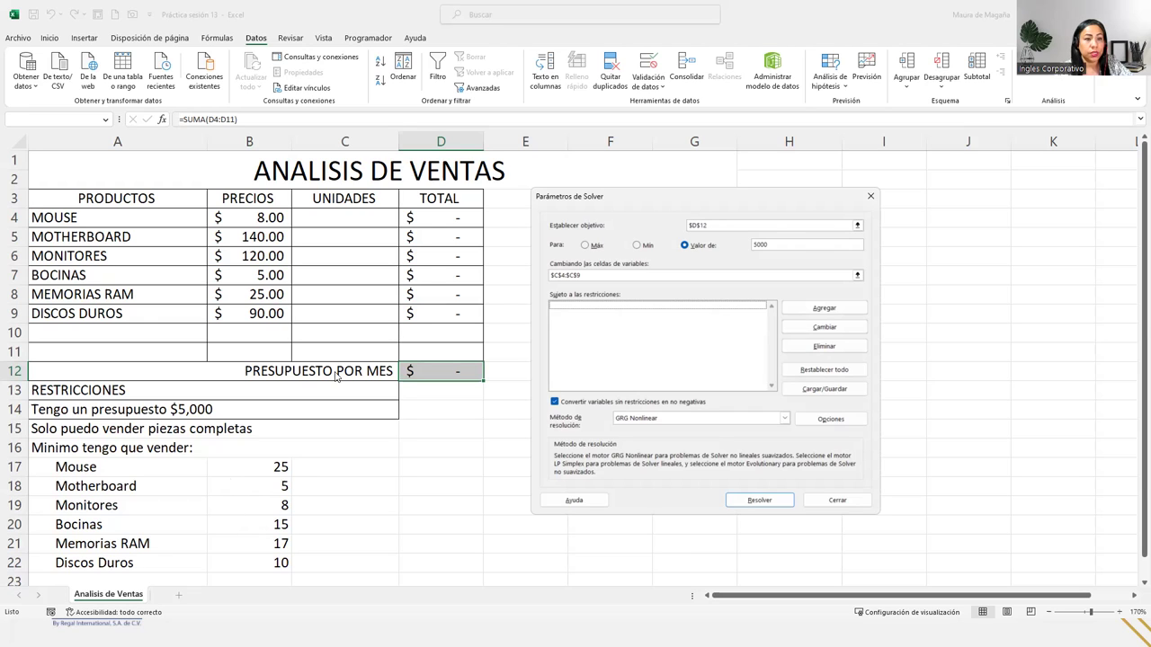
click(837, 306)
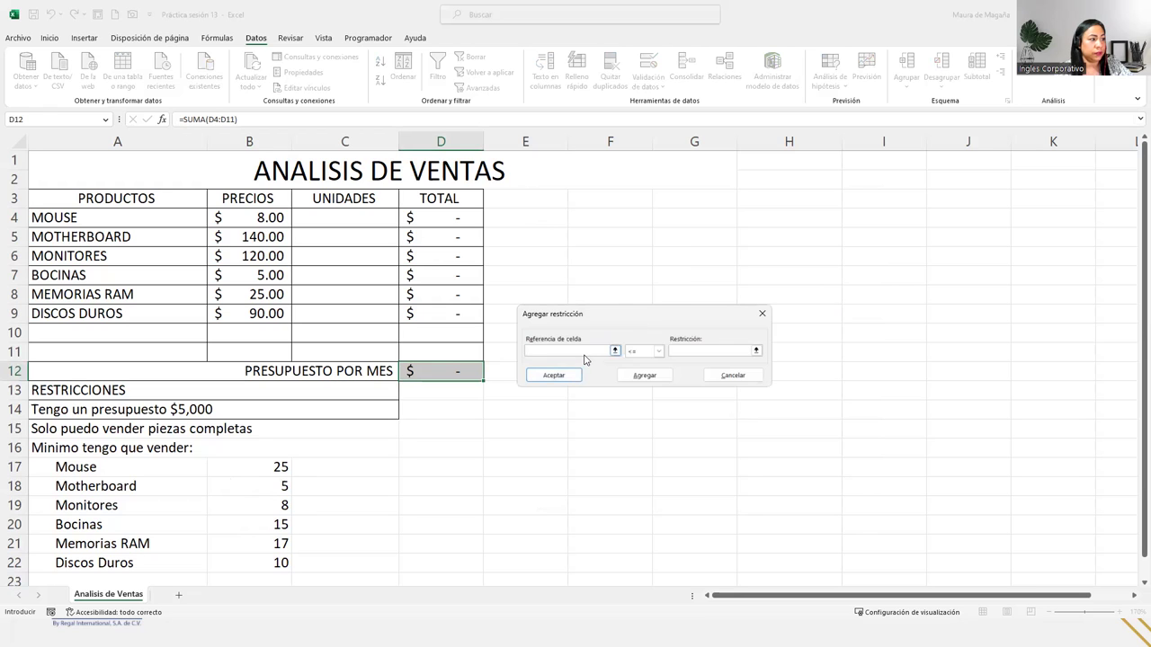
click(380, 222)
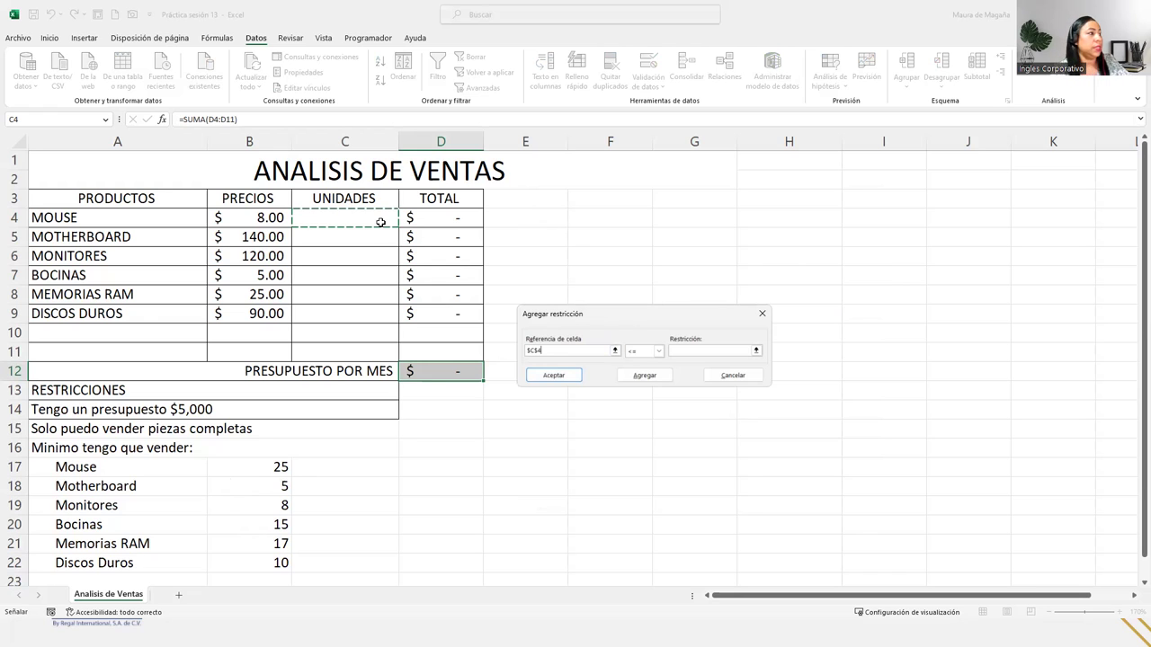
click(659, 350)
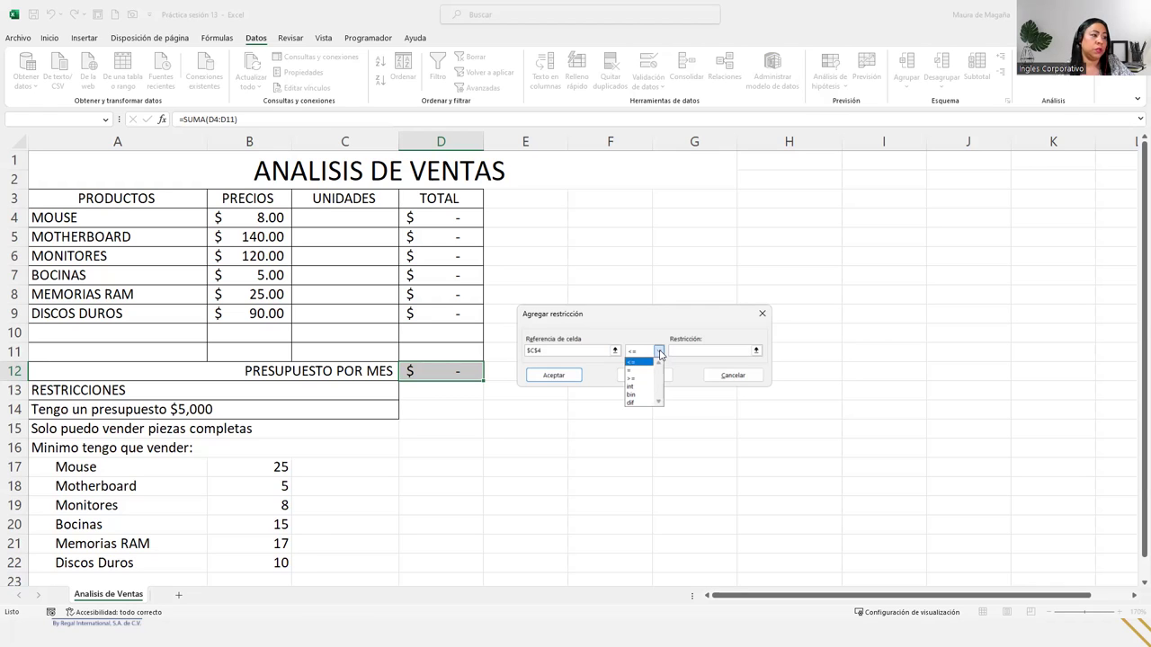
click(639, 379)
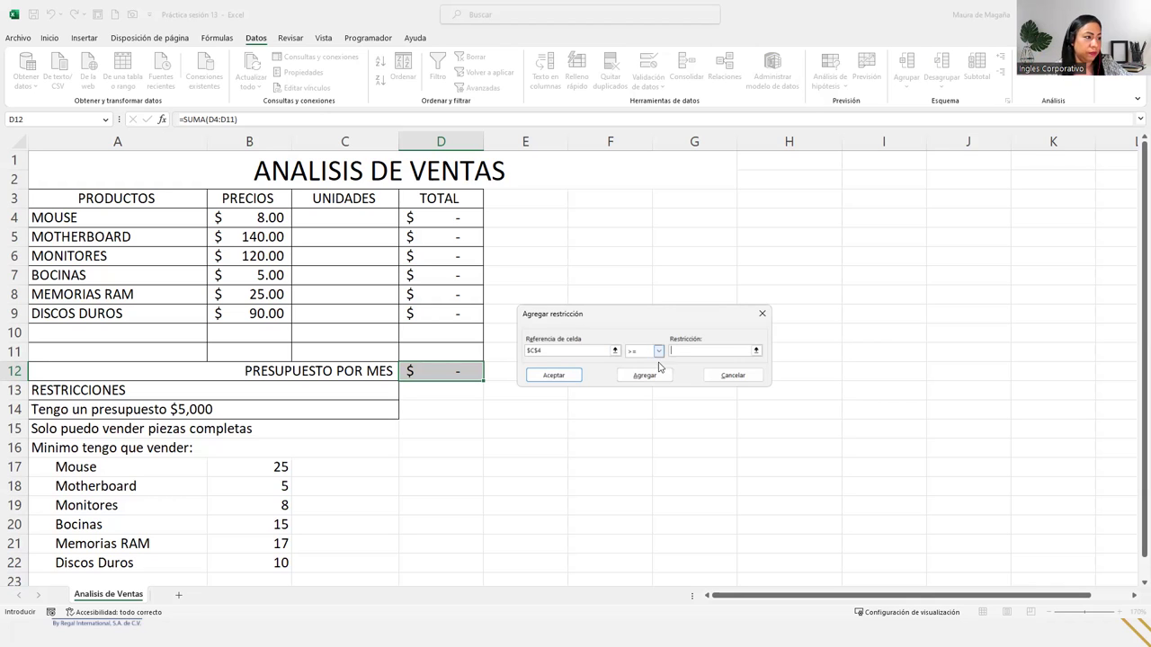
click(266, 461)
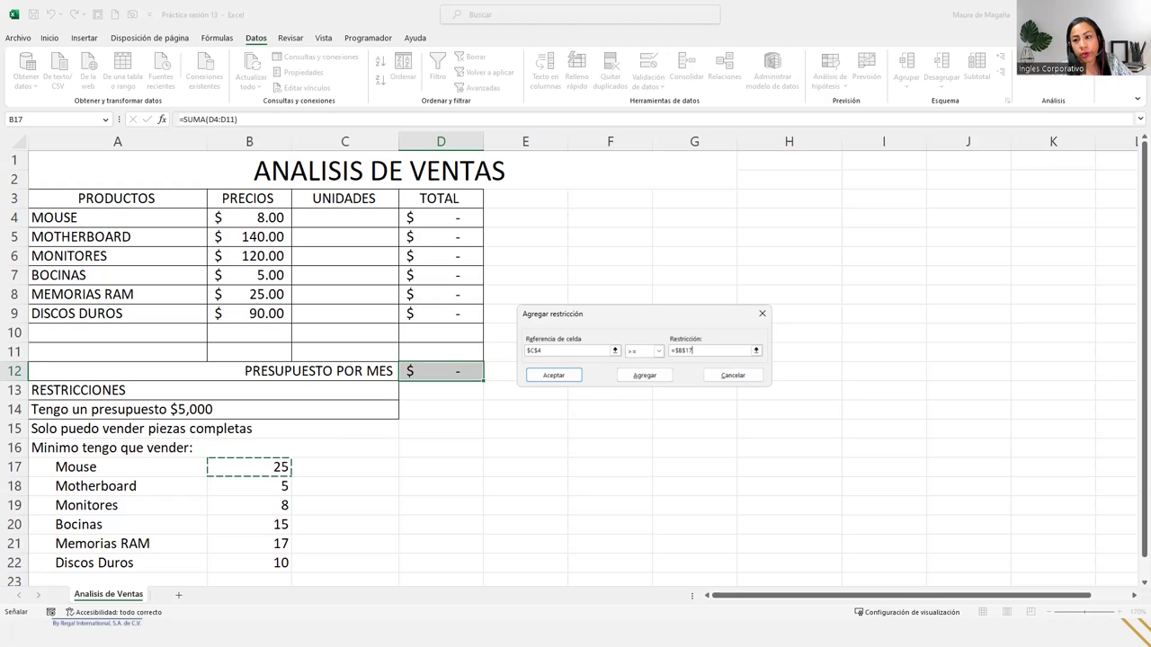
key(Return)
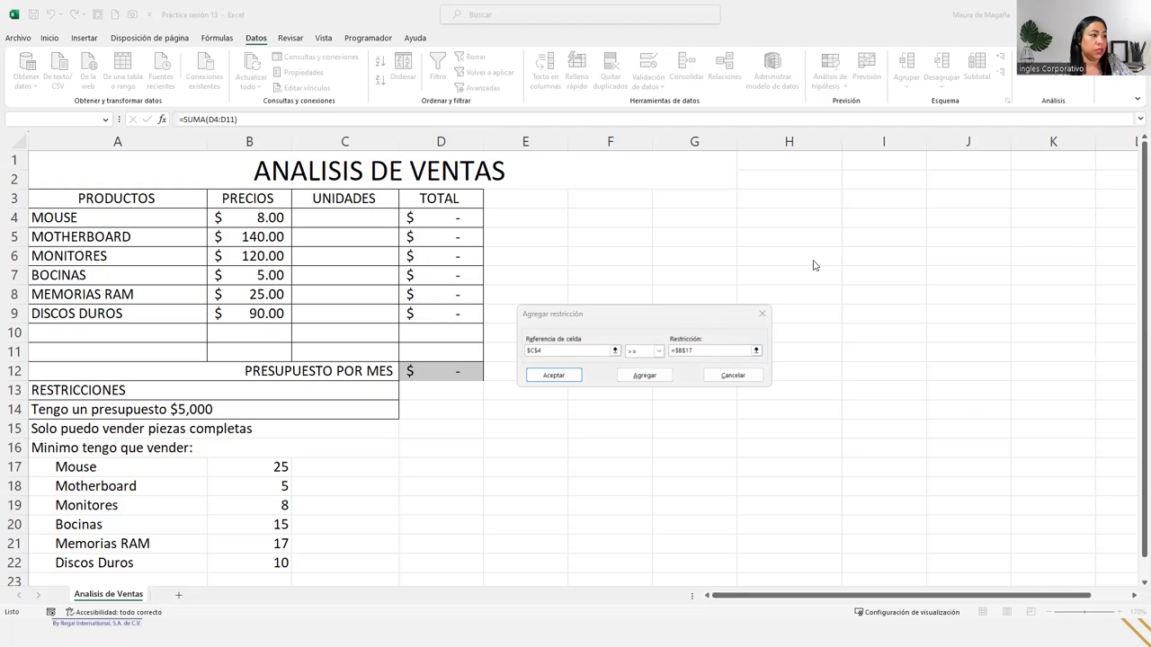
click(648, 377)
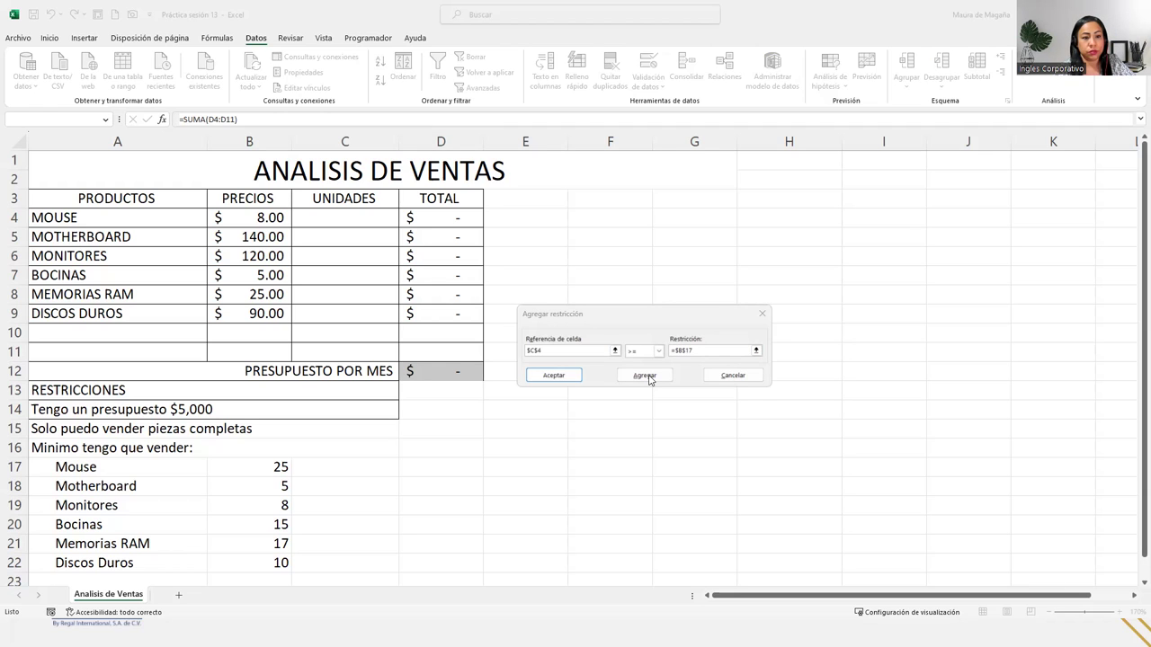
click(648, 377)
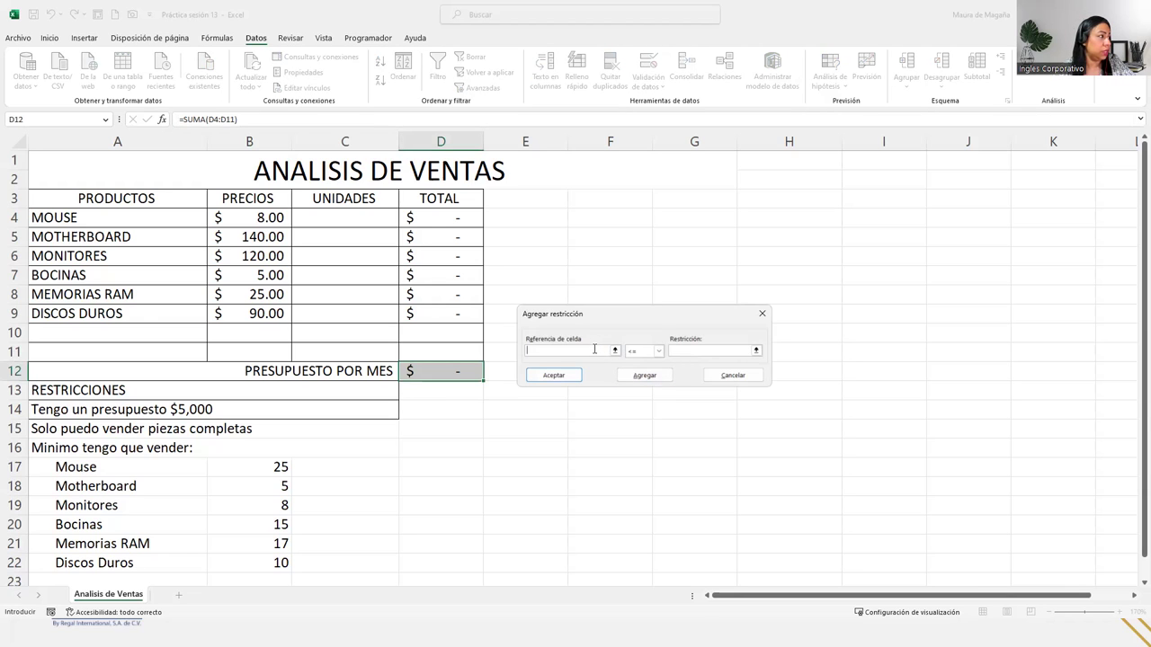
Step: Add a Solver constraint requiring the motherboard units in C5 to be >= the minimum in B18
click(358, 236)
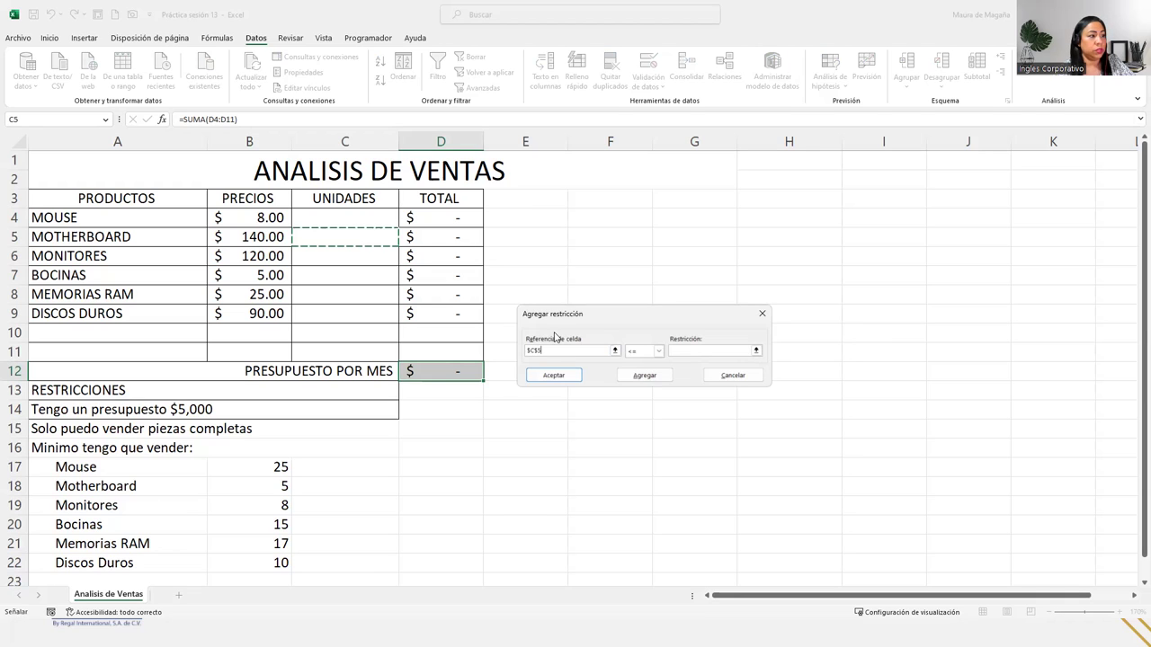
click(659, 351)
click(659, 351)
click(639, 377)
click(694, 352)
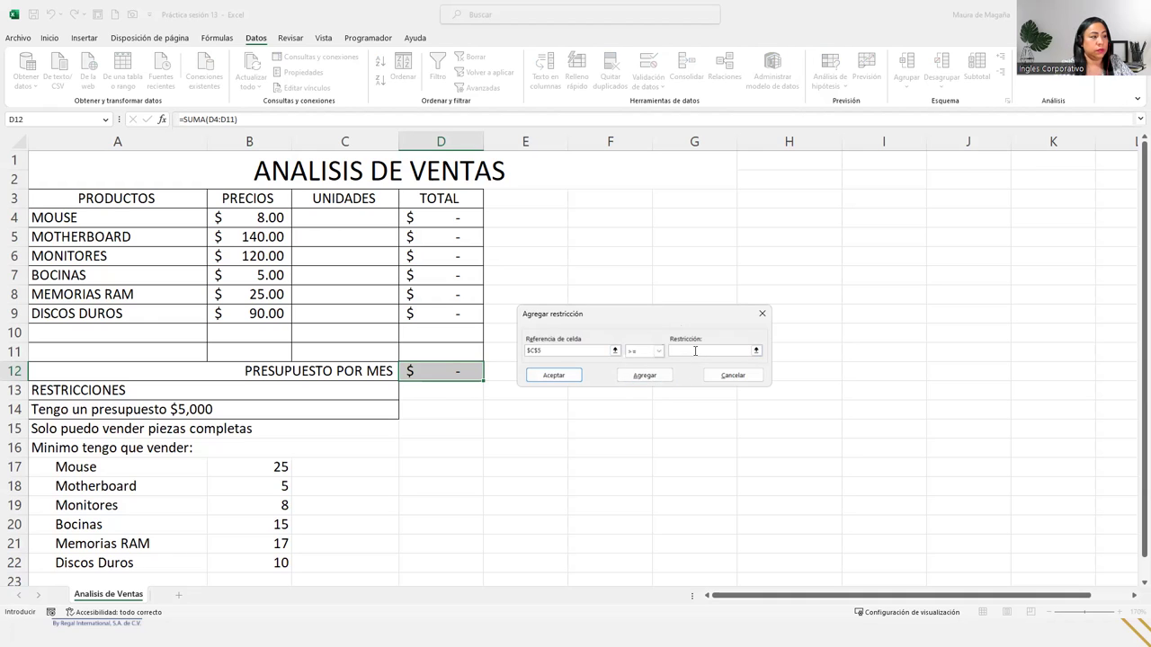
click(276, 484)
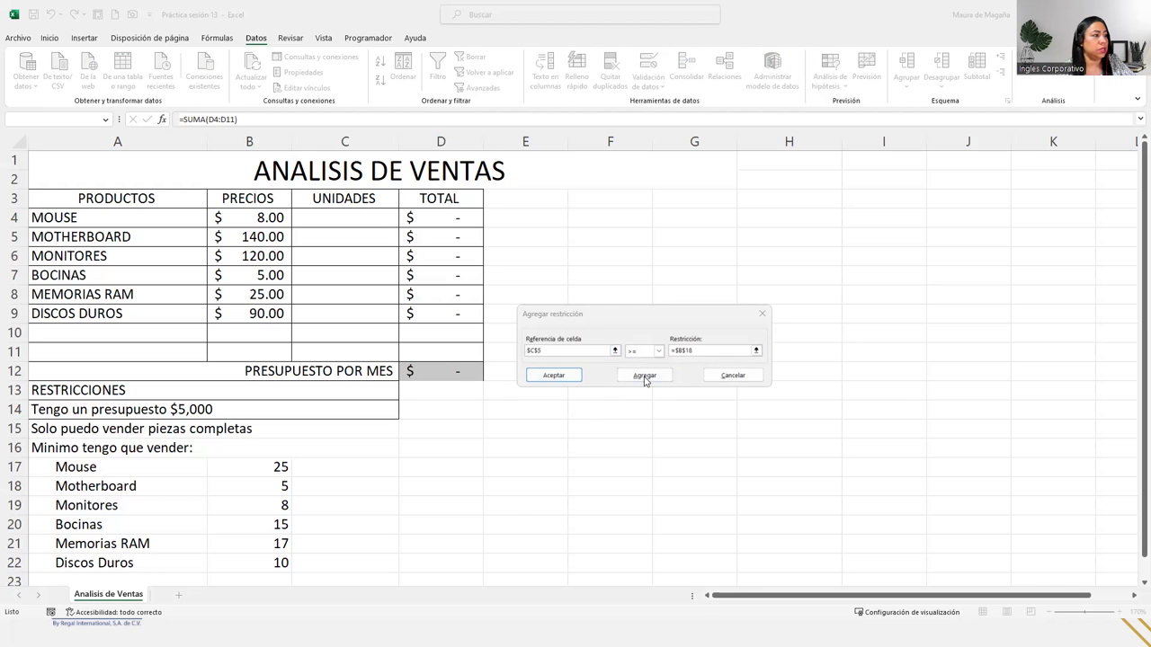
click(643, 376)
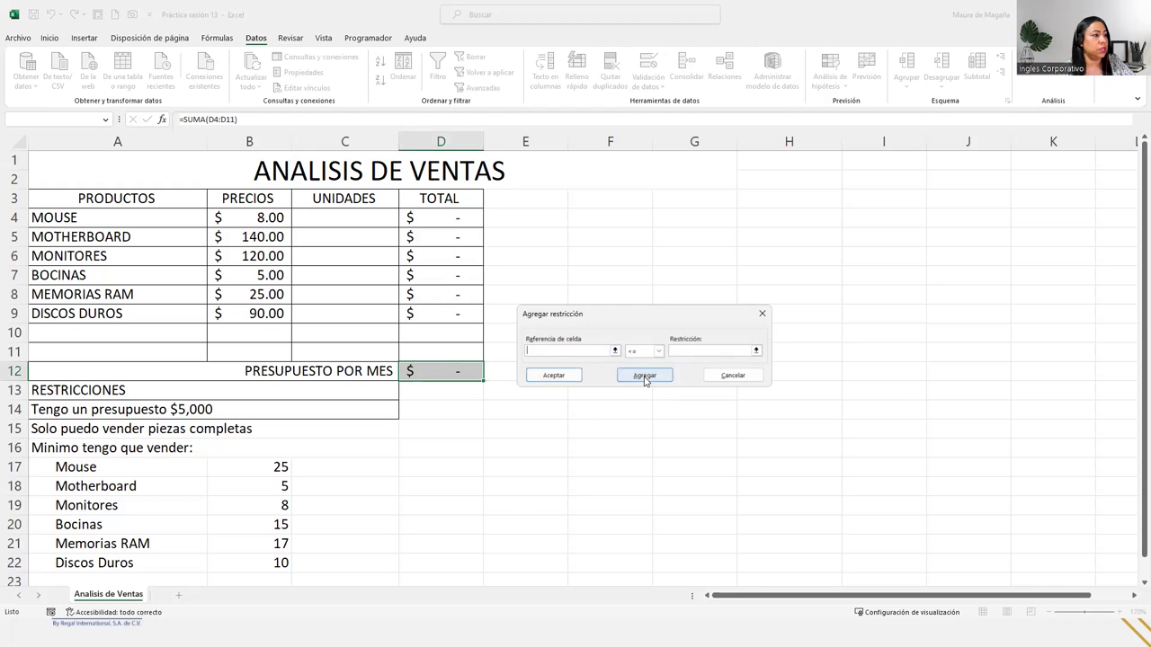
Step: Add a Solver constraint requiring the monitor units in C6 to be >= the minimum in B19
click(363, 258)
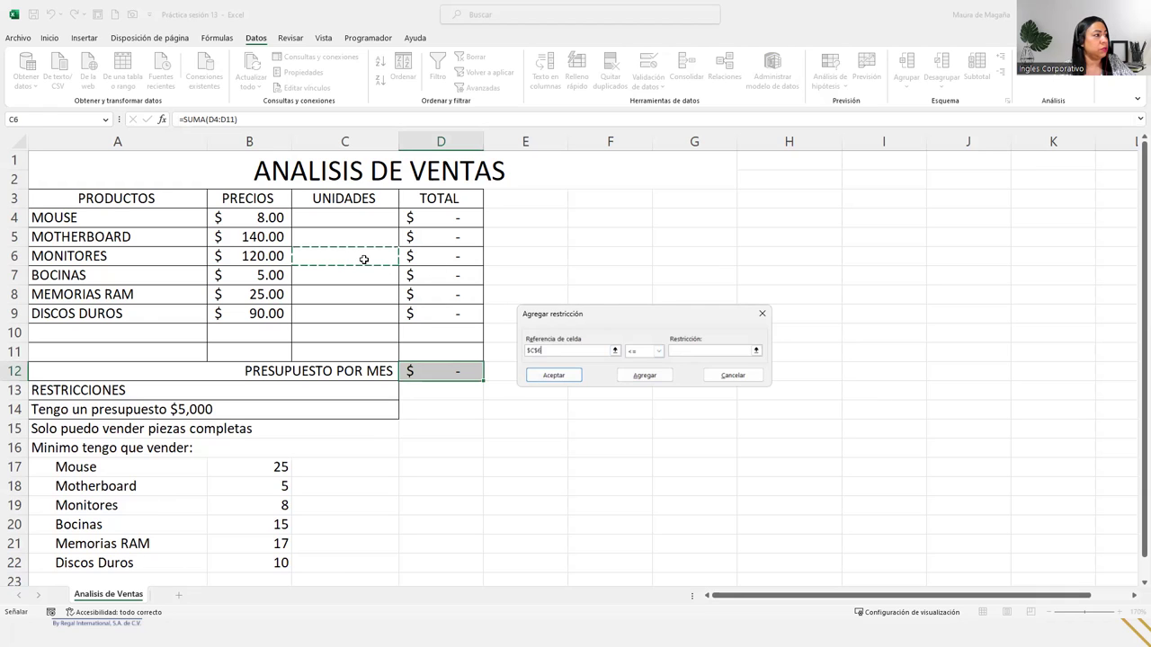
click(658, 351)
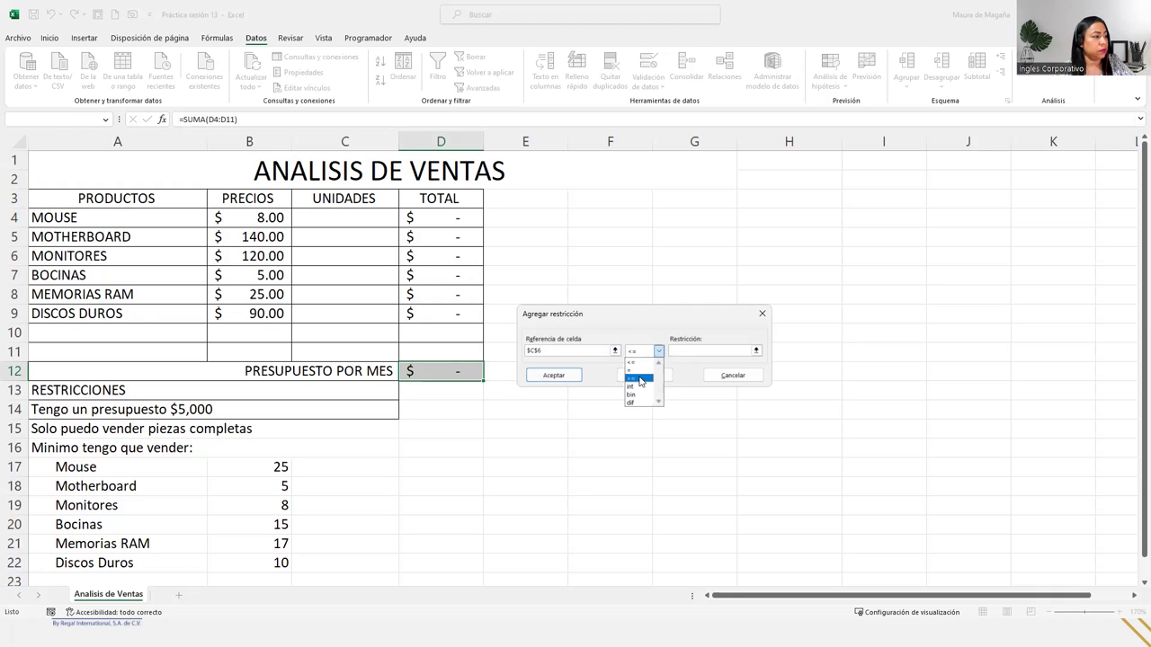
click(639, 378)
click(690, 350)
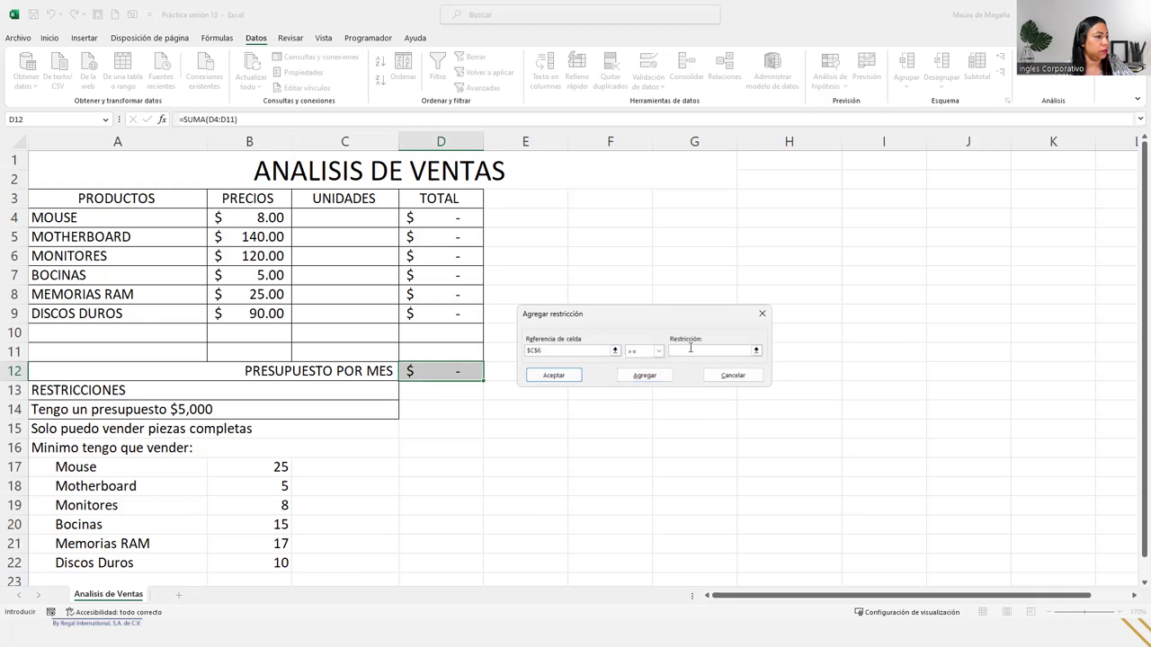
click(269, 508)
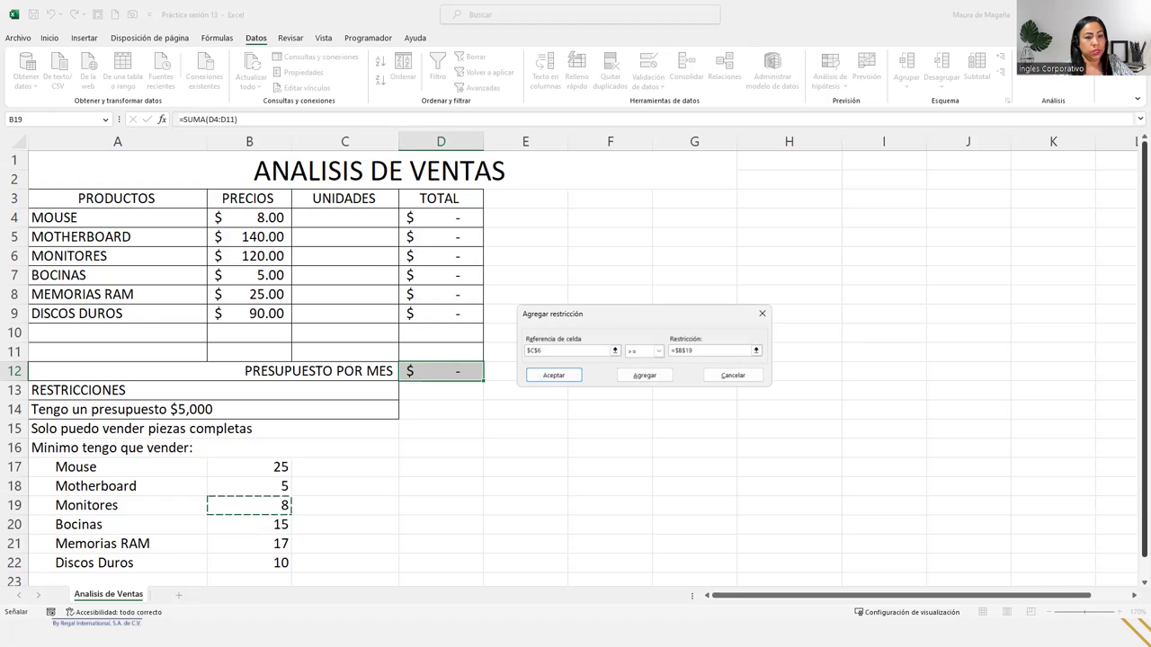
key(Return)
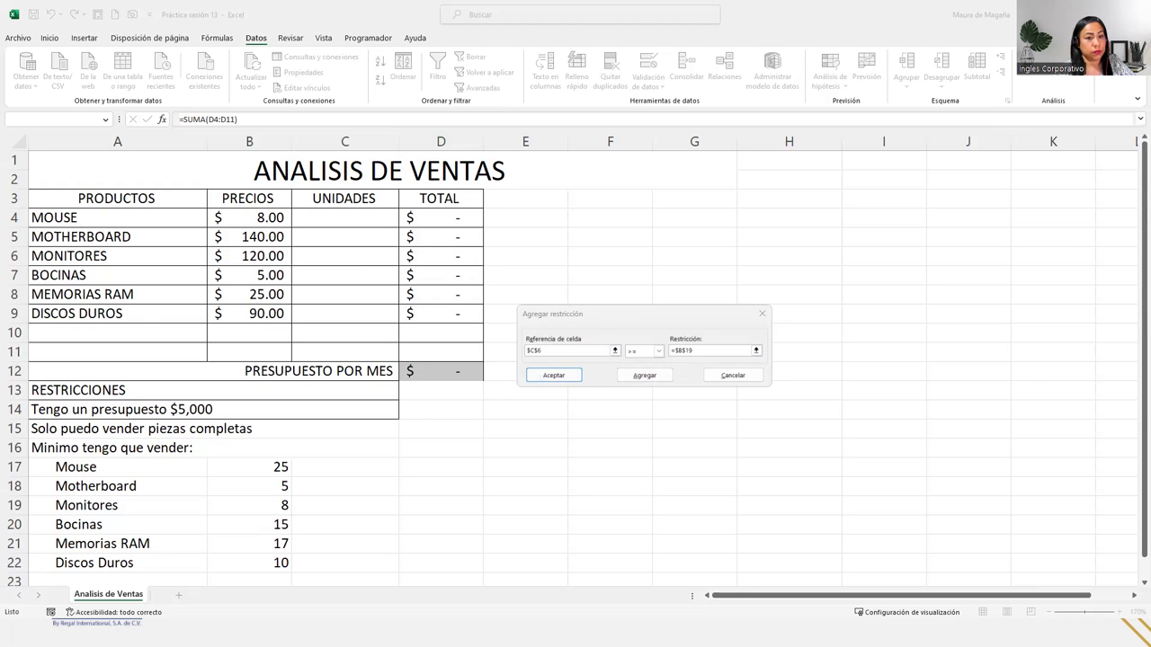
click(655, 379)
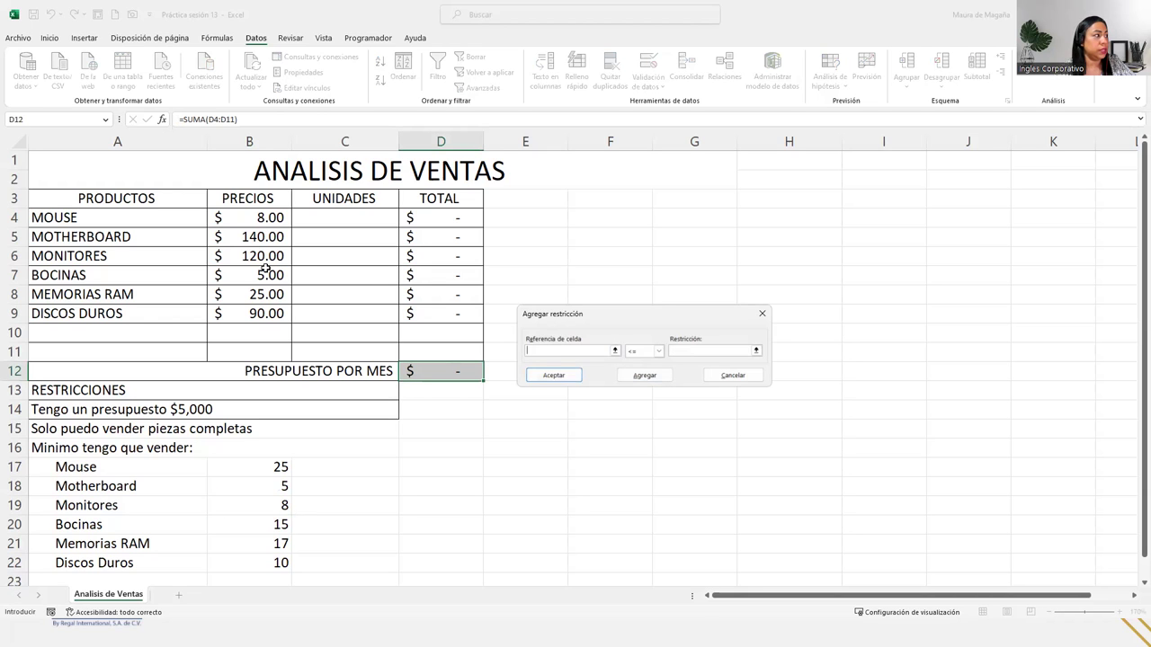
Step: Add a Solver constraint requiring the speaker (Bocinas) units in C7 to be >= the minimum in B20, and return to the Solver parameters
click(307, 273)
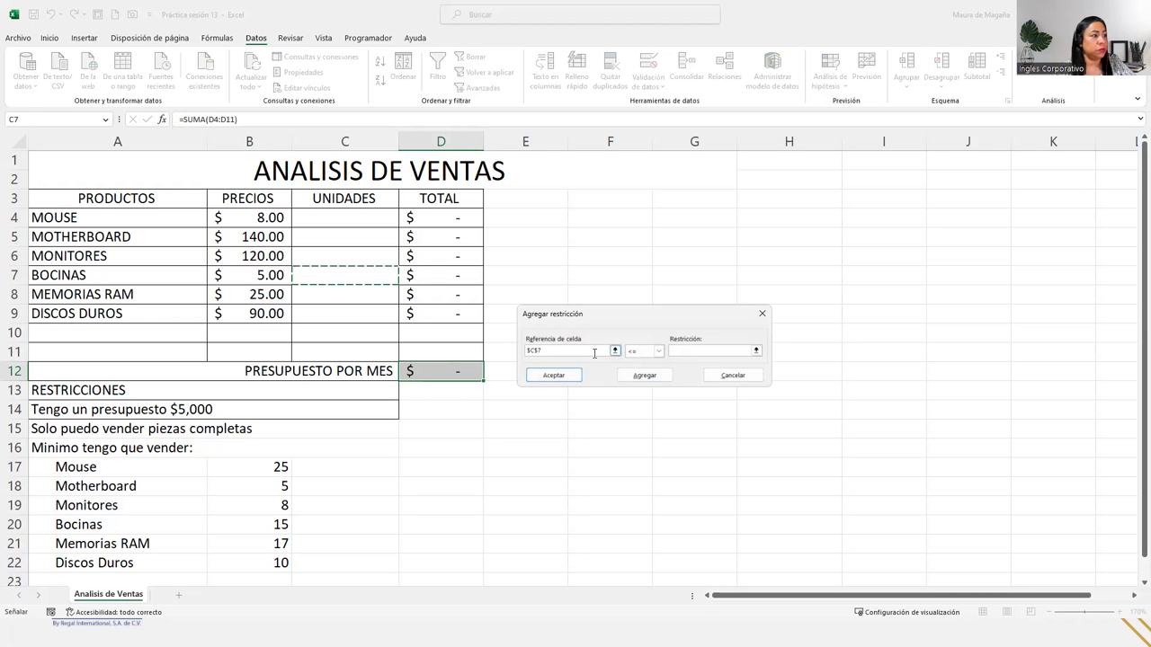
click(654, 351)
click(640, 380)
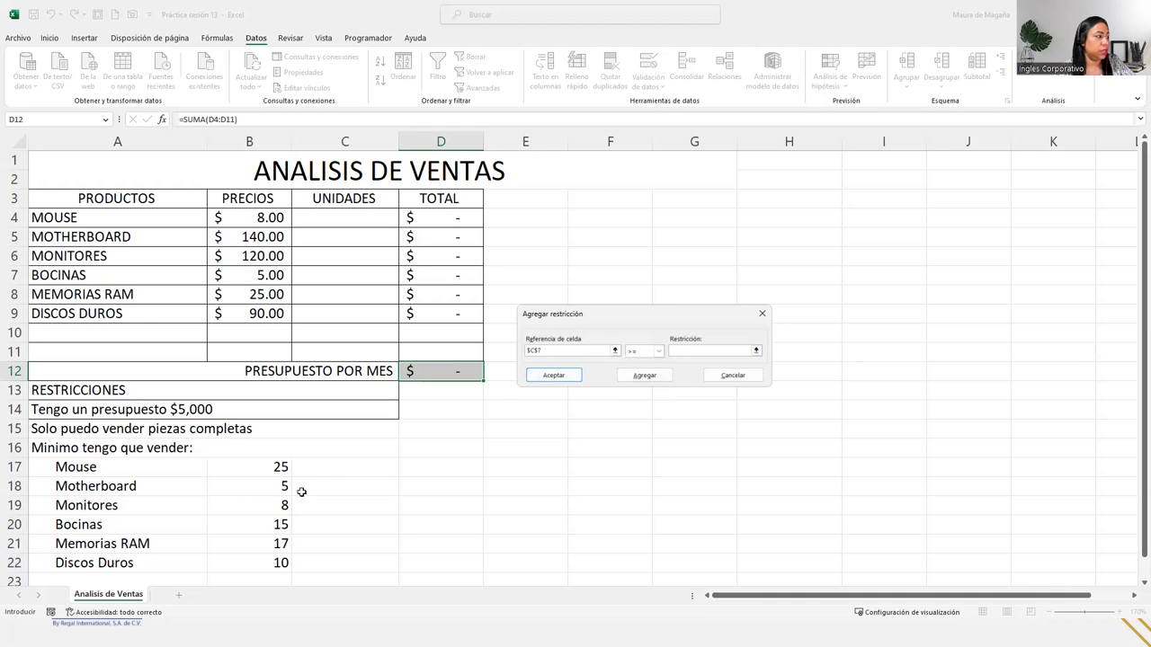
click(280, 524)
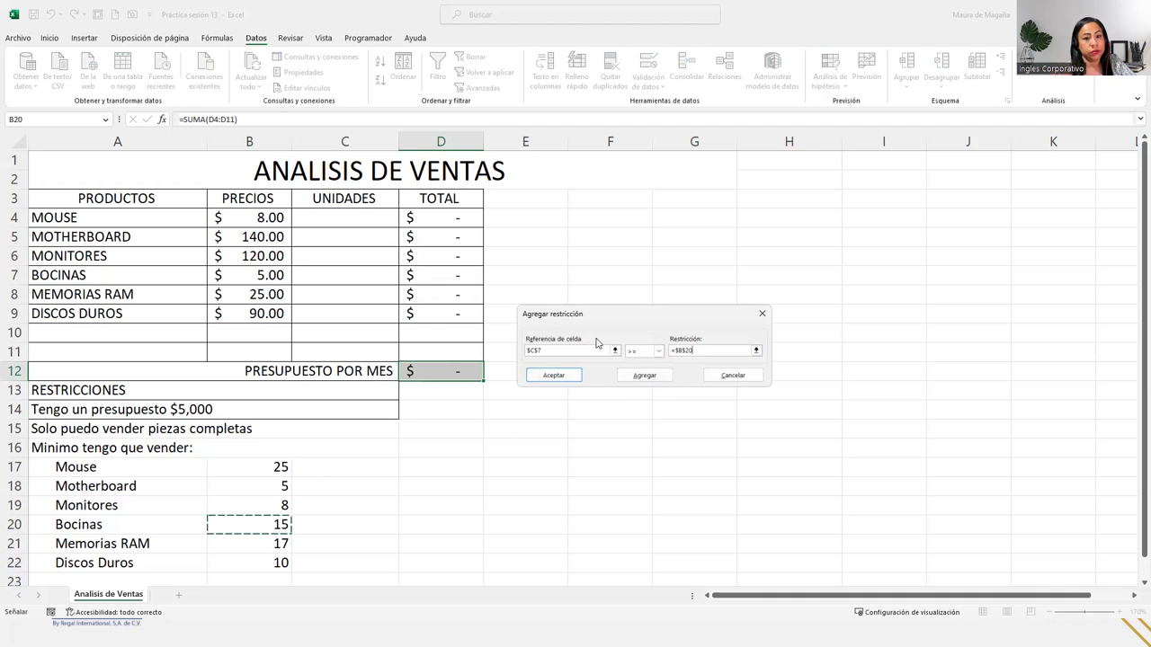
click(553, 375)
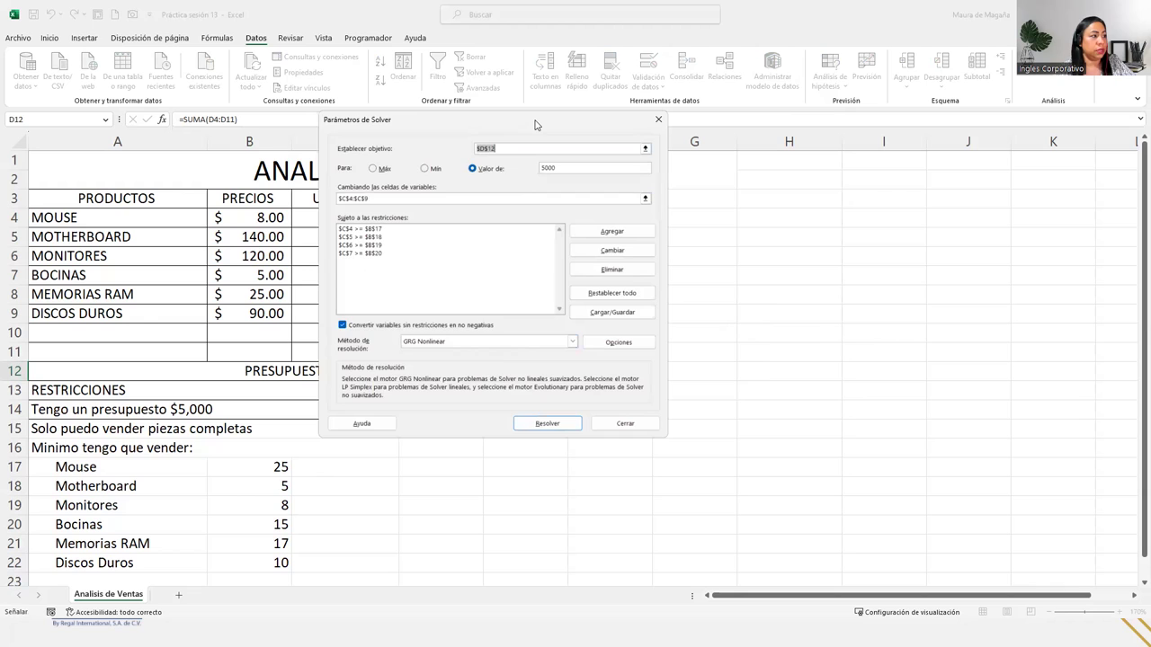
Step: Uncover the sales table, review the constraints for C4 to C7 one by one, and dismiss the low-battery notice
drag(534, 124, 732, 179)
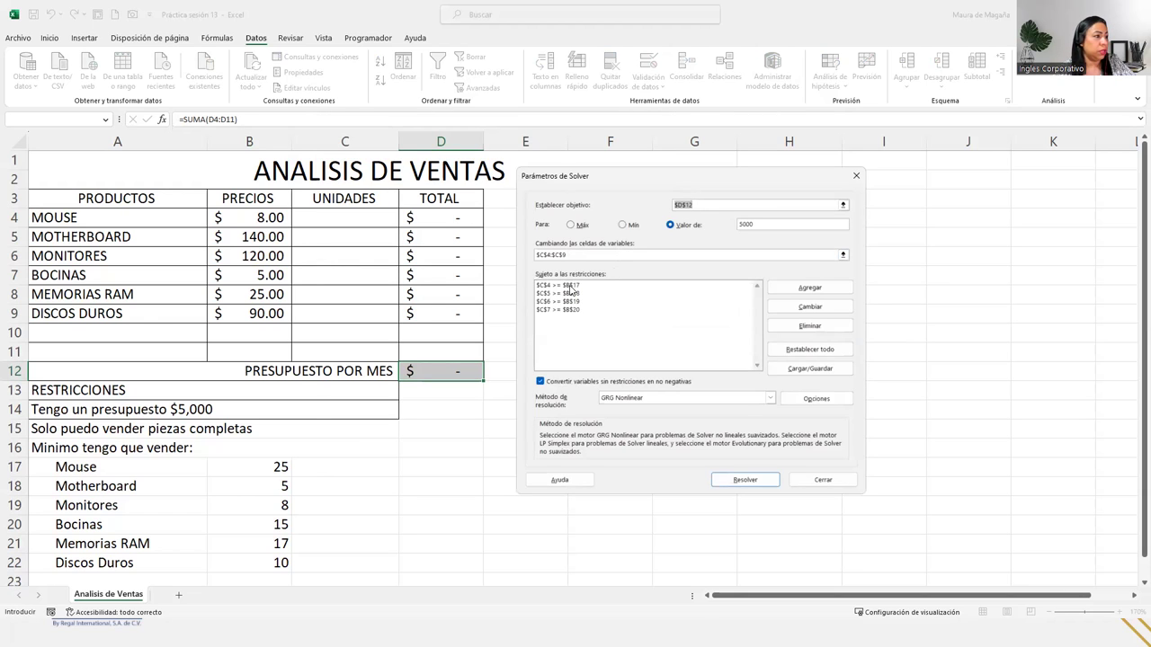
click(569, 286)
click(568, 294)
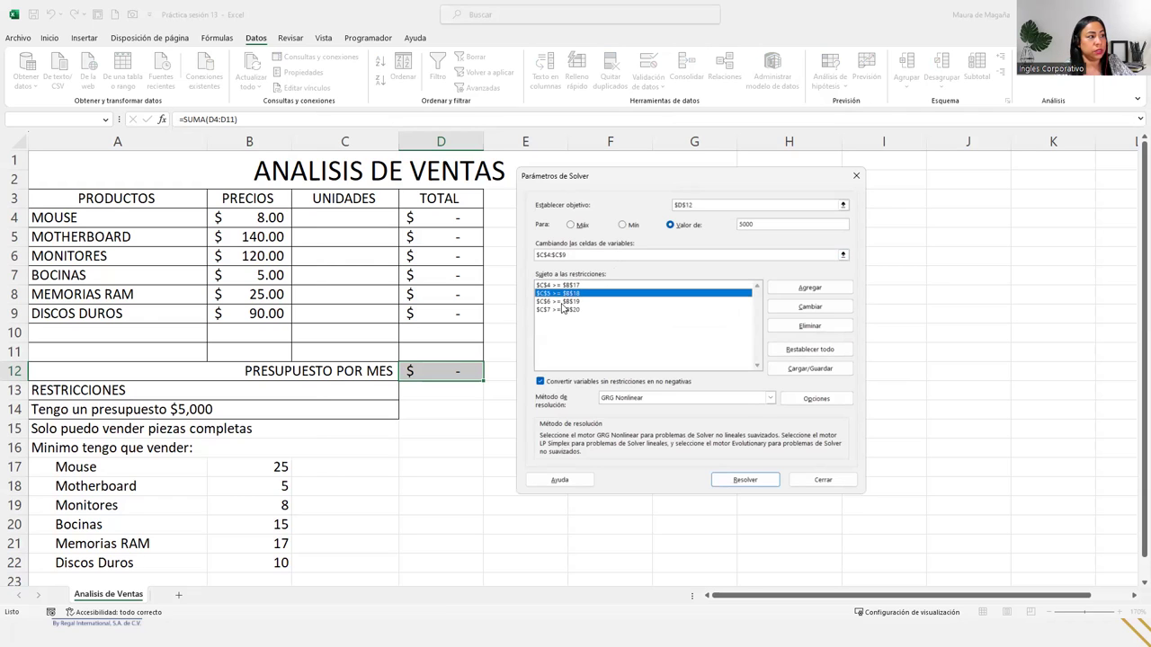
click(562, 302)
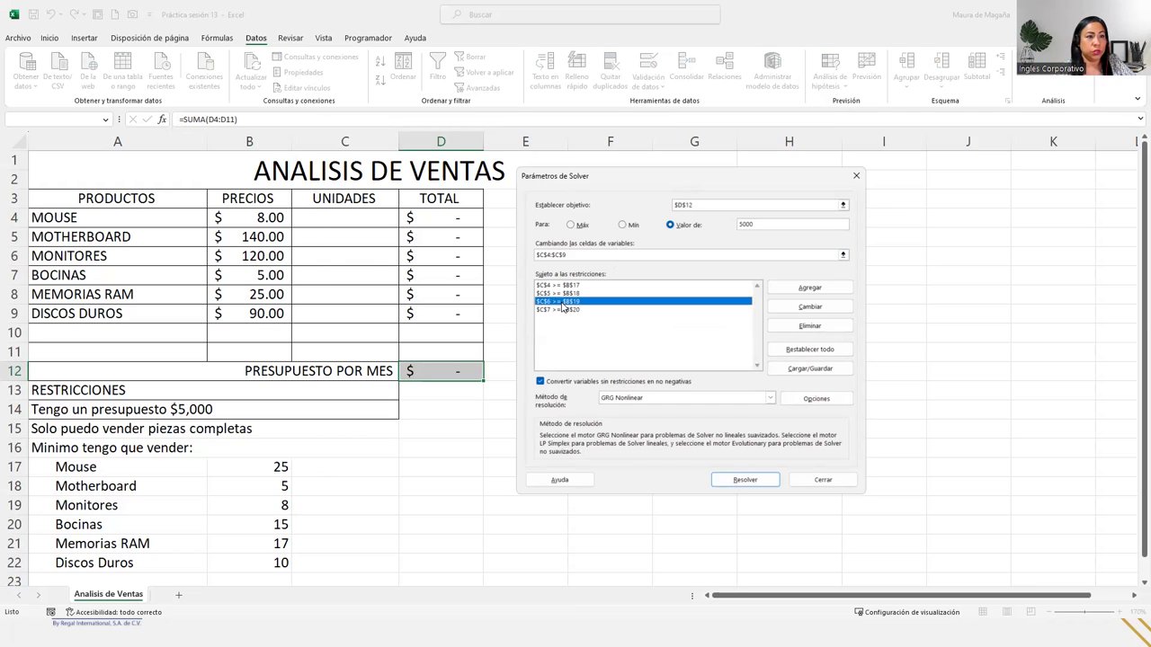
click(563, 311)
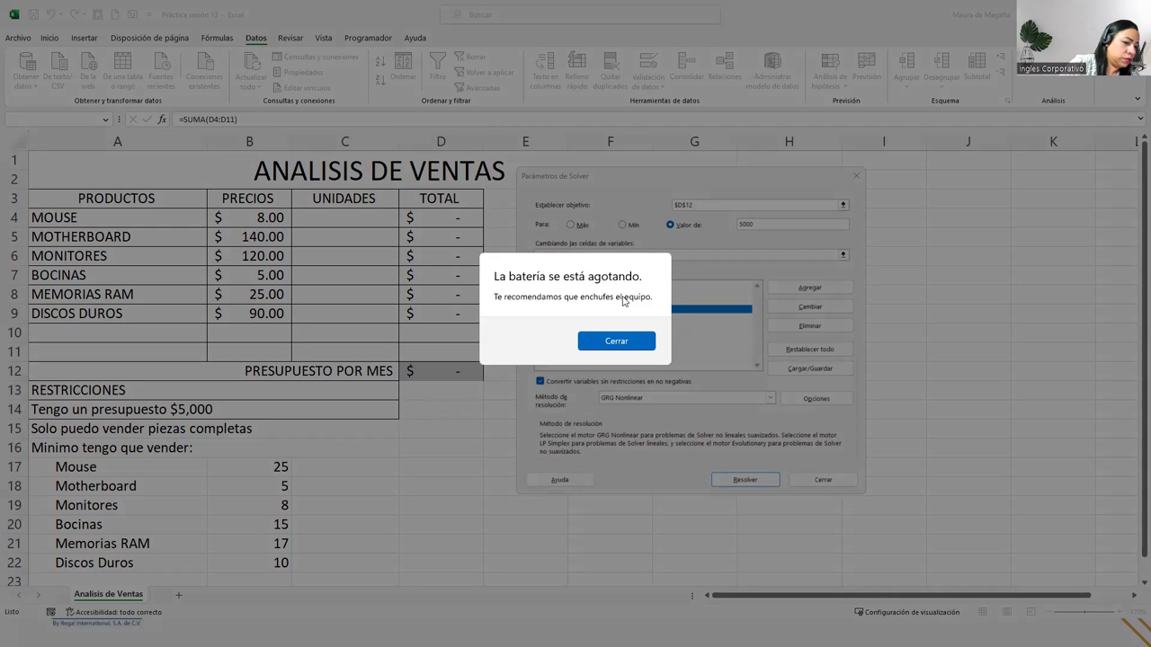
click(633, 339)
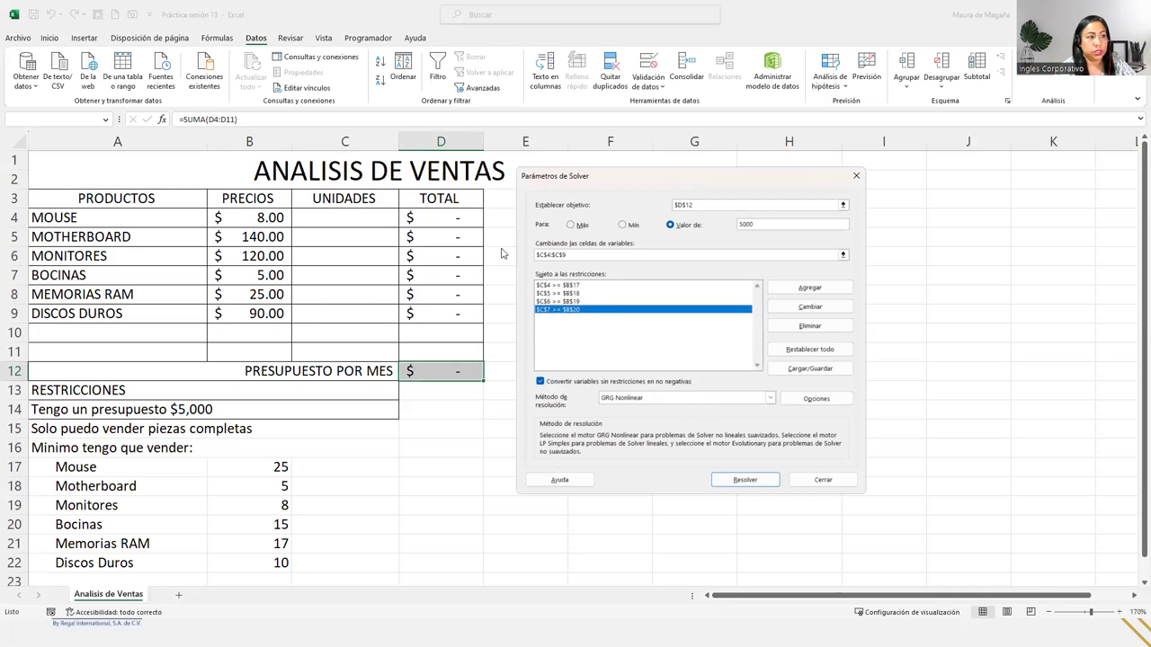
Step: Add a Solver constraint requiring the RAM memory units in C8 to be >= the minimum in B21
click(818, 289)
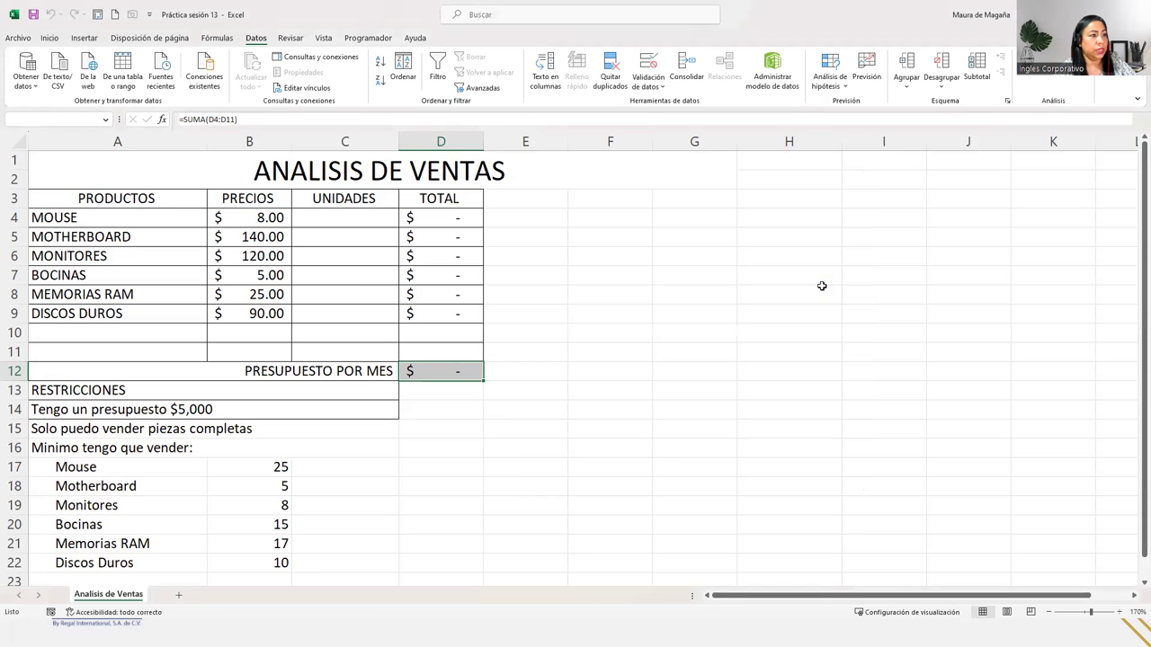
click(350, 298)
click(551, 268)
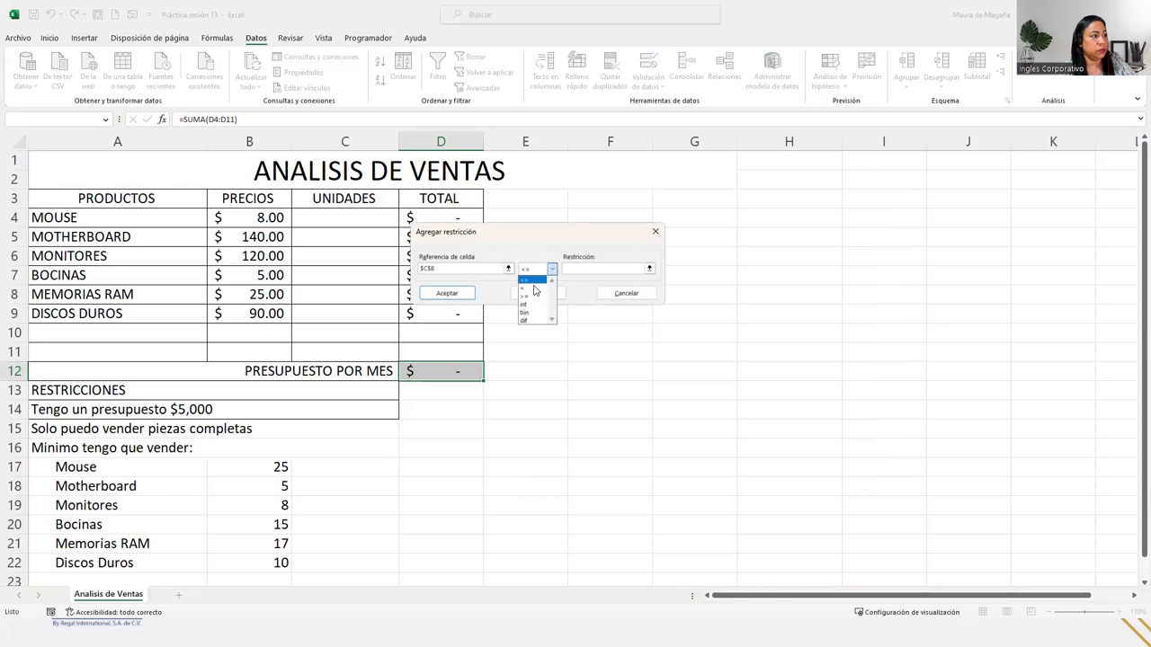
click(531, 296)
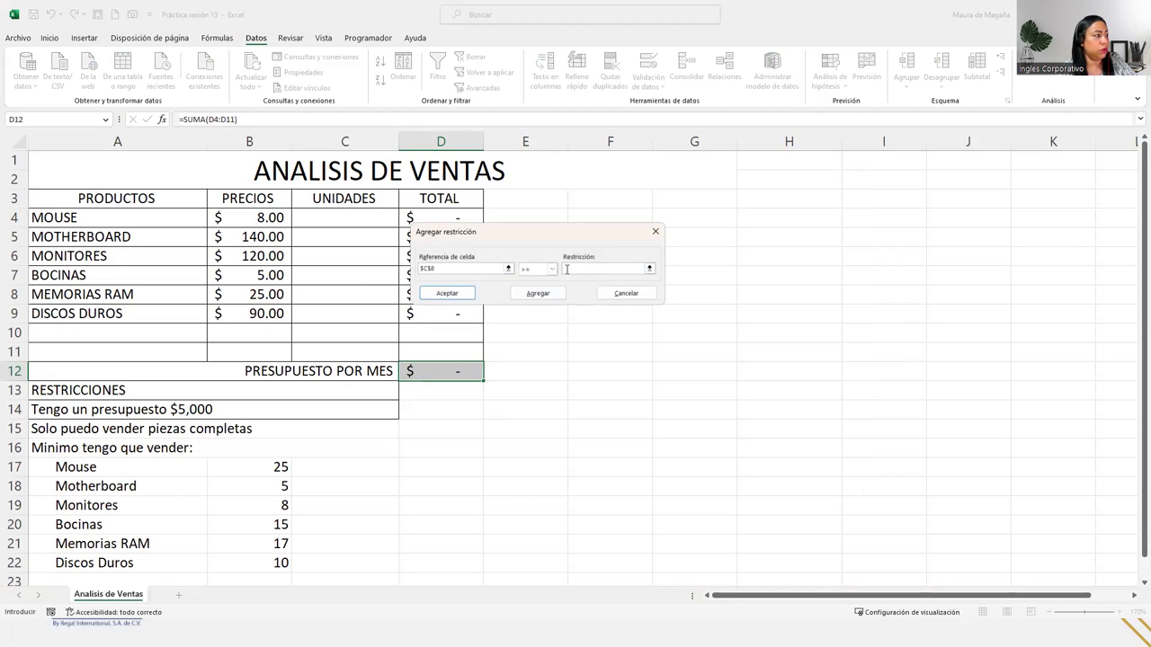
click(281, 541)
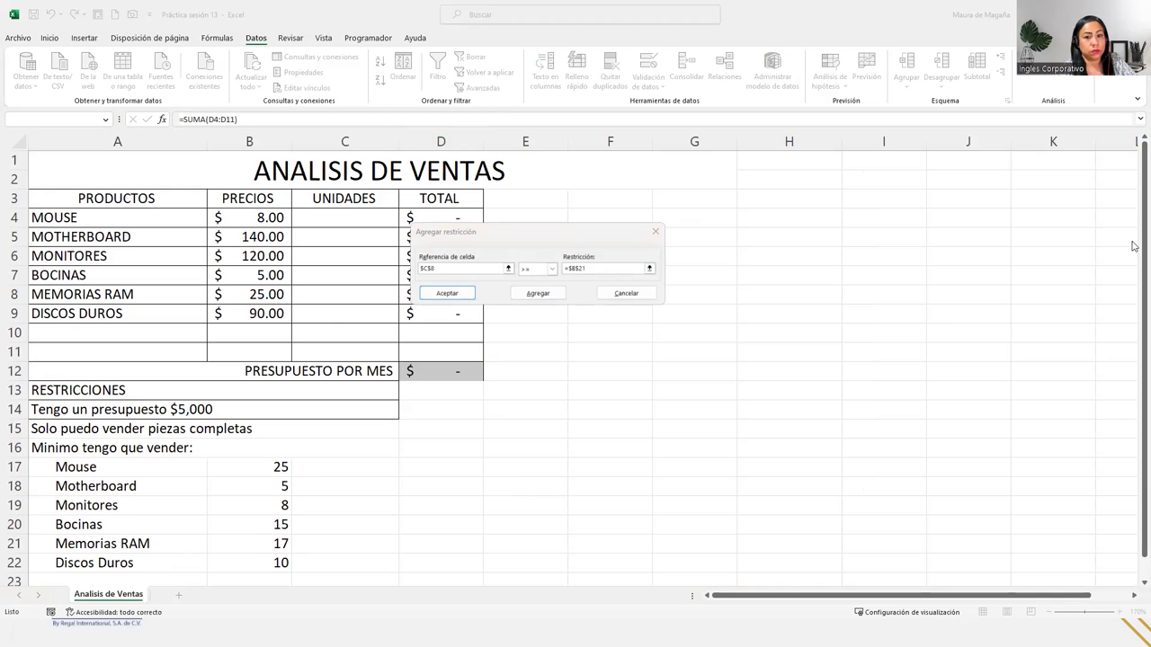
click(539, 293)
Step: Add a Solver constraint requiring the hard drive units in C9 to be >= the minimum in B22, and return to the Solver parameters
click(340, 315)
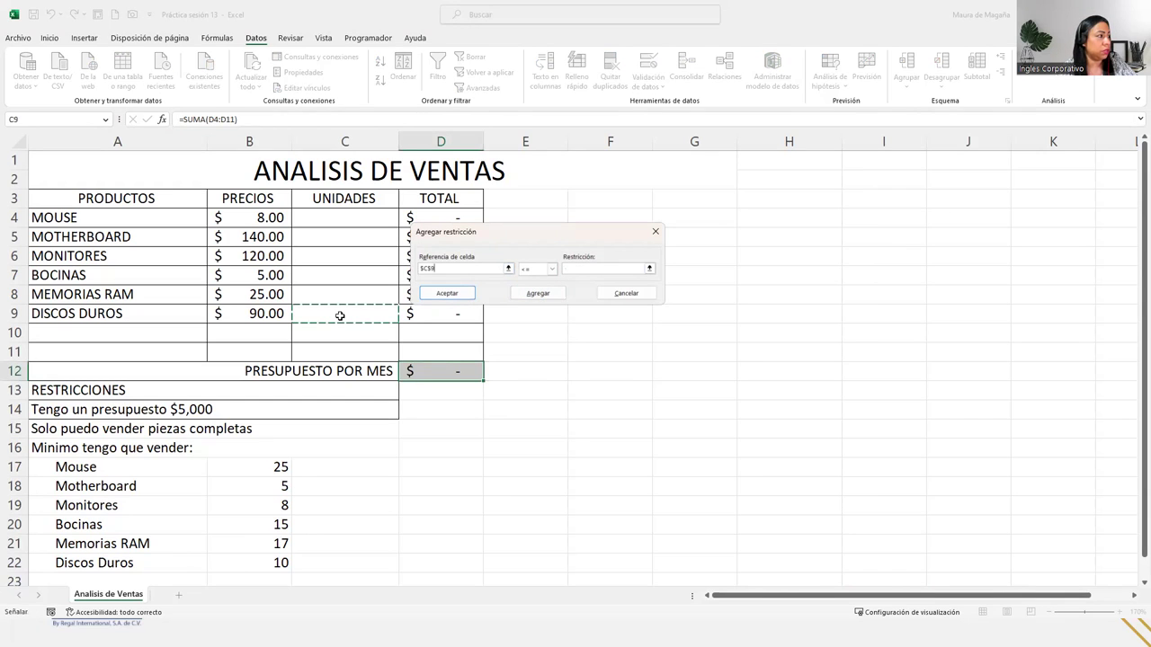
click(538, 269)
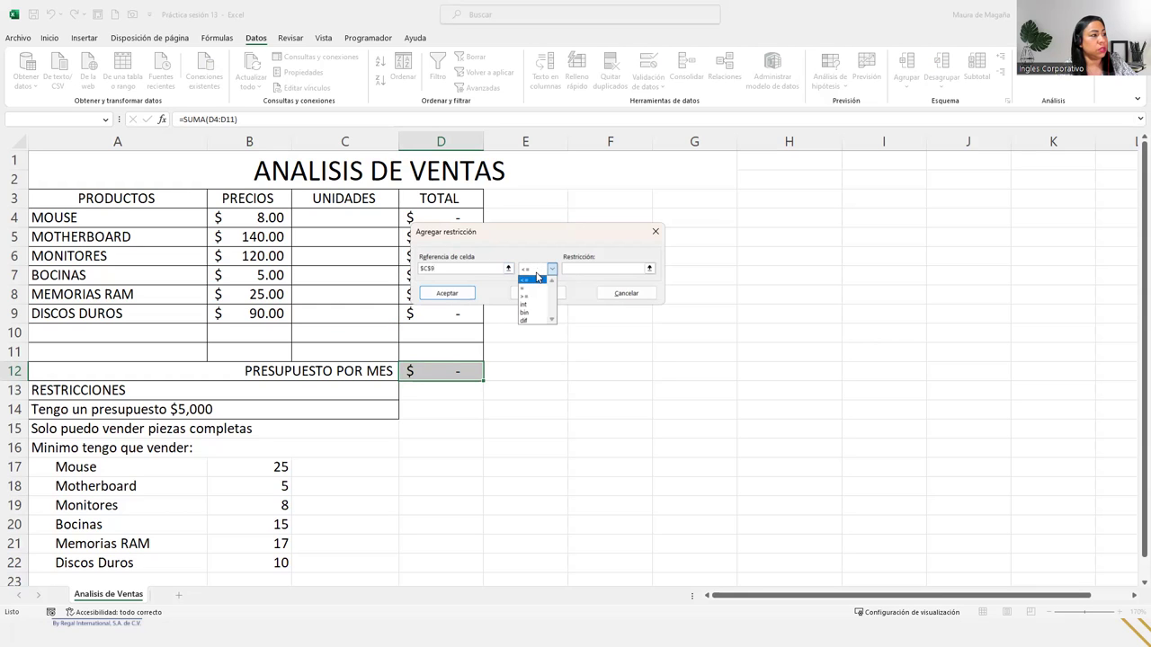
click(534, 297)
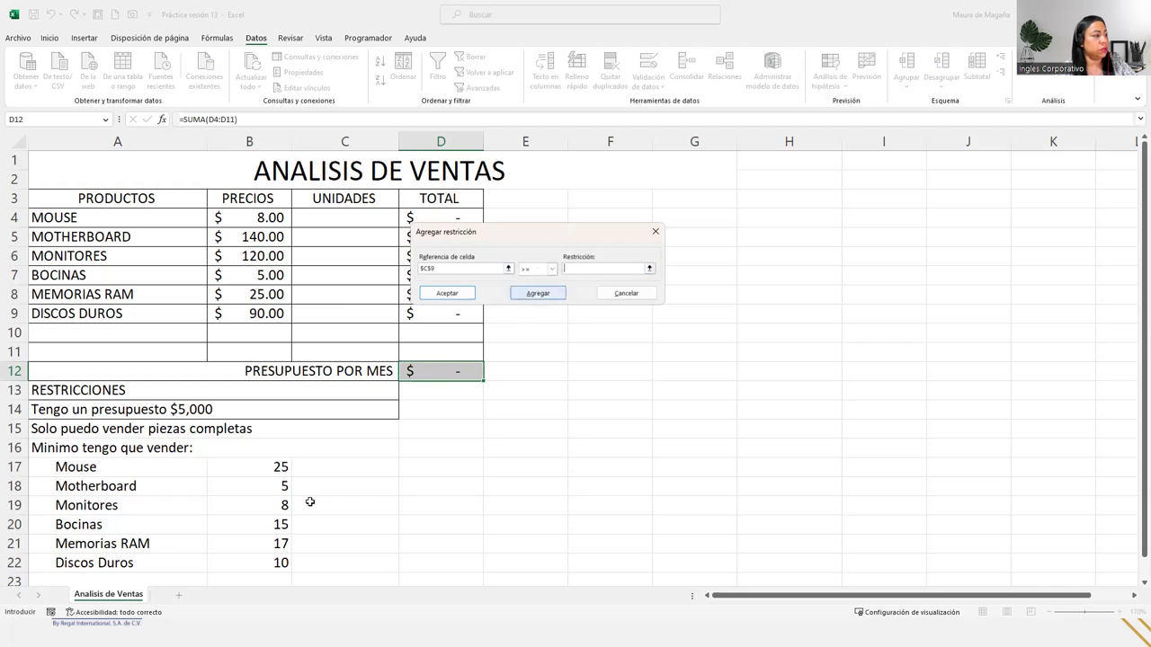
click(270, 555)
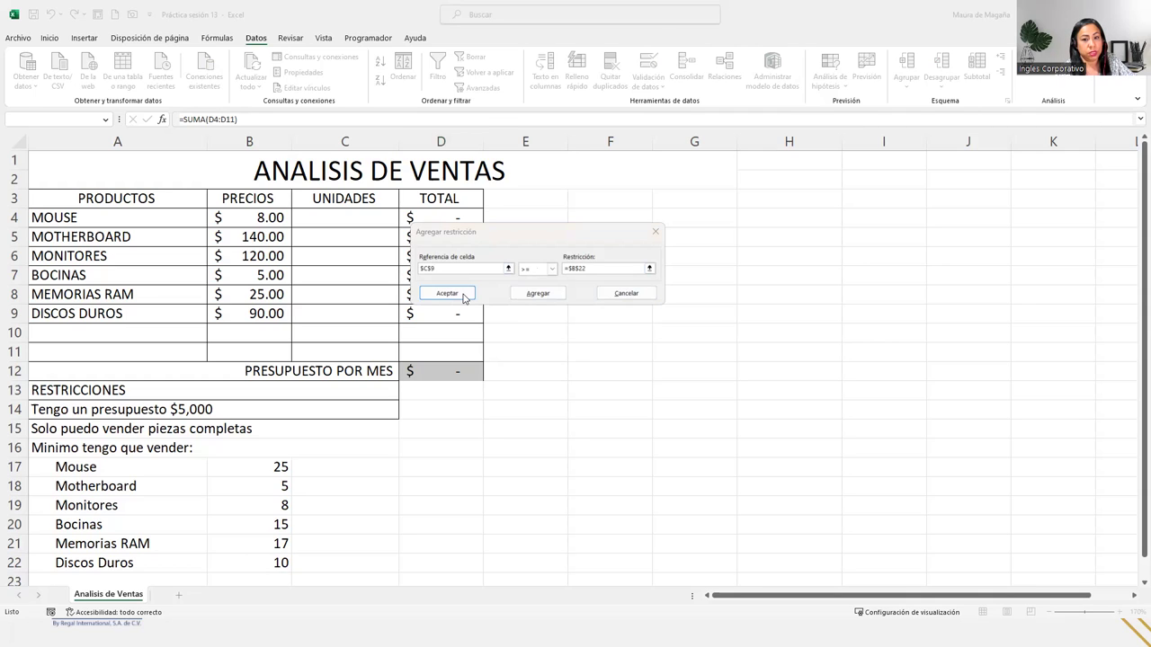
click(446, 293)
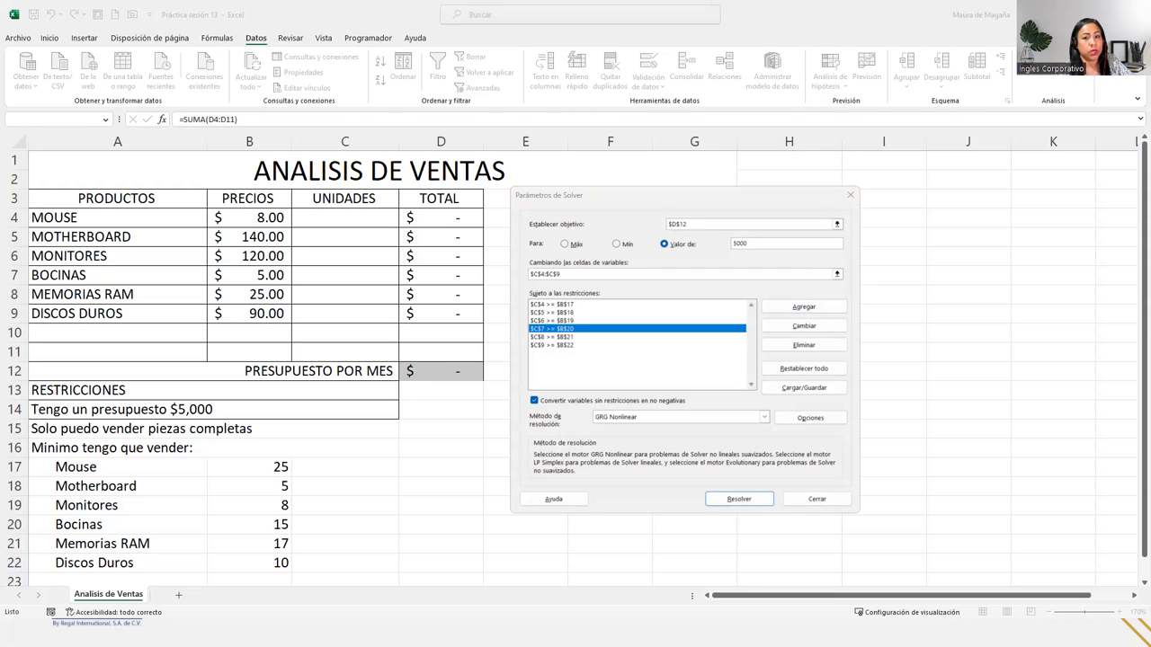
Step: Set Solver's solving method to Simplex LP and review the list of minimum-unit constraints
click(730, 419)
click(700, 440)
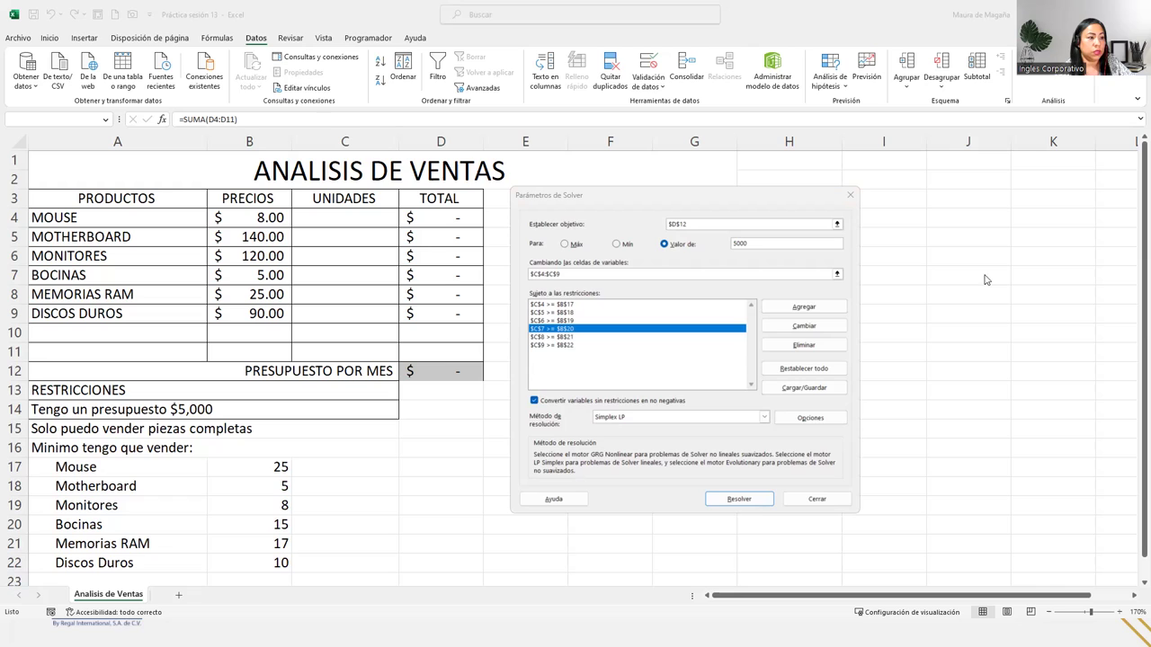
click(740, 190)
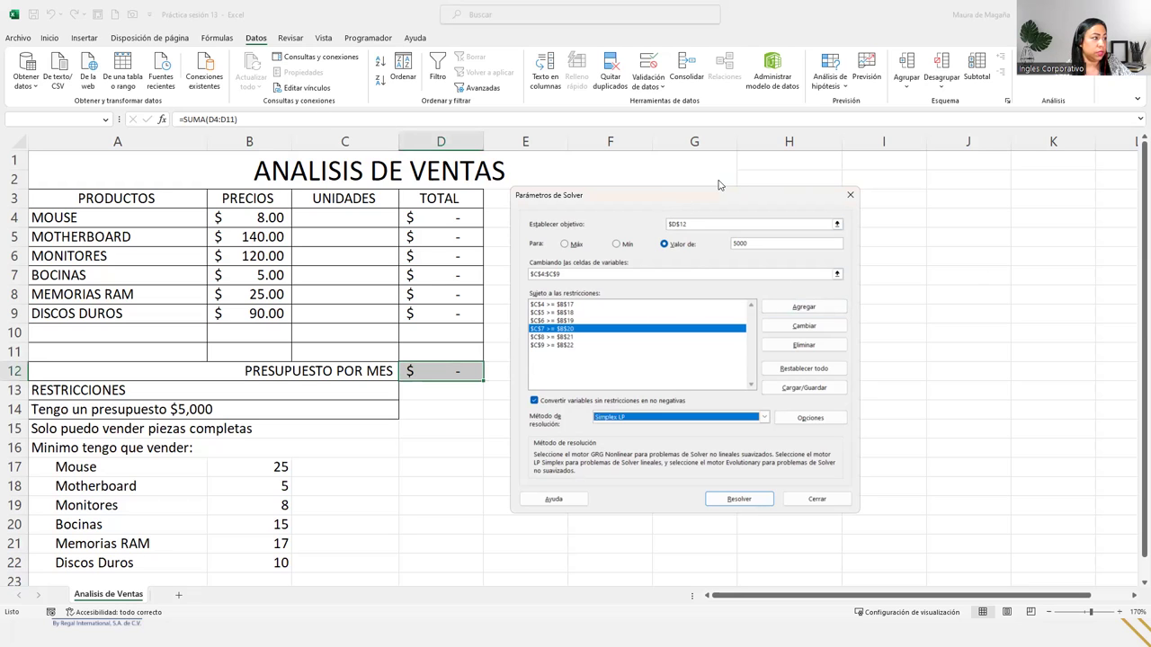
drag(641, 206, 603, 184)
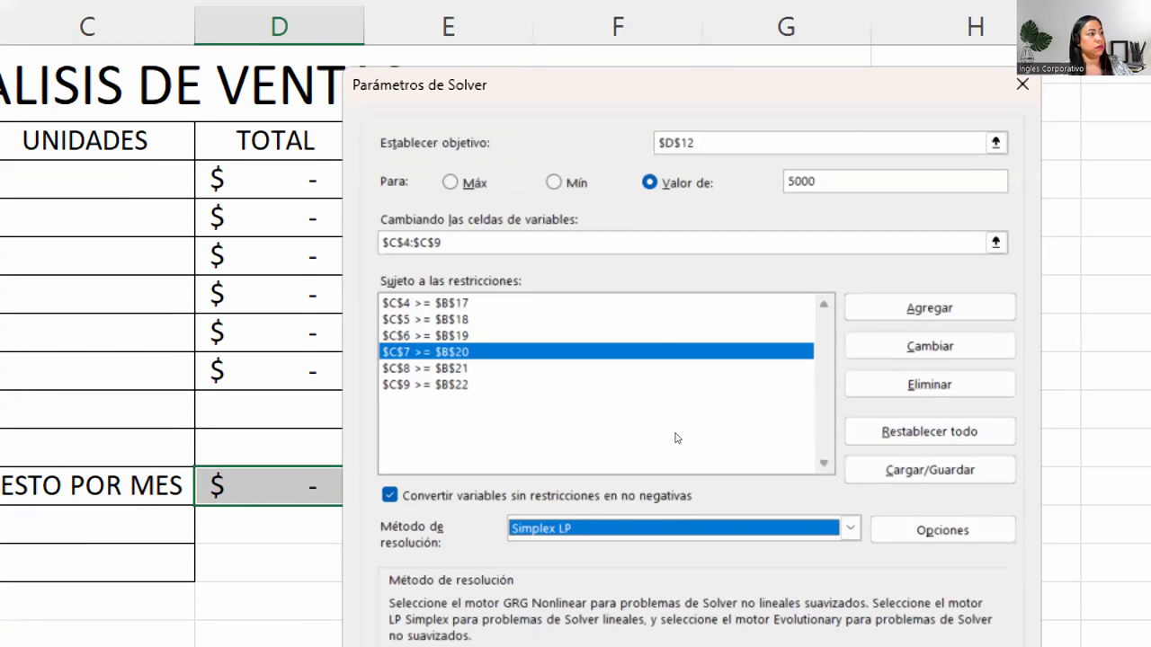
click(547, 350)
key(Down)
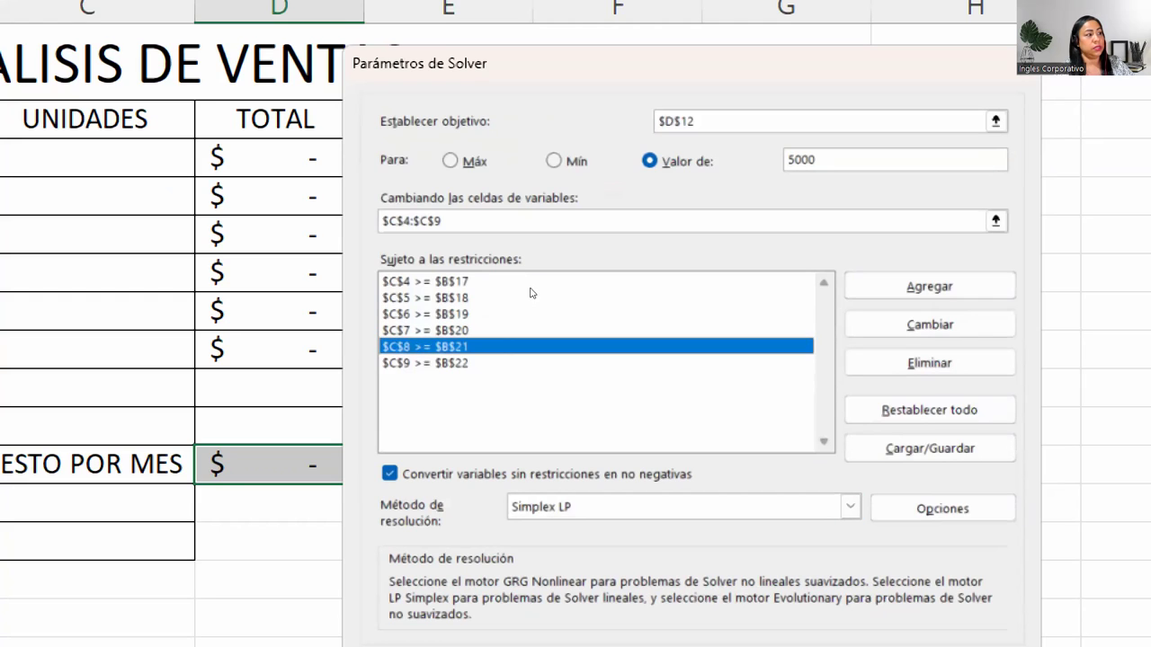
click(531, 296)
click(534, 283)
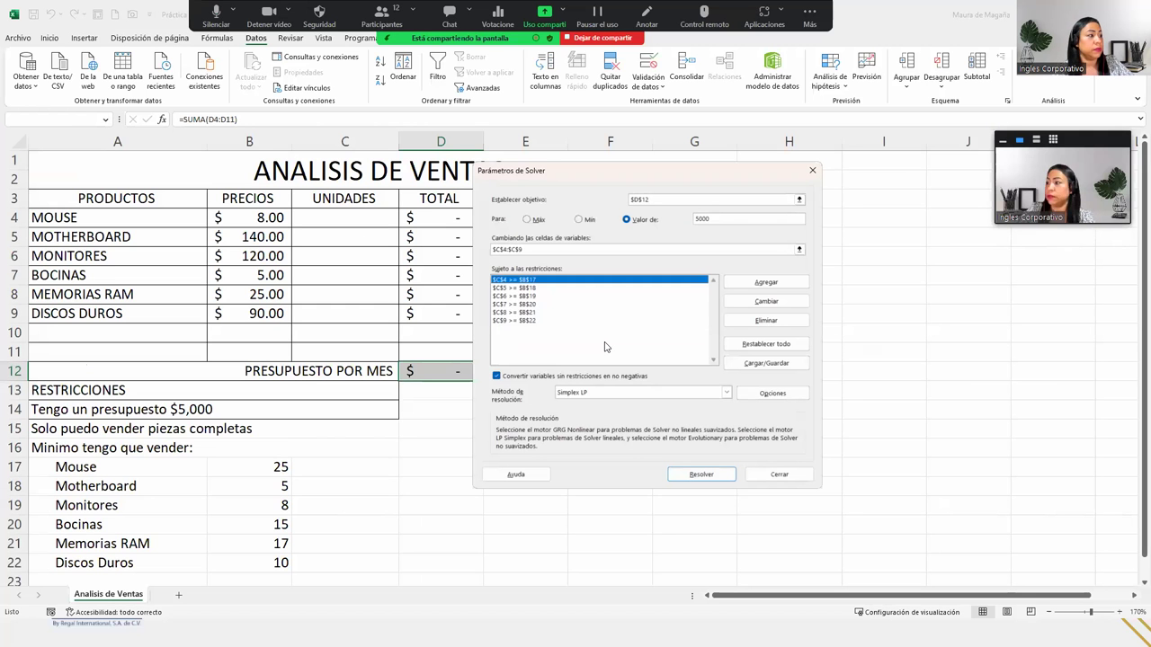
Step: Solve the model with Solver, keep the Solver solution, and generate the Responder report with outlining enabled
click(692, 477)
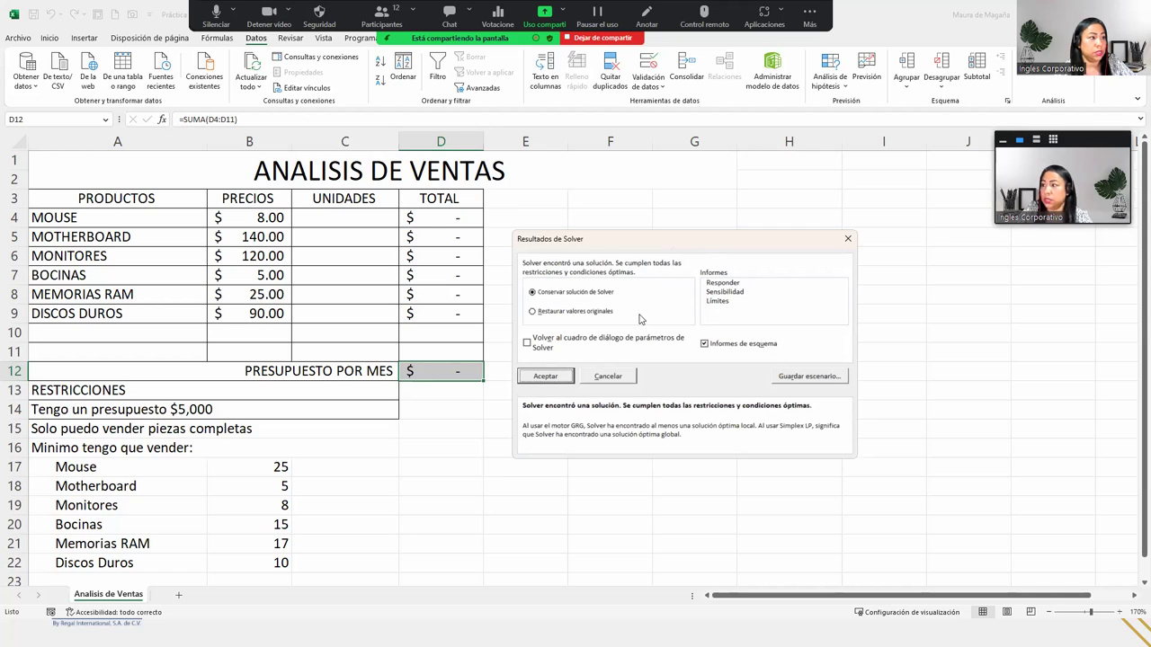
click(724, 284)
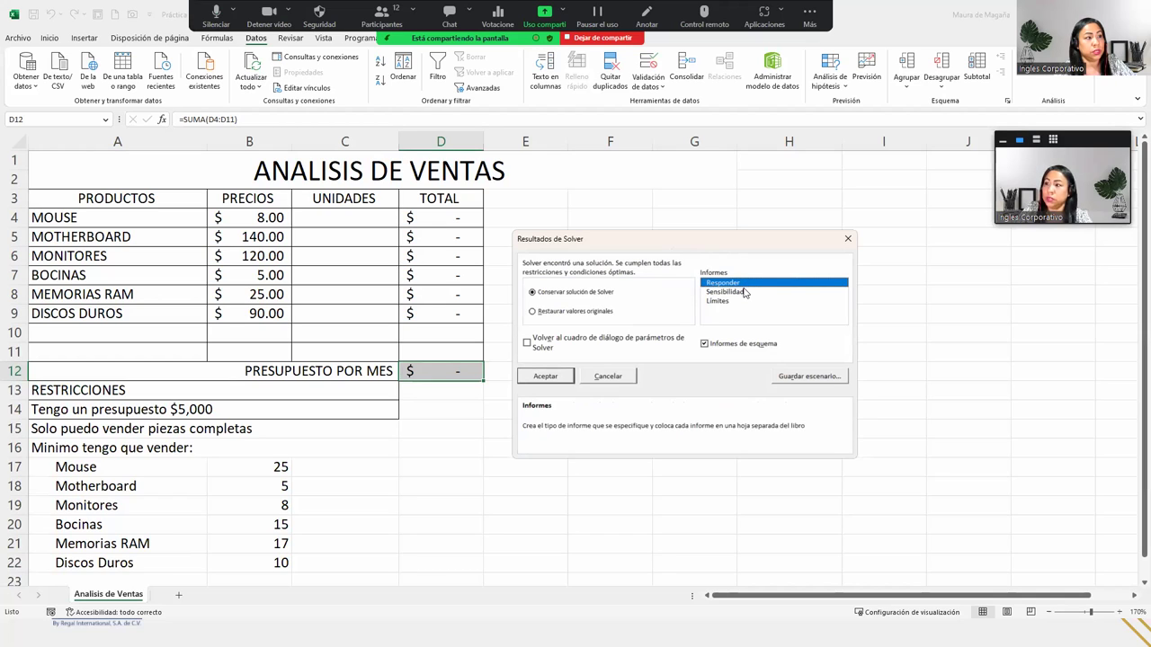
click(743, 291)
click(735, 302)
click(735, 302)
click(741, 293)
click(747, 284)
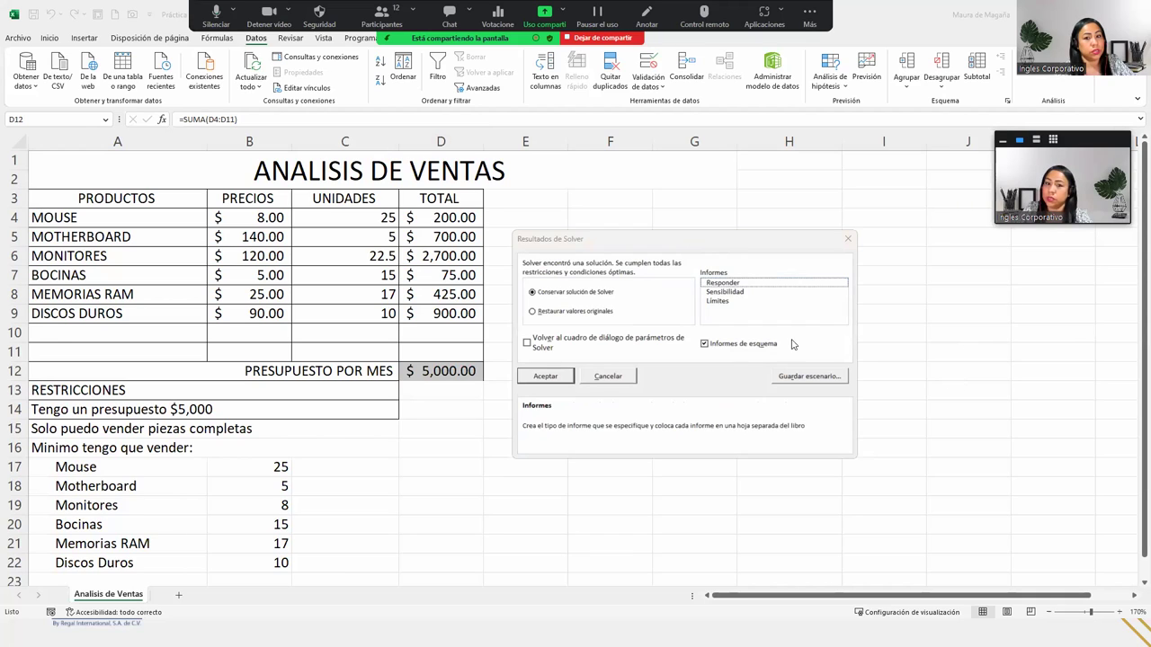
click(725, 283)
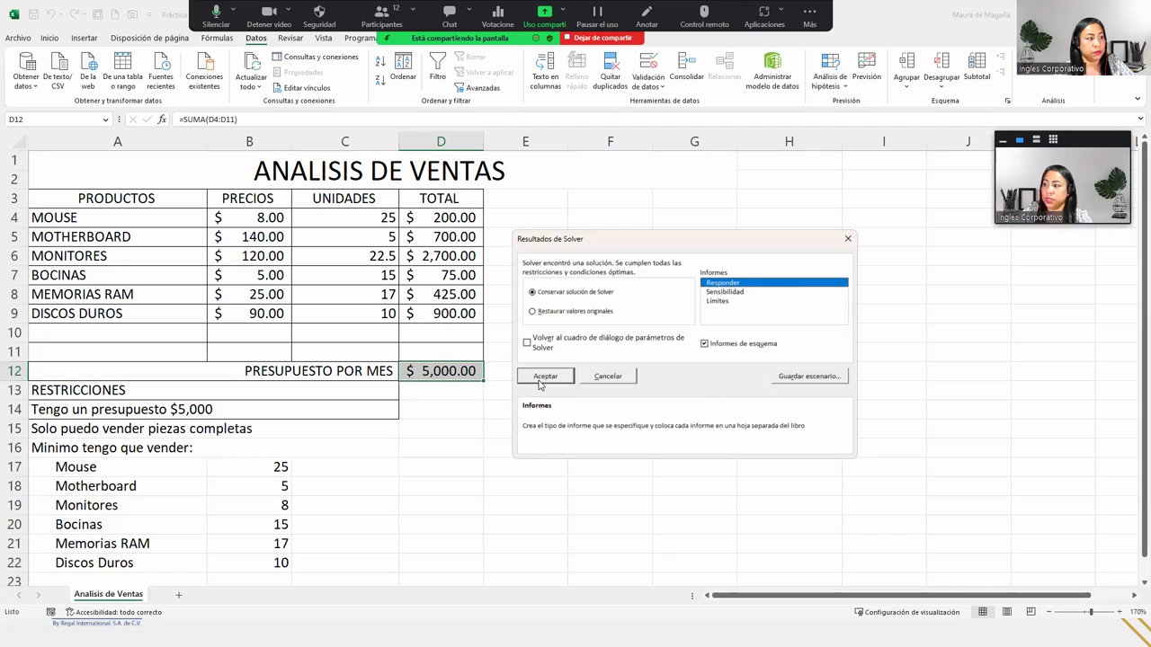
click(543, 377)
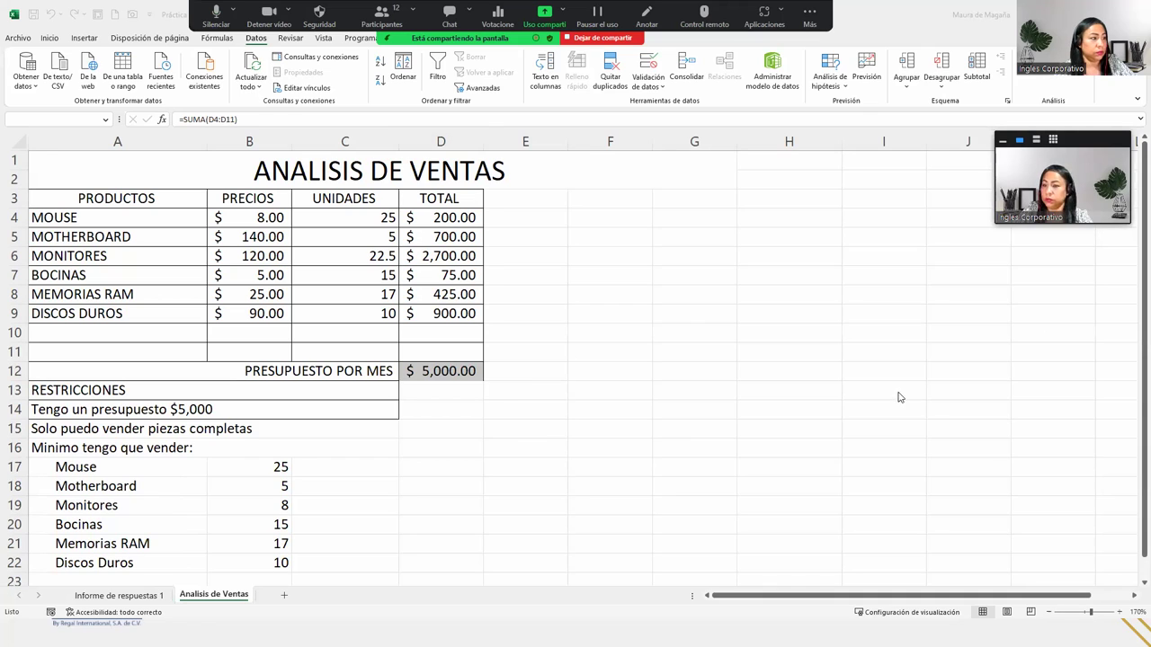
Step: Check the mouse and monitor units, and examine the objective, variable cells and constraints sections of the answer report sheet
click(335, 216)
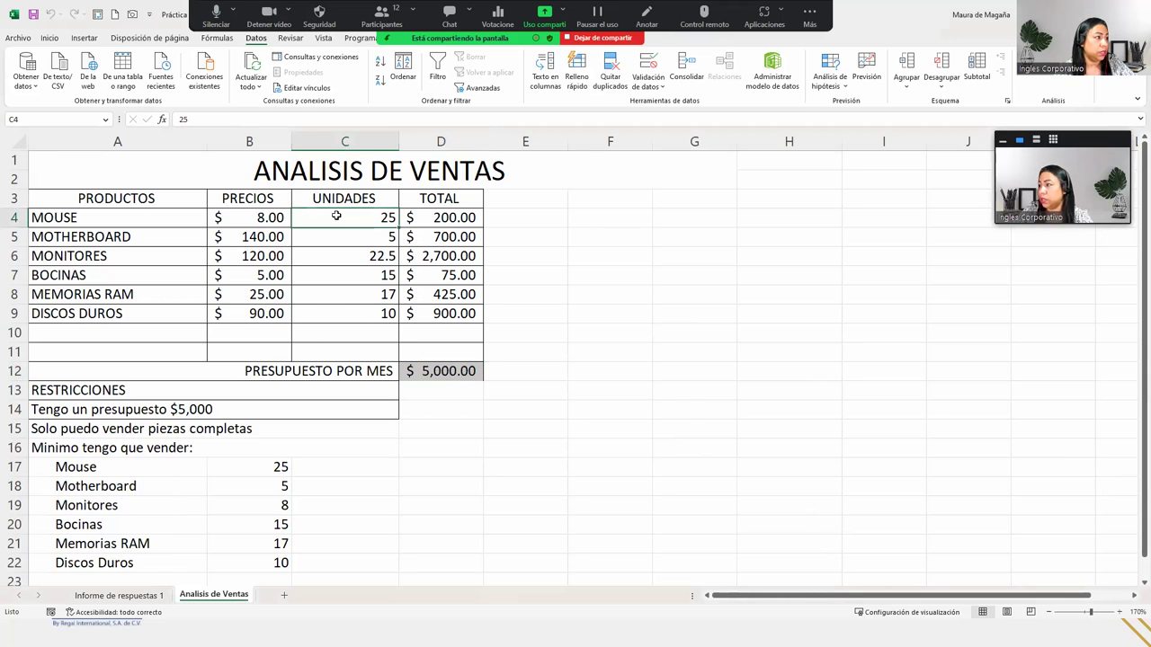
click(355, 258)
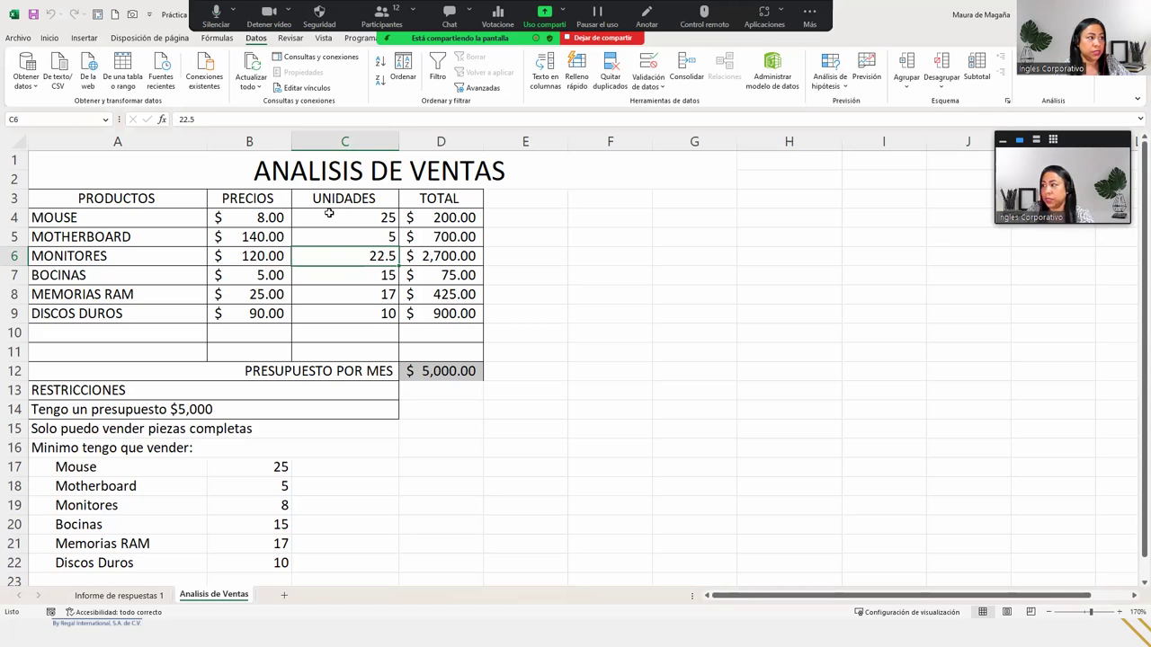
click(131, 599)
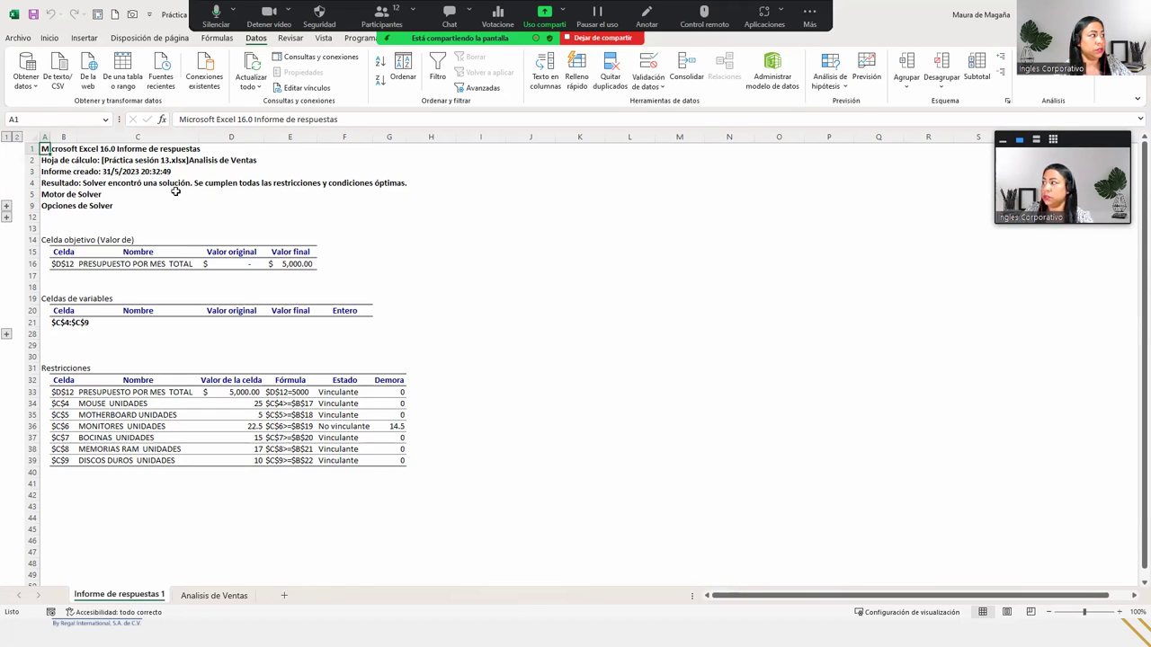
click(73, 263)
click(77, 239)
drag(56, 239, 150, 239)
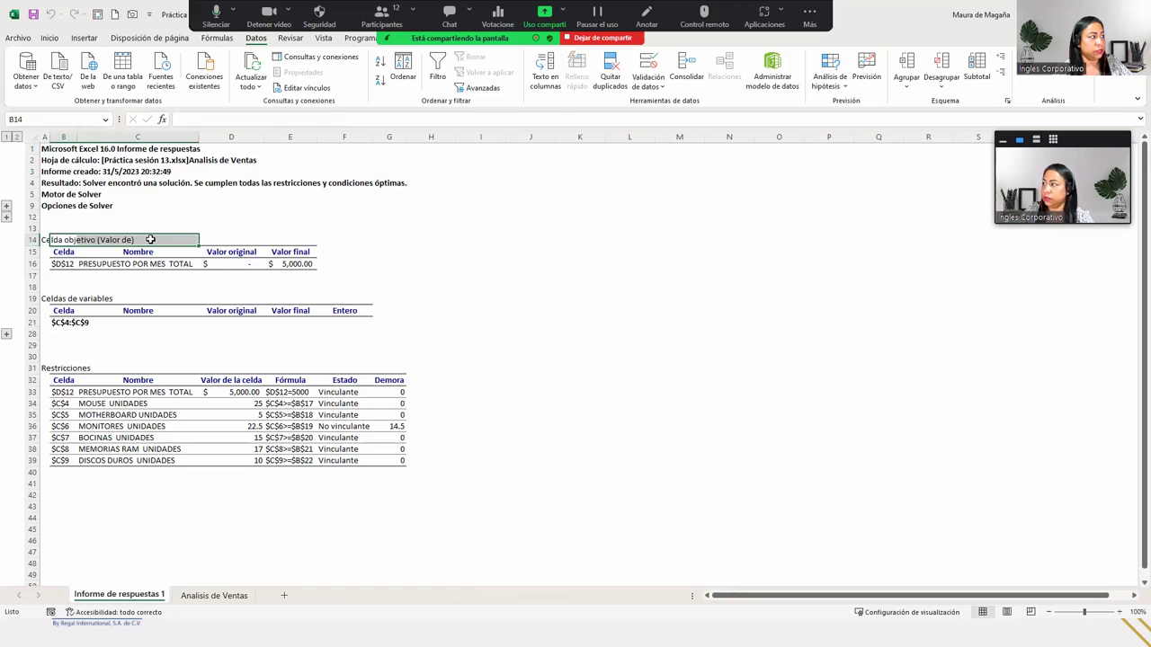
click(56, 298)
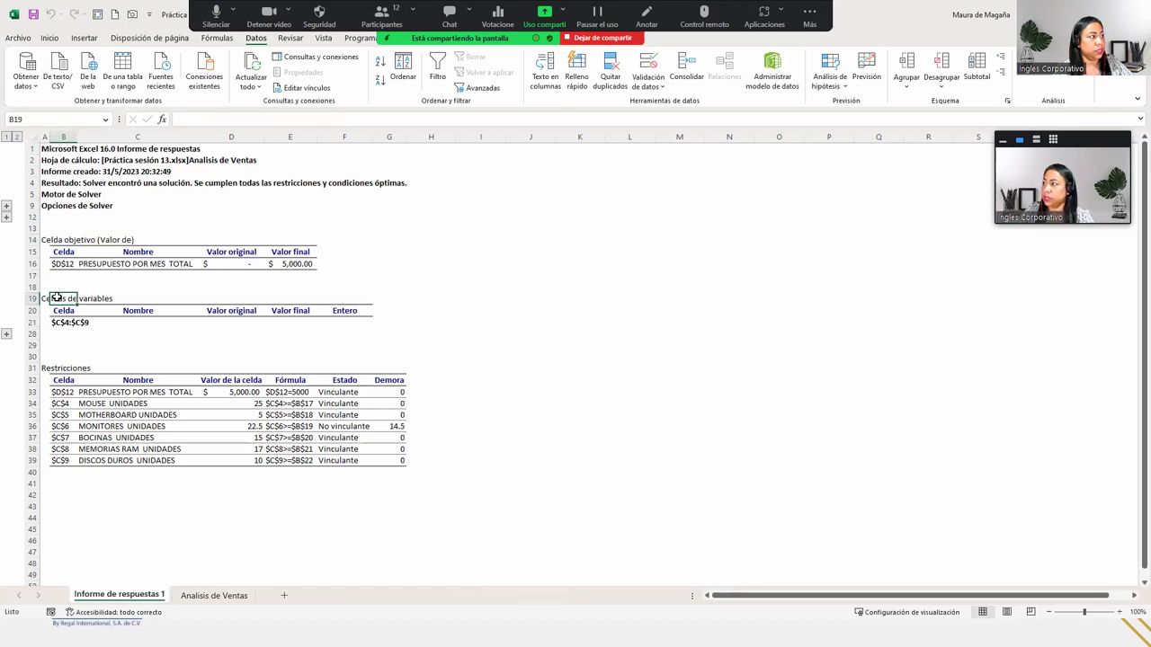
click(52, 370)
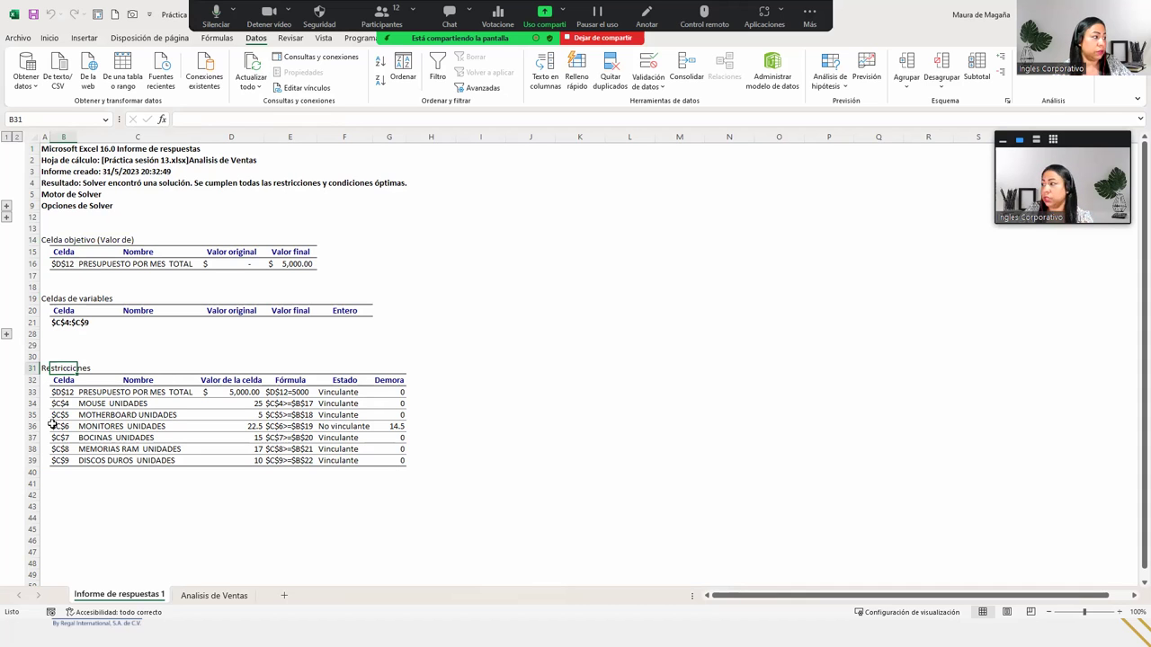
Step: Return to the Analisis de Ventas sheet and add a Solver constraint requiring the units in C4:C9 to be integers (int)
click(189, 600)
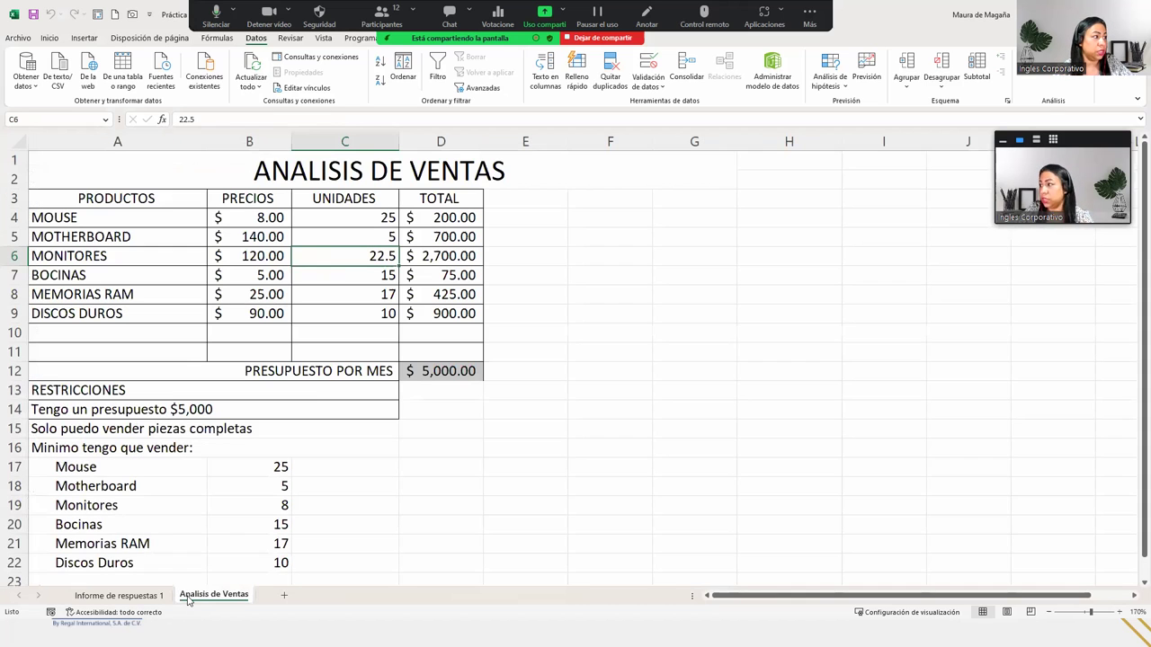
click(437, 368)
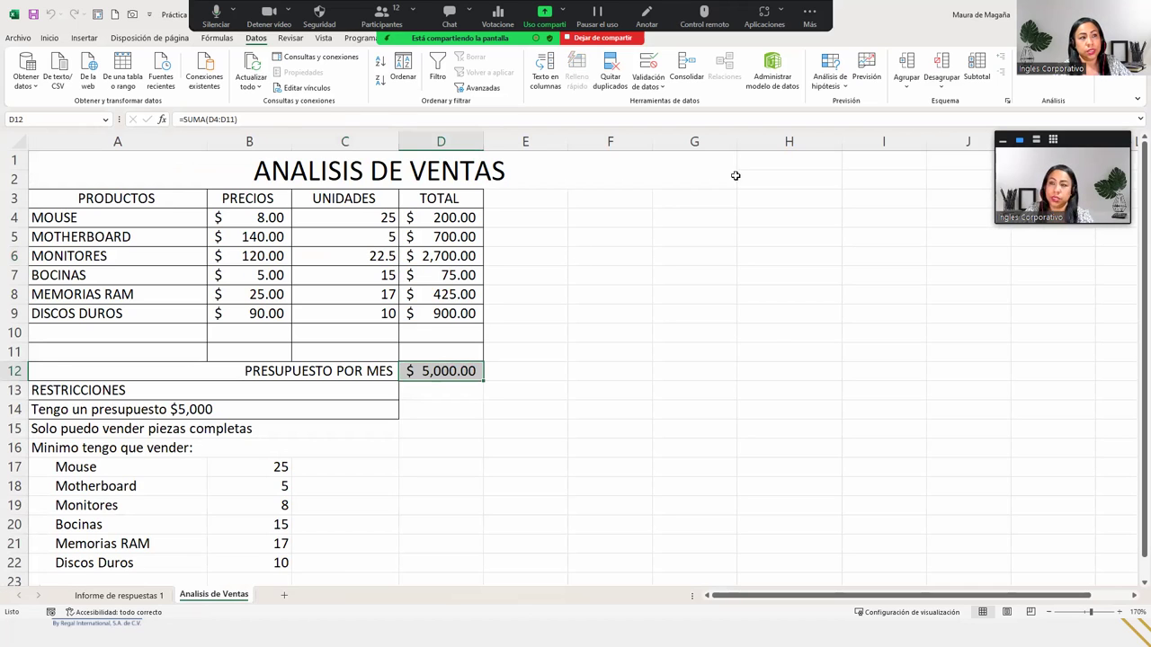
click(1049, 79)
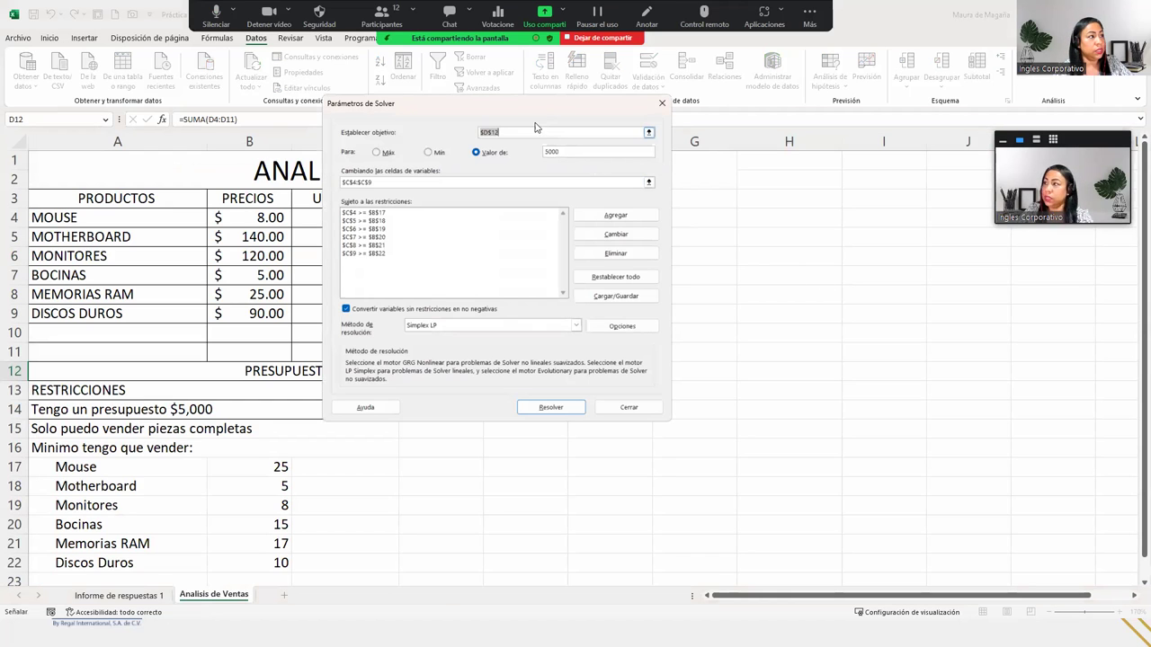
drag(542, 112, 750, 183)
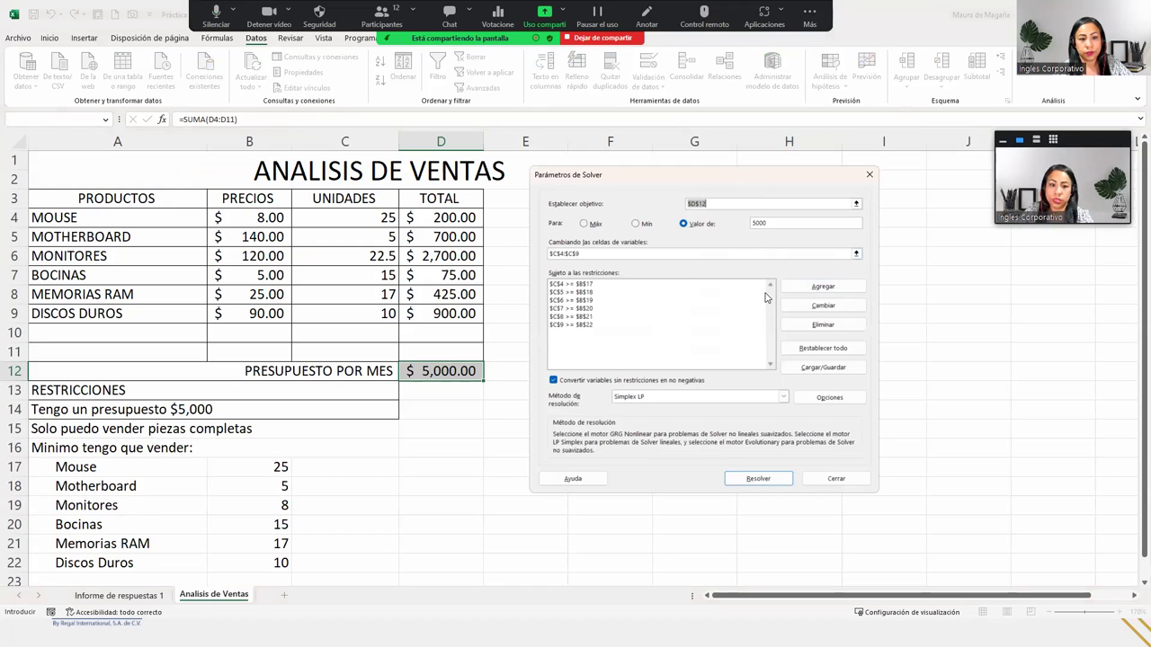
click(838, 291)
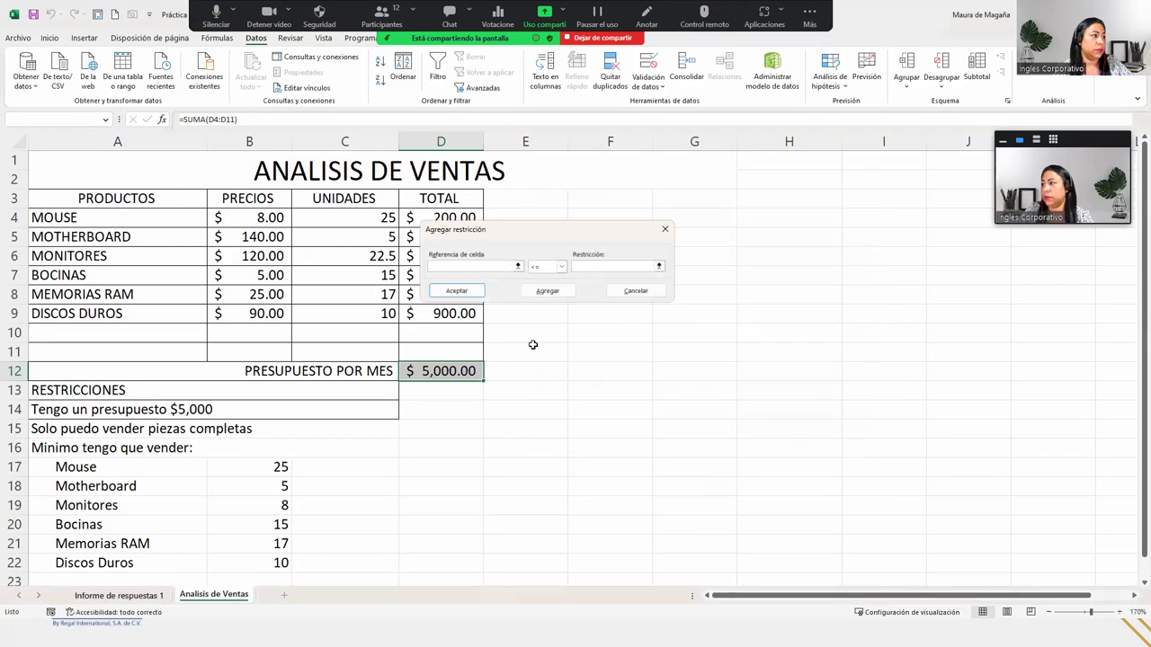
drag(345, 223, 353, 311)
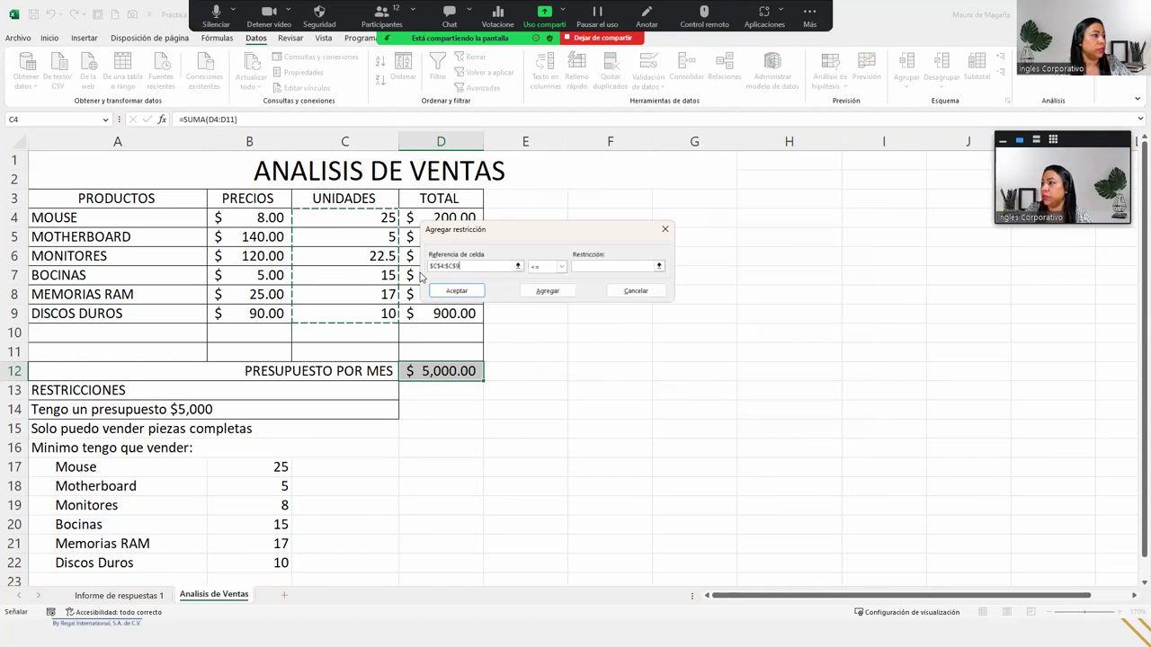
click(561, 267)
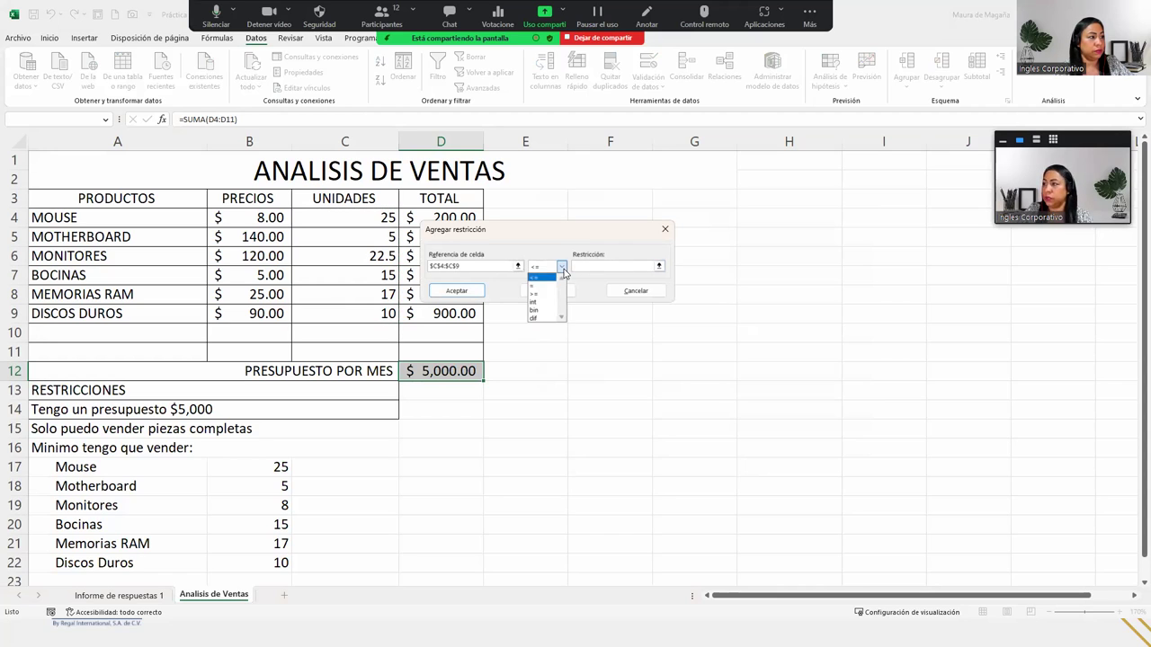
click(541, 302)
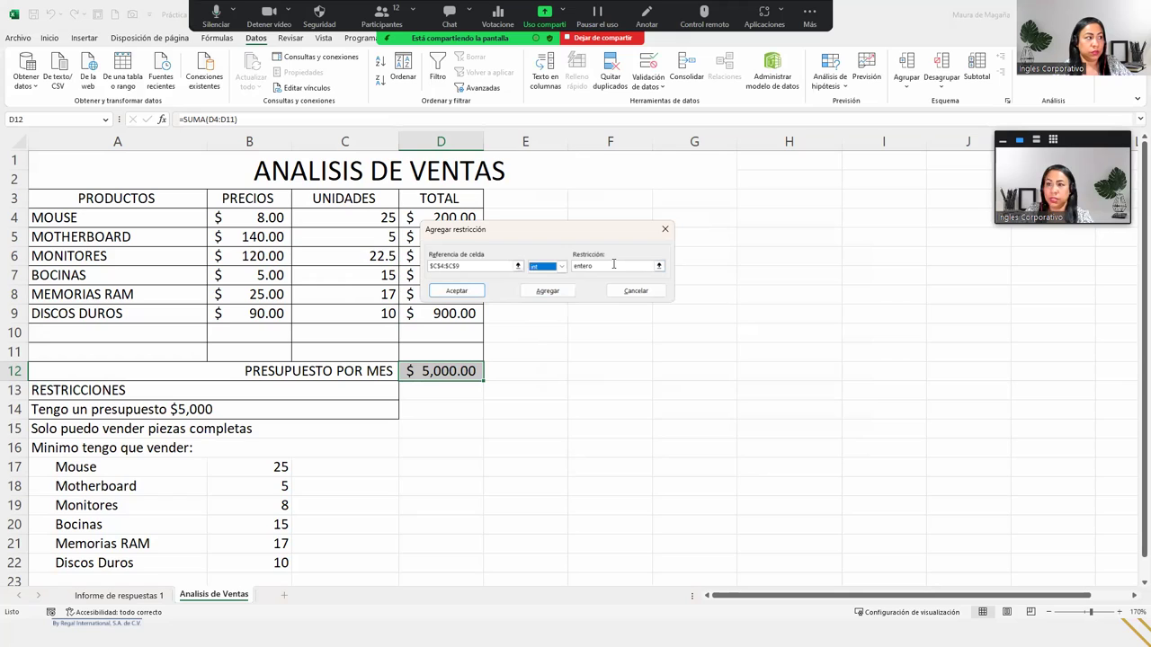
click(475, 291)
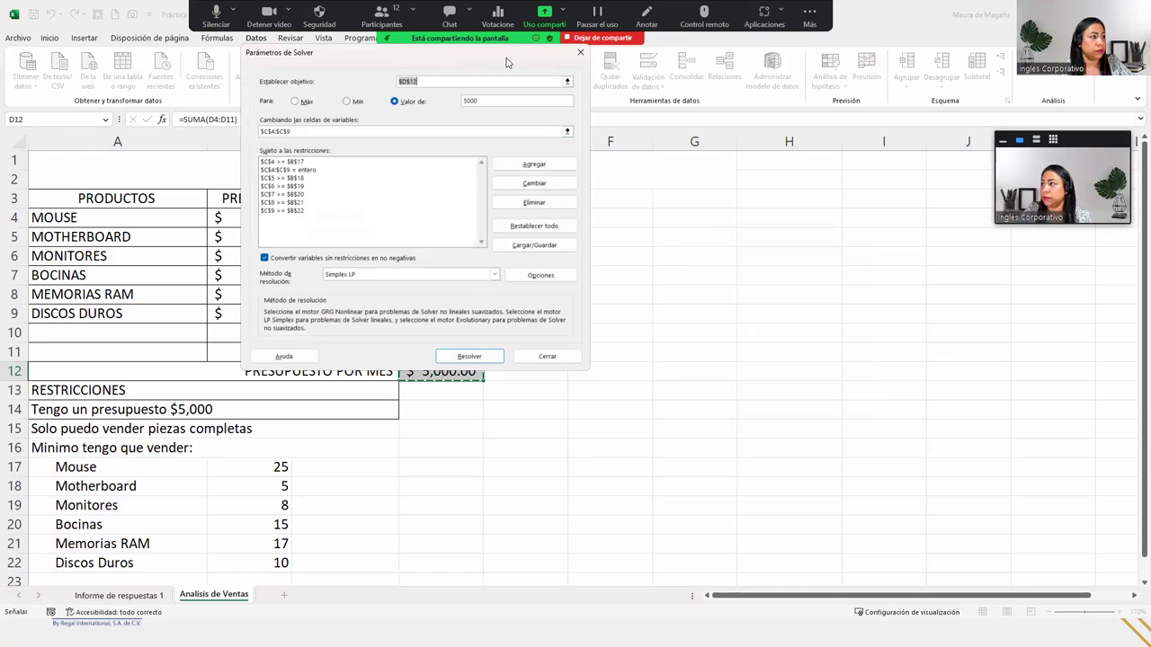
Step: Uncover the sales table, solve the model with the integer constraint, and select the Responder report for the results
drag(506, 62, 796, 185)
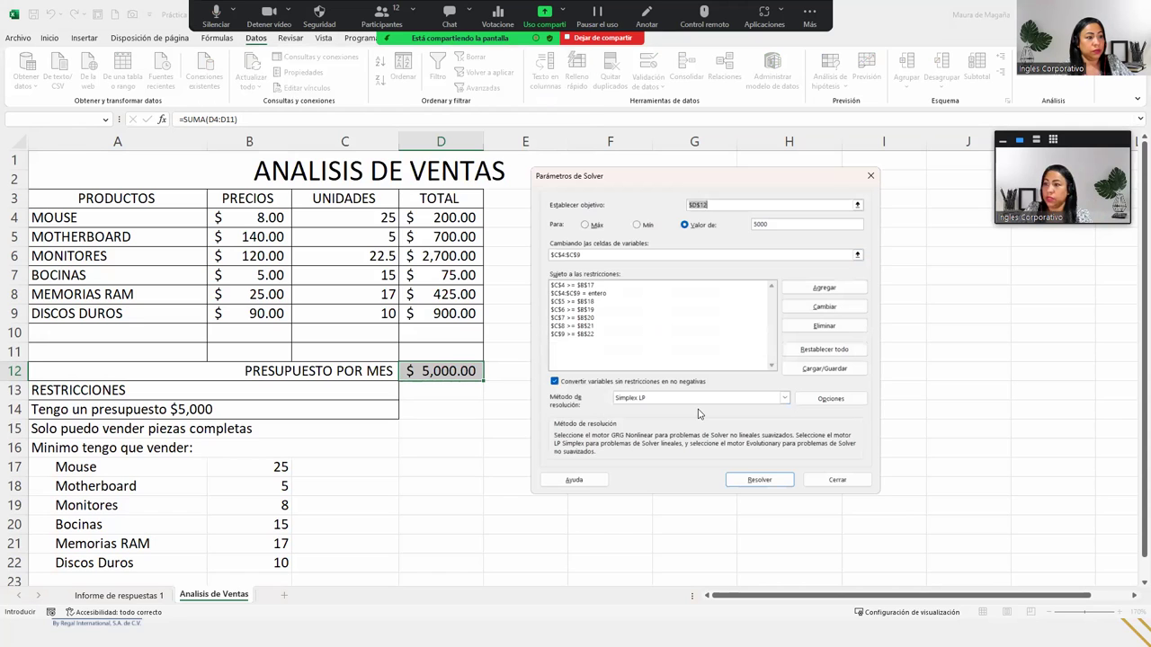
click(752, 478)
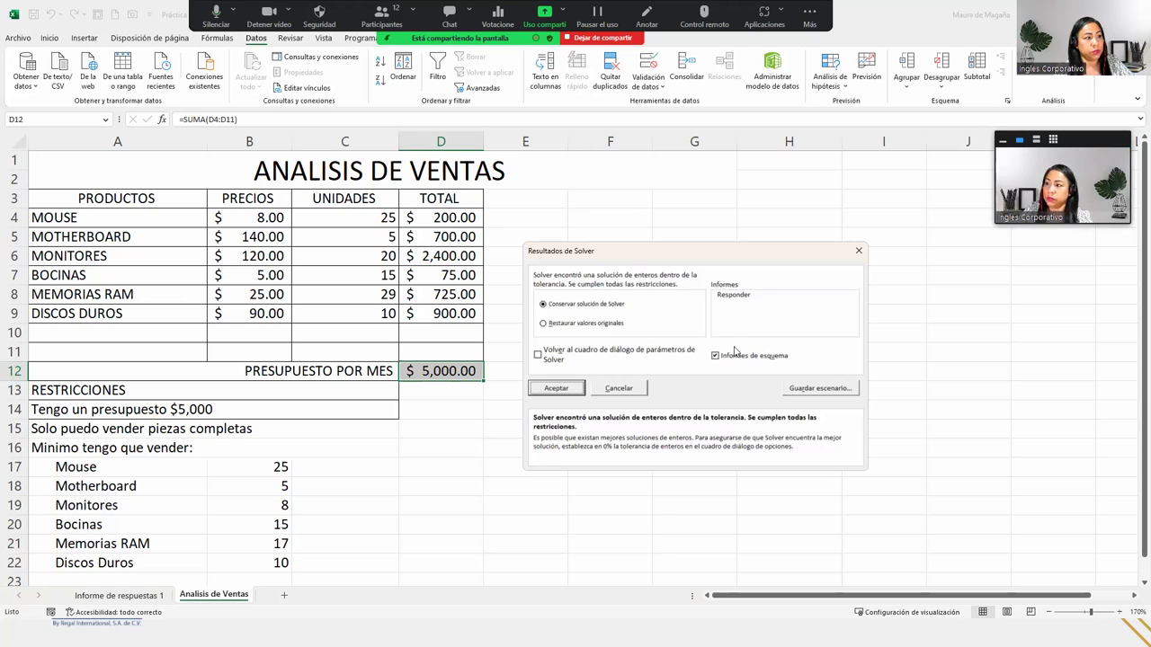
click(753, 297)
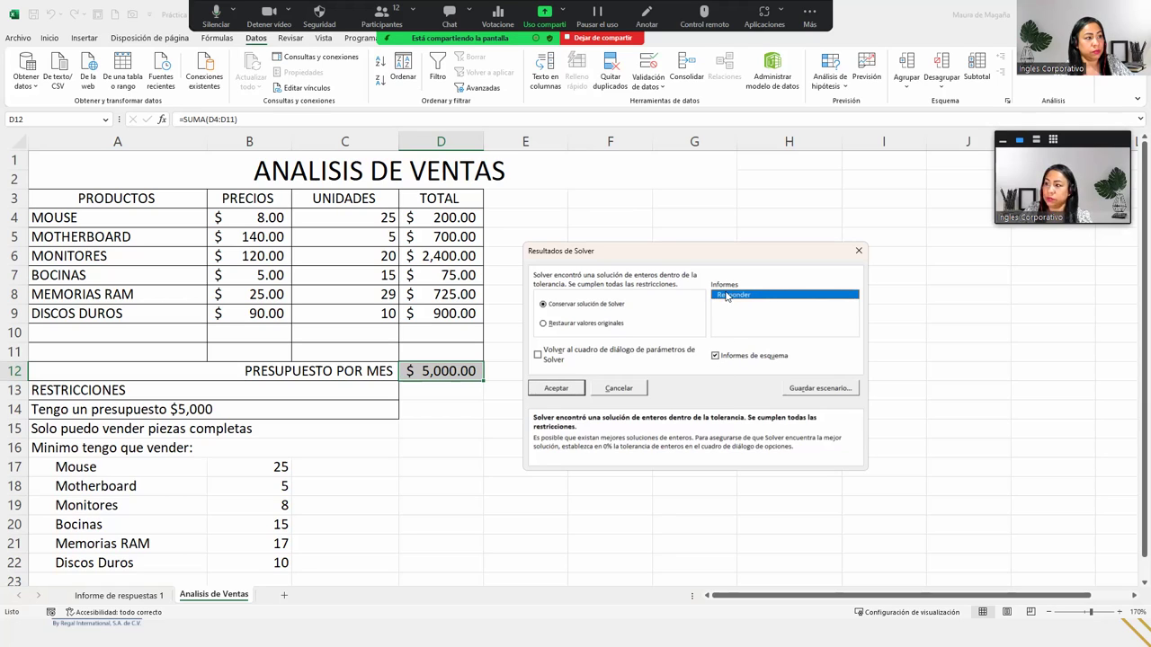
Step: Save the integer solution as a scenario named Escenario1, and accept the Solver solution with the Responder report selected
click(820, 388)
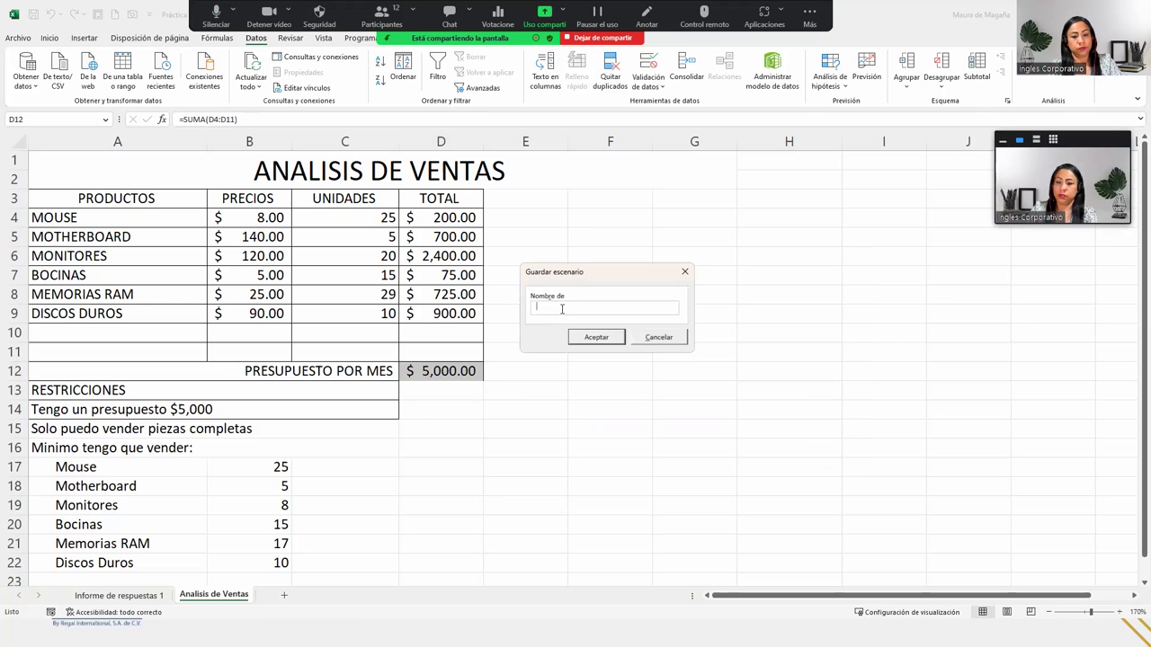
text(Enteros)
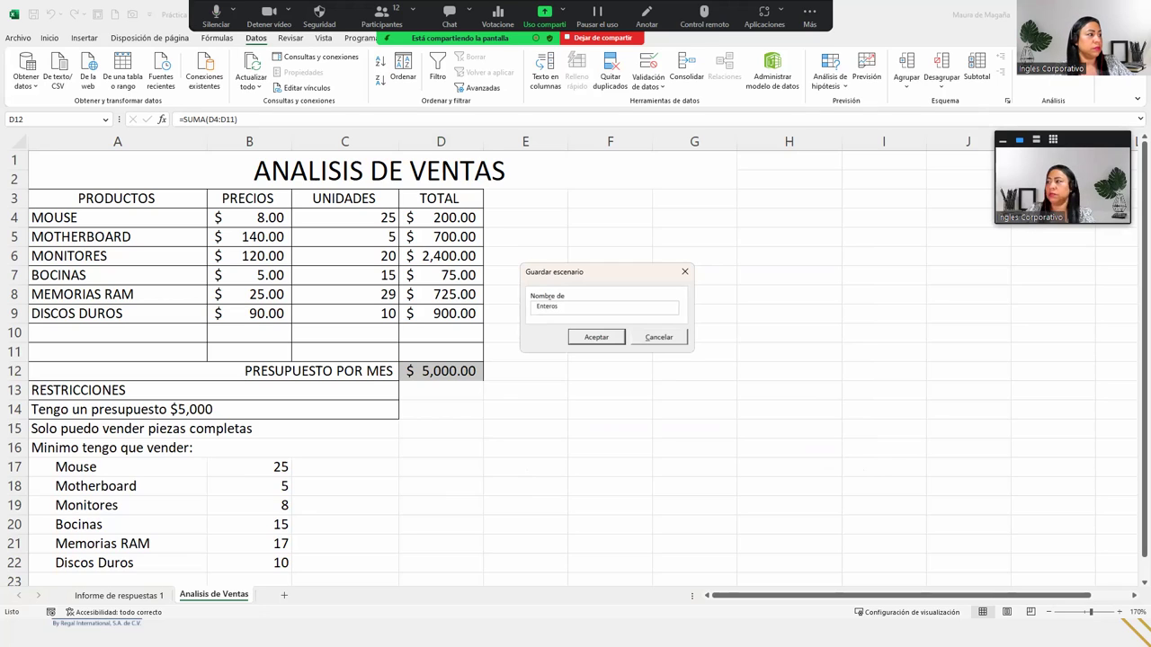
drag(560, 306, 508, 310)
text(Escenario1)
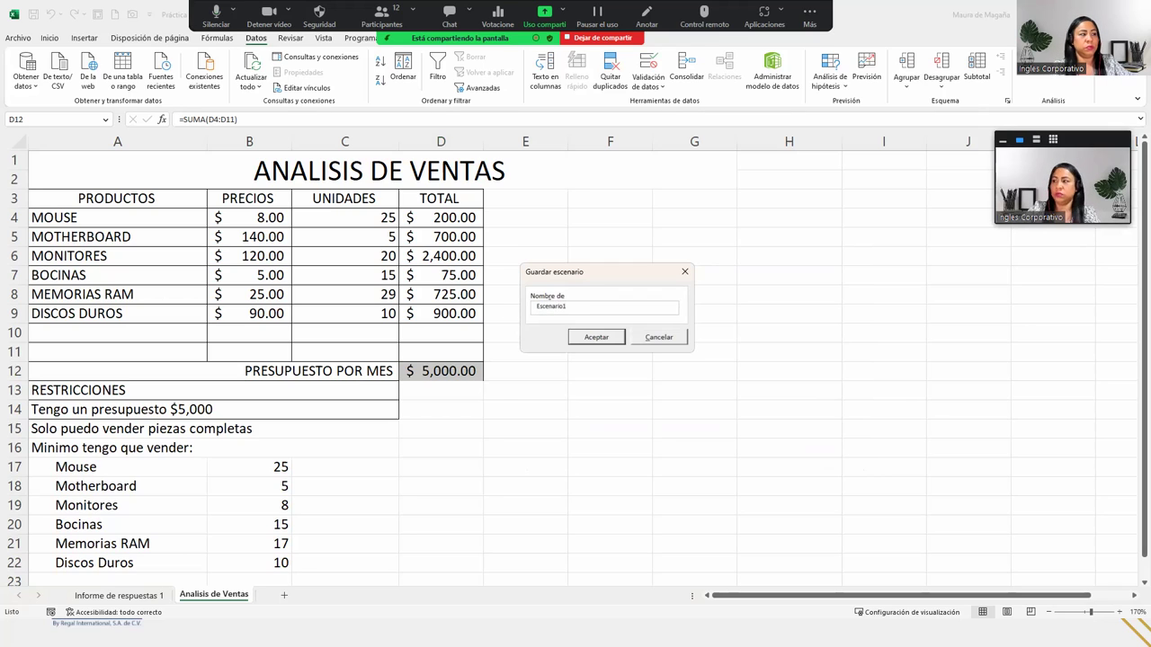
click(614, 338)
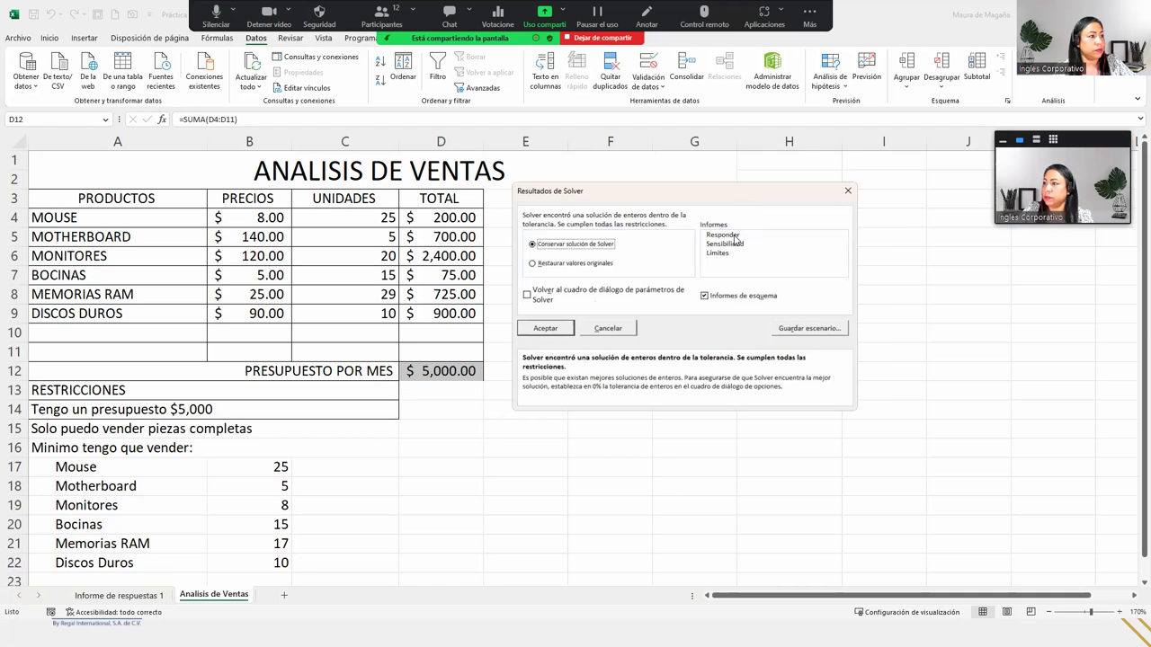
click(736, 236)
click(557, 331)
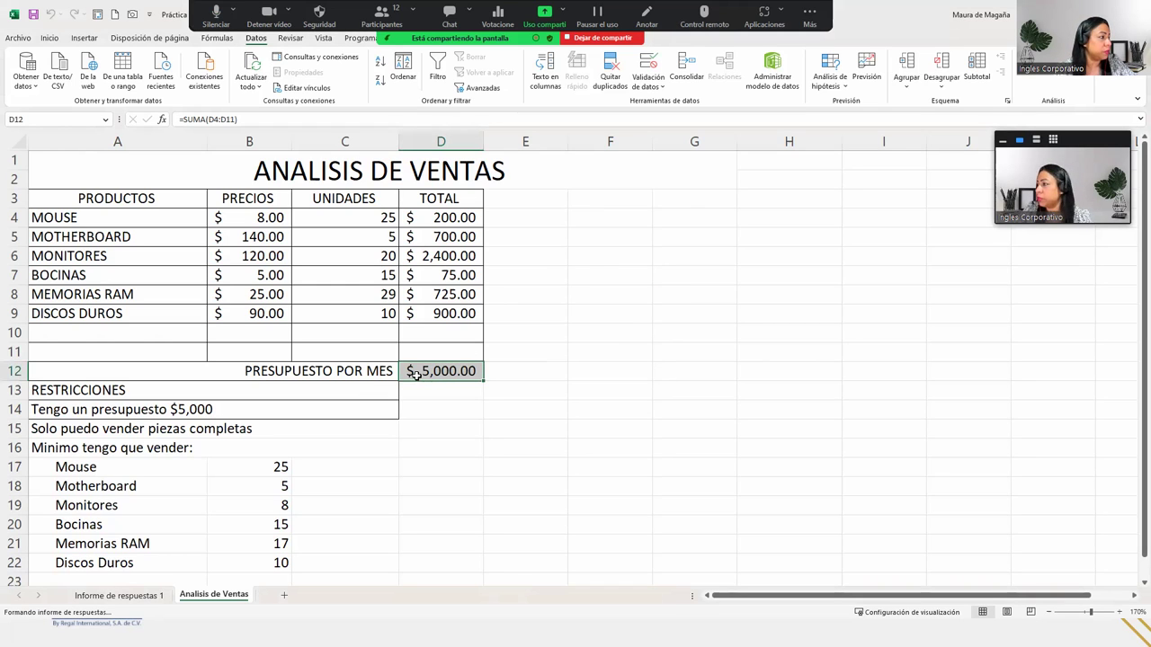
Step: Run Solver again for D12, generate a Responder report without outlining, and open the new report sheet to review it
click(1045, 79)
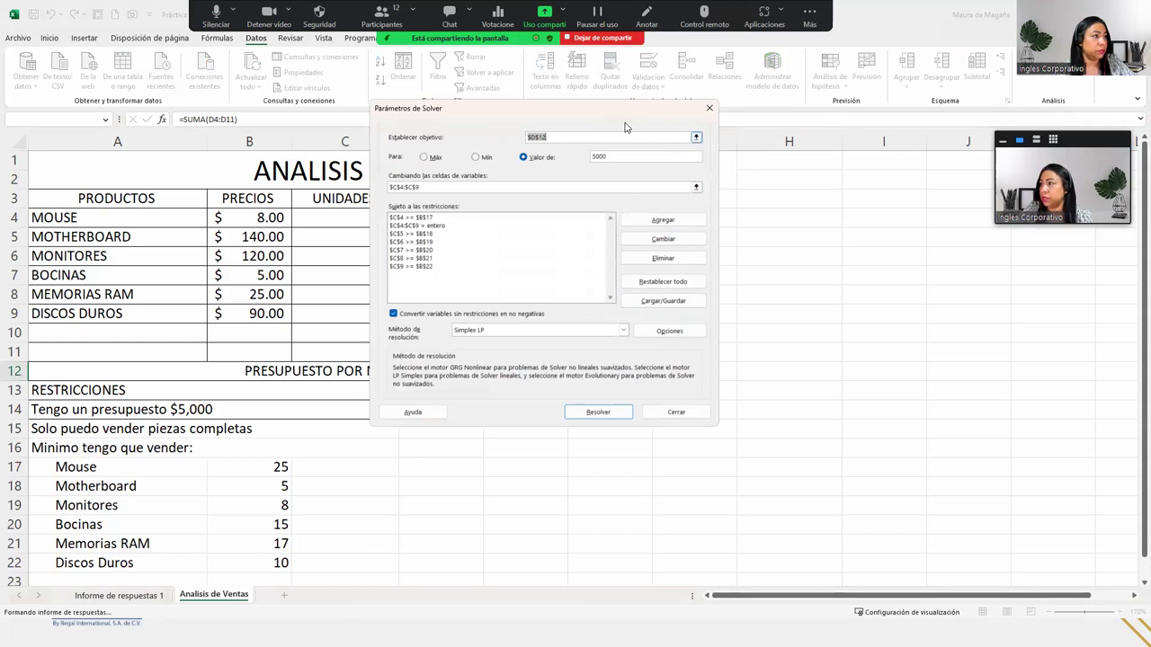
drag(657, 112, 818, 145)
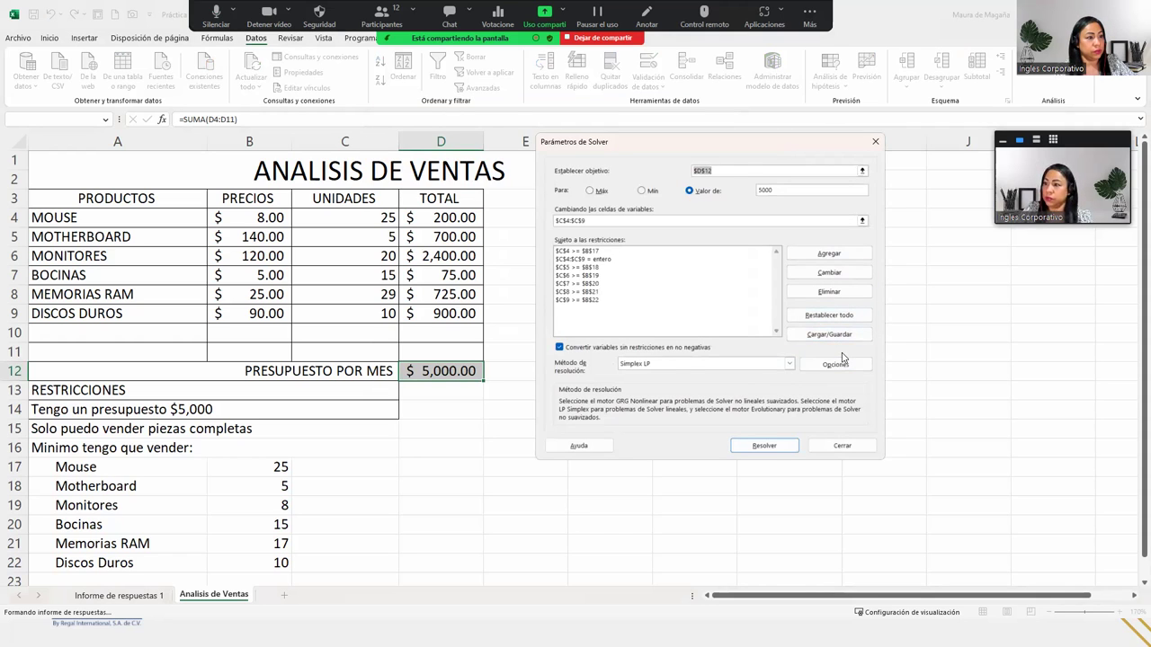
click(763, 446)
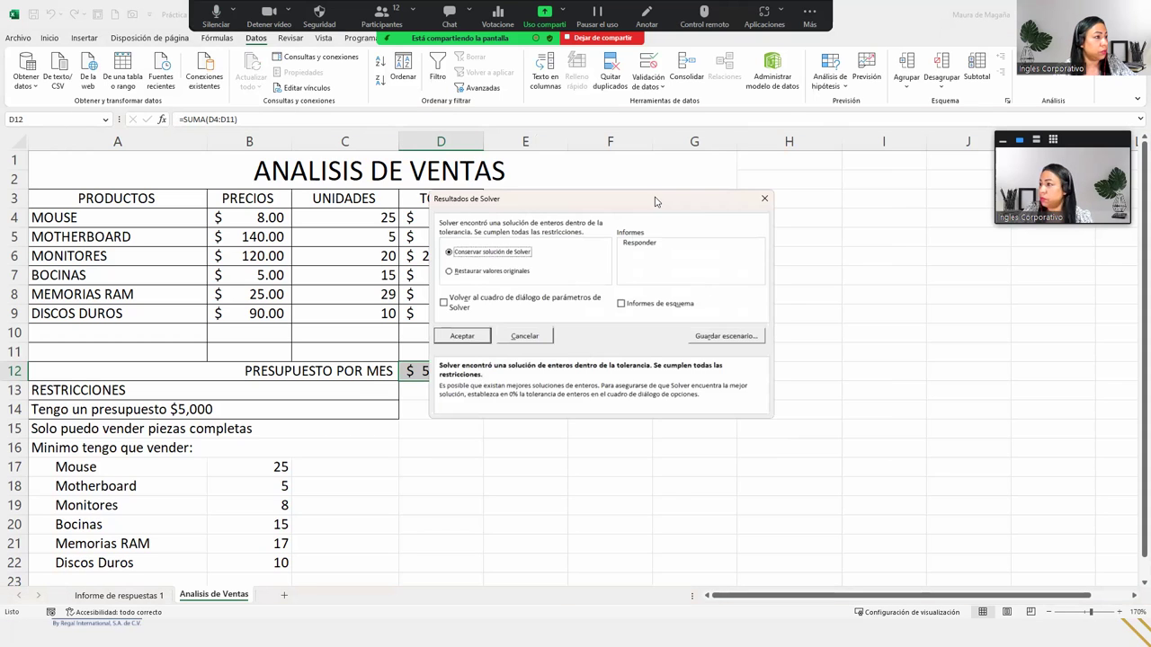
click(641, 243)
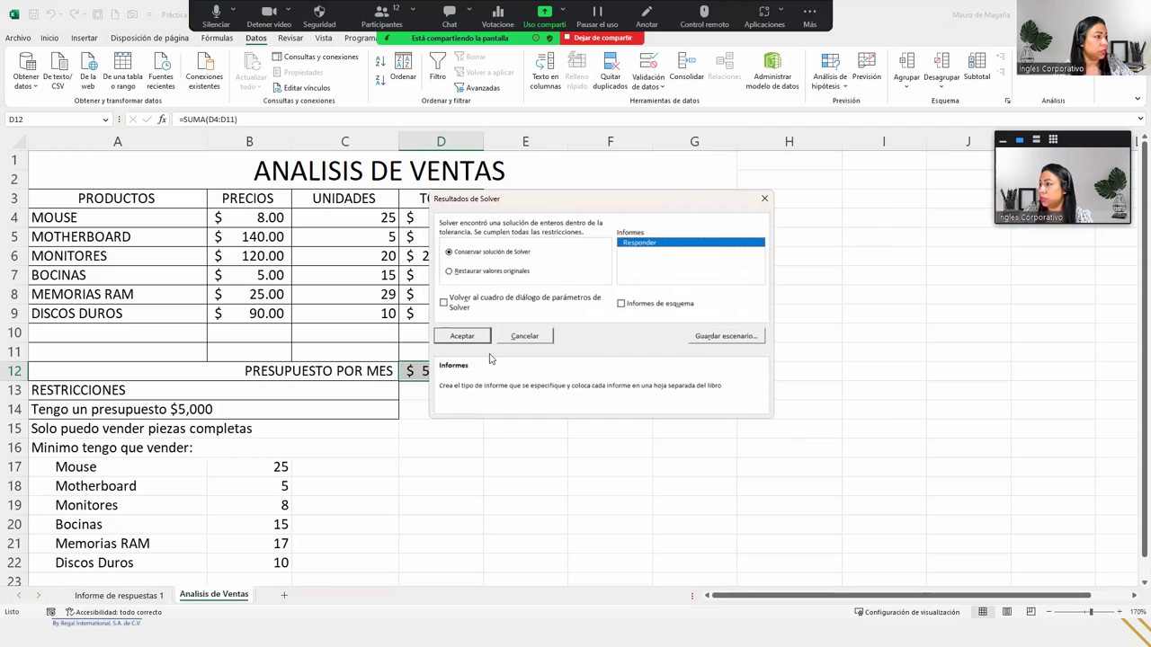
click(465, 336)
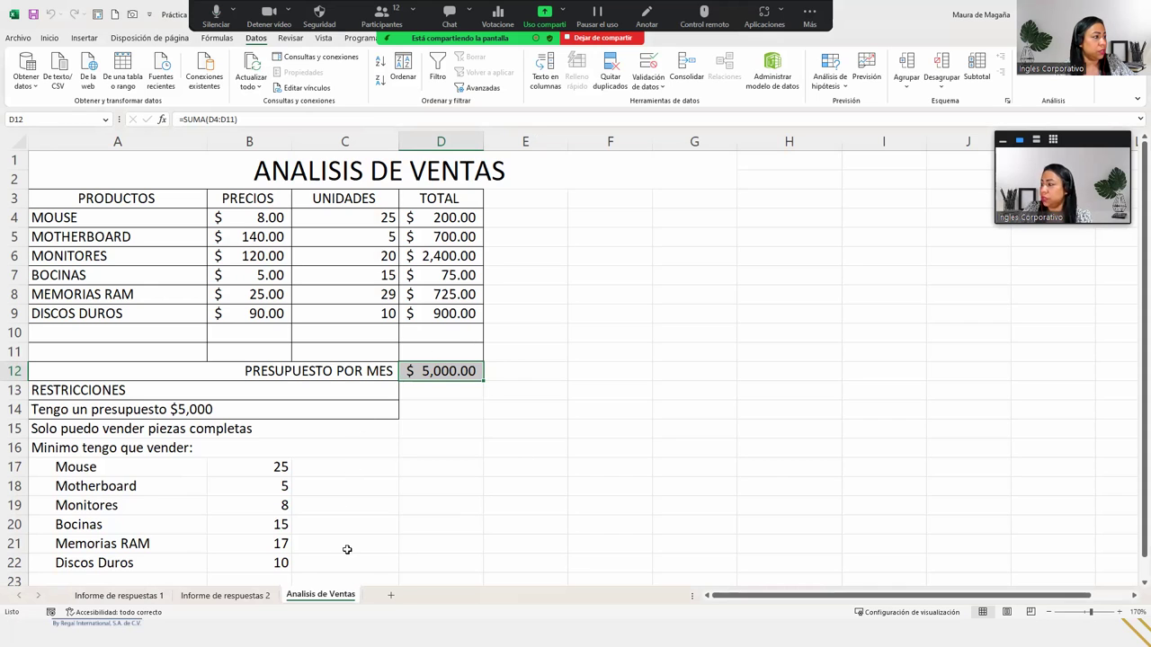
click(248, 595)
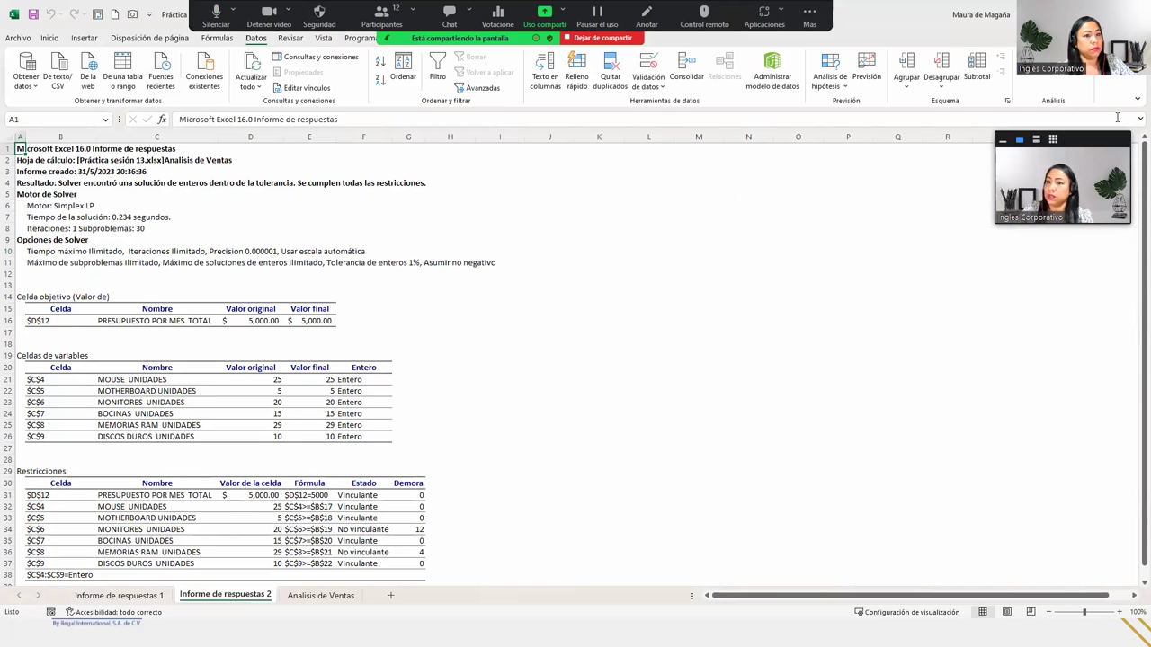
scroll(1135, 166, down, 1)
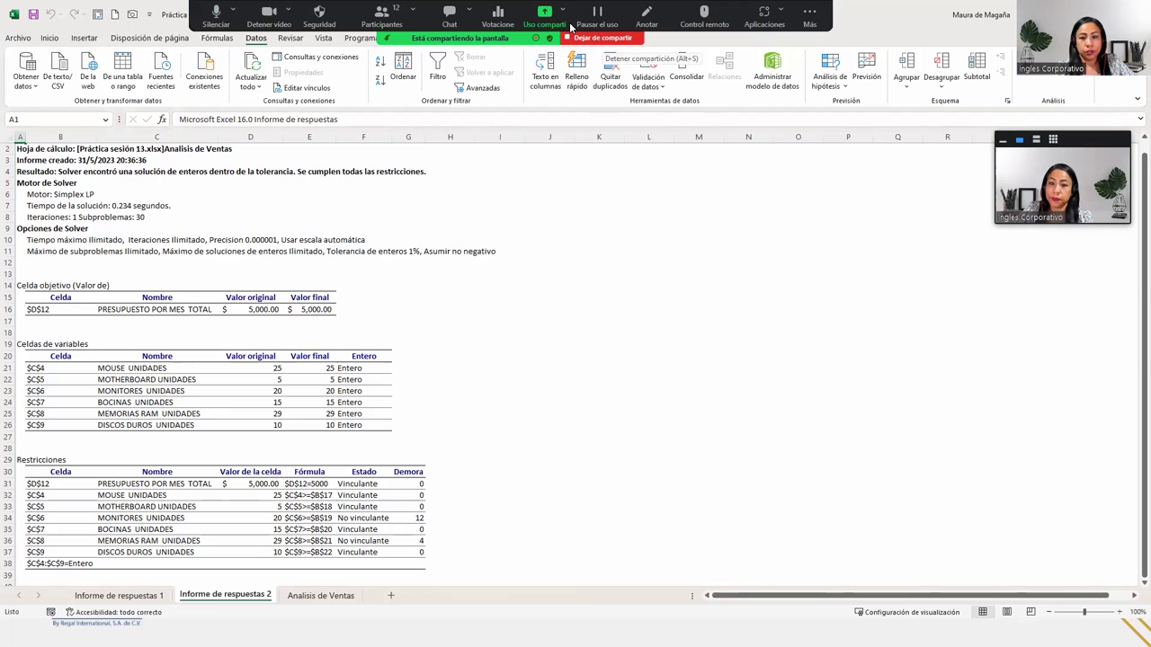
Step: Examine the Informe de respuestas 1 report from its Solver options down through the Restricciones table
click(570, 27)
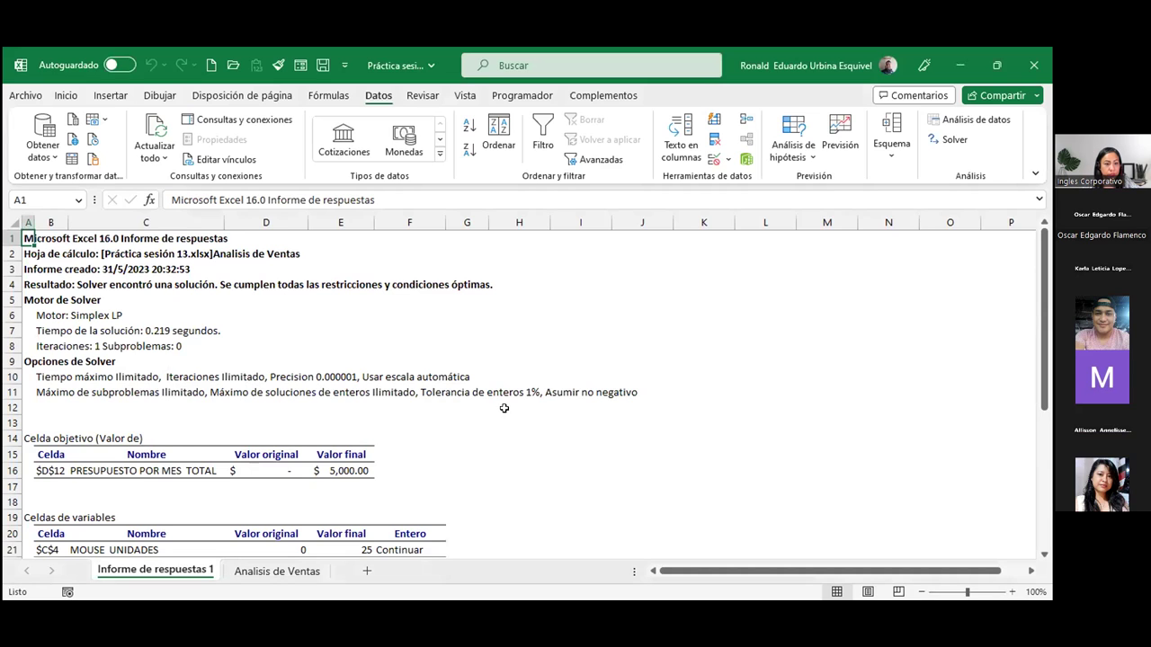
scroll(500, 411, down, 3)
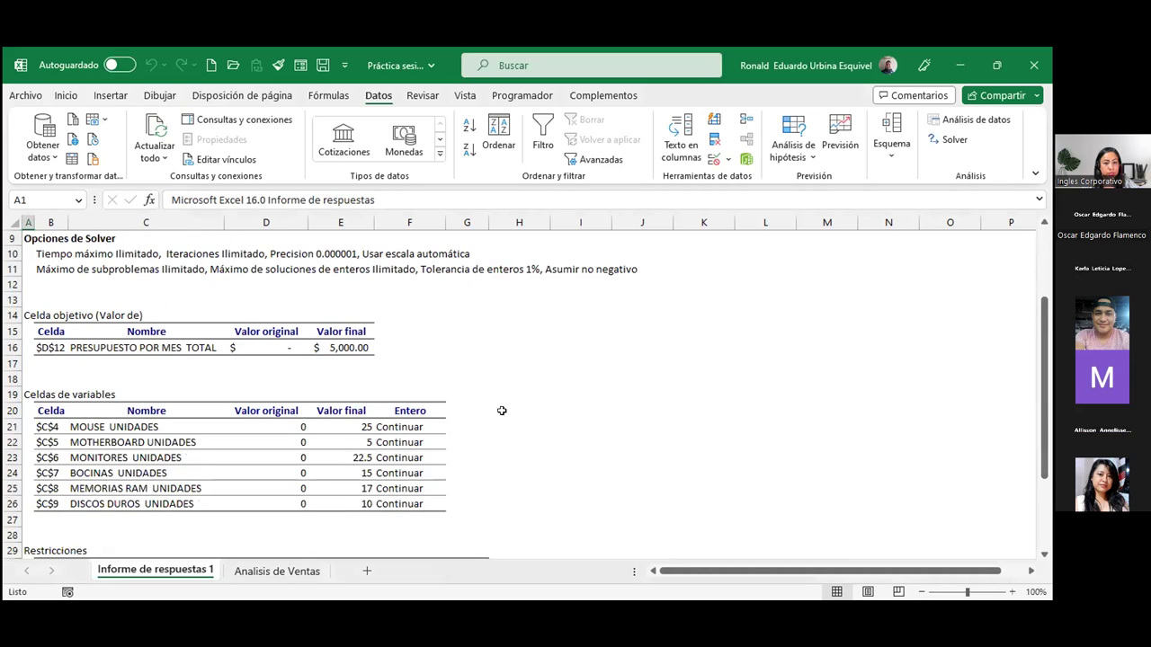
scroll(502, 410, down, 1)
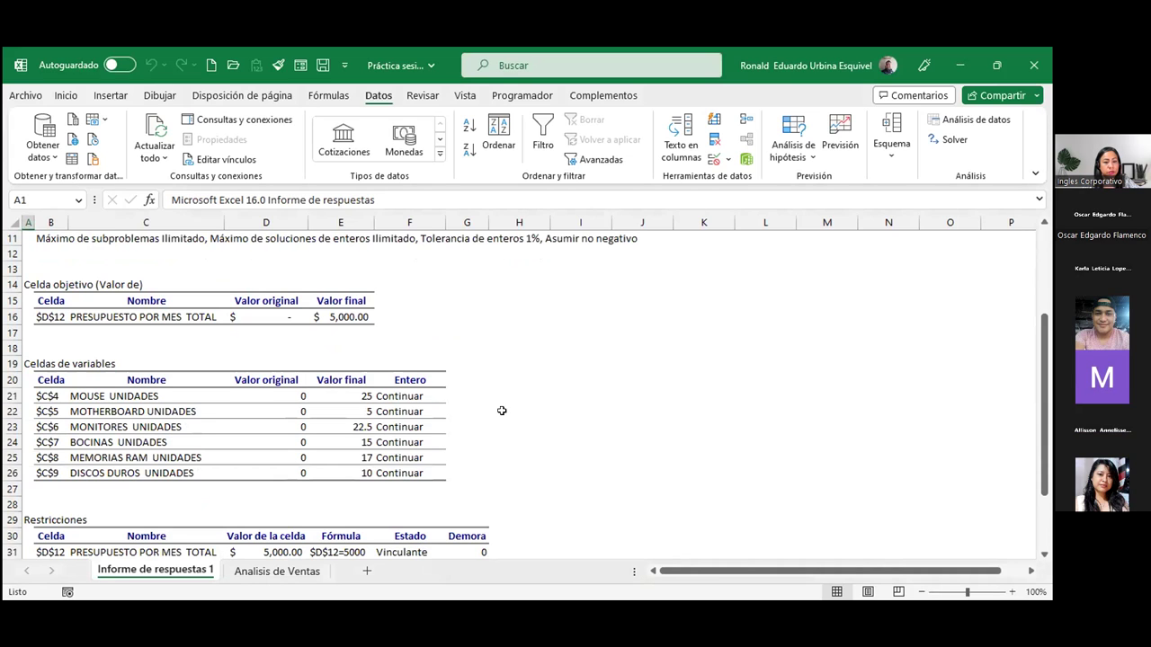
scroll(502, 411, down, 2)
scroll(502, 411, down, 3)
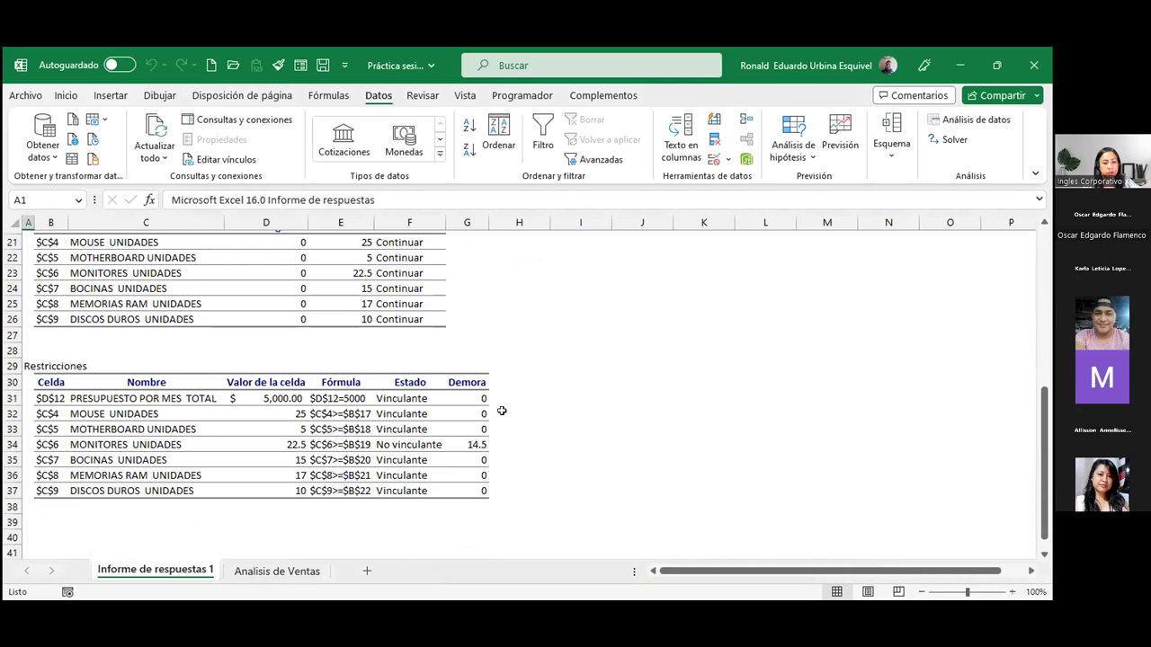
scroll(501, 411, up, 7)
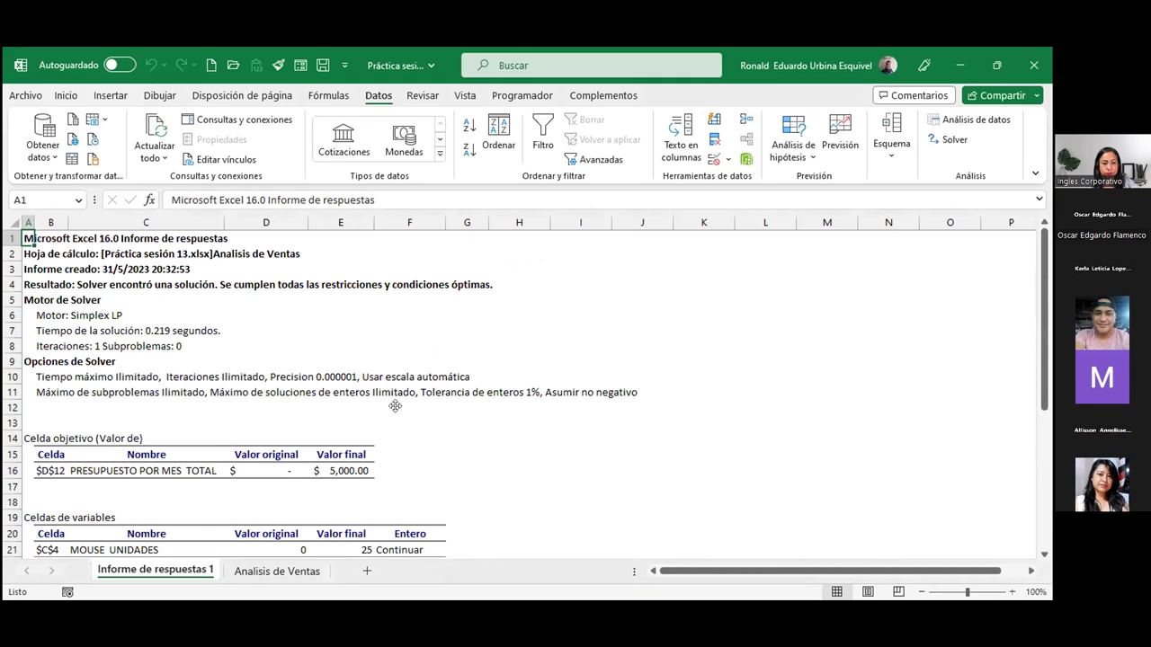
Step: Return to the Analisis de Ventas sheet, solve the model with the existing Solver parameters, and generate a Responder report keeping the solution
click(270, 572)
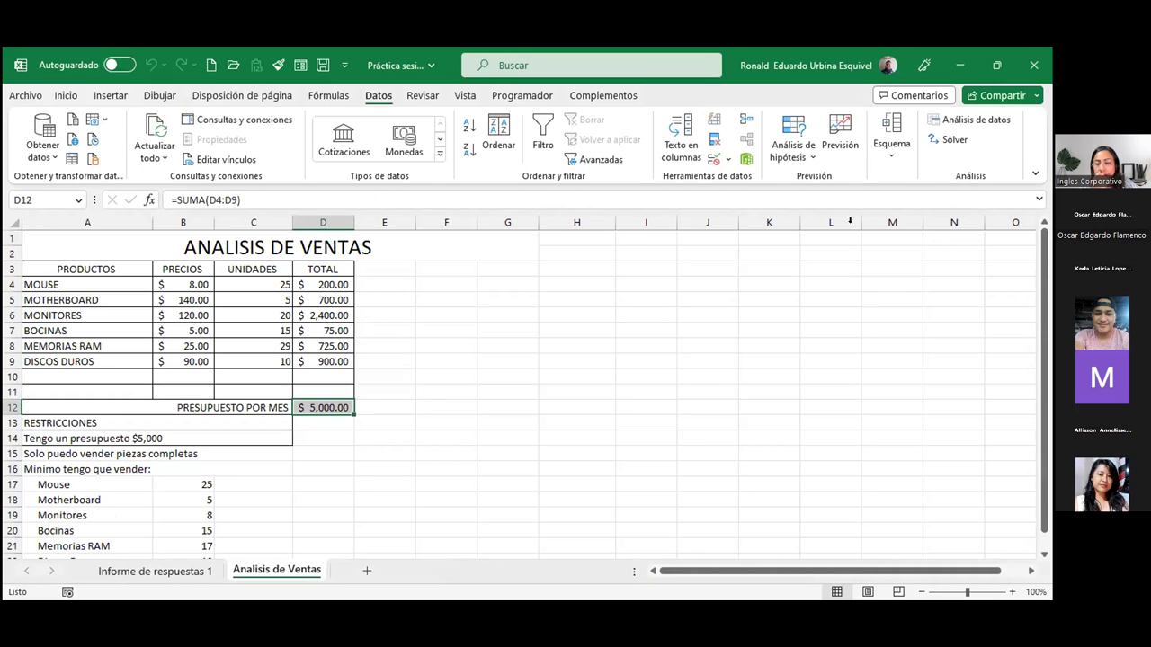
click(953, 141)
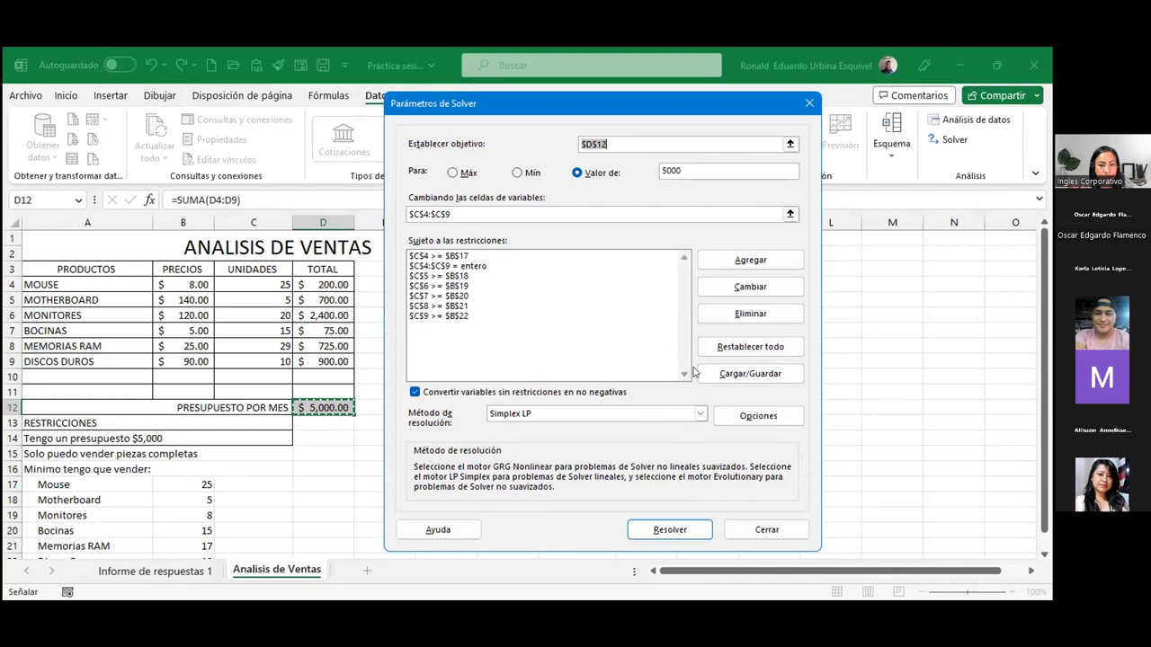
click(651, 530)
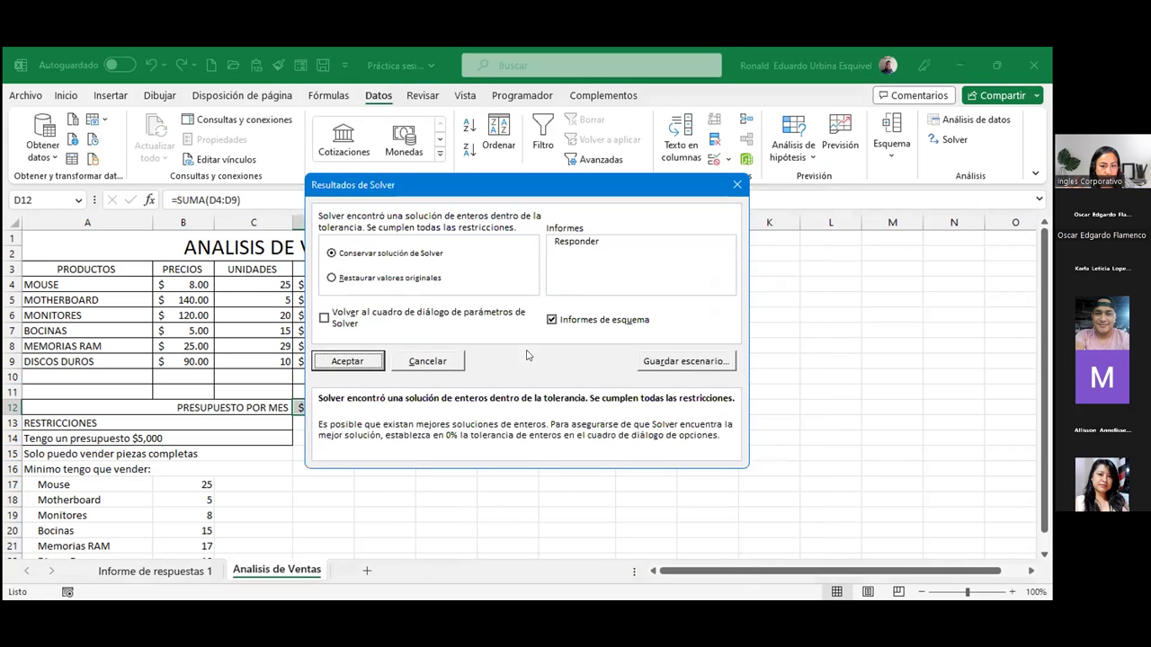
click(568, 242)
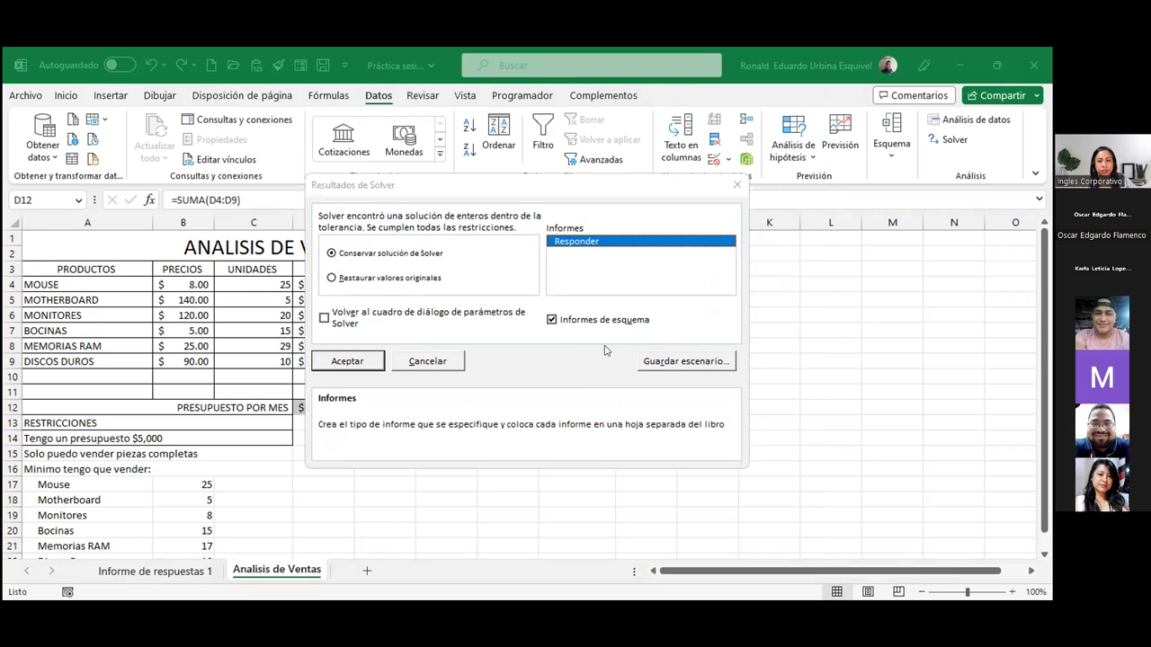
click(364, 361)
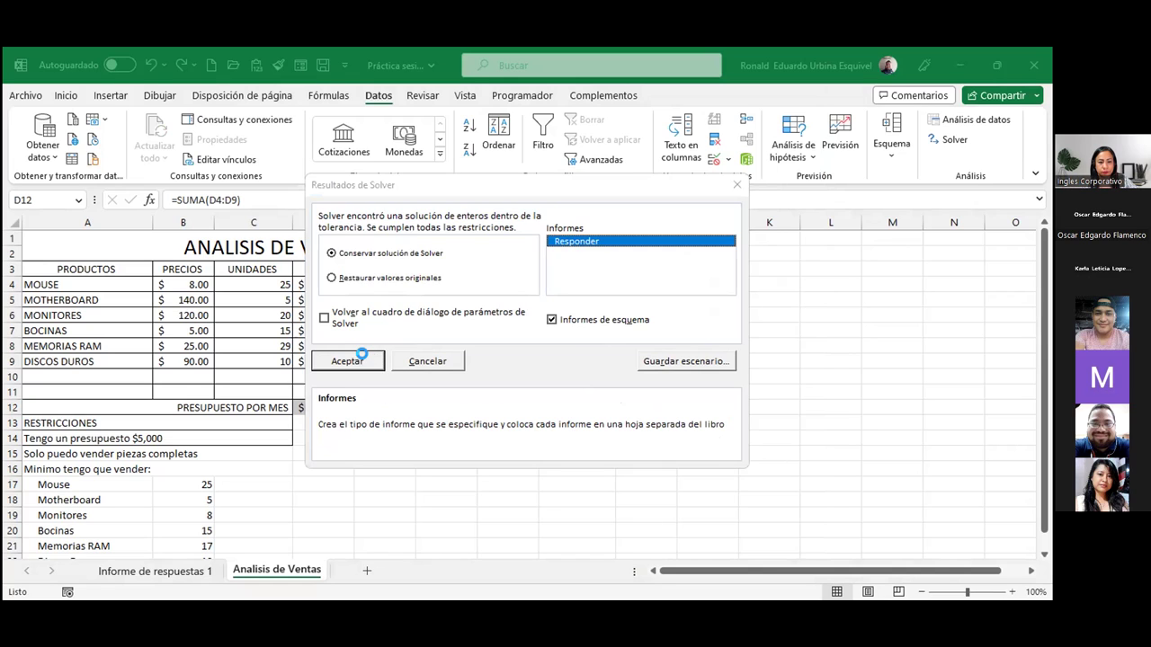
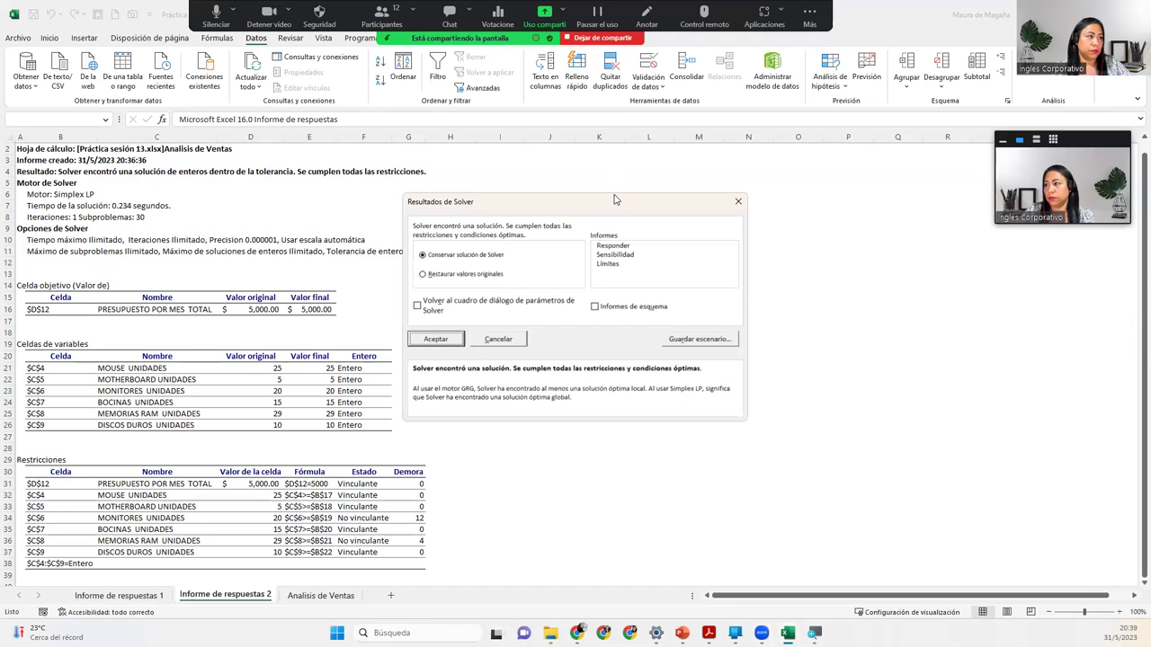
Step: Accept the pending Solver results and examine the Restricciones tables in Informe de respuestas 1 and Informe de respuestas 2
key(Return)
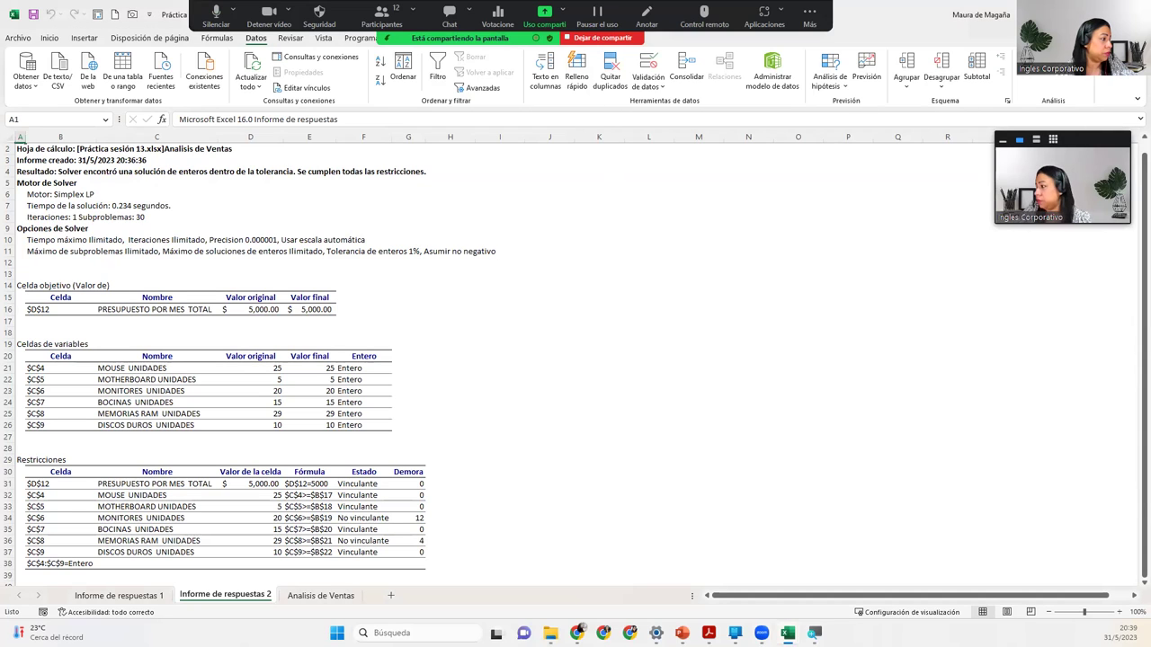
click(143, 596)
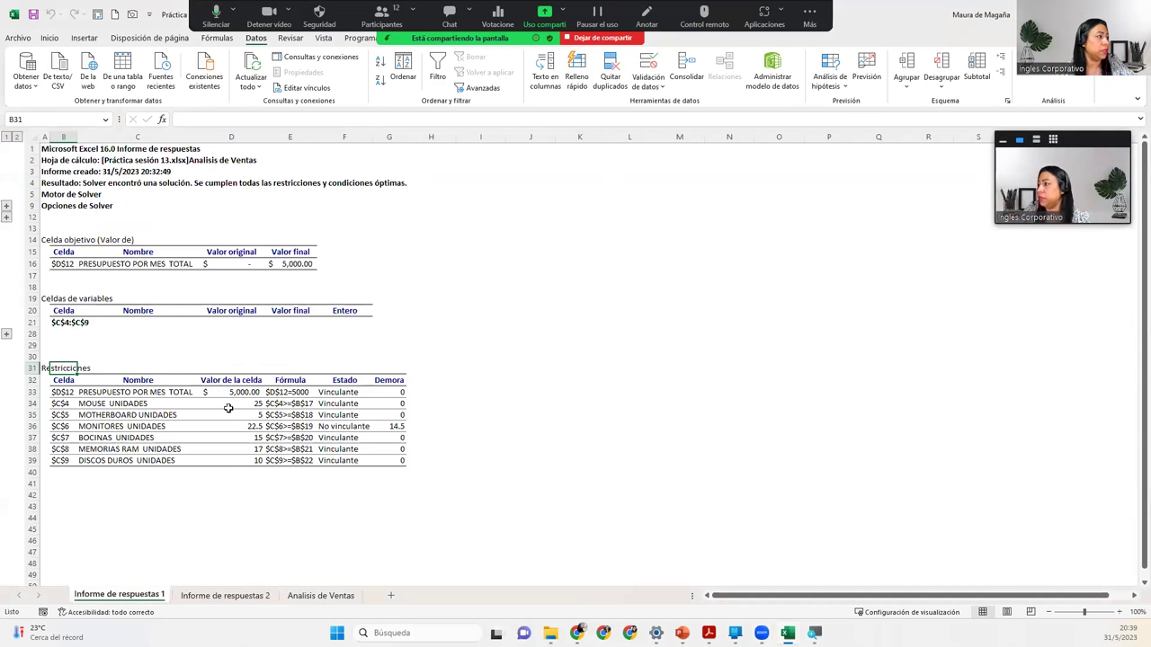
drag(70, 392, 401, 460)
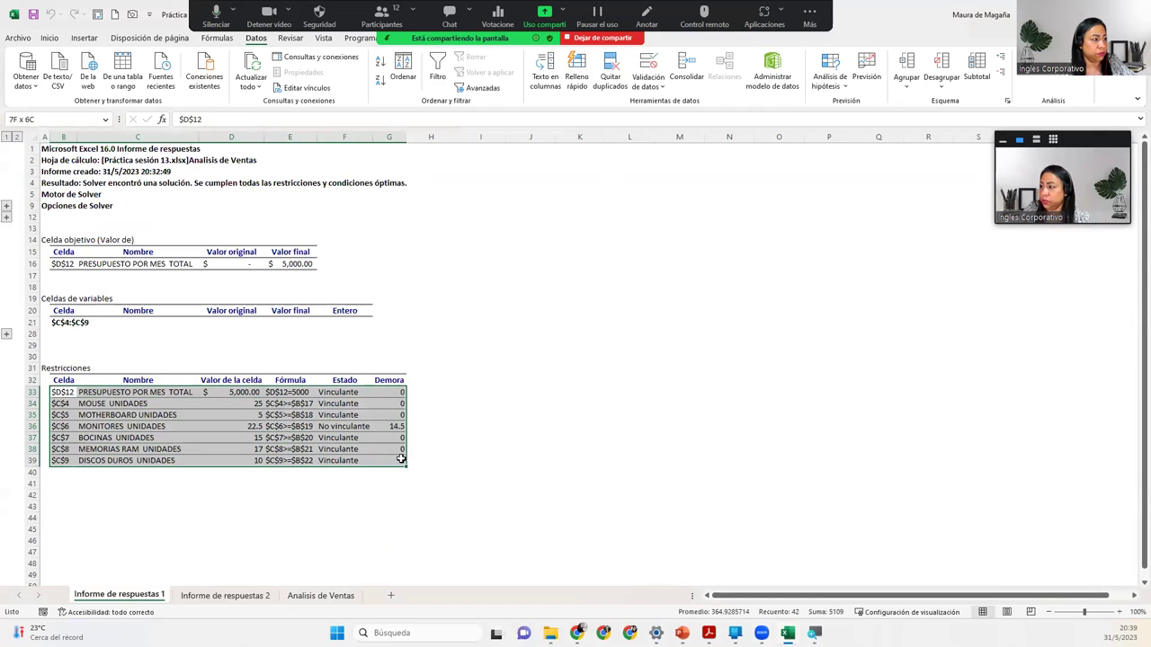
click(228, 424)
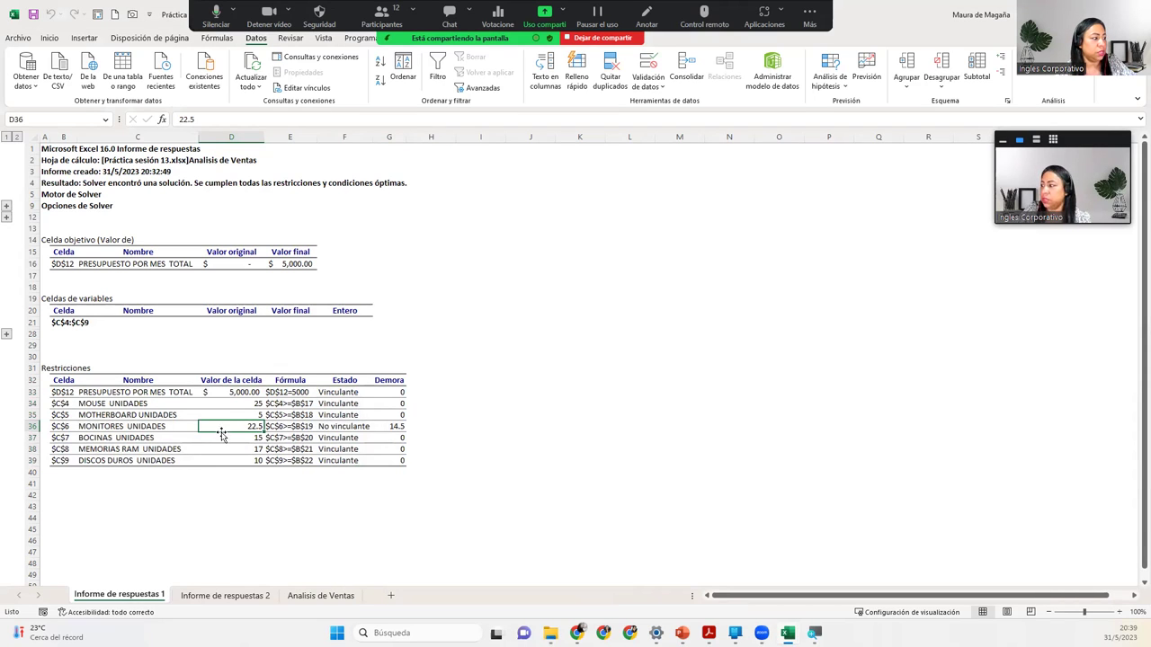
click(229, 595)
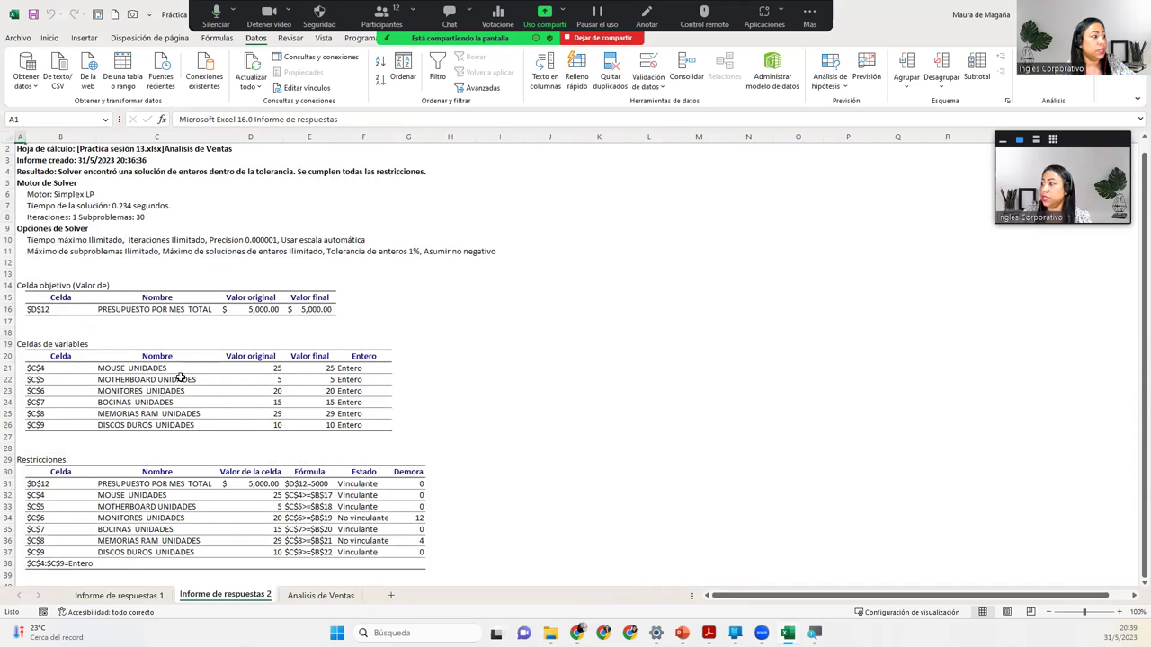
click(227, 506)
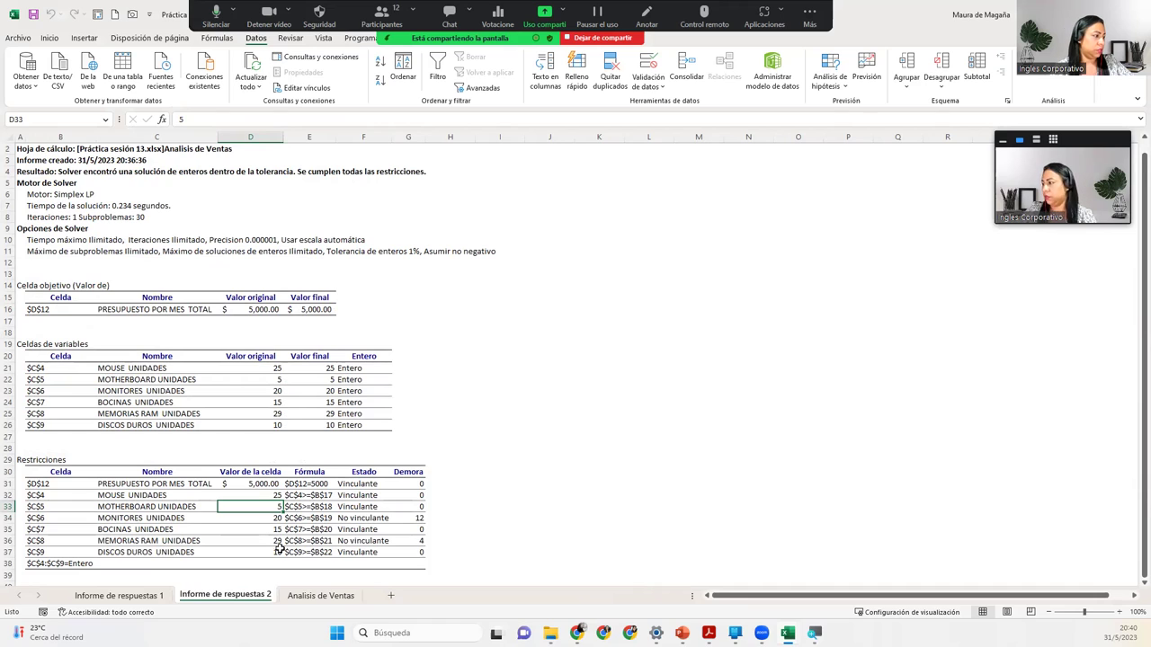
Step: Compare the product units under Valor de la celda between Informe de respuestas 1 and Informe de respuestas 2
click(149, 599)
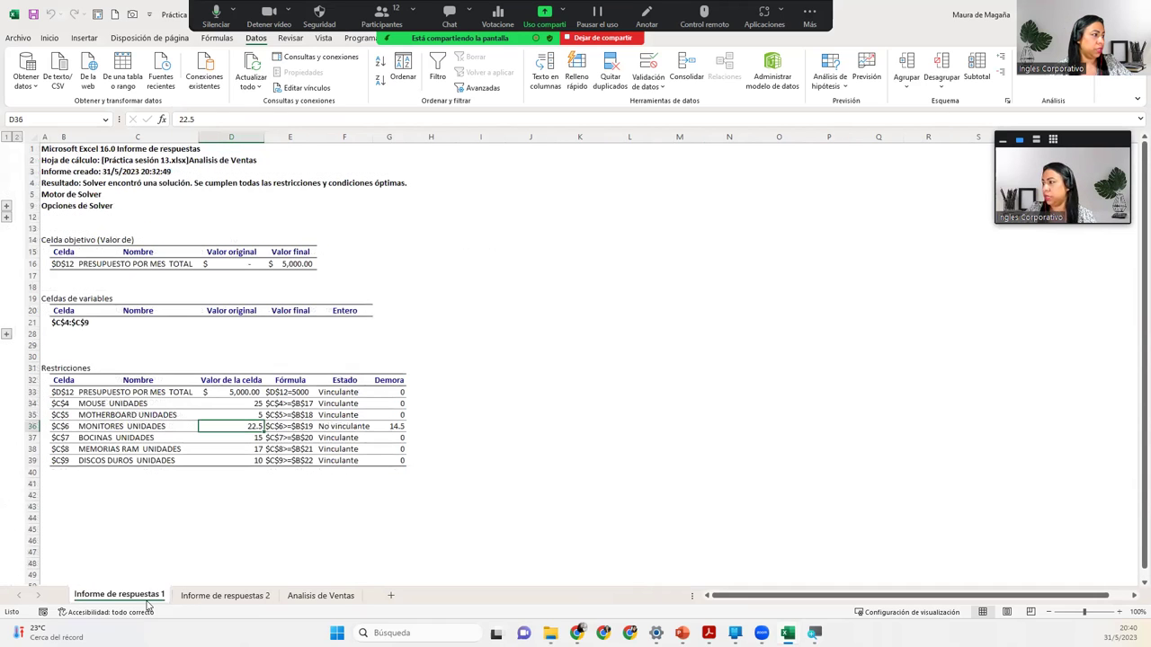
click(207, 596)
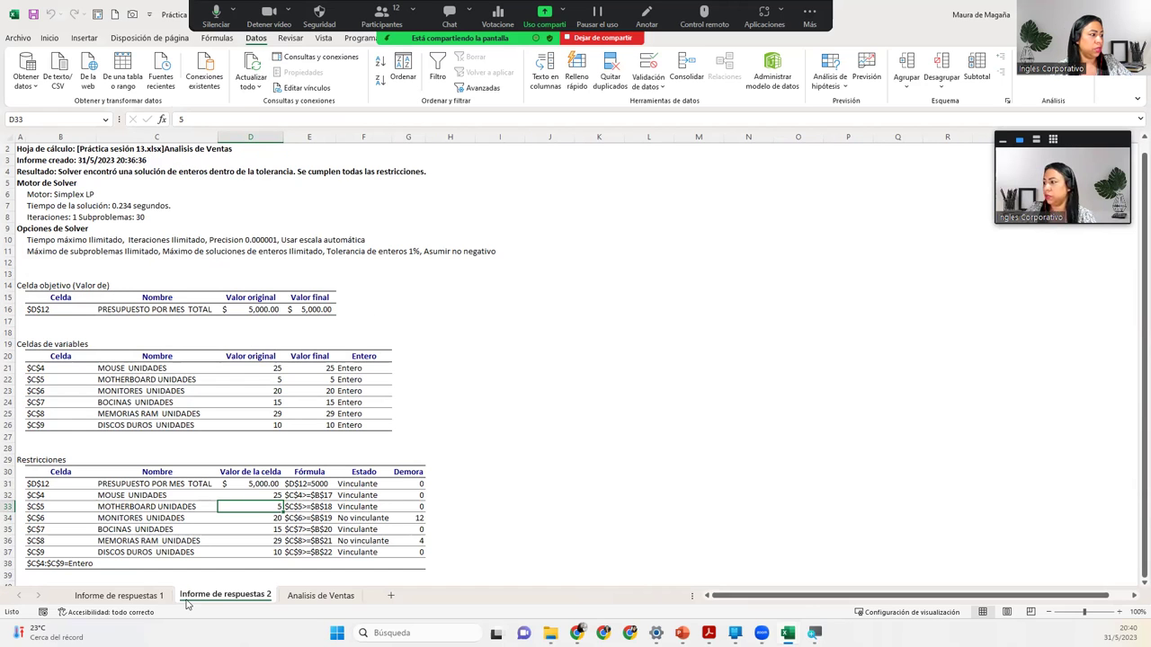
click(141, 599)
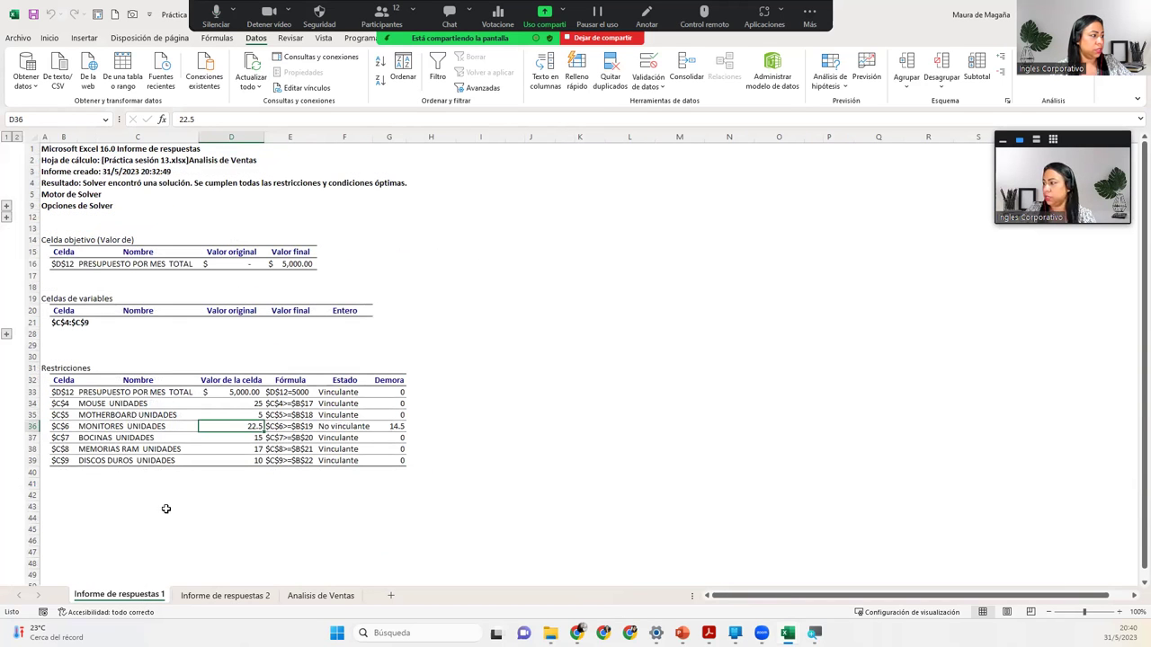
click(233, 404)
drag(233, 404, 230, 451)
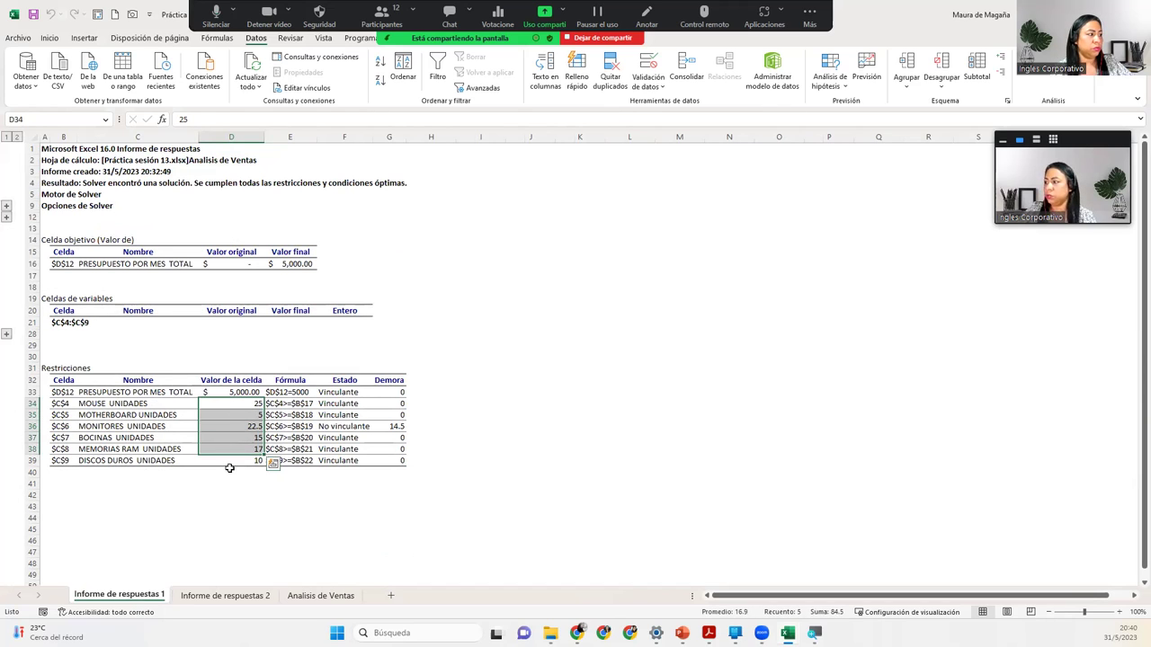
click(247, 406)
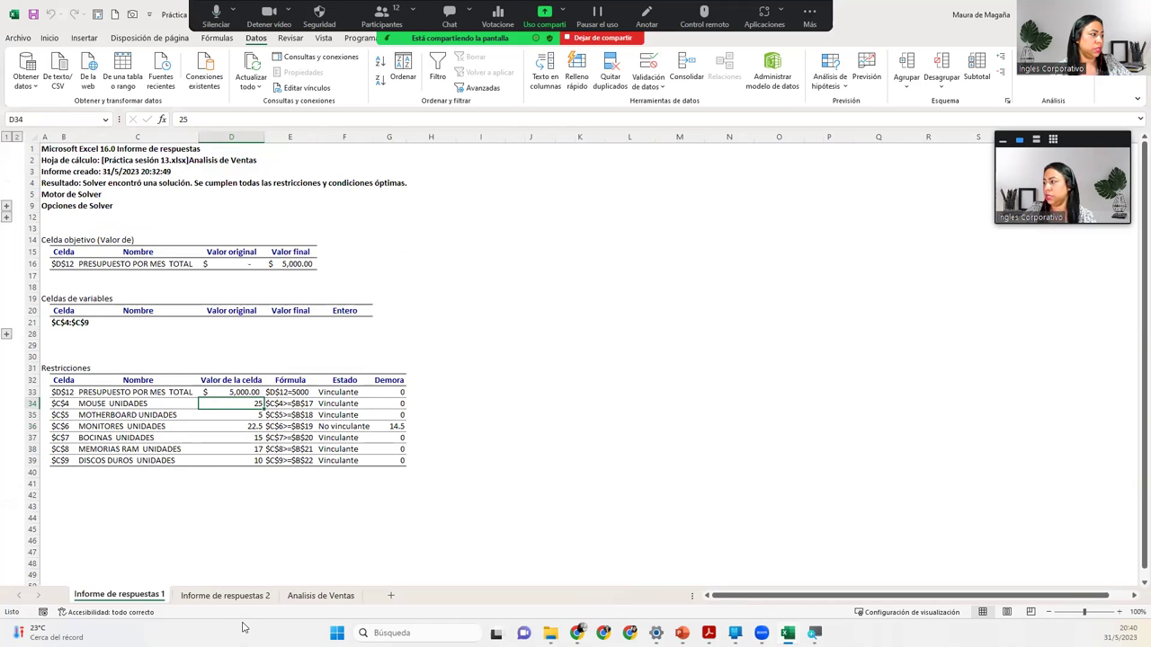
click(226, 596)
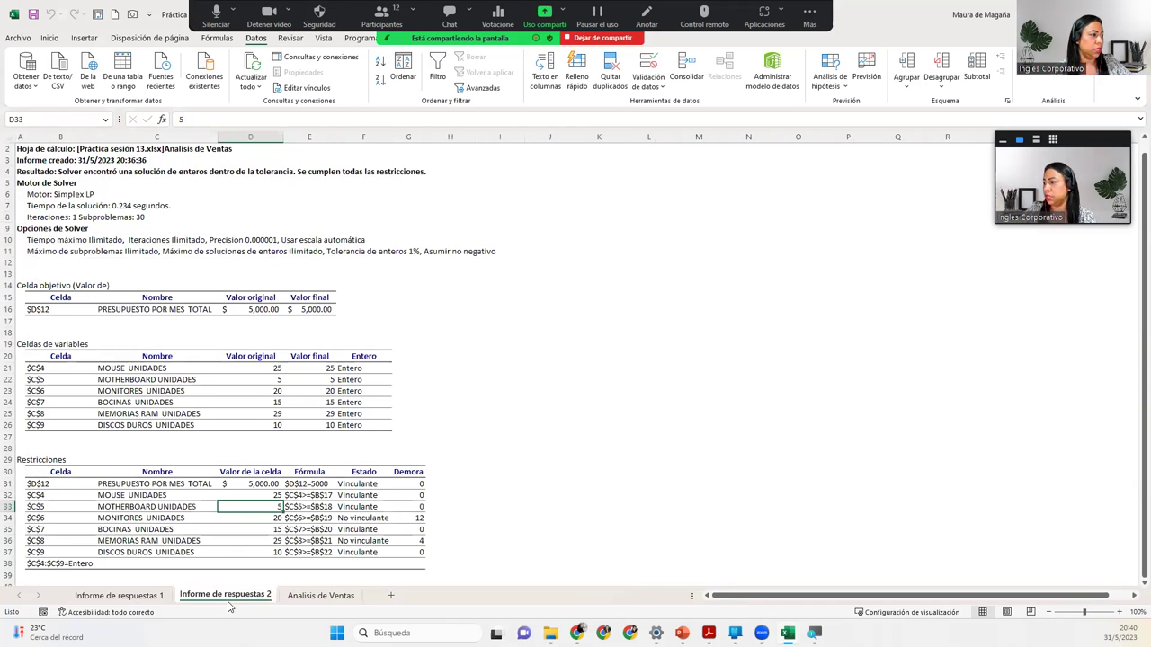
click(257, 494)
drag(257, 494, 257, 551)
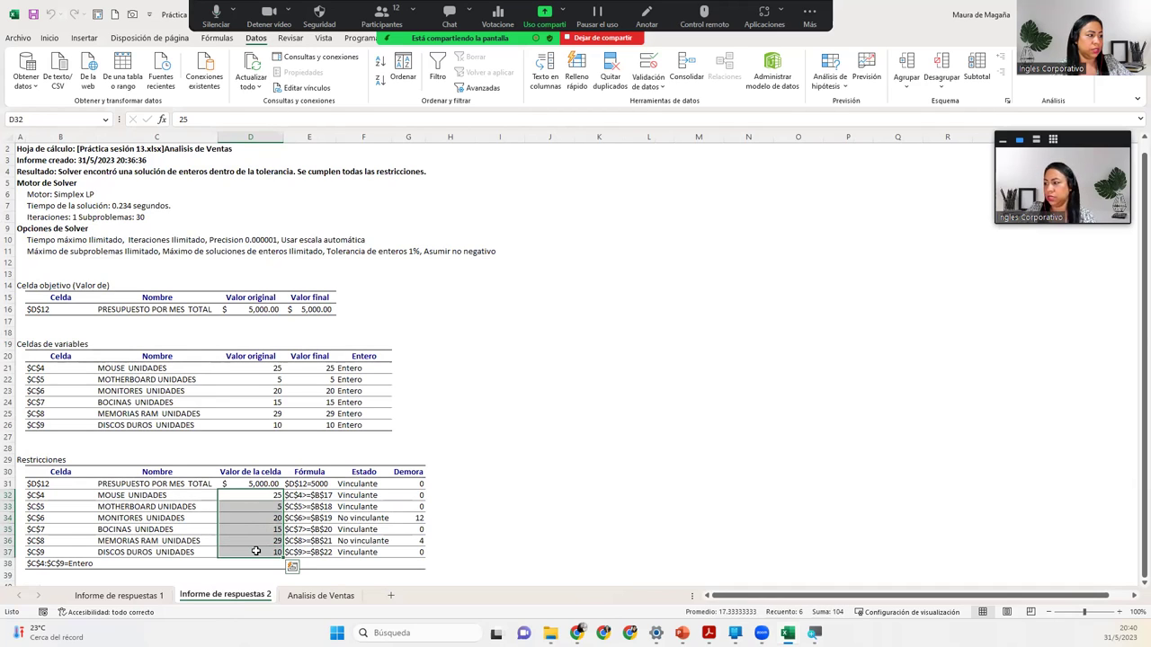
click(256, 506)
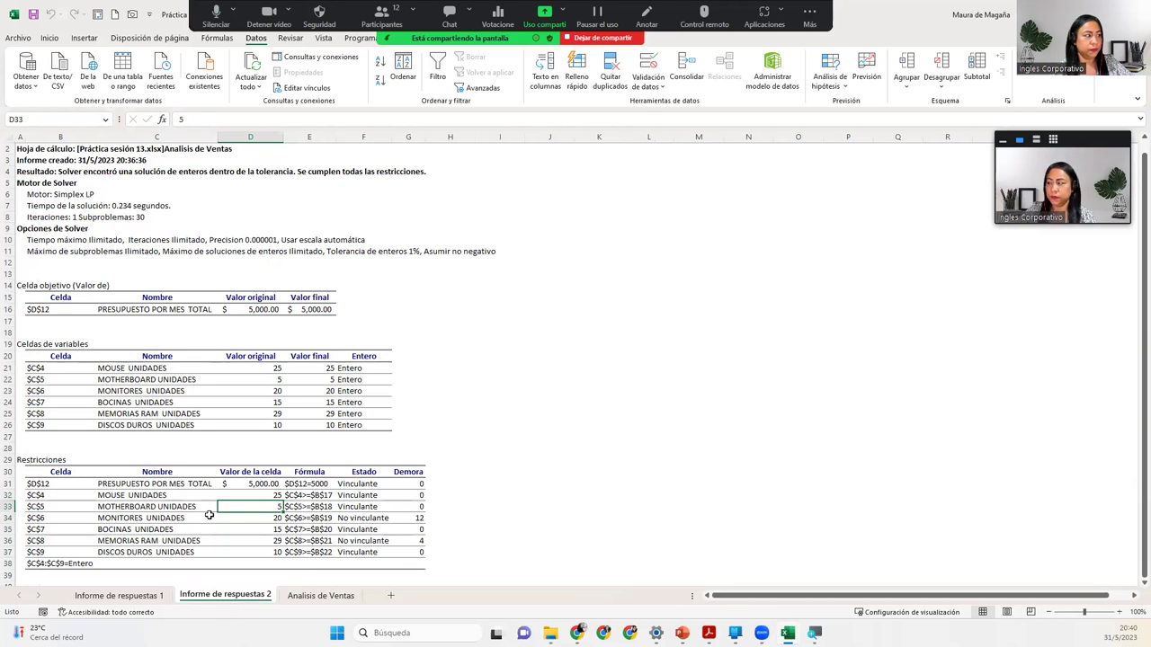
click(205, 484)
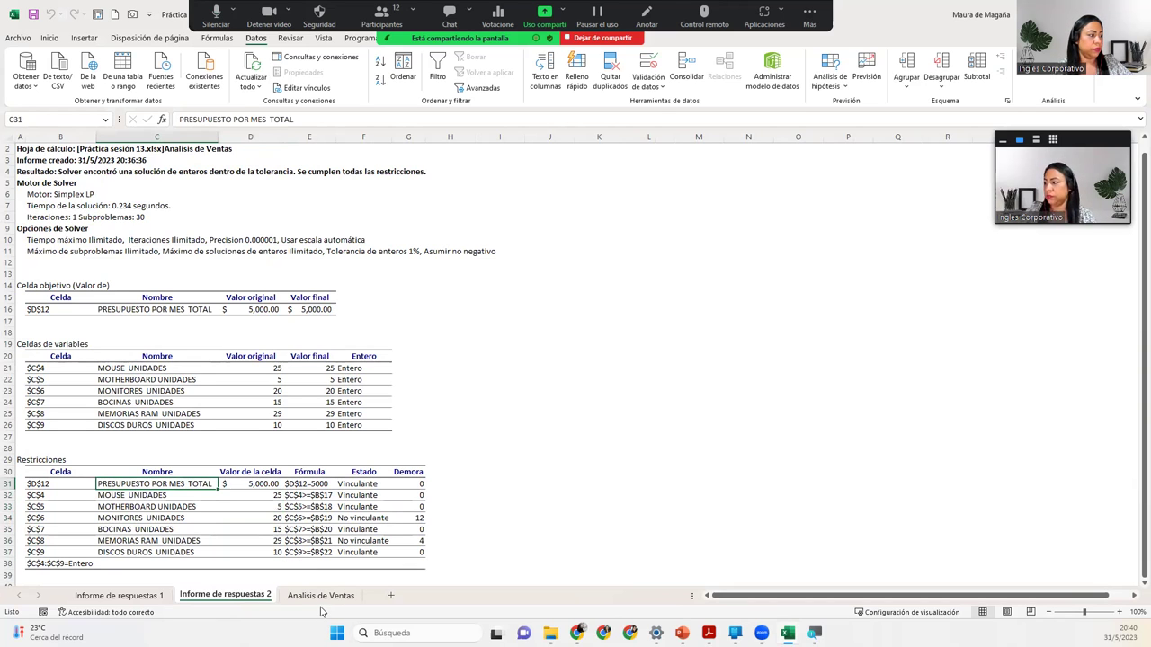
Step: Return to the Analisis de Ventas sheet and check the monthly budget total against the minimum-sales restrictions
click(312, 594)
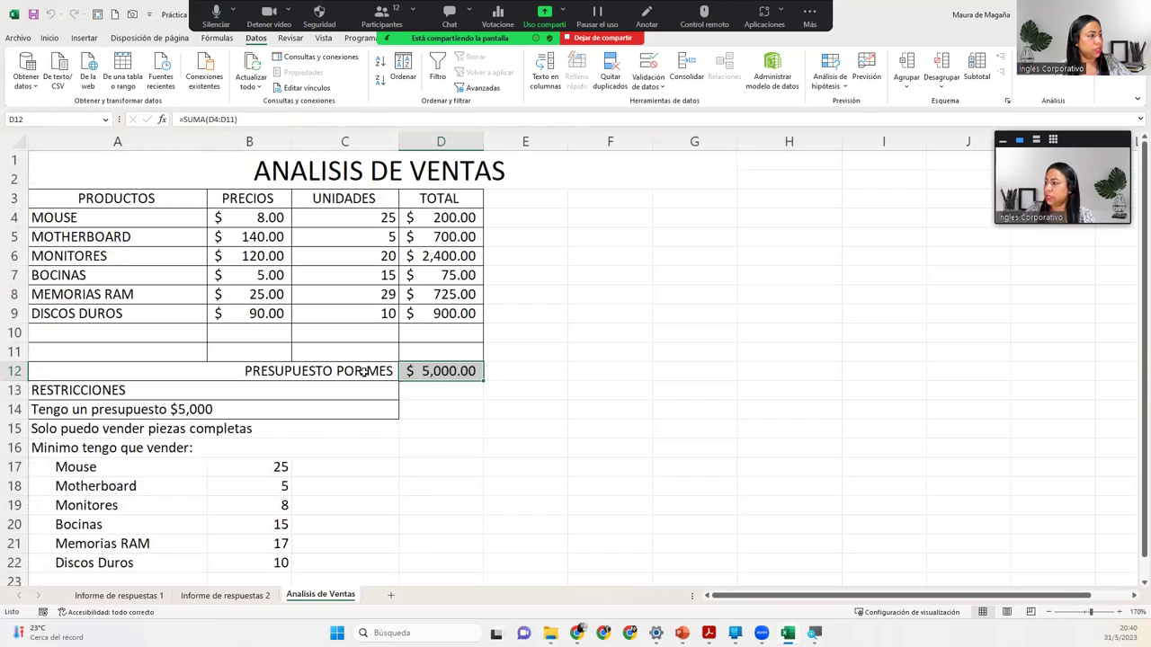
click(454, 378)
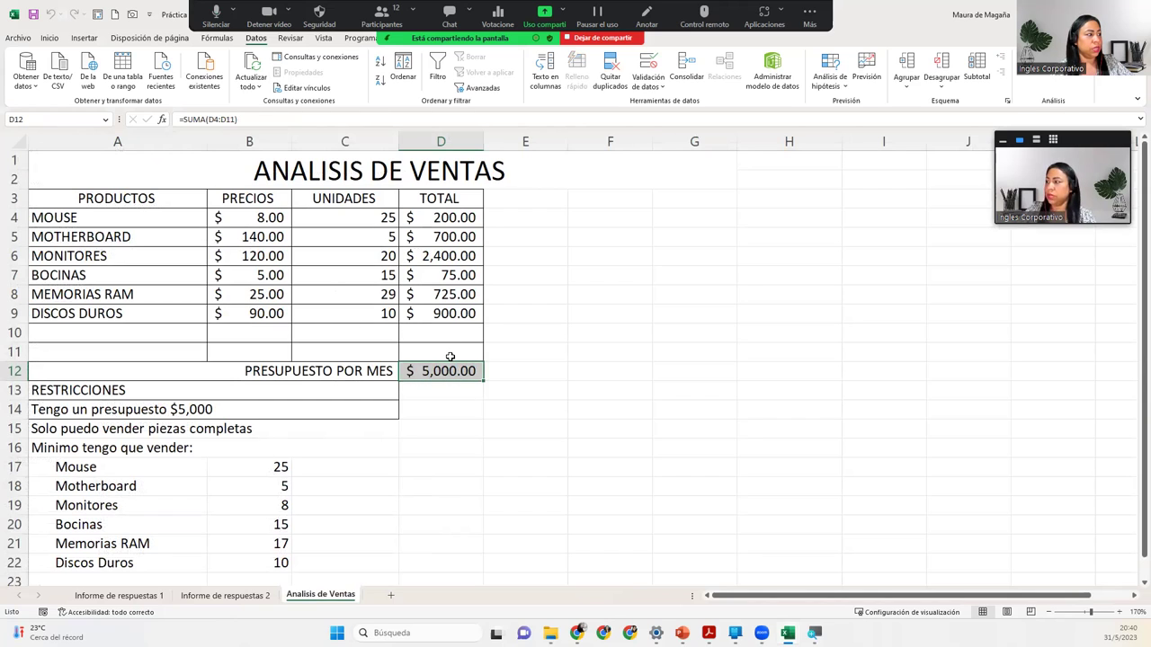
click(135, 483)
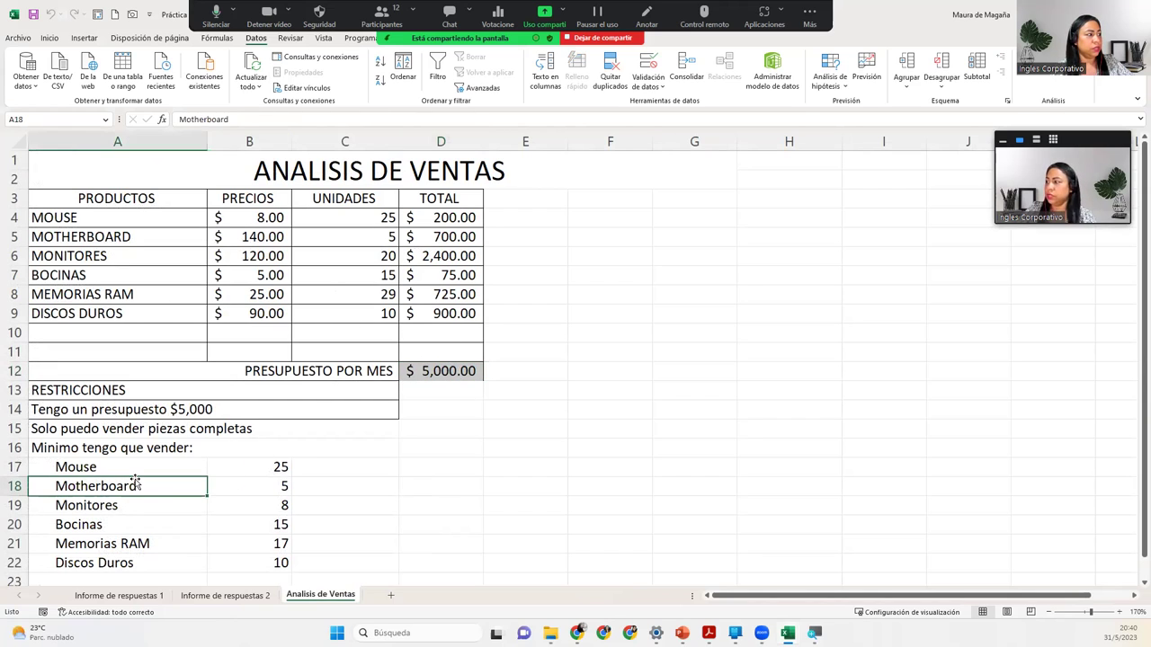
click(240, 454)
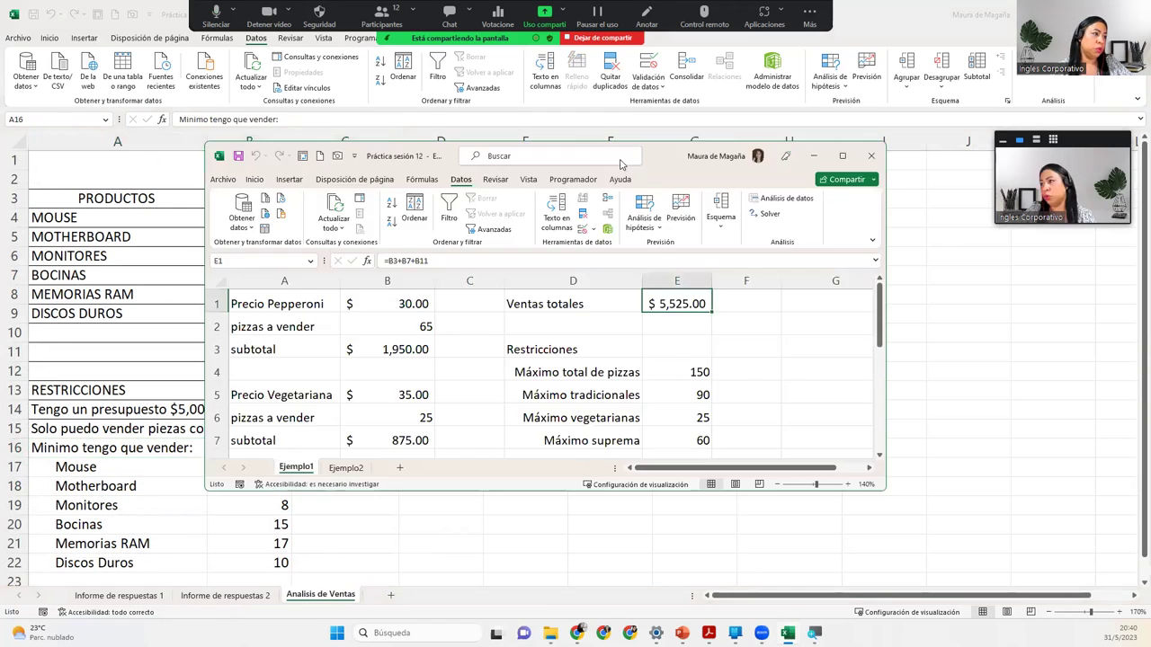
Step: Maximize the Práctica sesión 12 workbook, zoom Ejemplo1 to 160%, and solve the pizza model with the existing Solver parameters
key(super+Up)
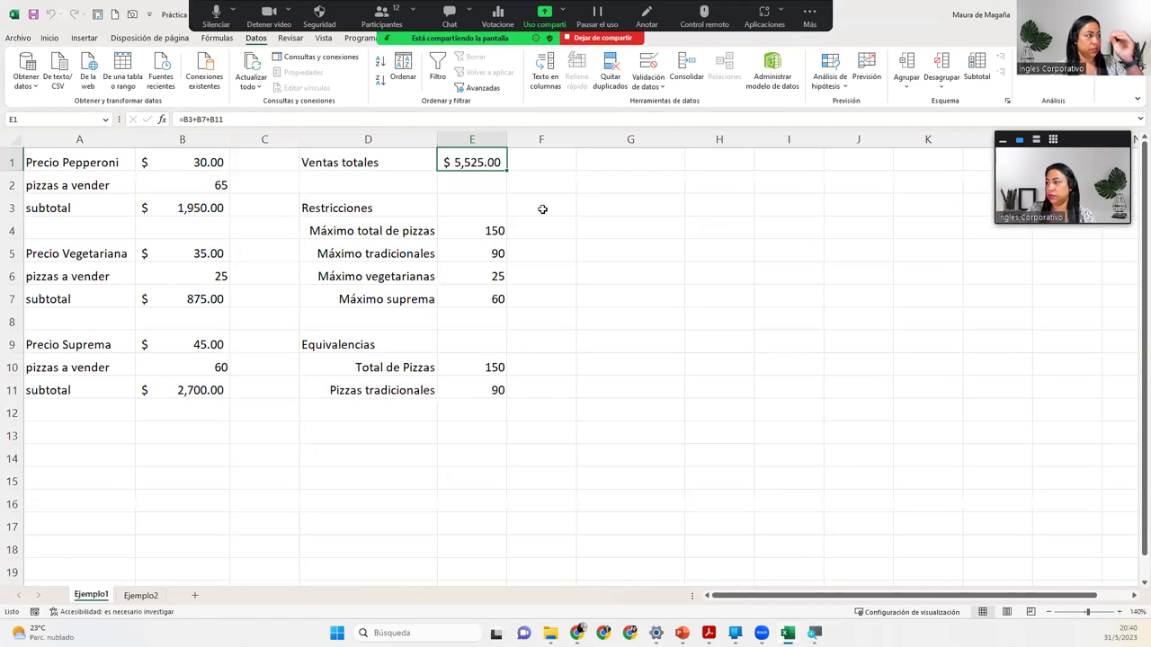
click(1119, 611)
click(1119, 611)
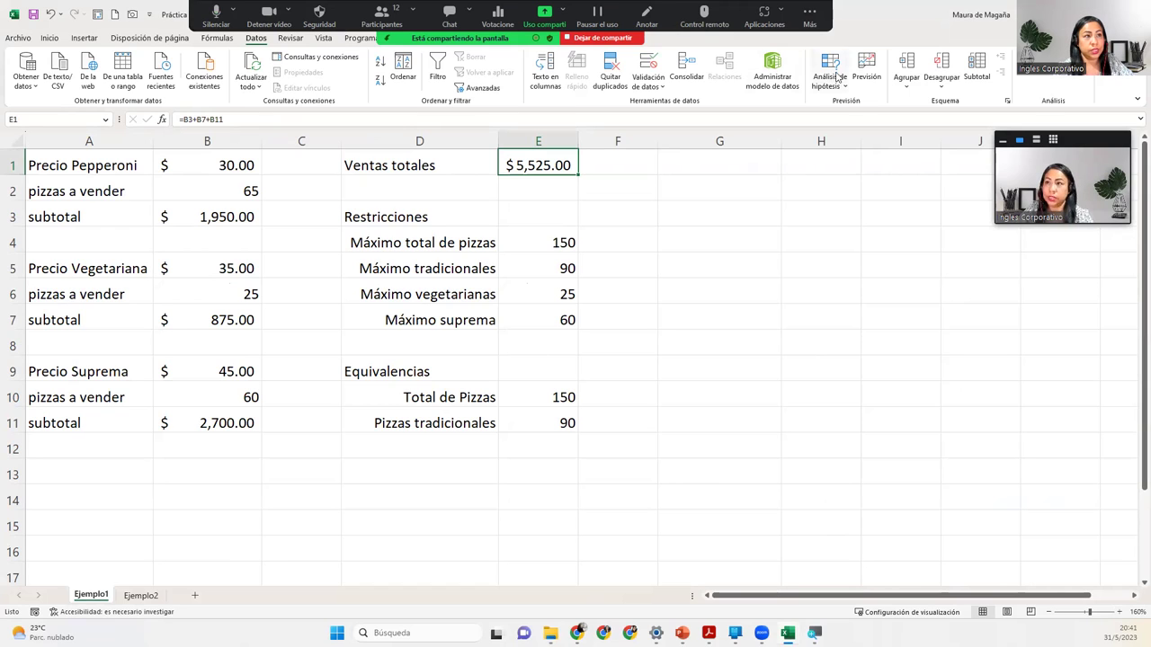
click(1052, 81)
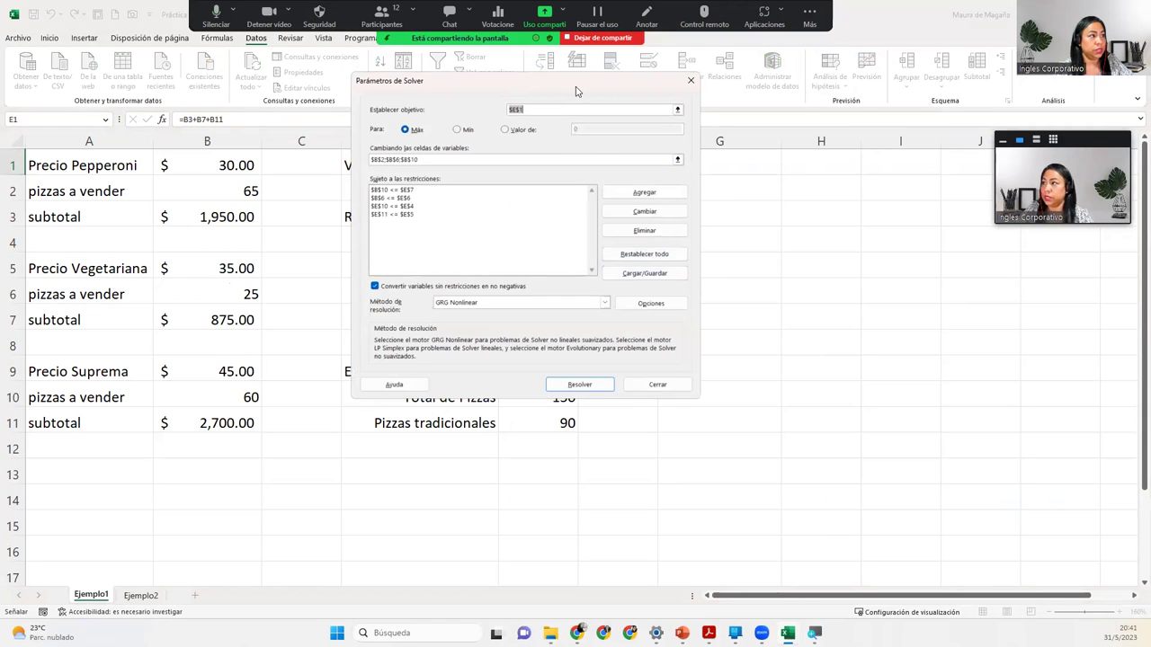
drag(582, 91, 858, 194)
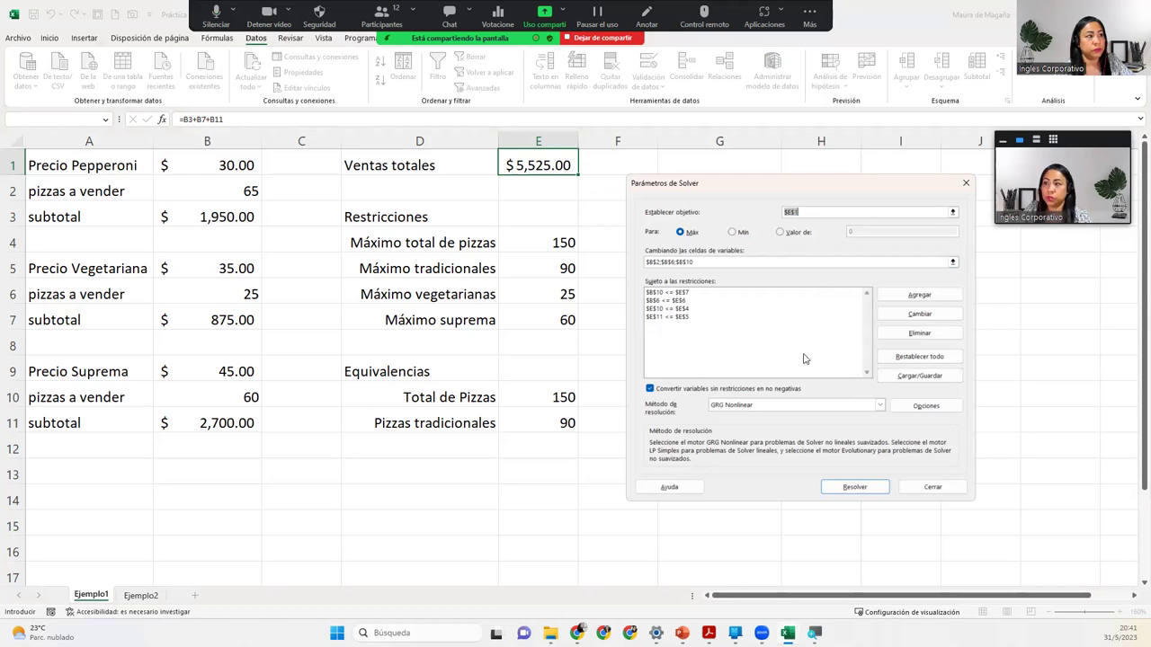
click(845, 488)
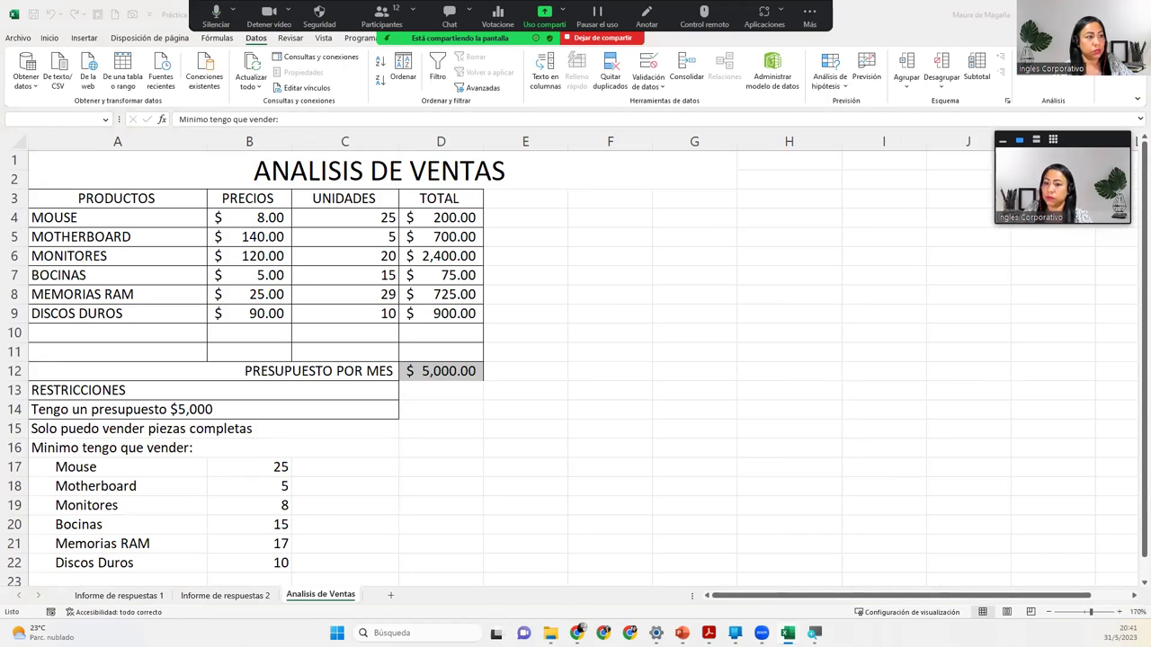
Step: Keep the Solver solution and generate only the Responder report, with Informes de esquema enabled
drag(686, 245, 673, 187)
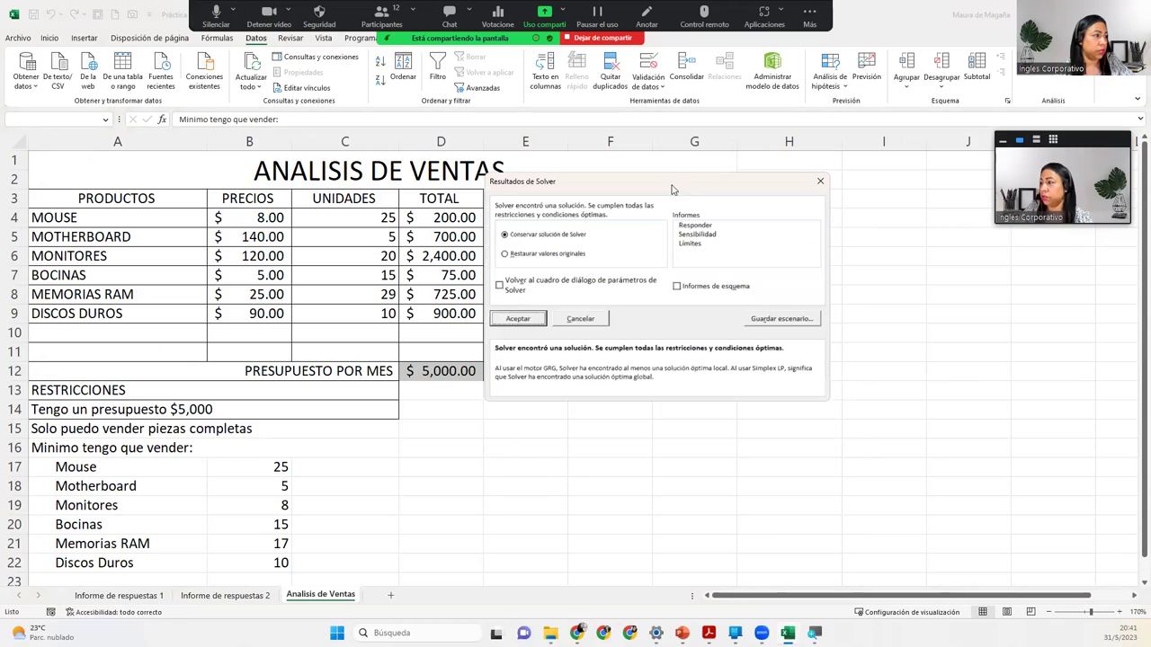
click(709, 227)
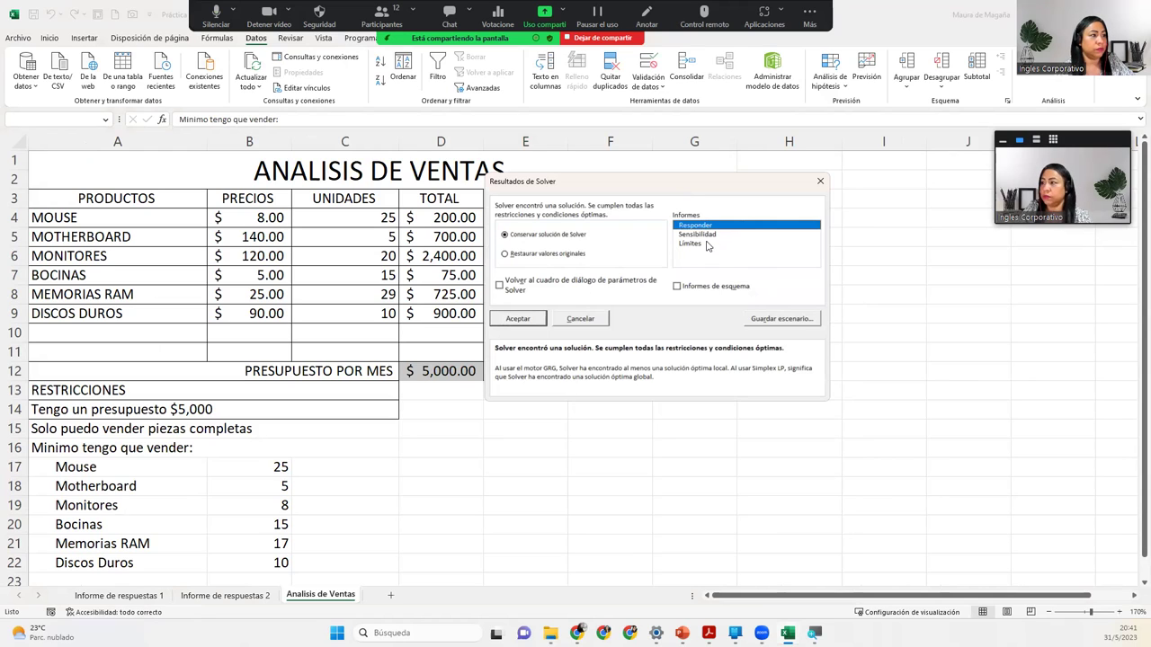
click(709, 235)
click(705, 244)
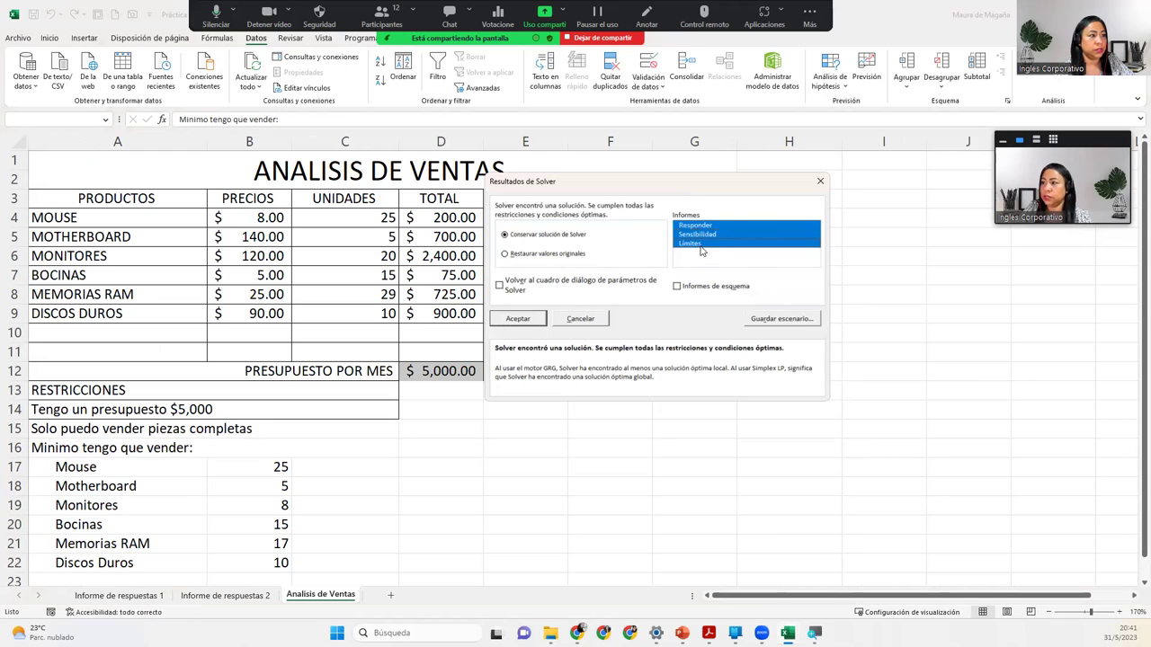
click(706, 244)
click(710, 234)
click(685, 226)
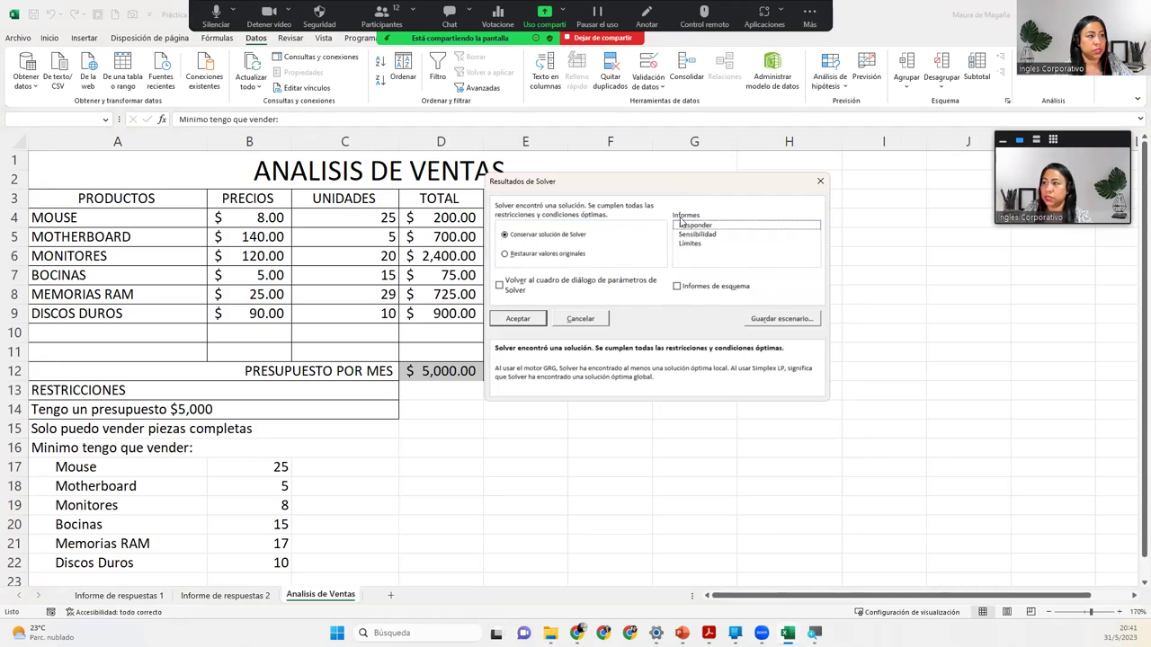
click(683, 227)
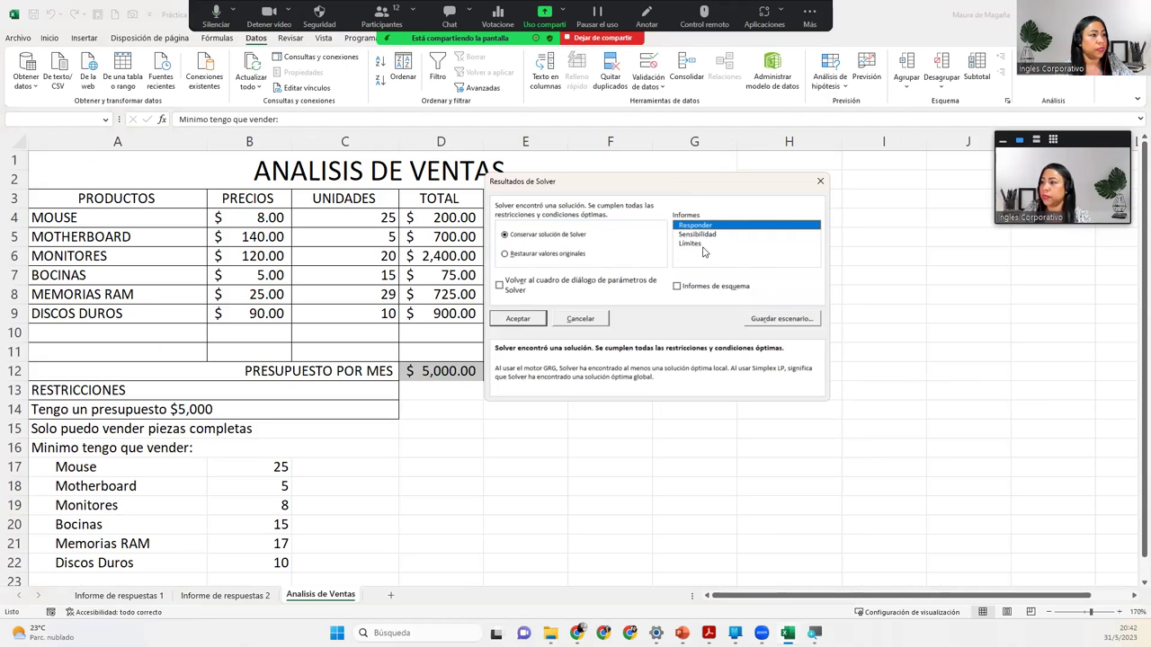
click(679, 287)
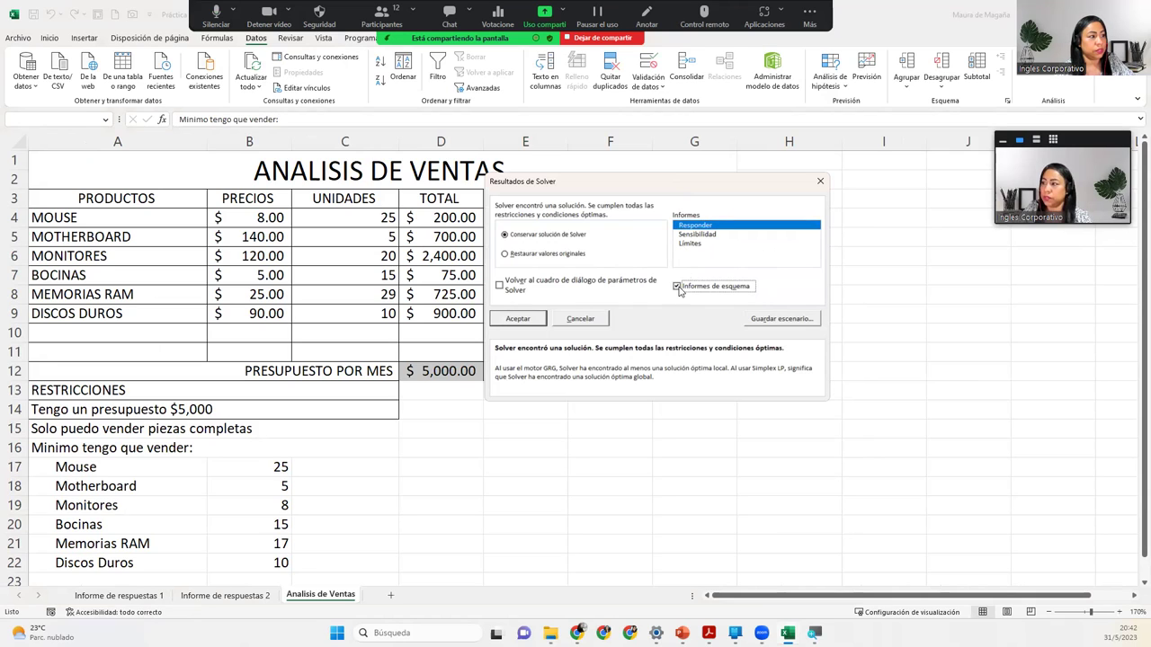
click(518, 320)
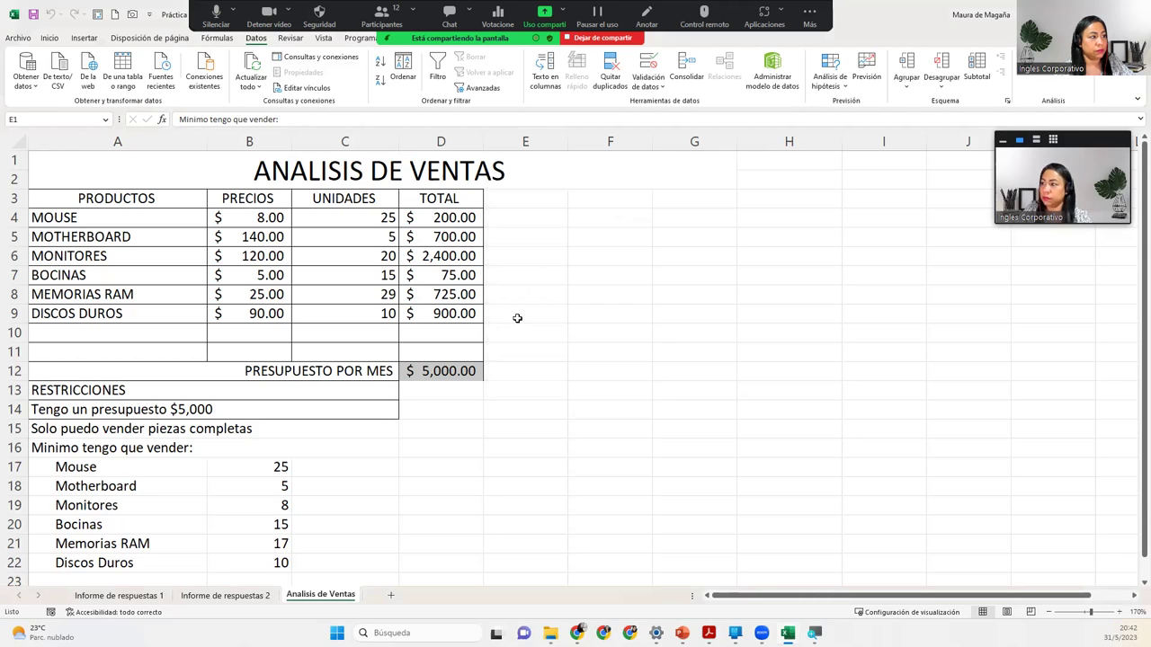
Step: Switch back to Práctica sesión 12 and examine the Restricciones and Celdas de variables values in Informe de respuestas 1
click(157, 597)
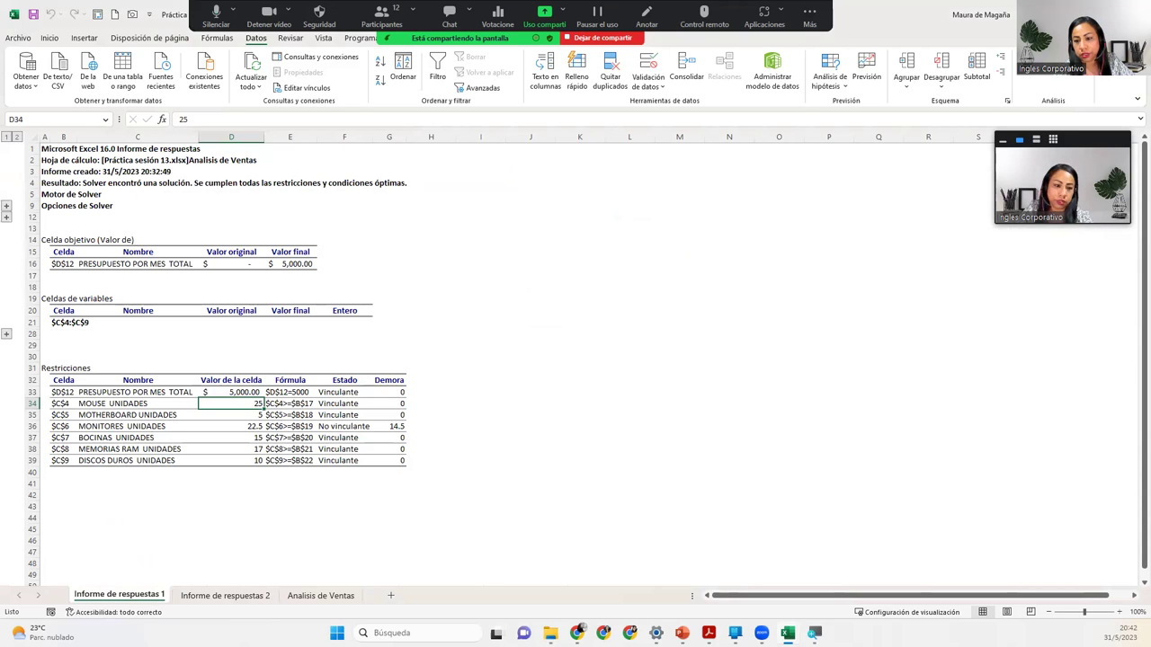
key(alt+Tab)
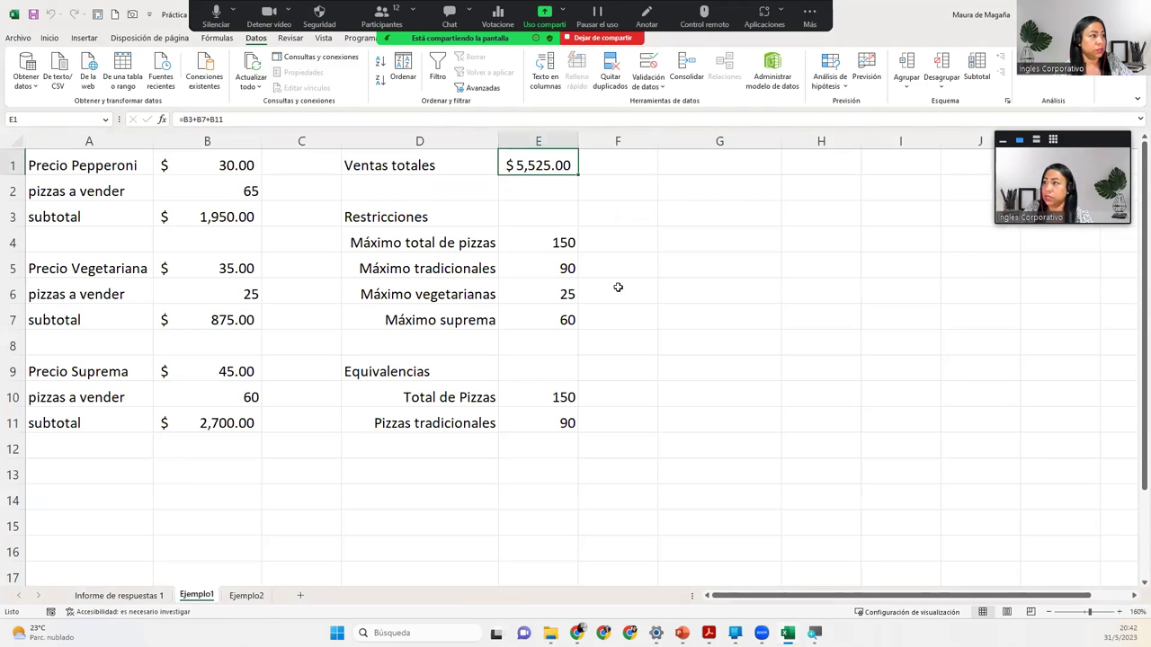
click(564, 334)
click(486, 264)
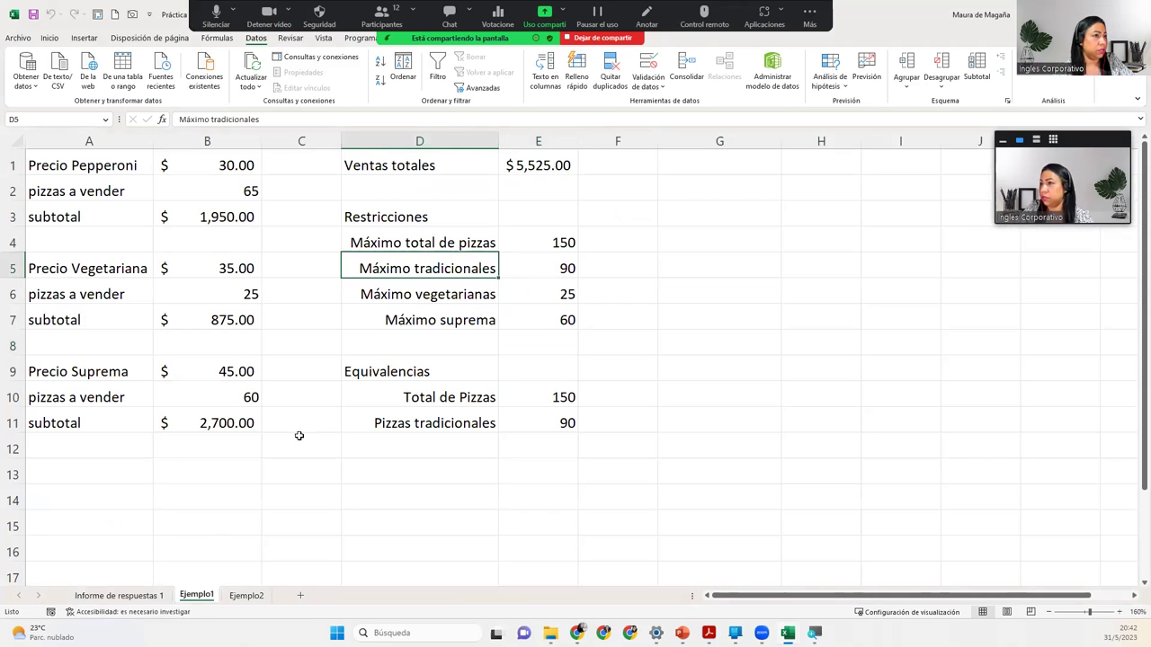
click(153, 596)
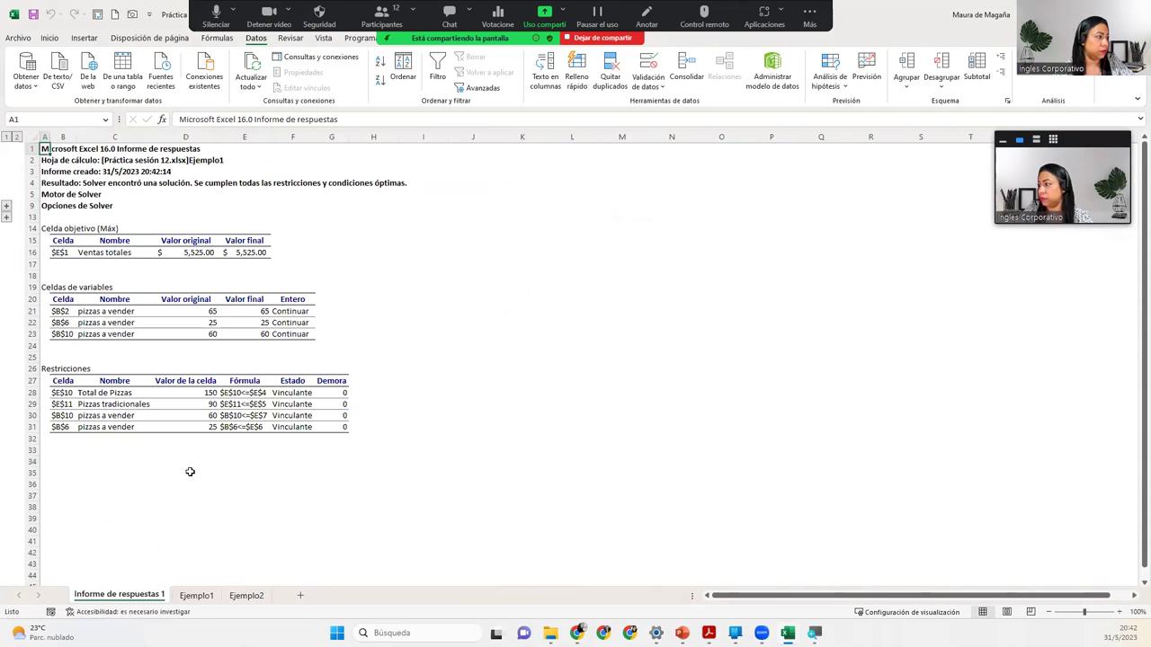
click(194, 393)
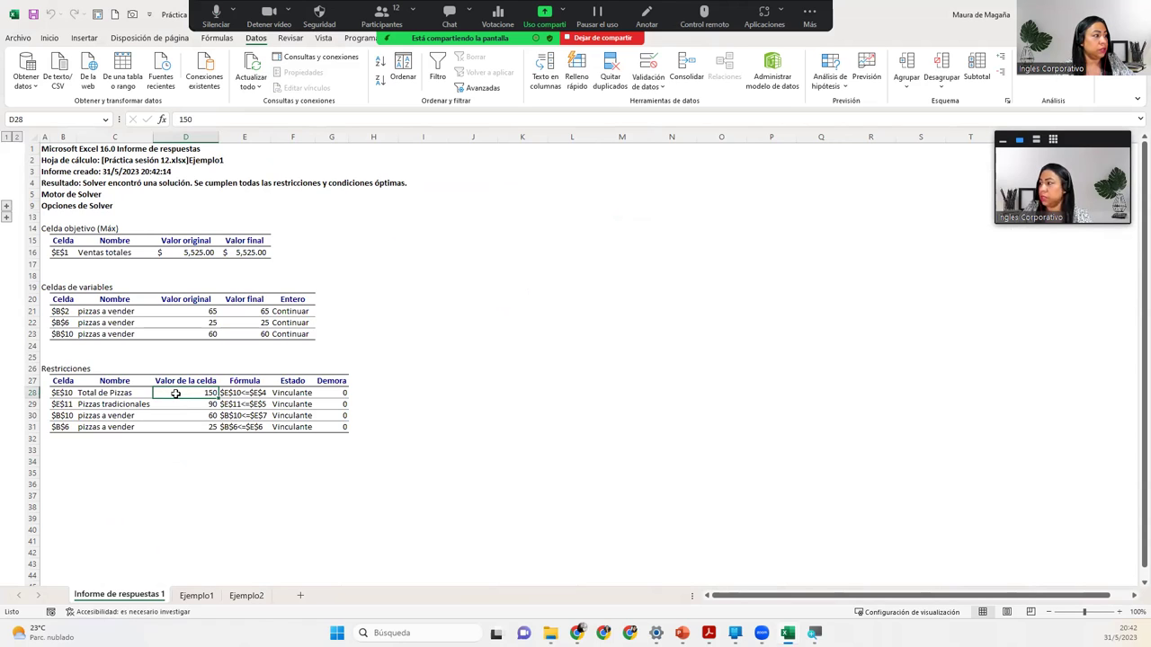
click(171, 404)
click(169, 415)
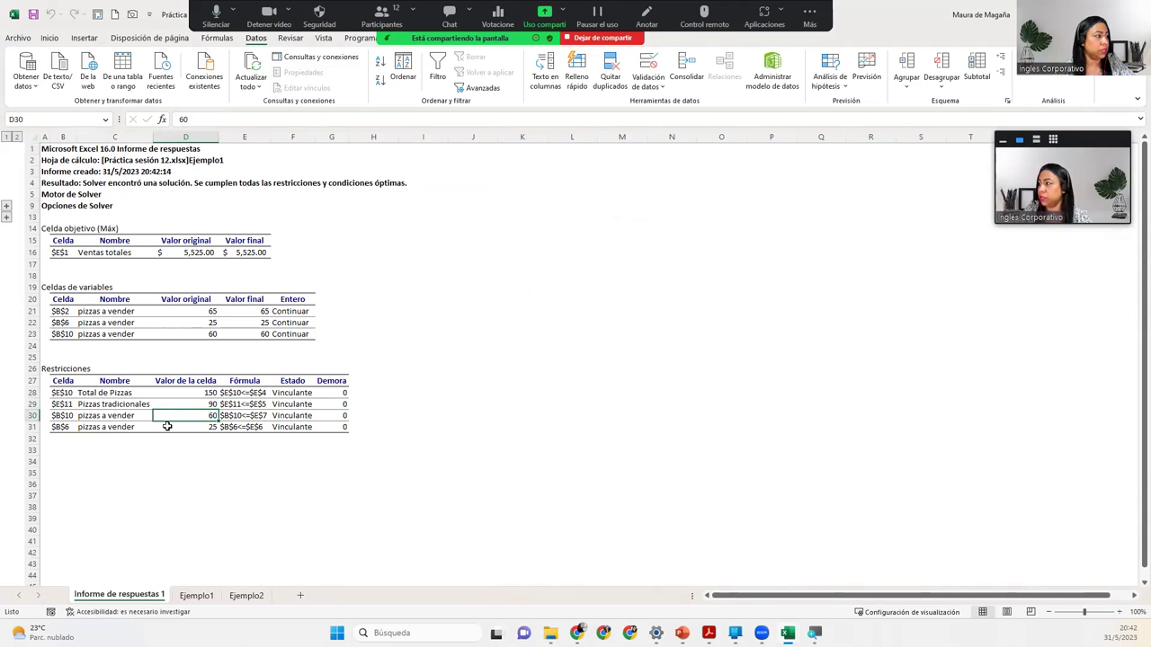
click(167, 426)
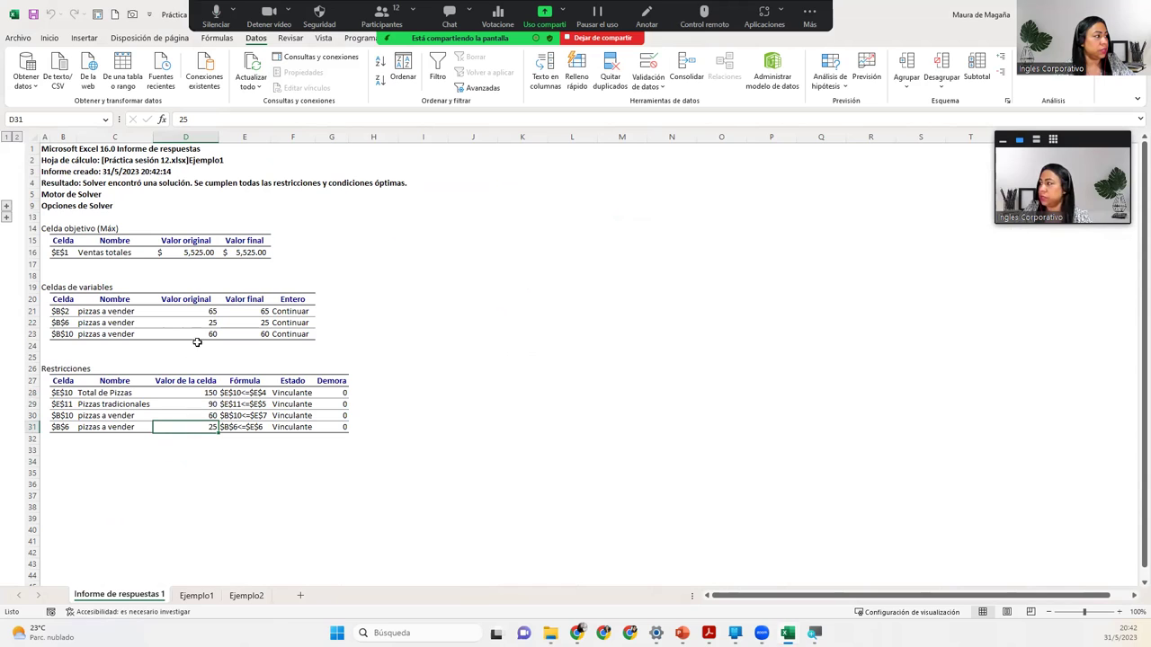
click(202, 311)
drag(200, 323, 198, 334)
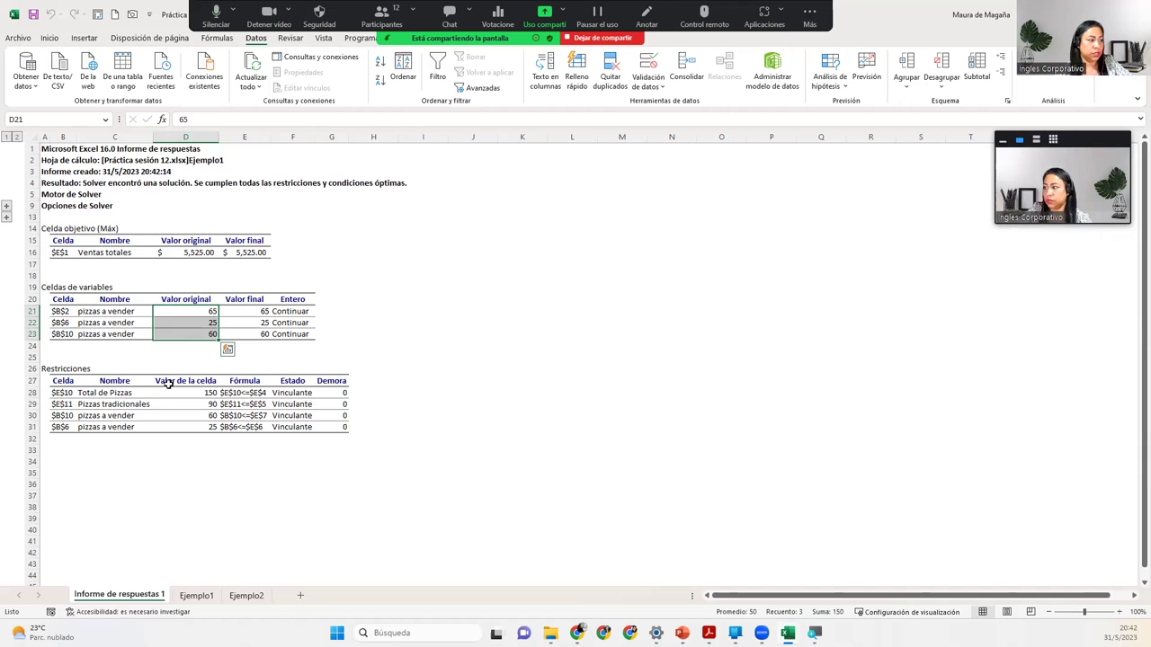
Step: Solve the Ejemplo1 sales model again, keeping the solution and generating the Responder, Sensibilidad and Límites reports with Informes de esquema enabled
click(205, 600)
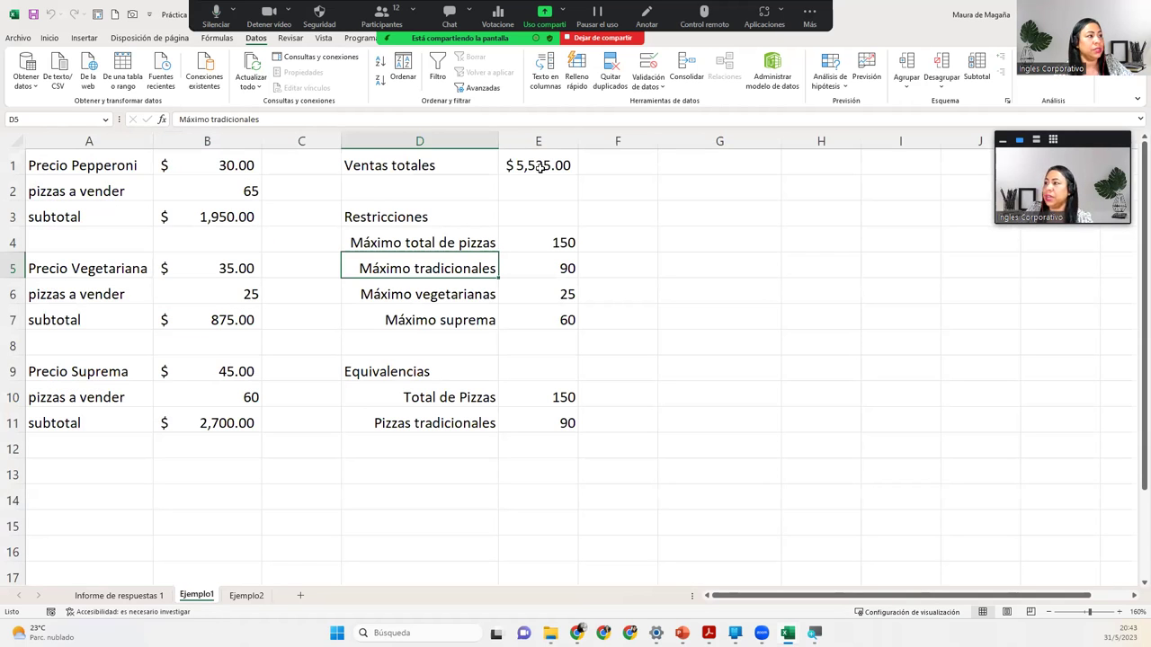
click(540, 167)
click(1026, 77)
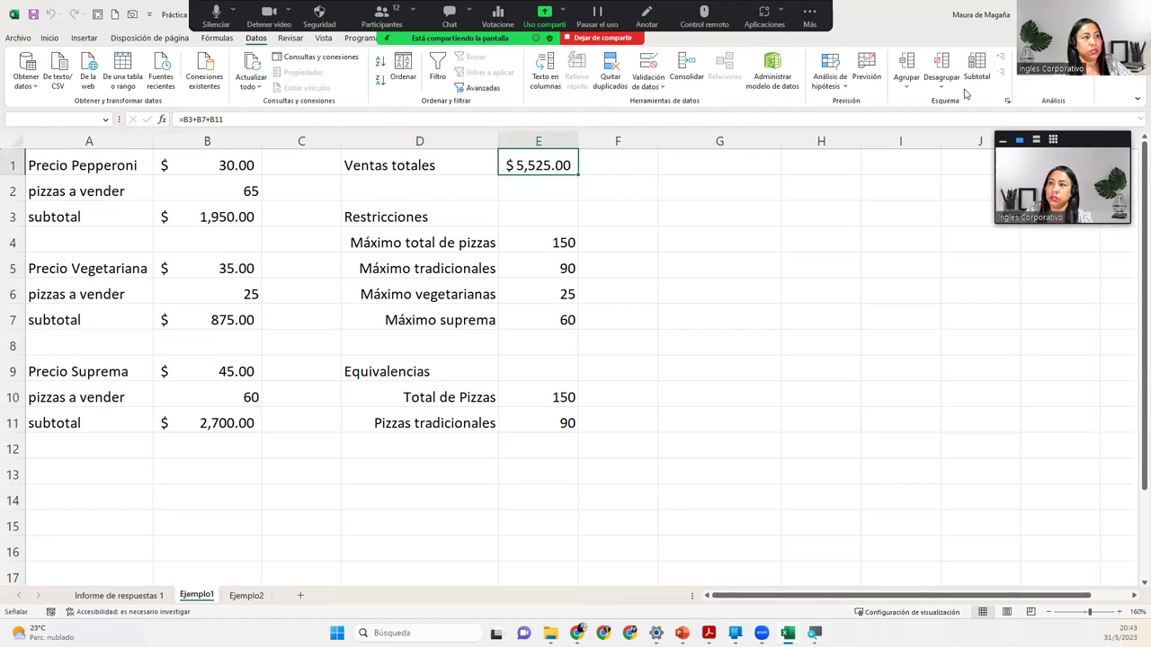
click(676, 419)
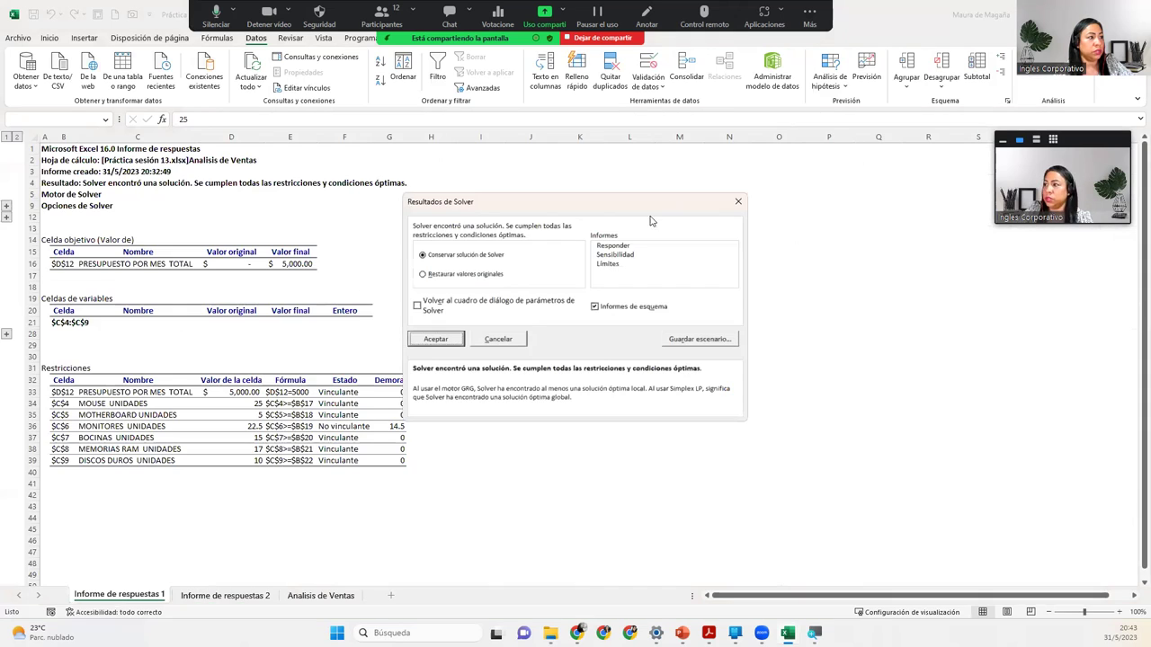
click(629, 248)
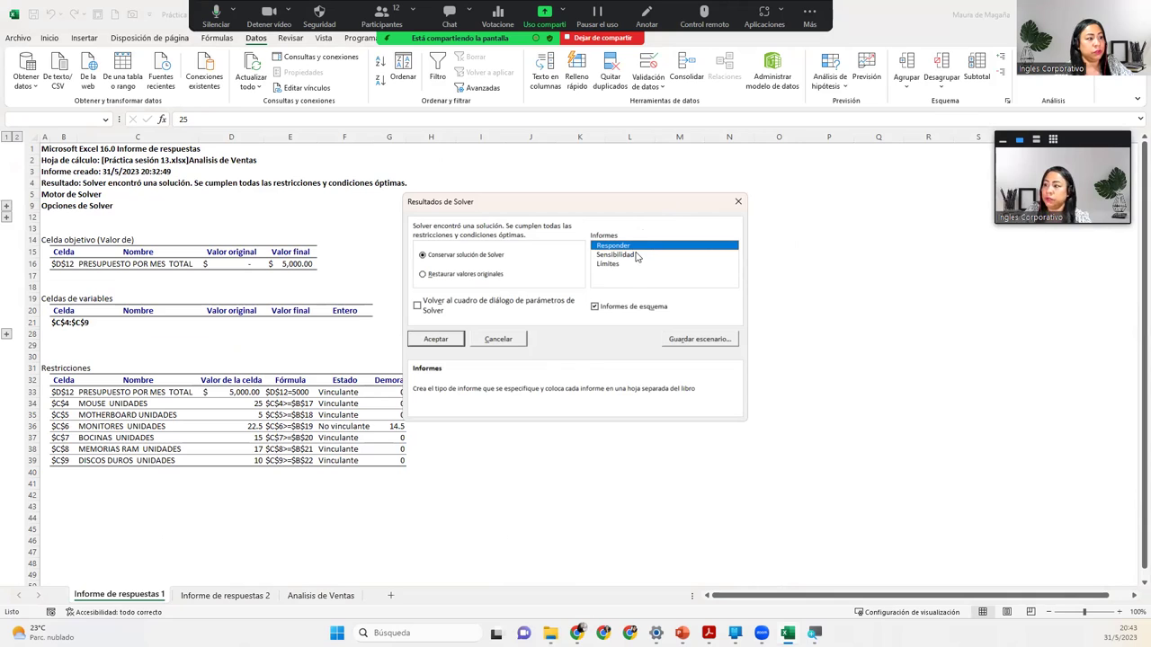
click(620, 256)
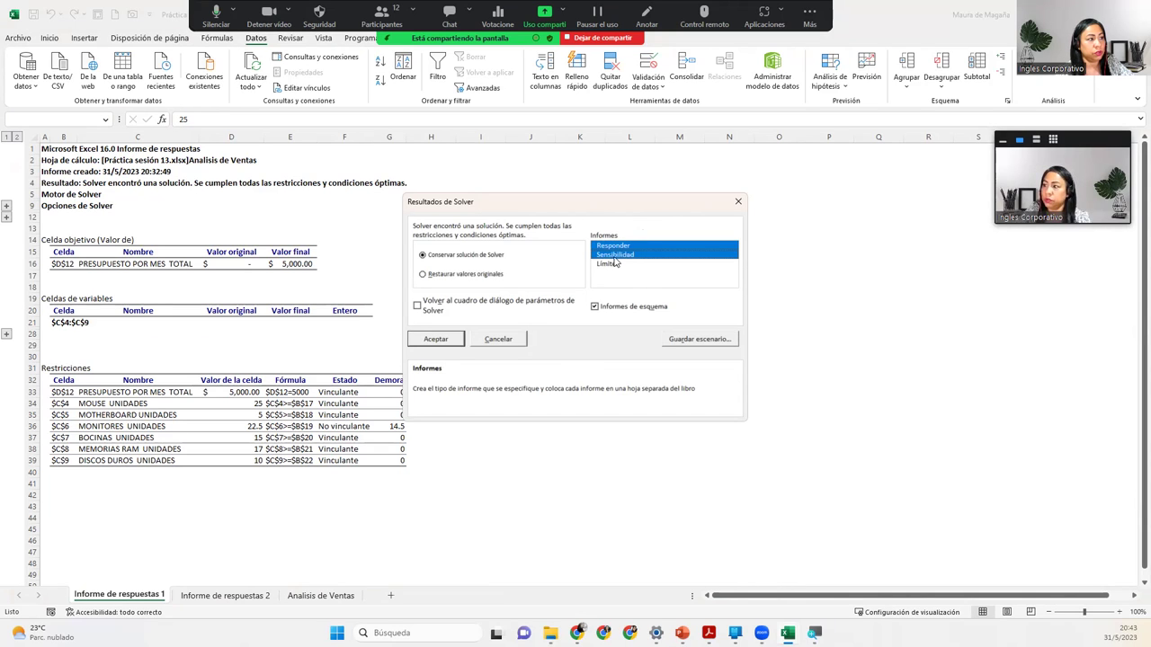
click(614, 263)
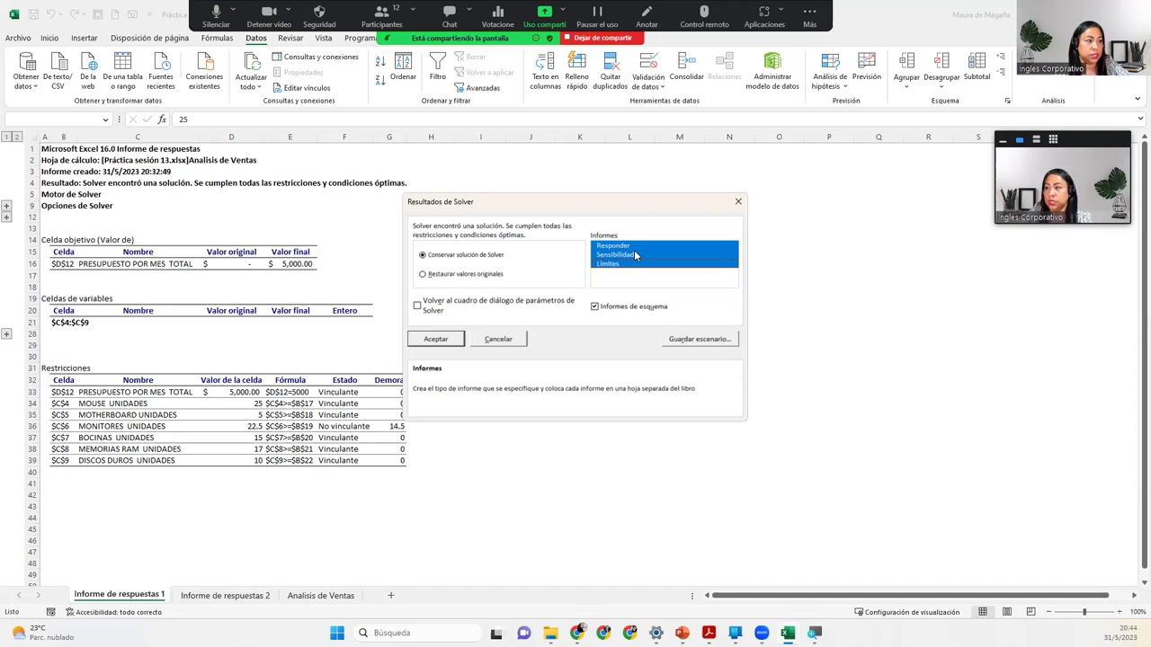
click(436, 341)
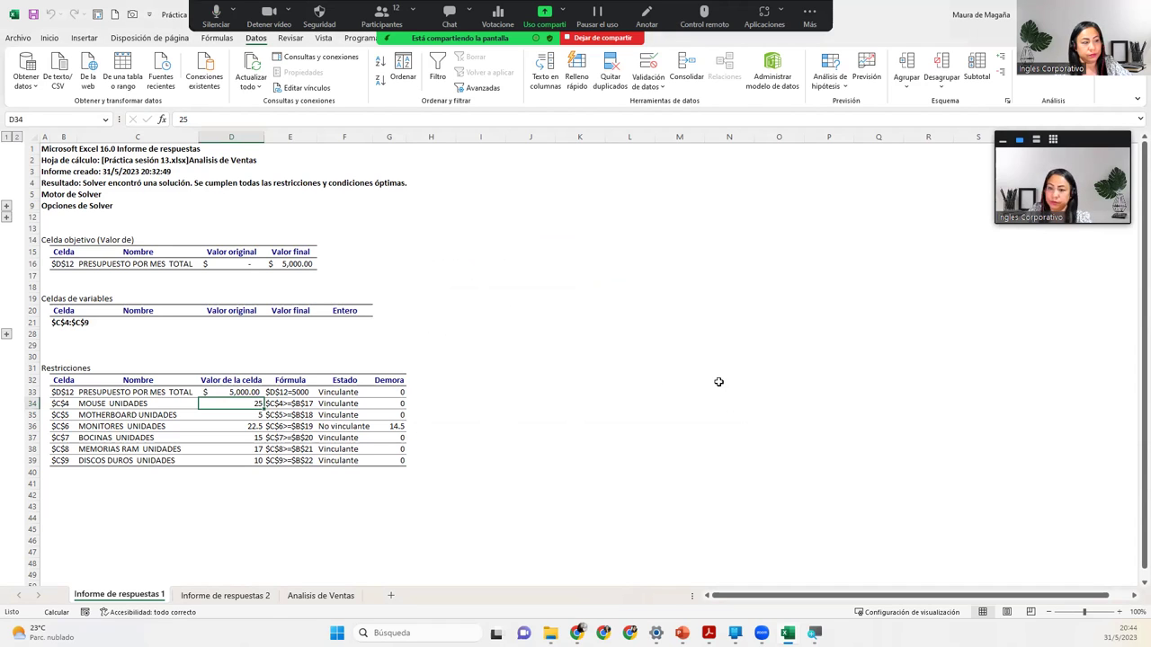
Step: Return to Práctica sesión 12 and examine the tables in Informe de sensibilidad 1 and Informe de límites 1
click(635, 414)
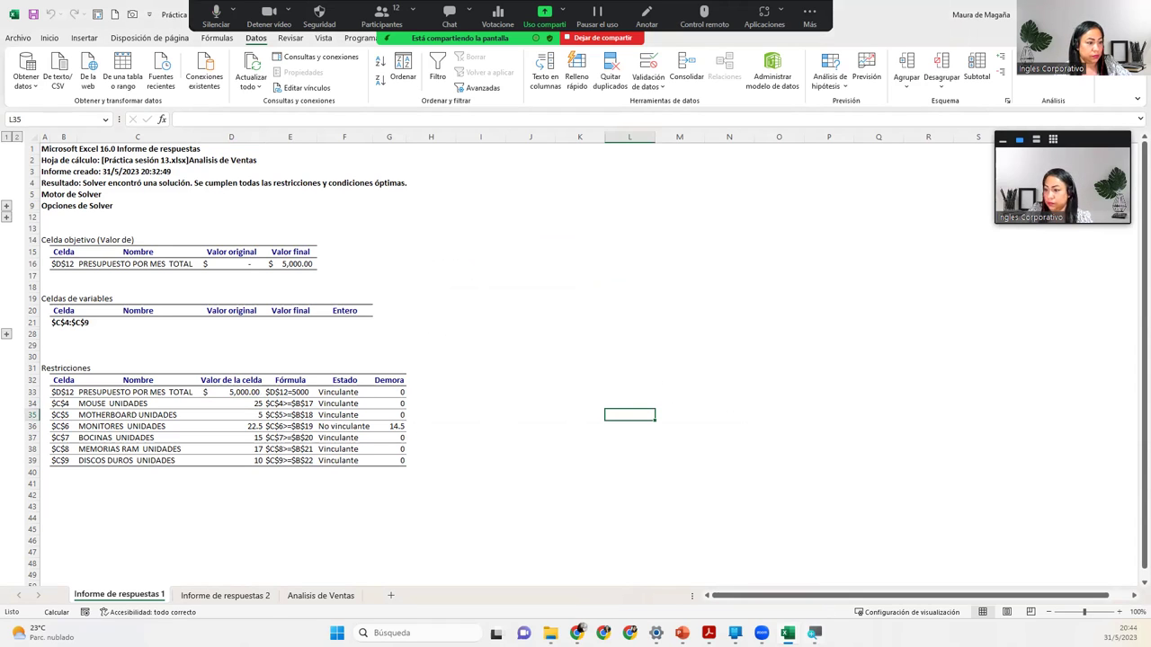
mouse_move(788, 633)
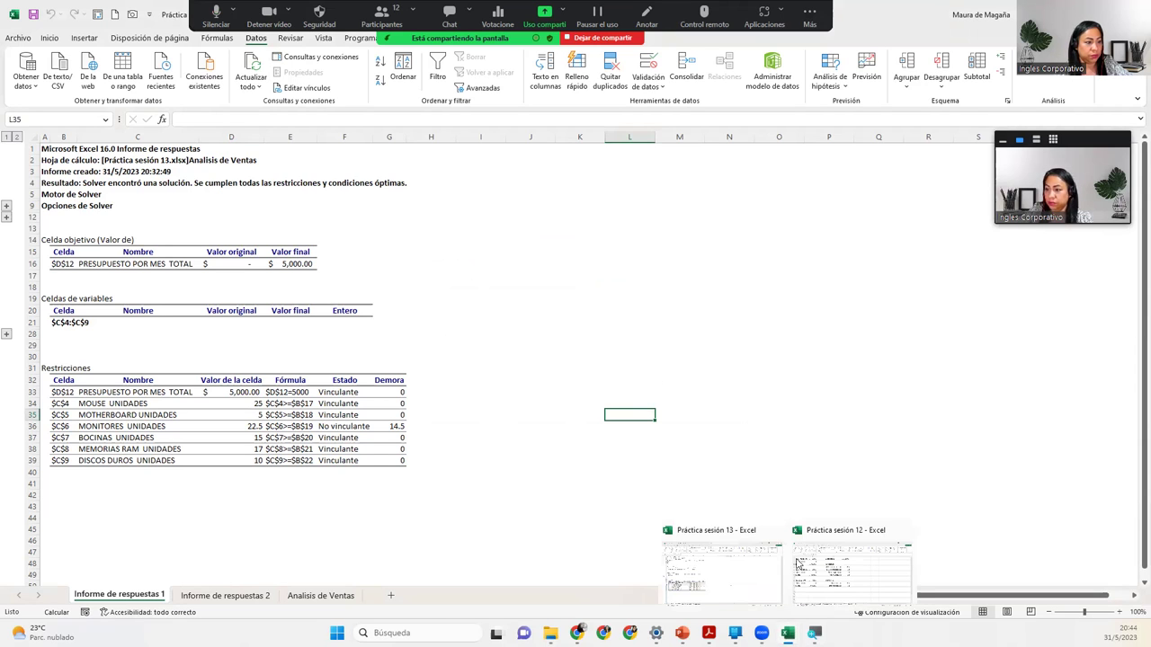
click(821, 554)
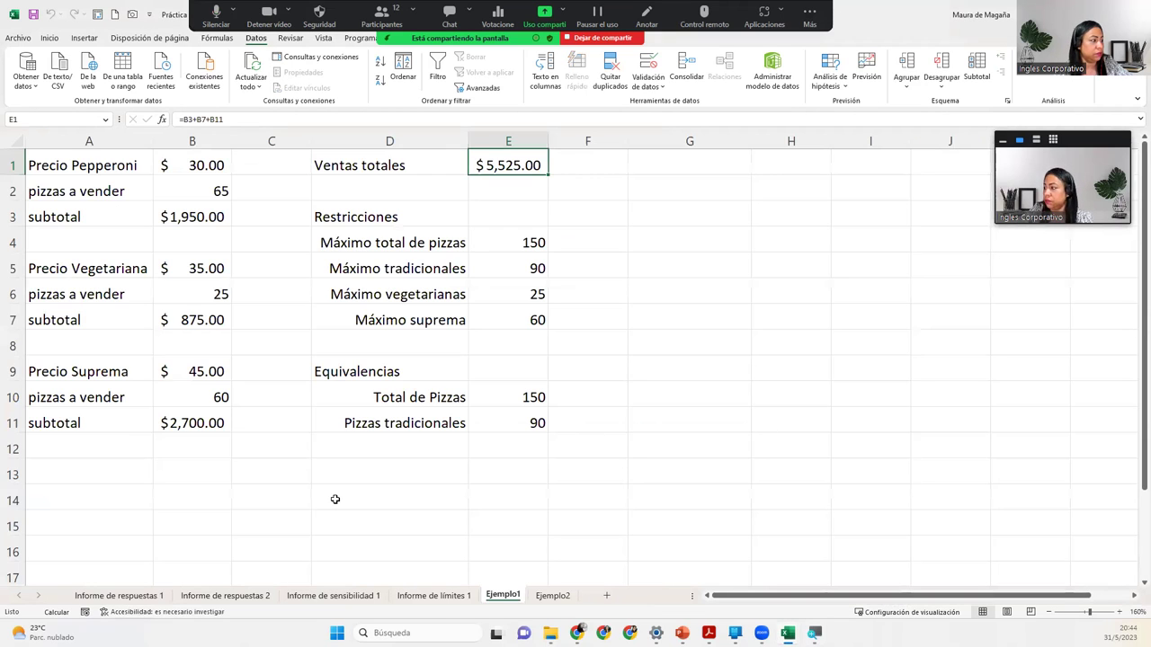
click(322, 597)
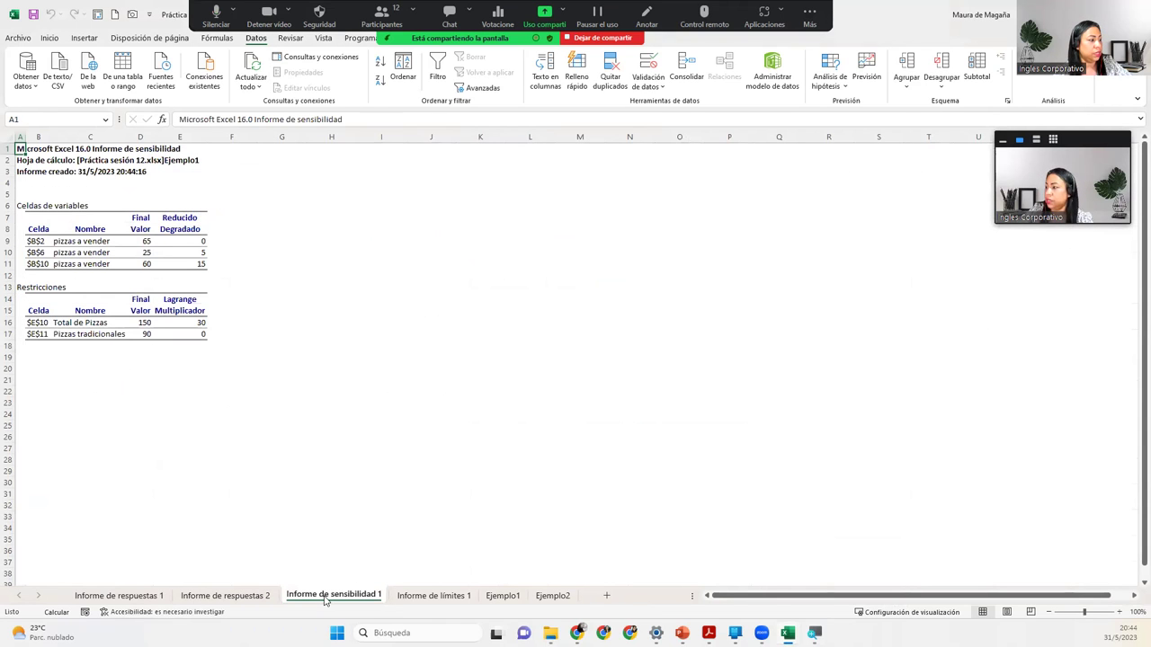
click(405, 596)
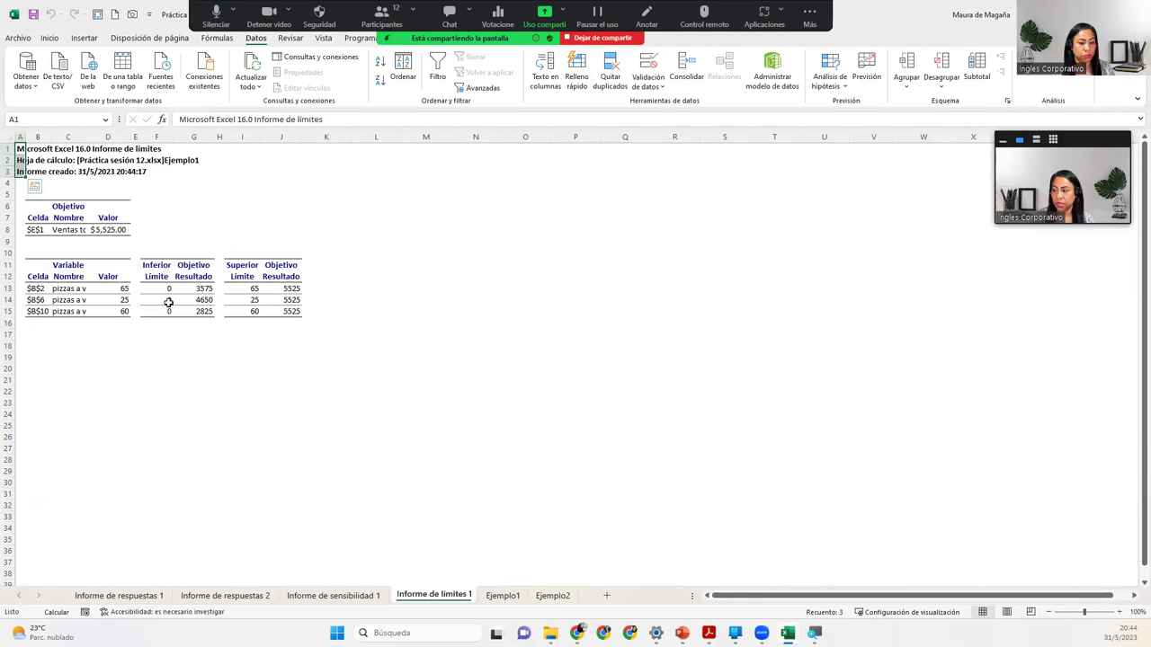
click(238, 594)
click(296, 596)
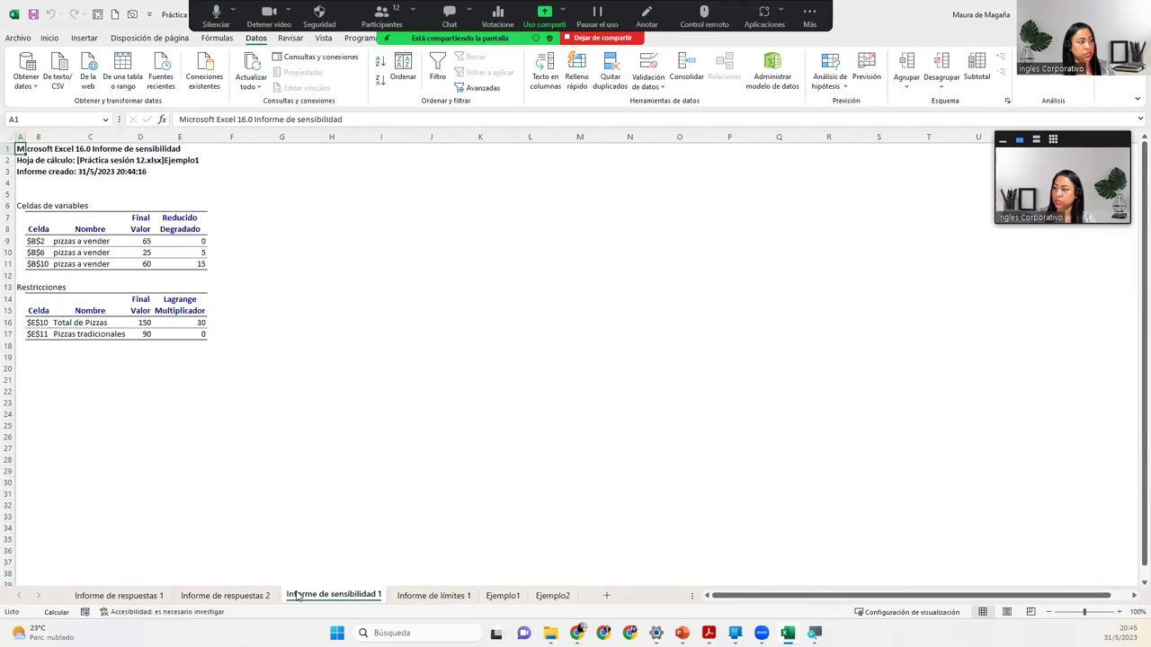
click(405, 598)
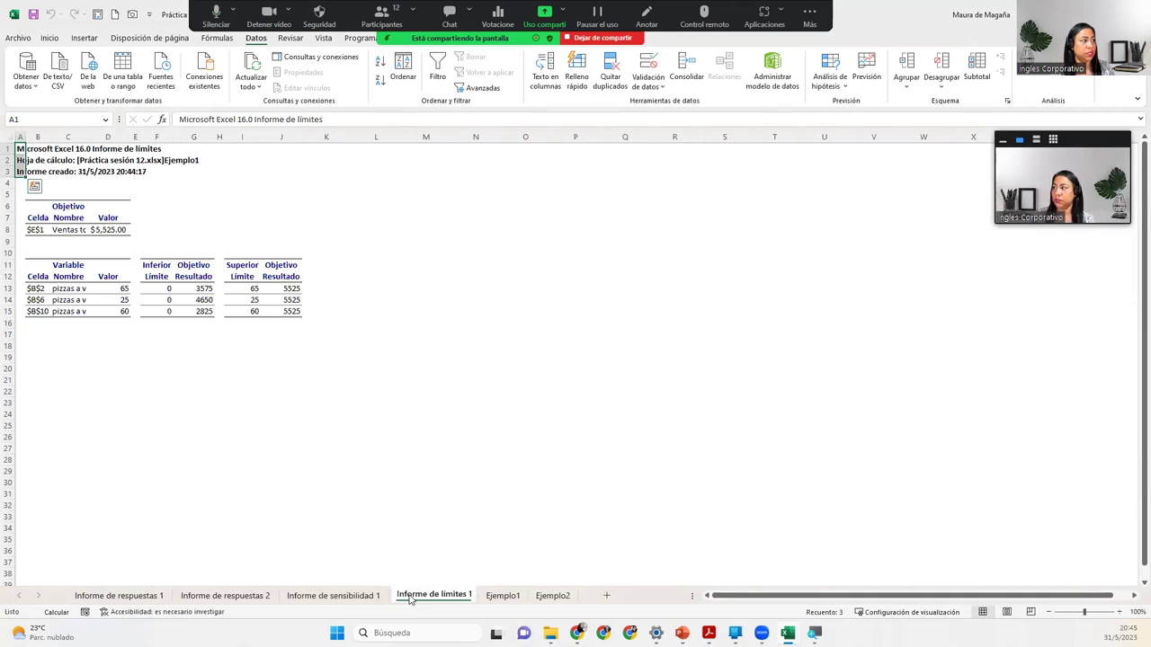
click(97, 150)
click(59, 149)
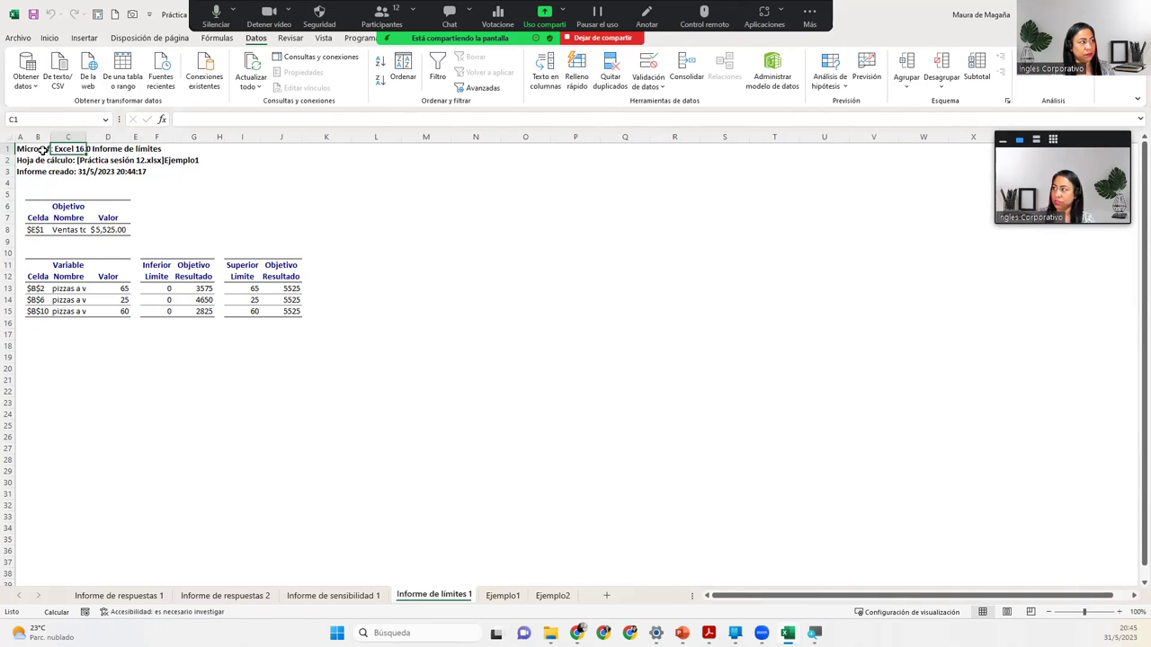
Step: Examine Informe de sensibilidad 1 and Informe de respuestas 2, expanding and then collapsing the Motor de Solver and Opciones de Solver details
click(310, 595)
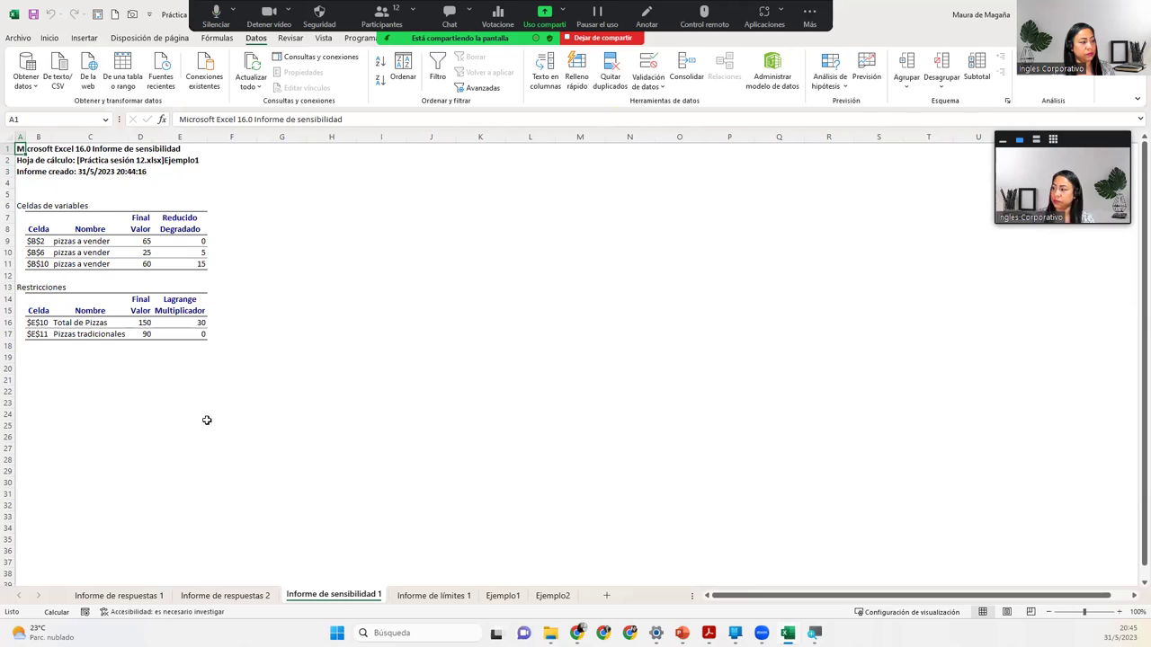
click(237, 598)
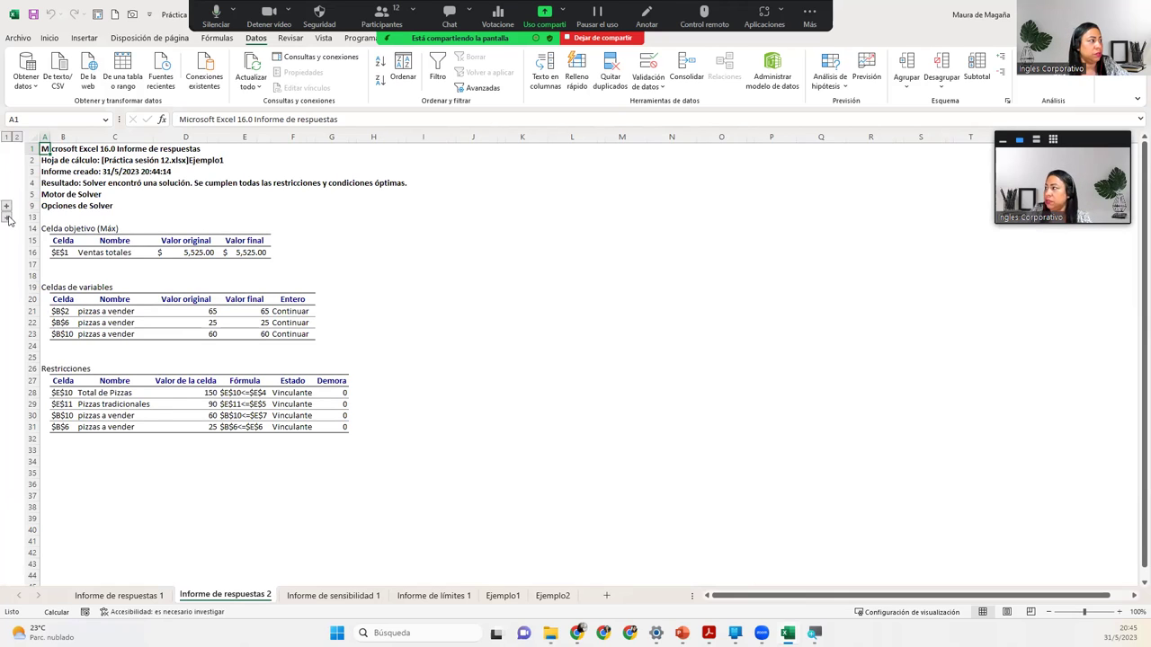
click(6, 216)
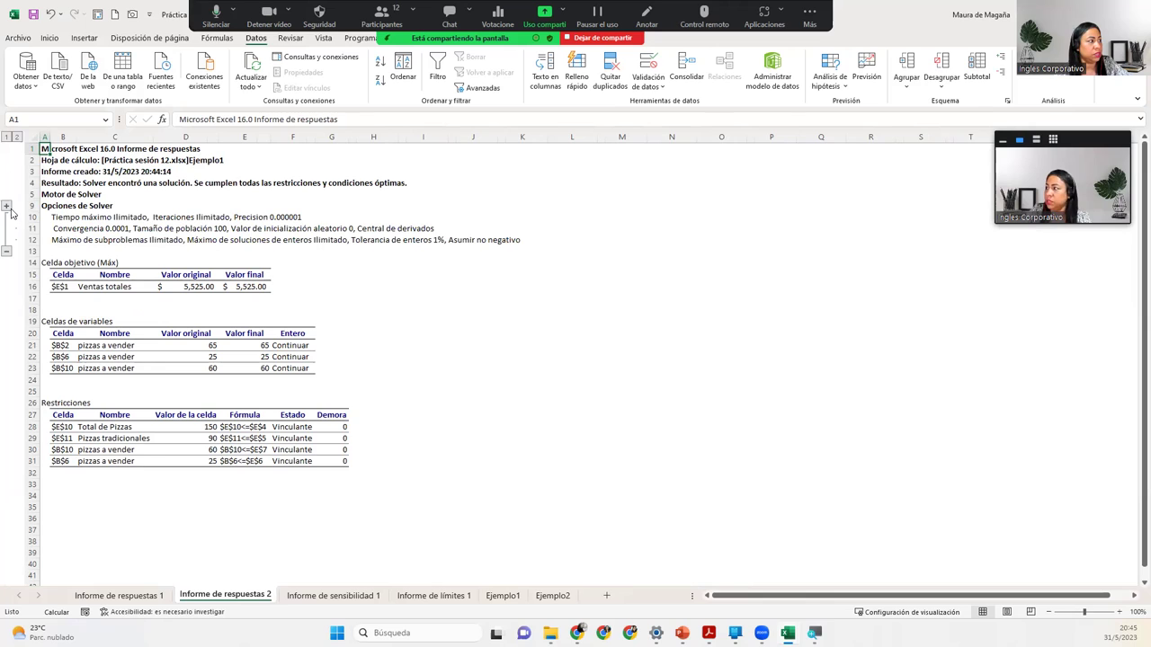
click(8, 205)
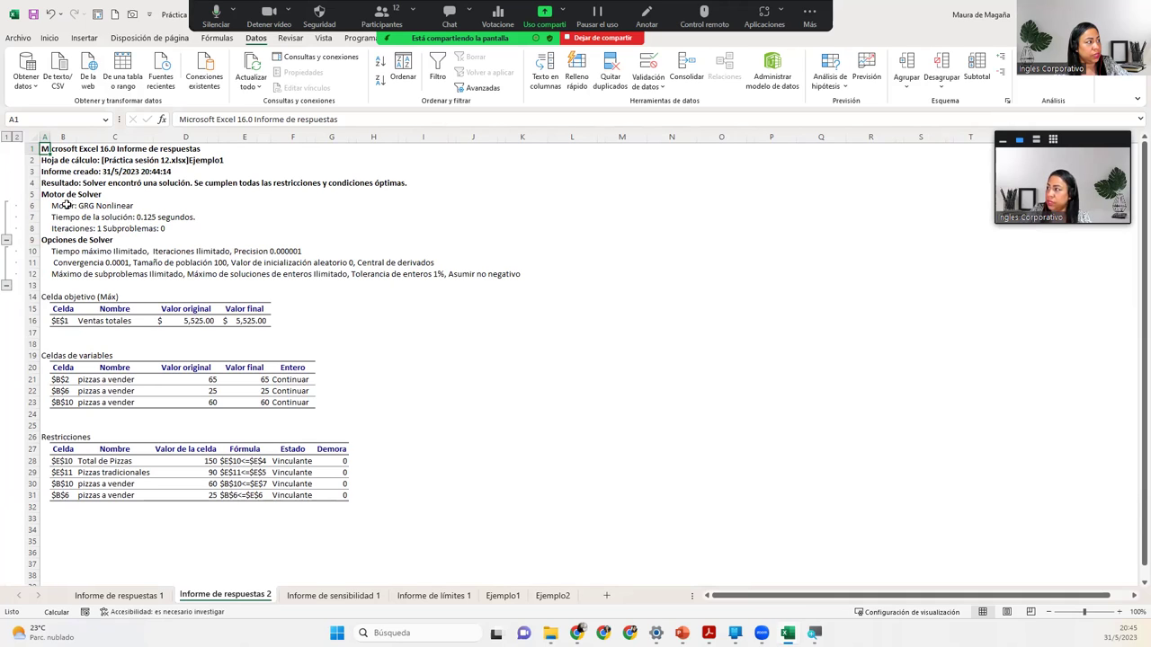
click(6, 241)
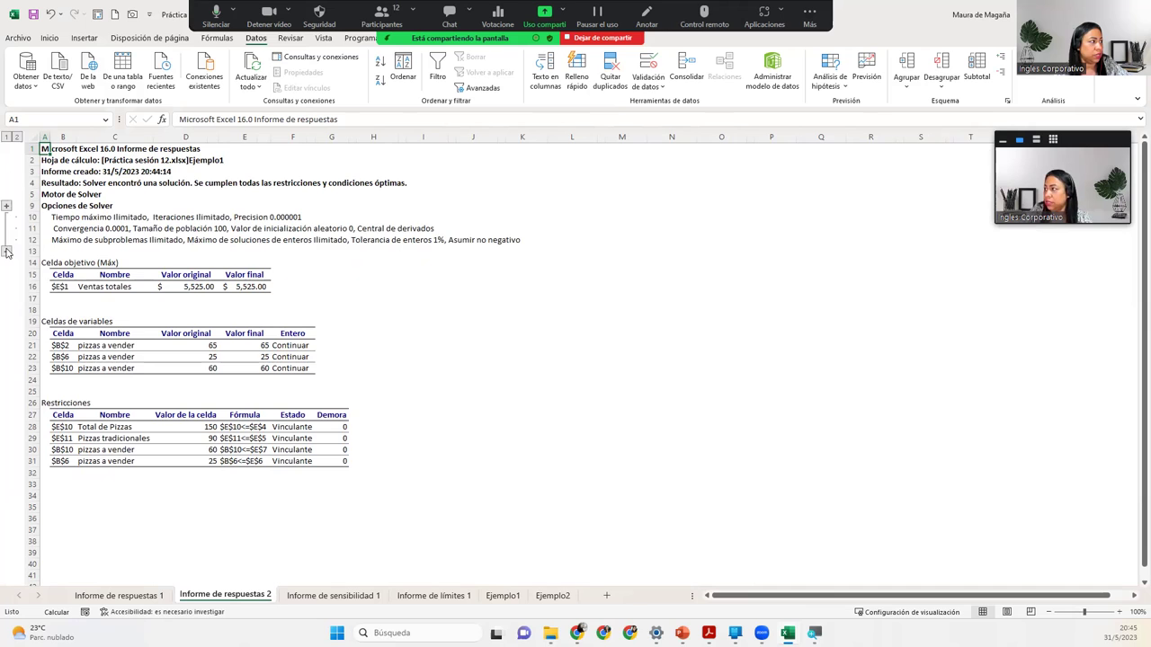
click(6, 250)
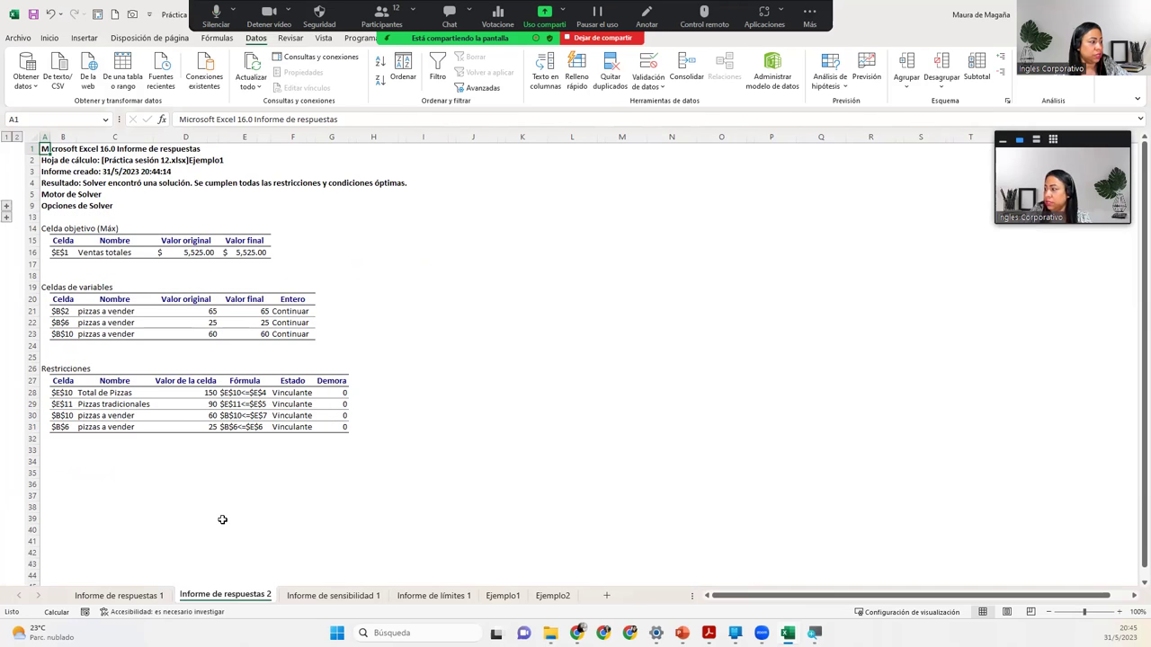
Step: Review the Ejemplo2 sheet's item quantities and the Total Gastos formula in D20
click(544, 598)
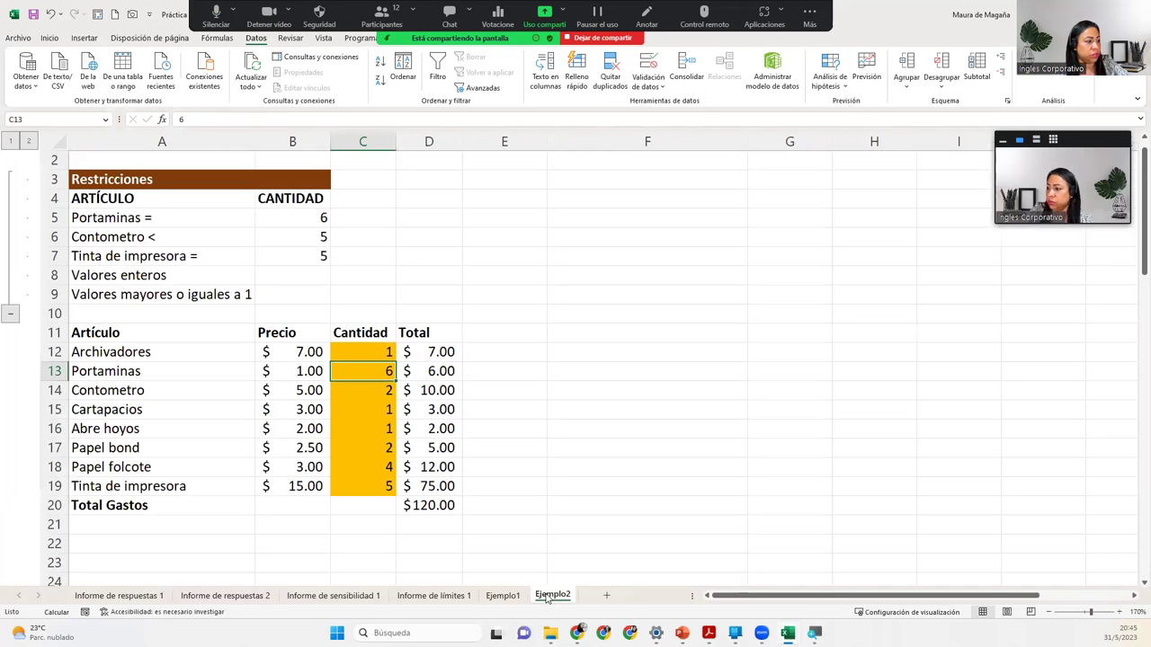
click(427, 501)
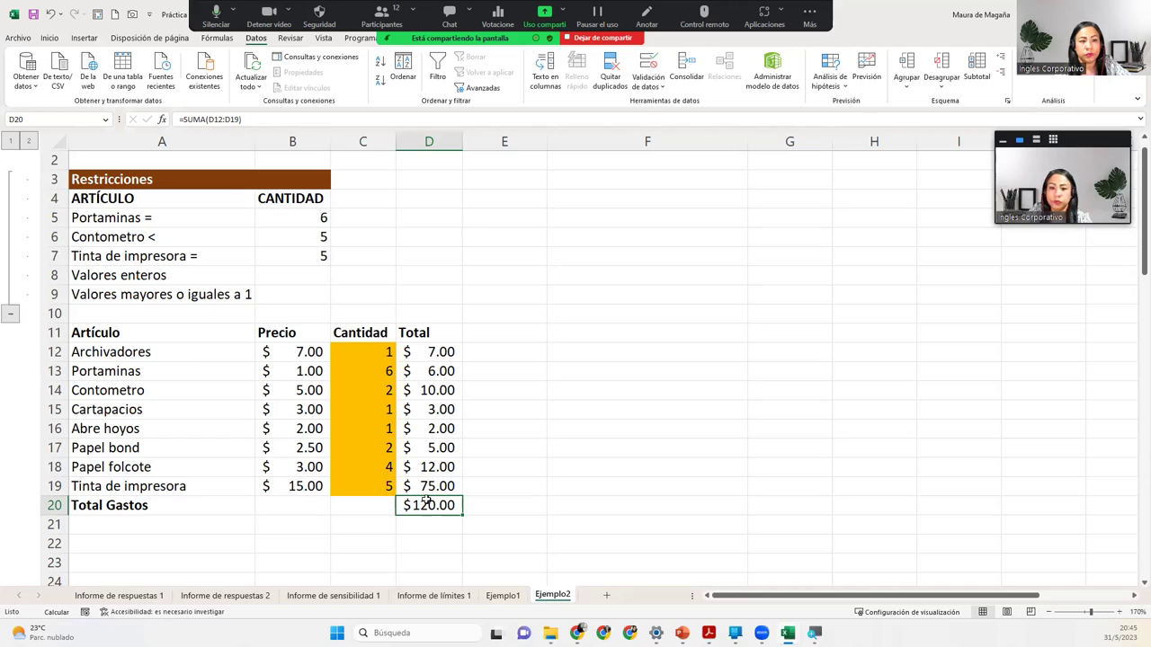
click(367, 412)
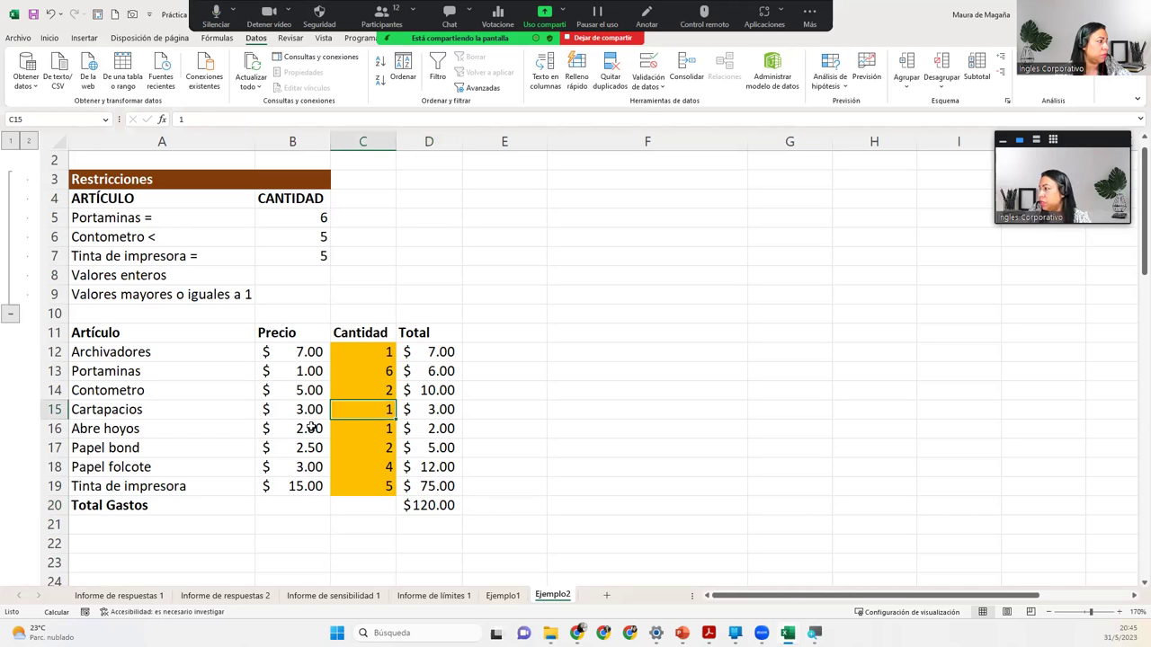
click(364, 388)
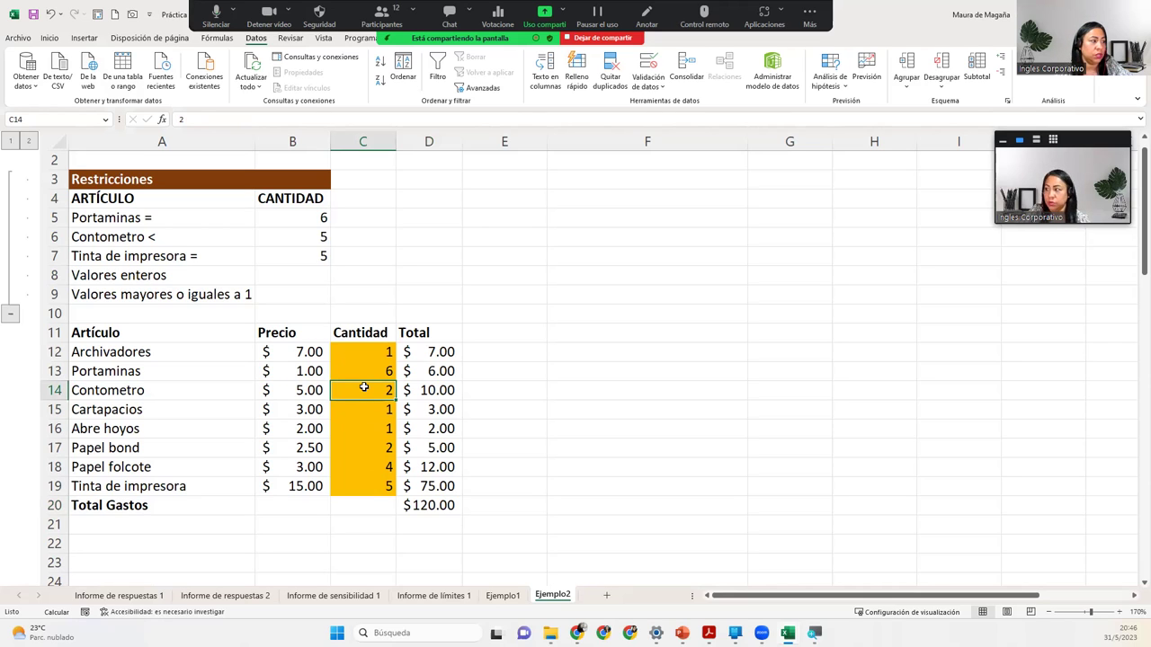
click(432, 505)
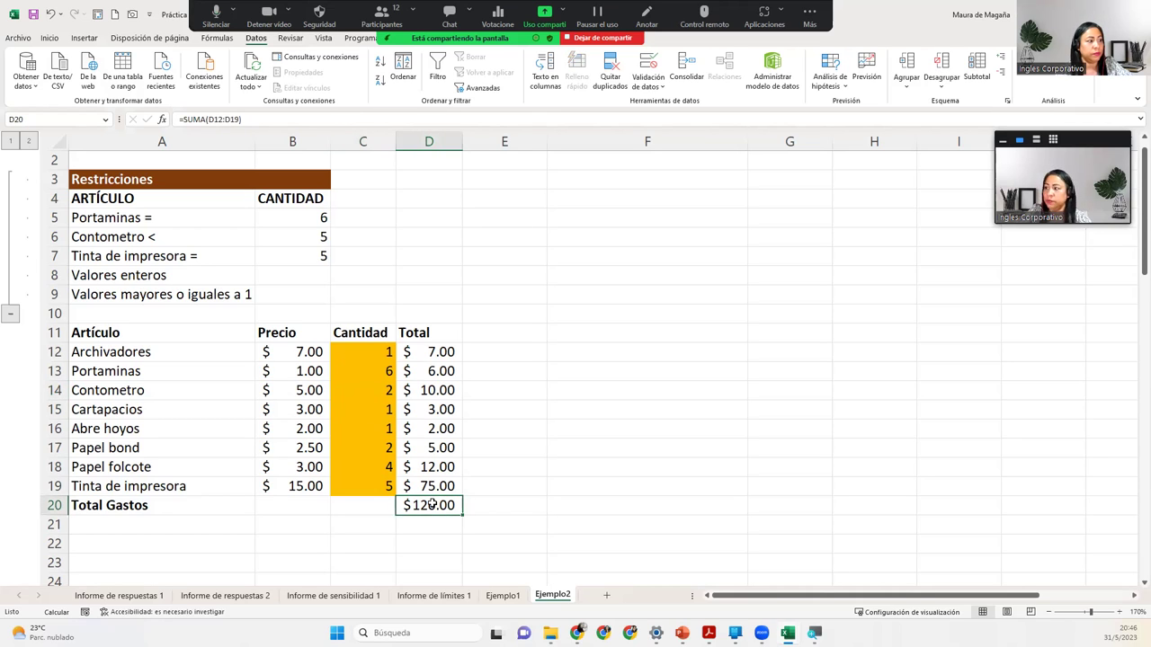
Step: Collapse the Restricciones rows in Ejemplo2, then load Solver for Total Gastos and review its constraints on the Cantidad cells
click(11, 314)
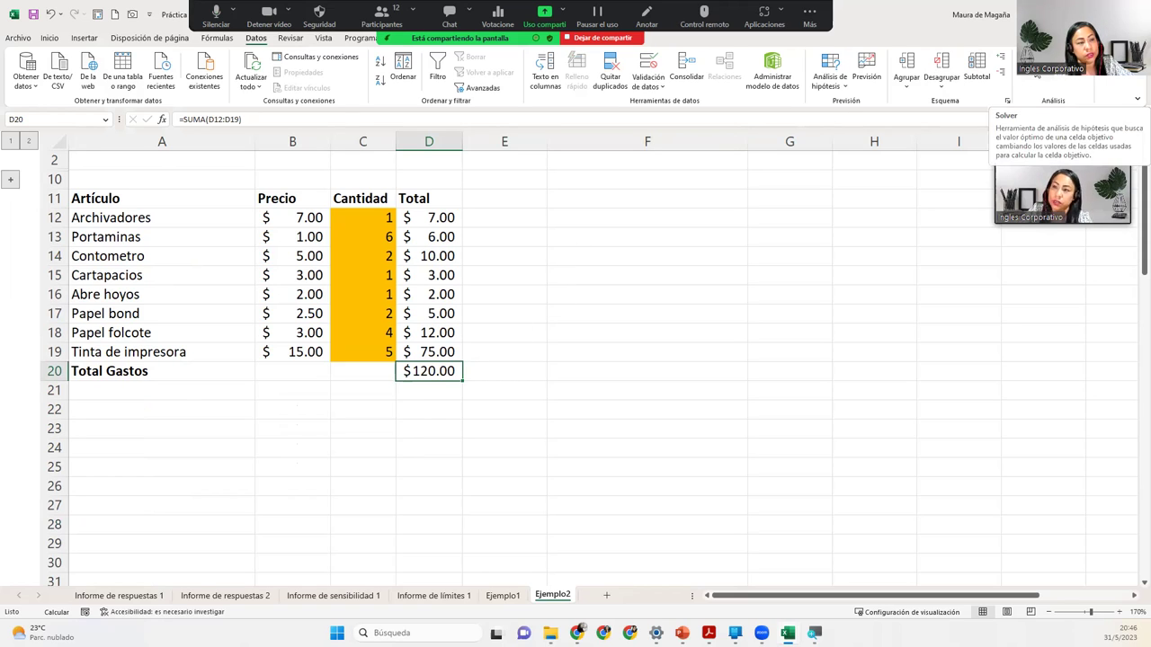
click(1052, 76)
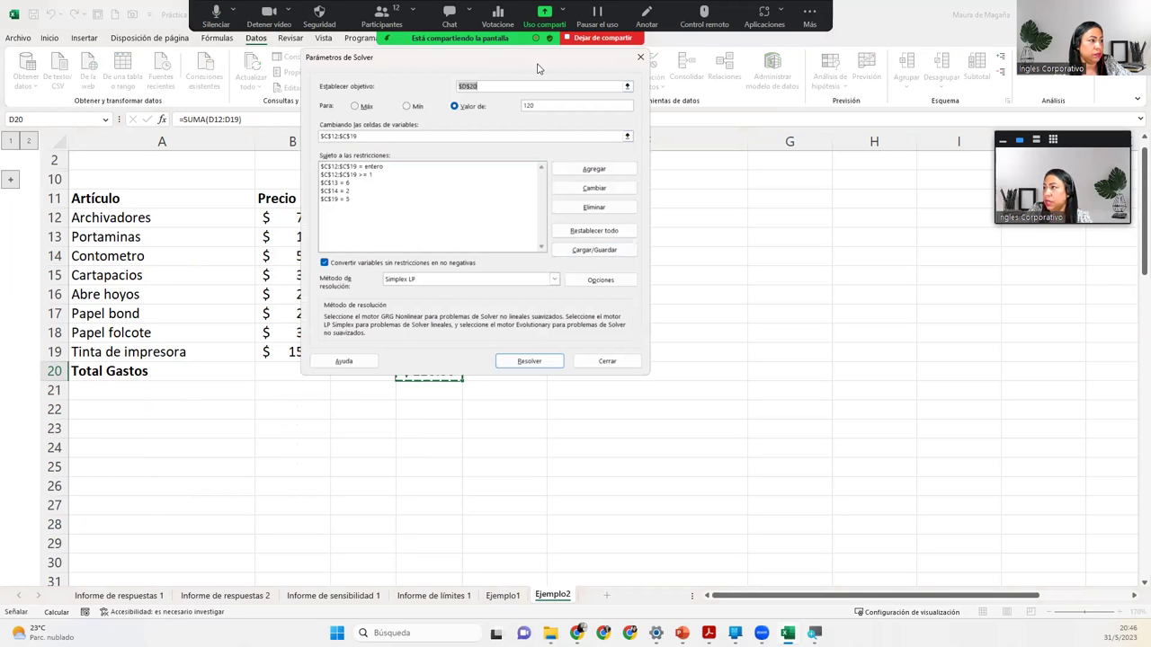
drag(538, 69, 744, 173)
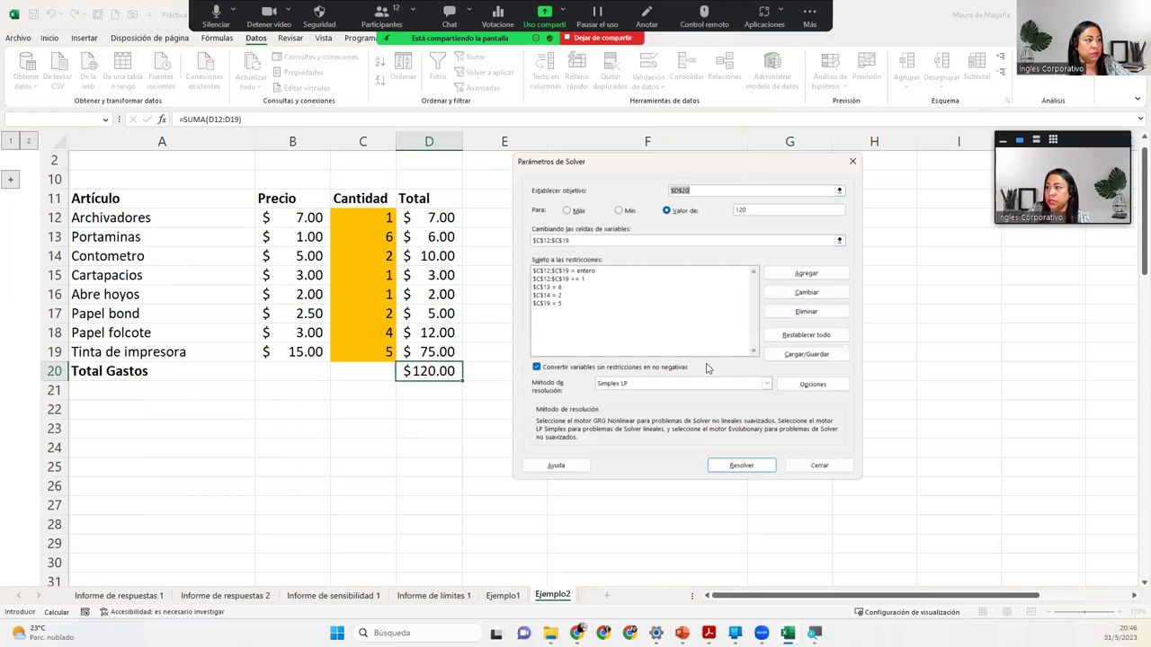
click(578, 272)
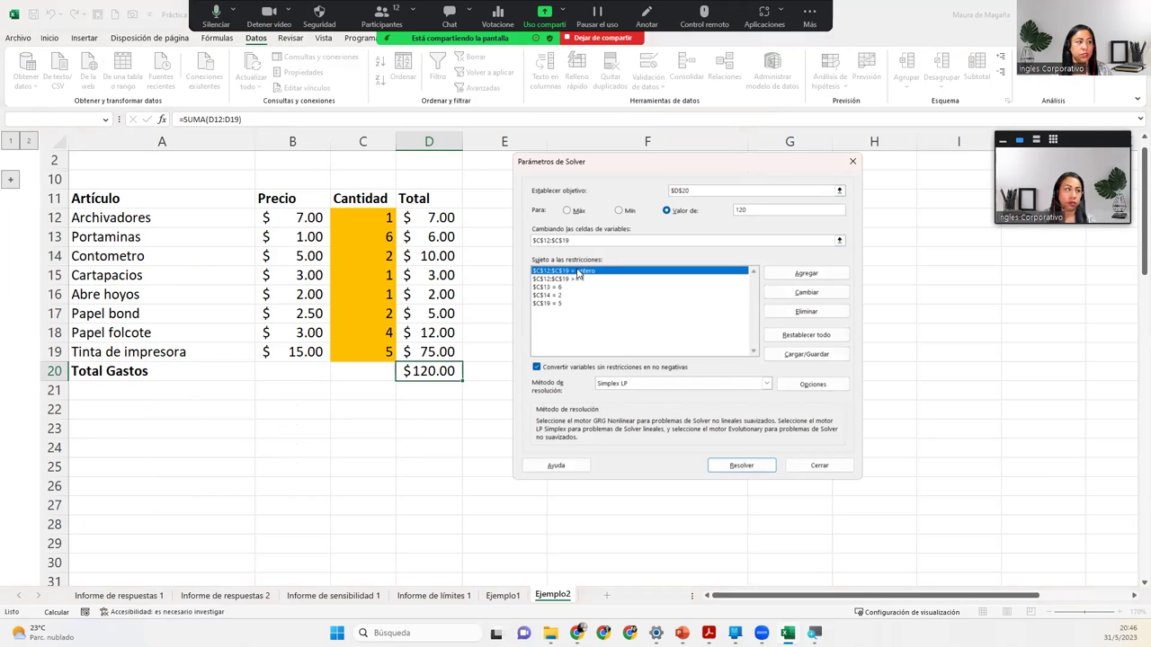
click(578, 279)
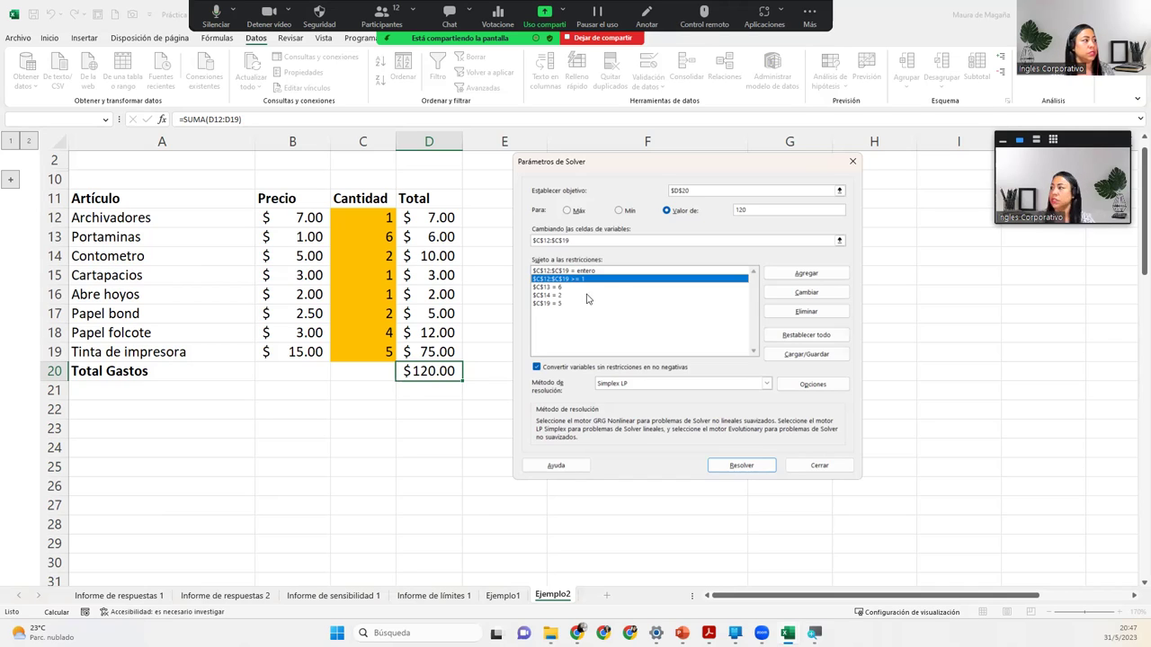
click(543, 287)
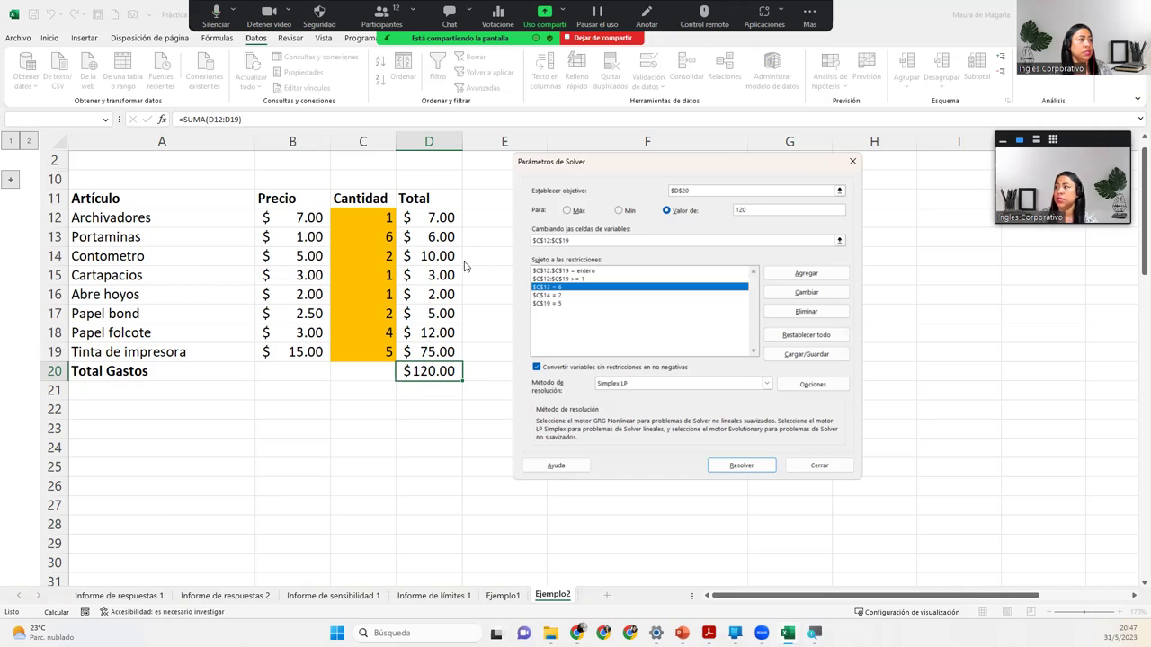
click(559, 297)
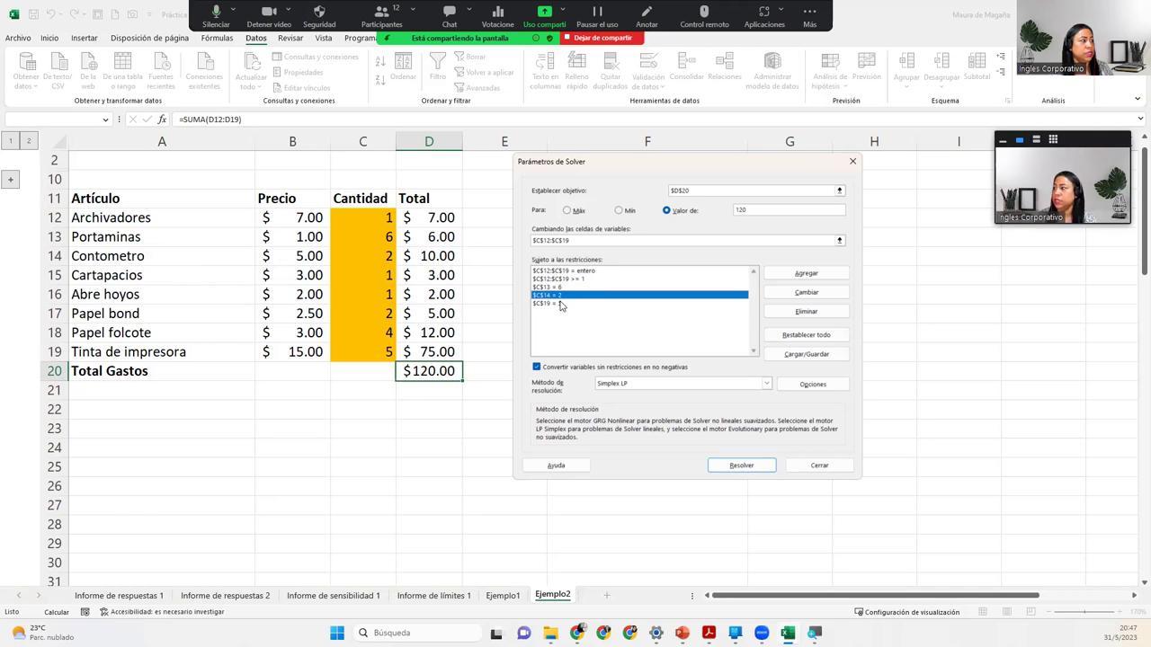
Step: Change the Solver constraint on $C$19, Tinta de impresora, to = 4 and solve the Ejemplo2 model
click(573, 304)
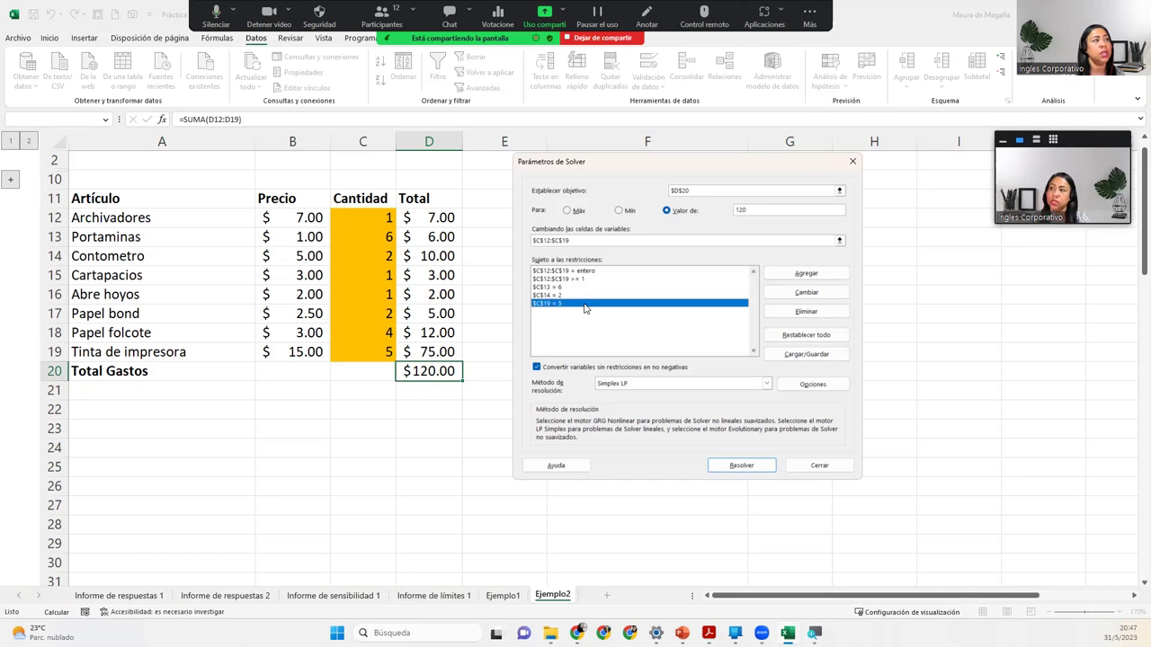
click(767, 295)
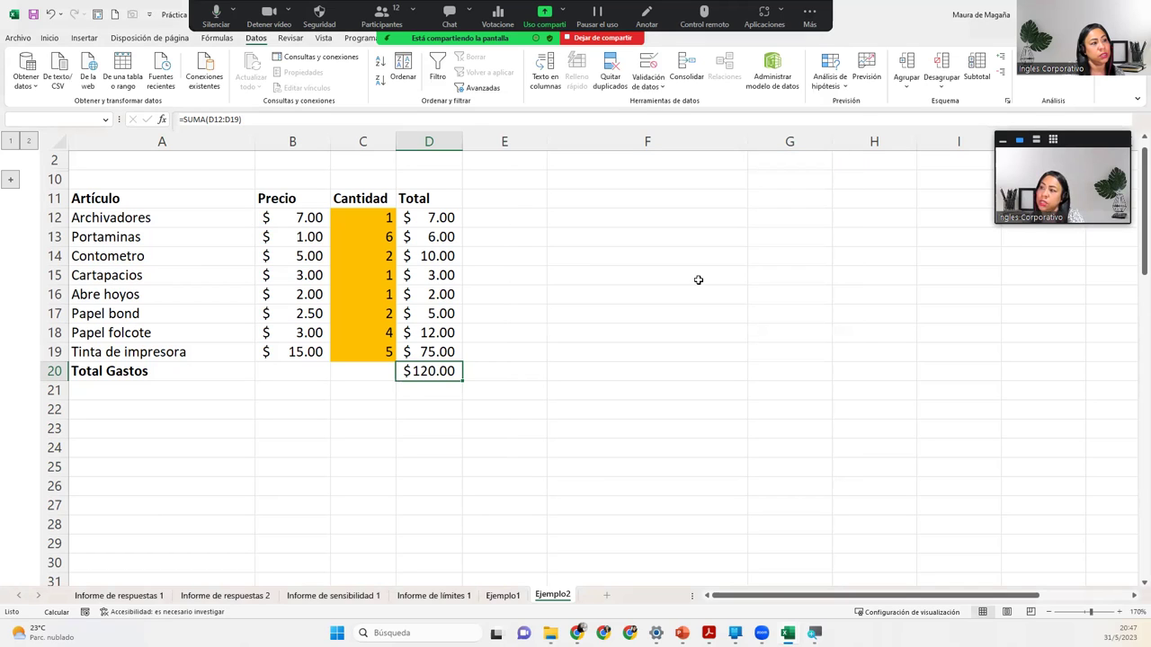
key(BackSpace)
text(4)
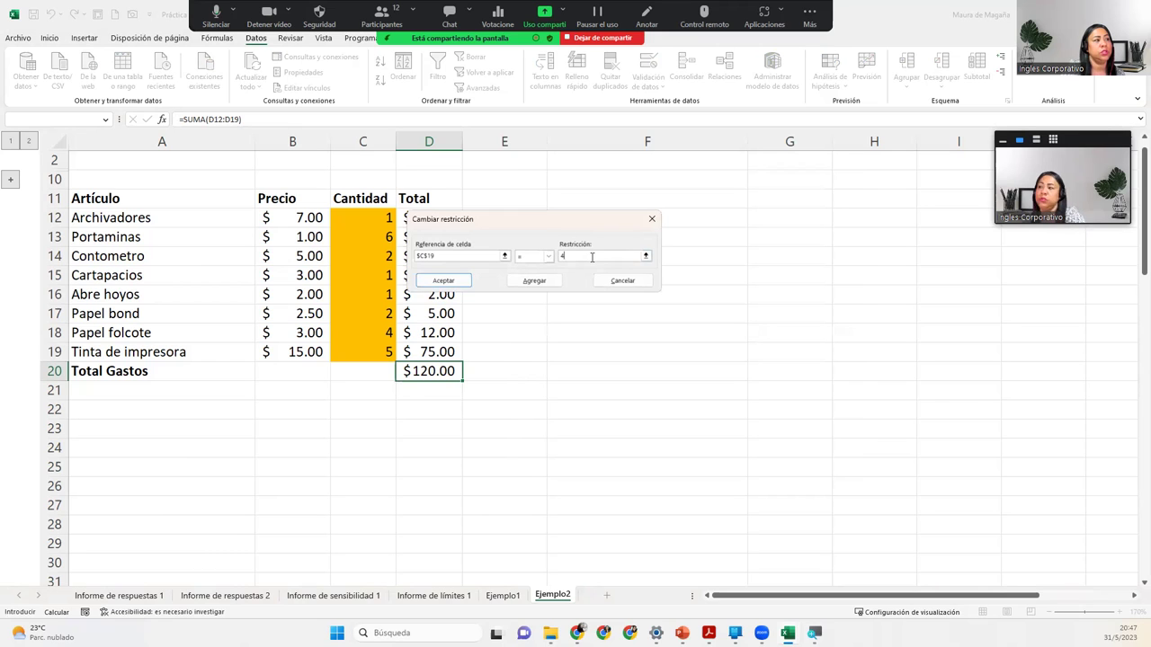
click(454, 281)
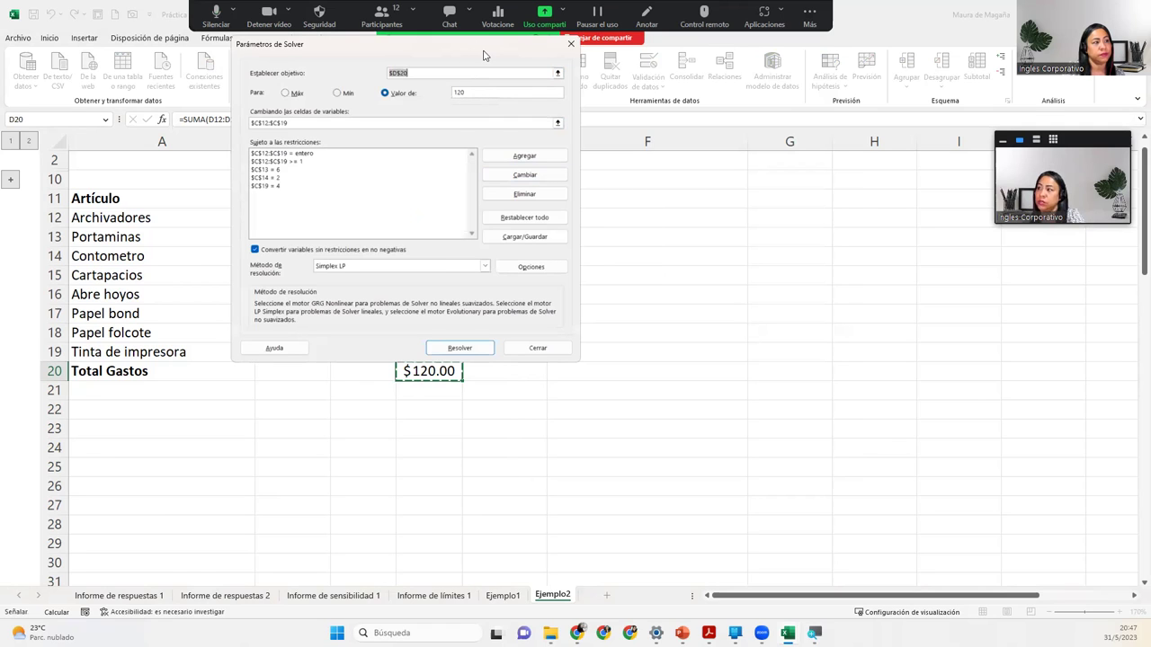
drag(483, 56, 765, 154)
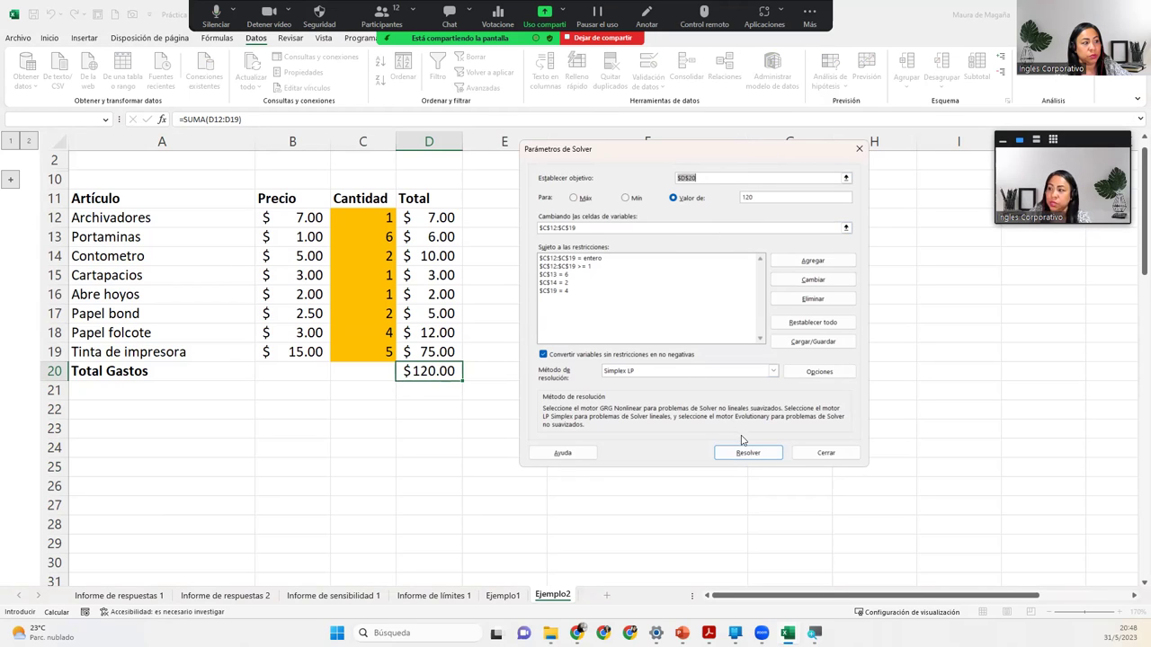
click(760, 454)
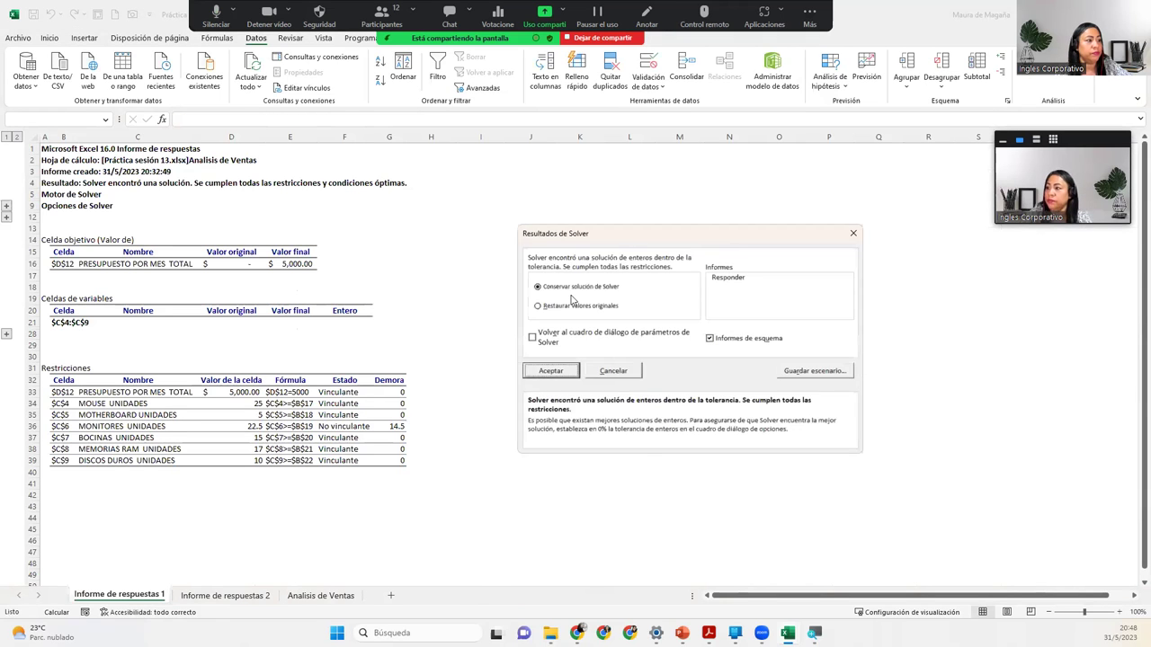
Step: Select the Responder report and try to save the Solver solution as a scenario named Solución1
click(714, 278)
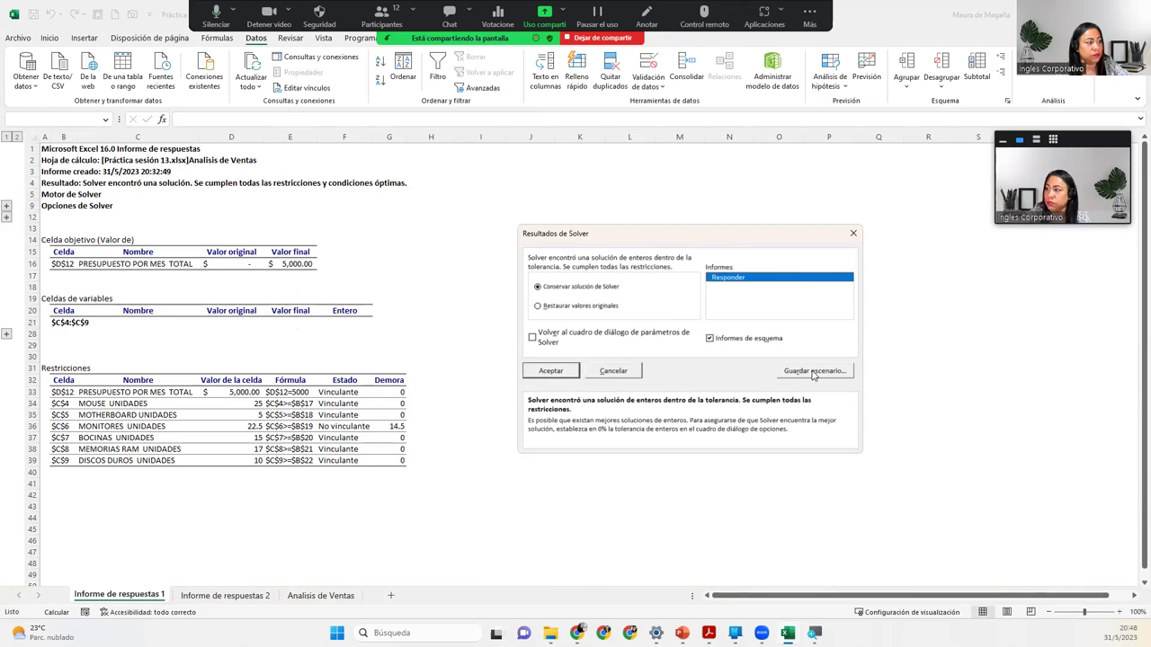
key(Return)
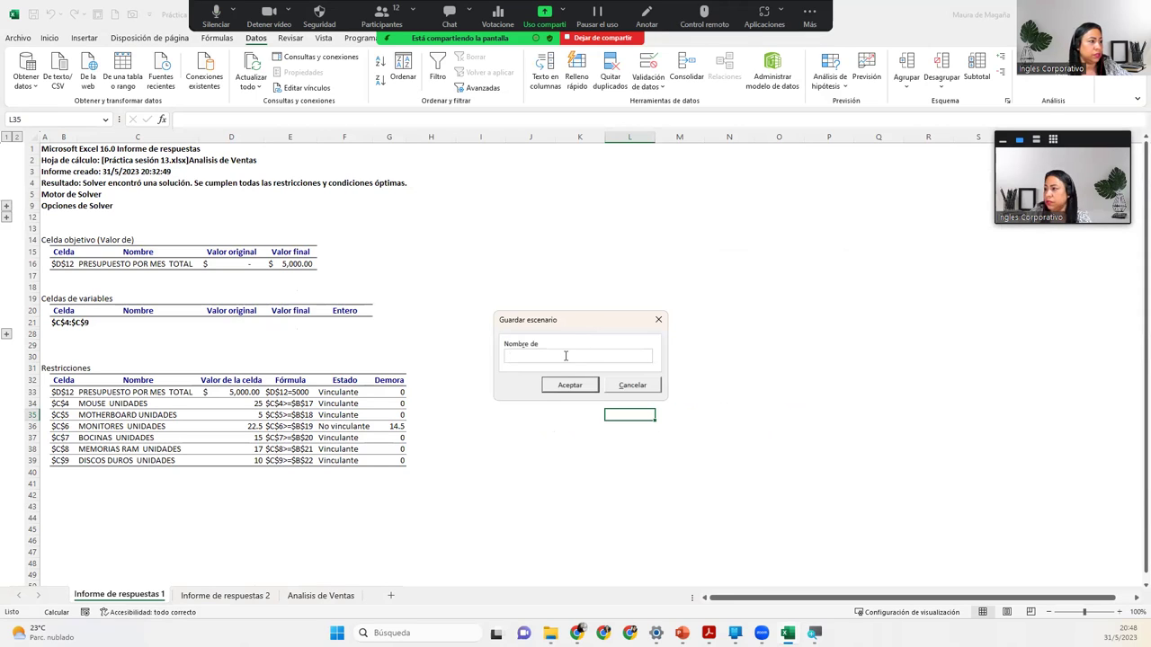
text(So)
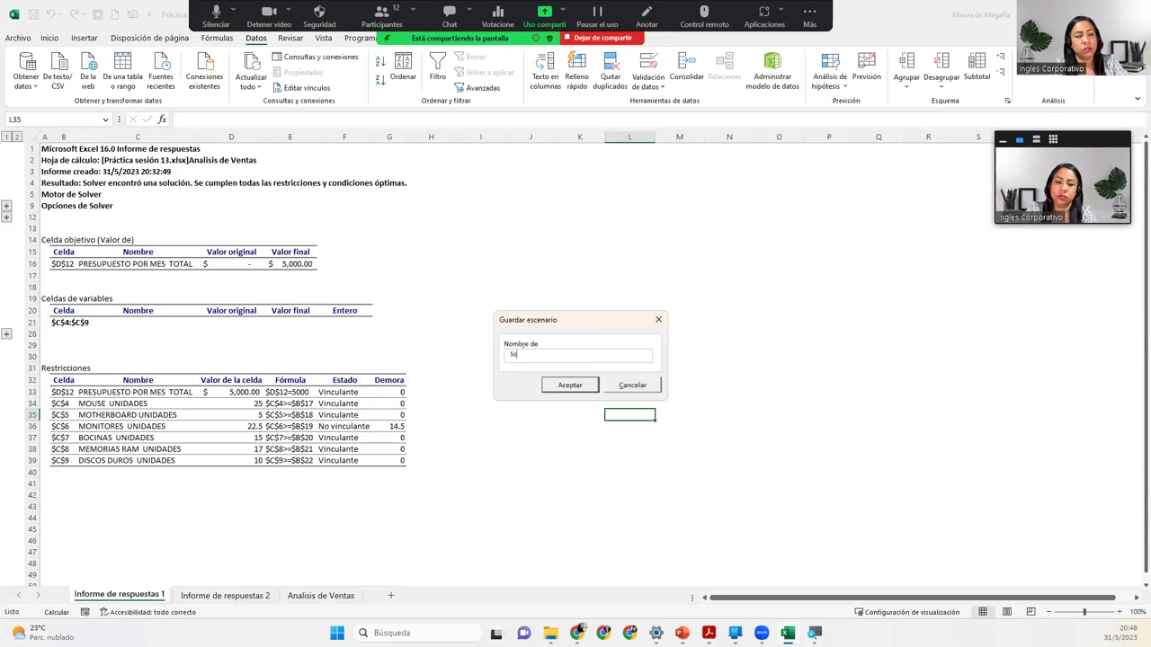
text(lución1)
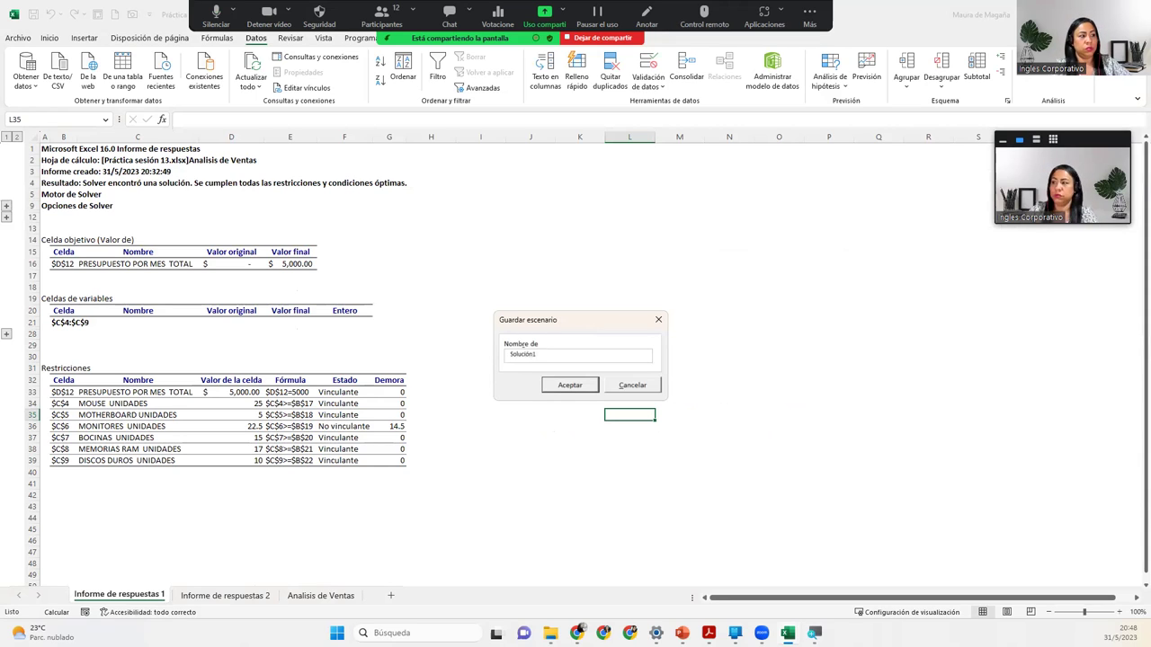
click(563, 388)
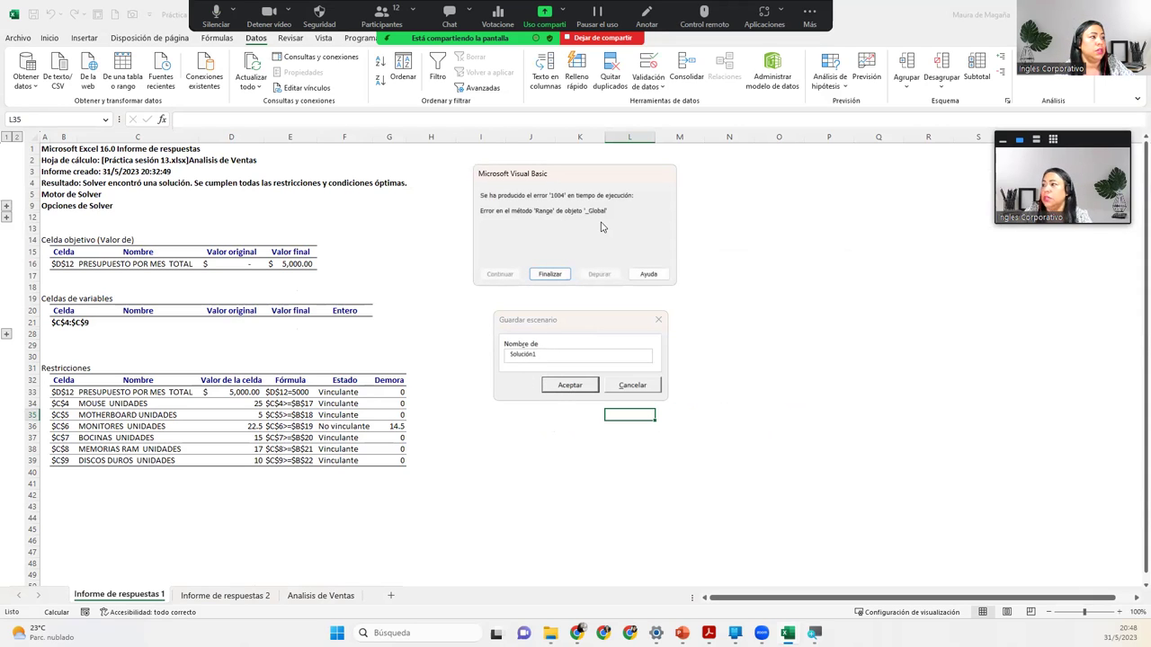
click(550, 273)
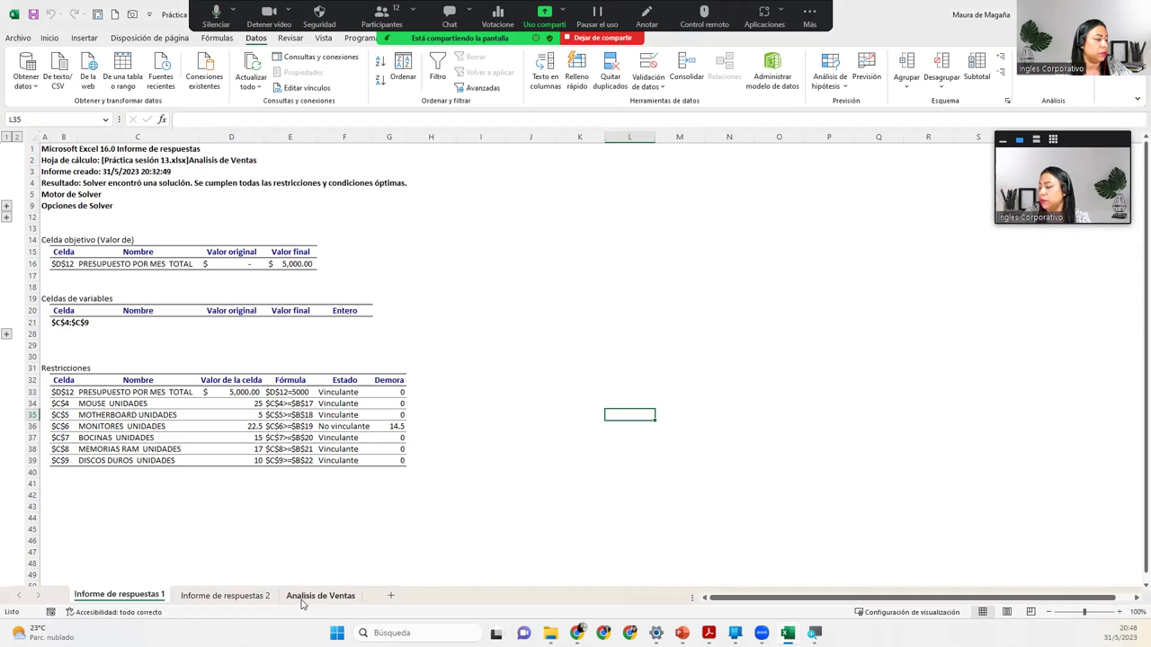
Step: Check the Analisis de Ventas sheet, then return to Ejemplo2 in Práctica sesión 12 and inspect the Total Gastos formula in D20
click(302, 601)
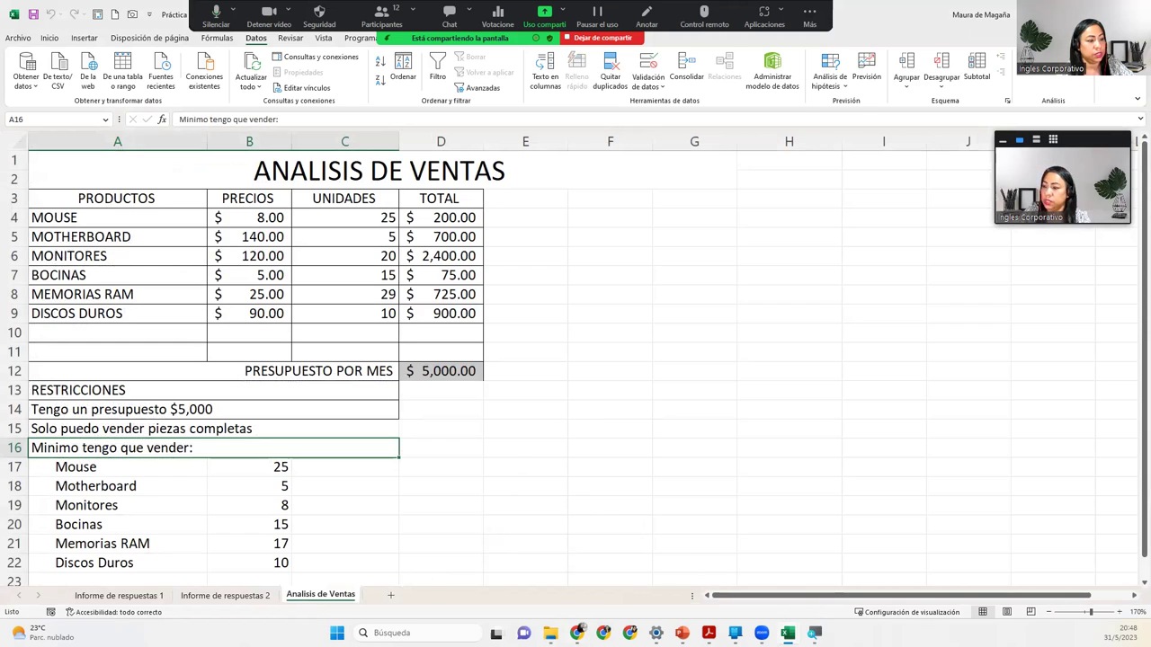
mouse_move(787, 633)
click(862, 567)
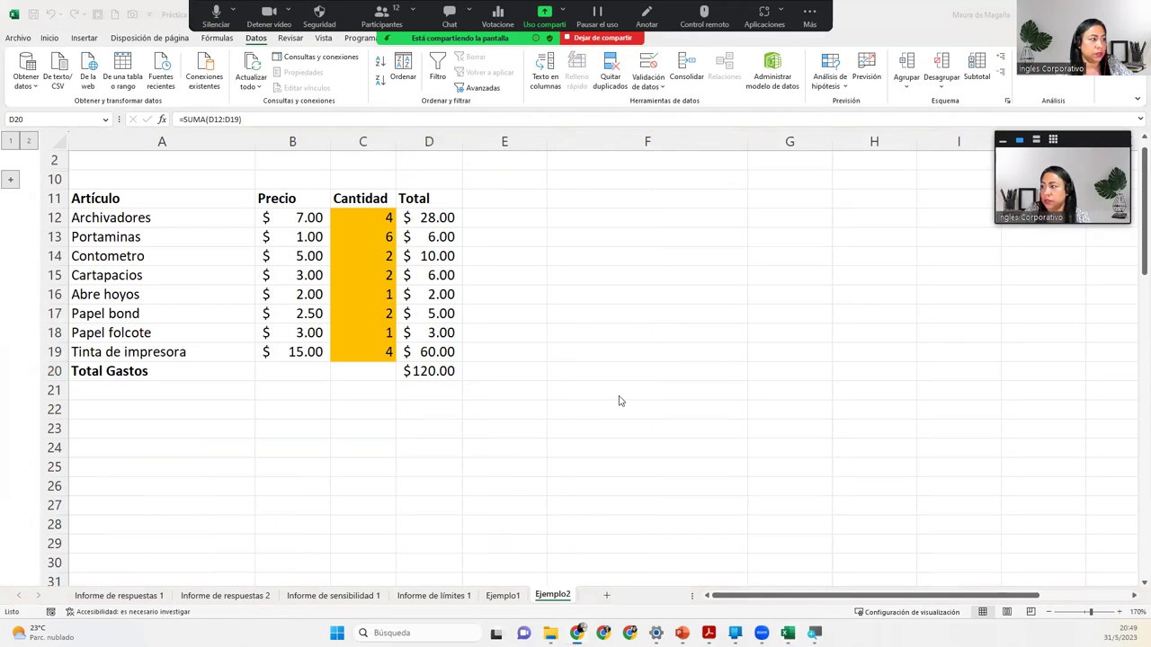
double_click(437, 370)
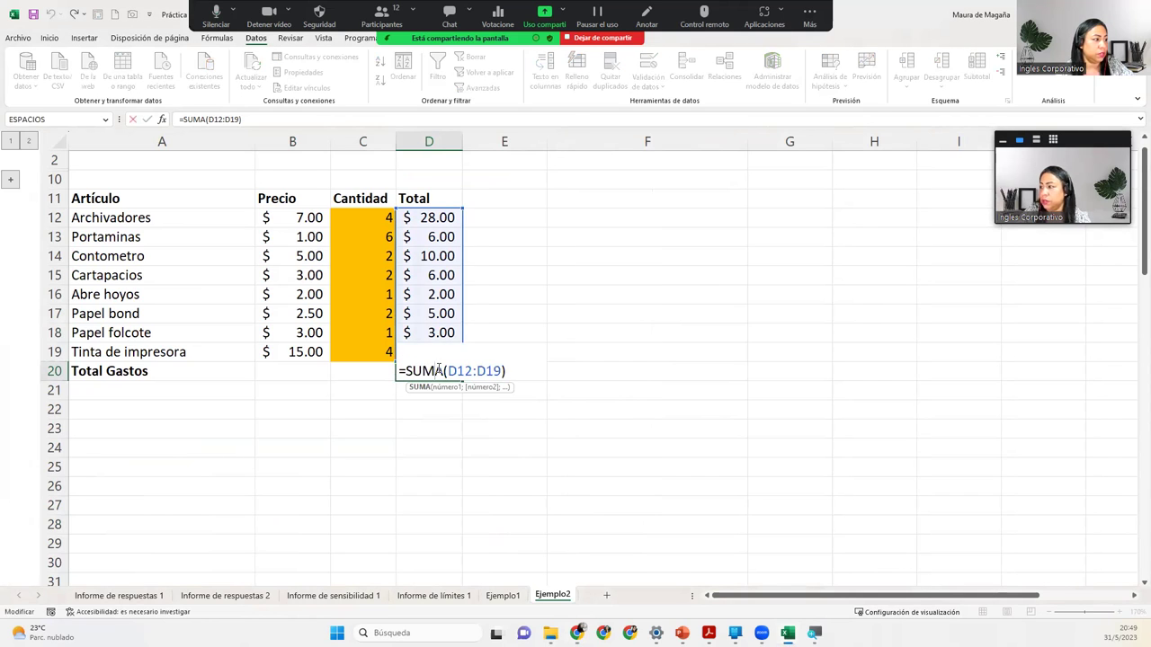
key(Return)
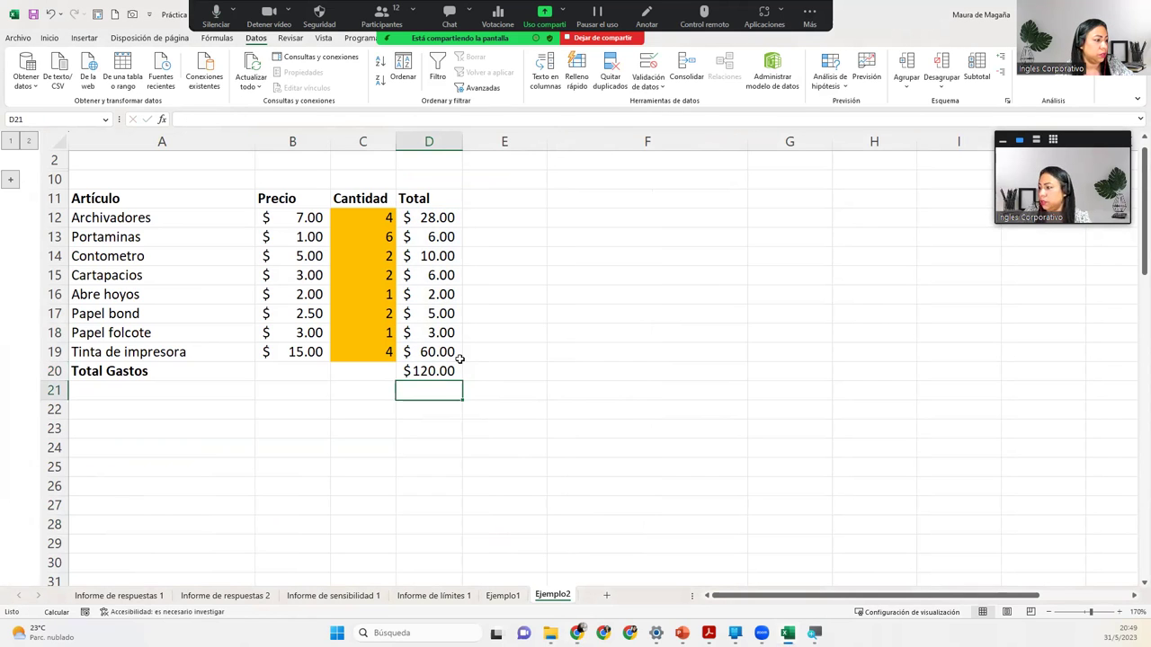
click(426, 371)
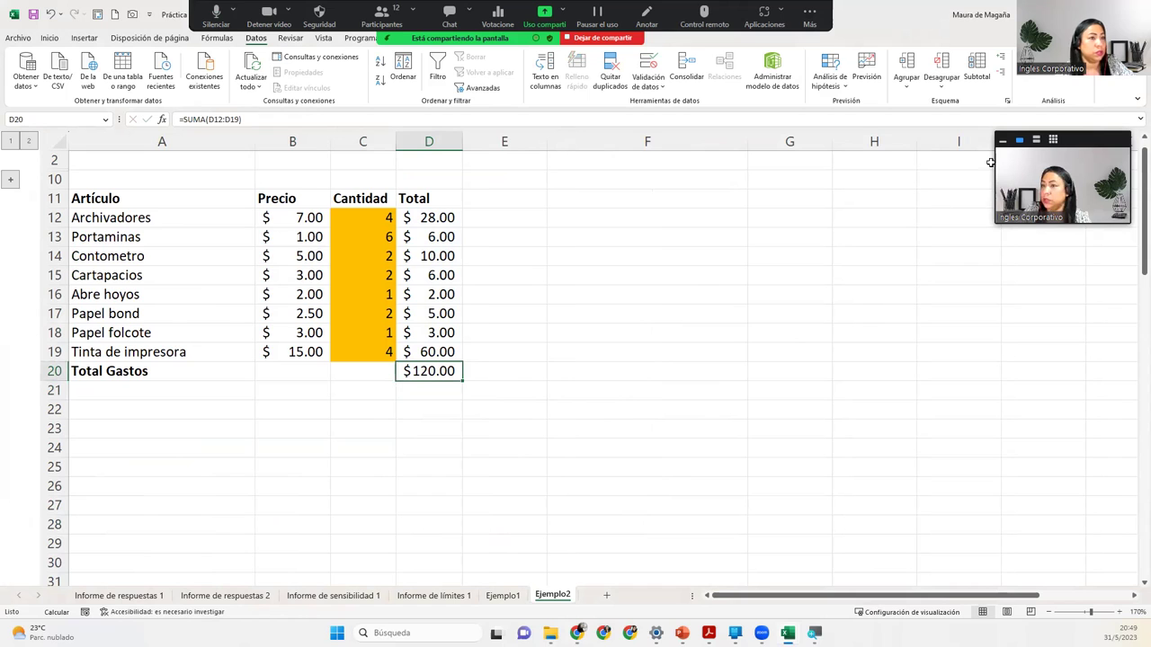
Step: Solve the Ejemplo2 model again with Solver and select the Responder report with outlined reports enabled
click(1044, 73)
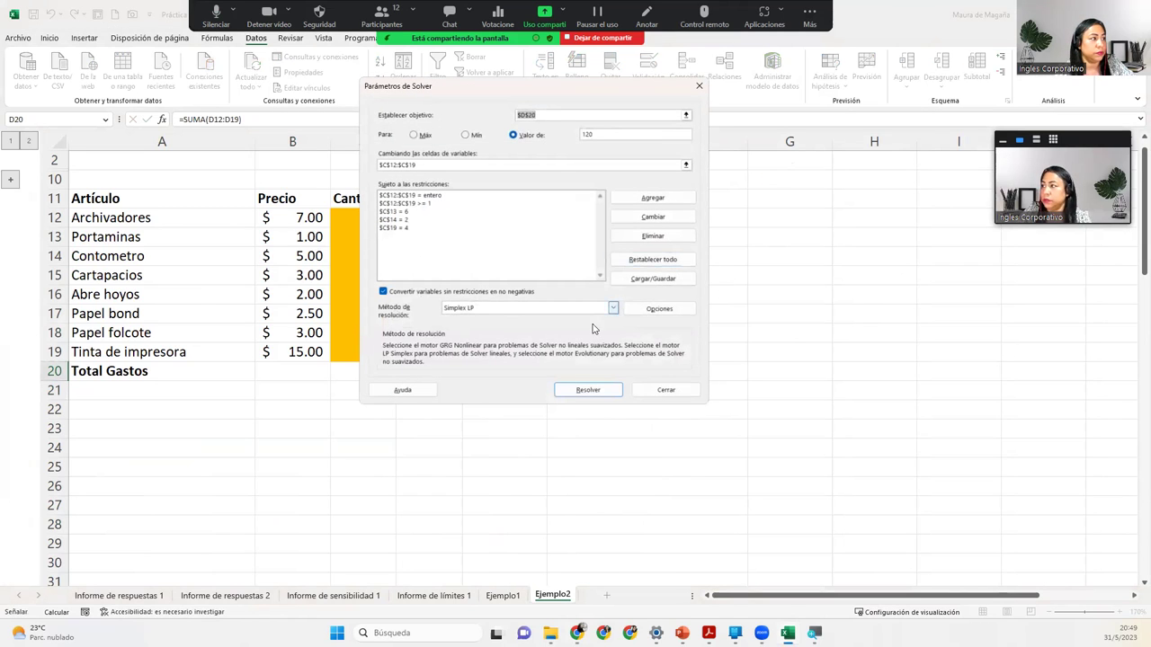
click(587, 390)
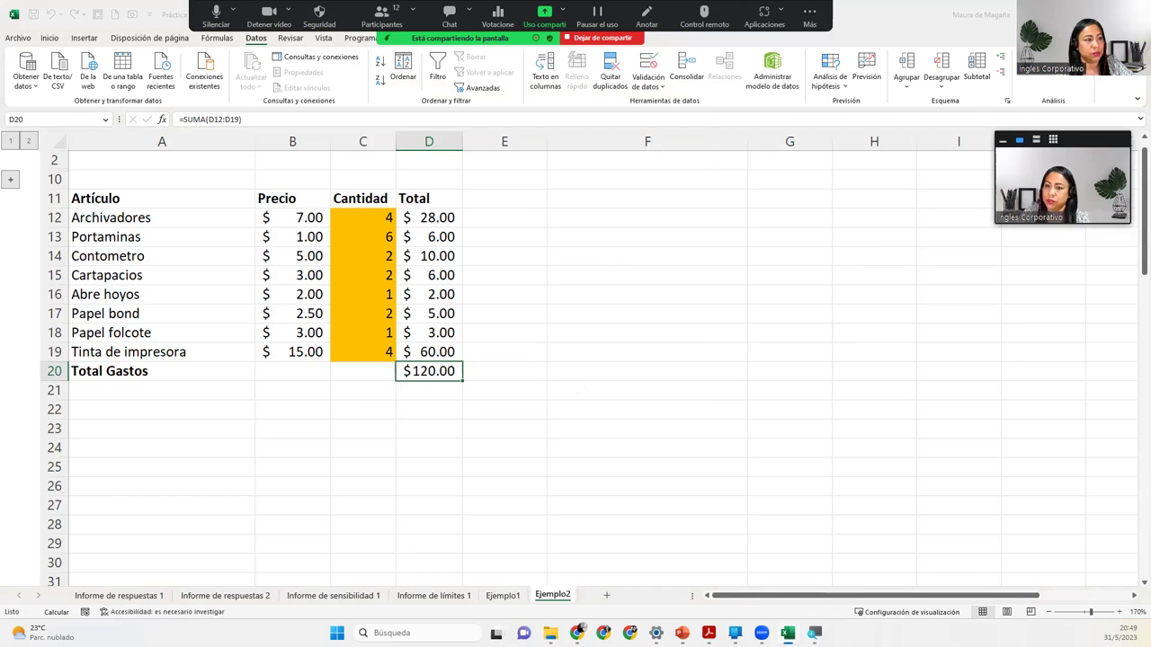
click(613, 312)
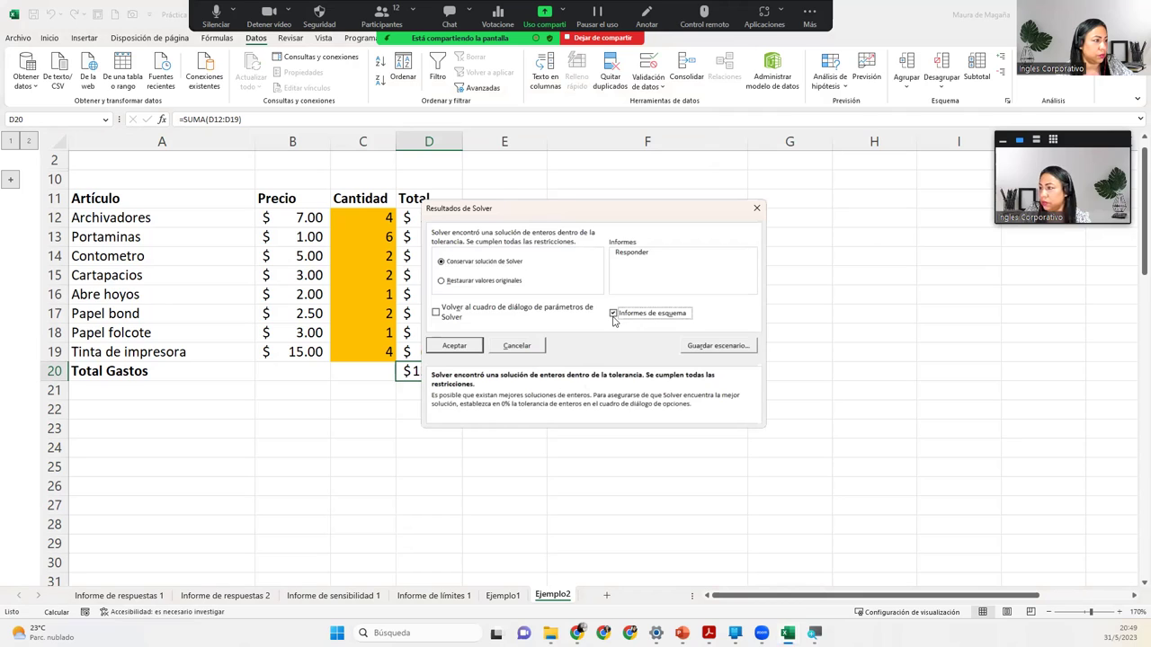
click(630, 255)
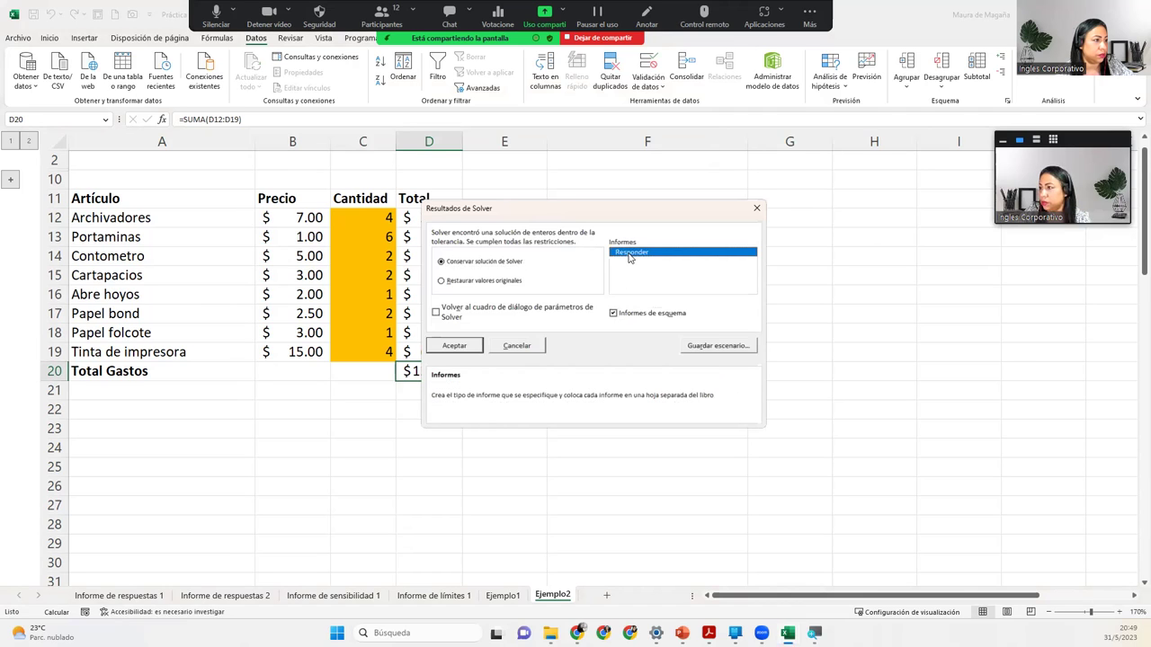
Step: Save the Solver solution as a scenario named Solucion1 and accept the results, keeping the solution
click(706, 347)
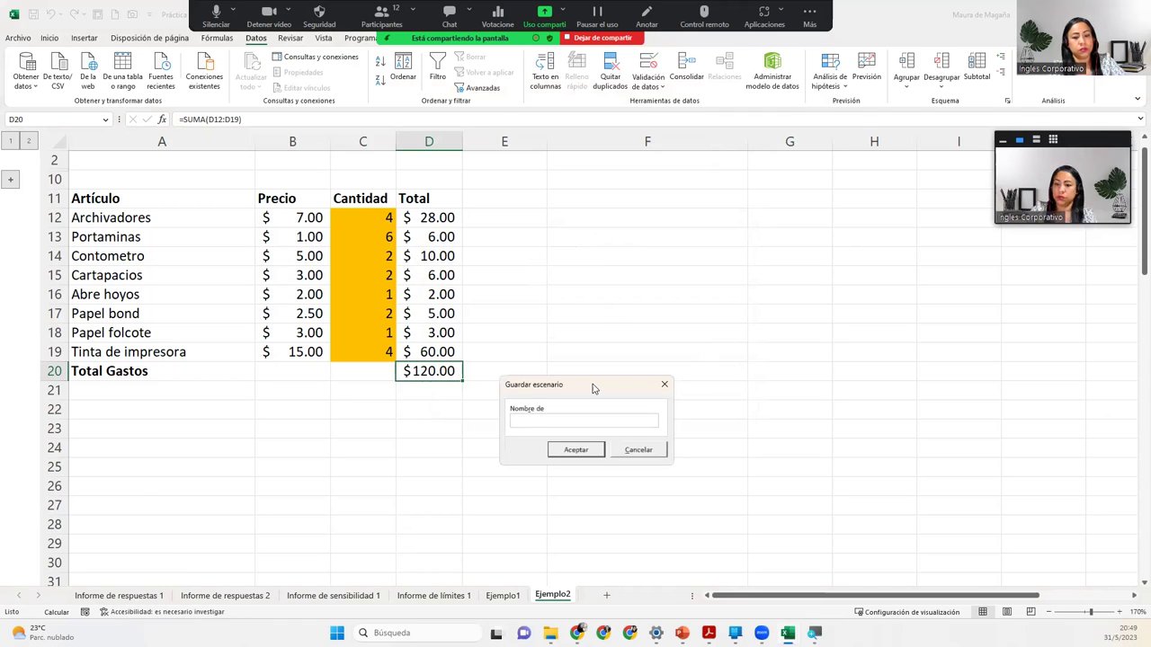
text(Solucion1)
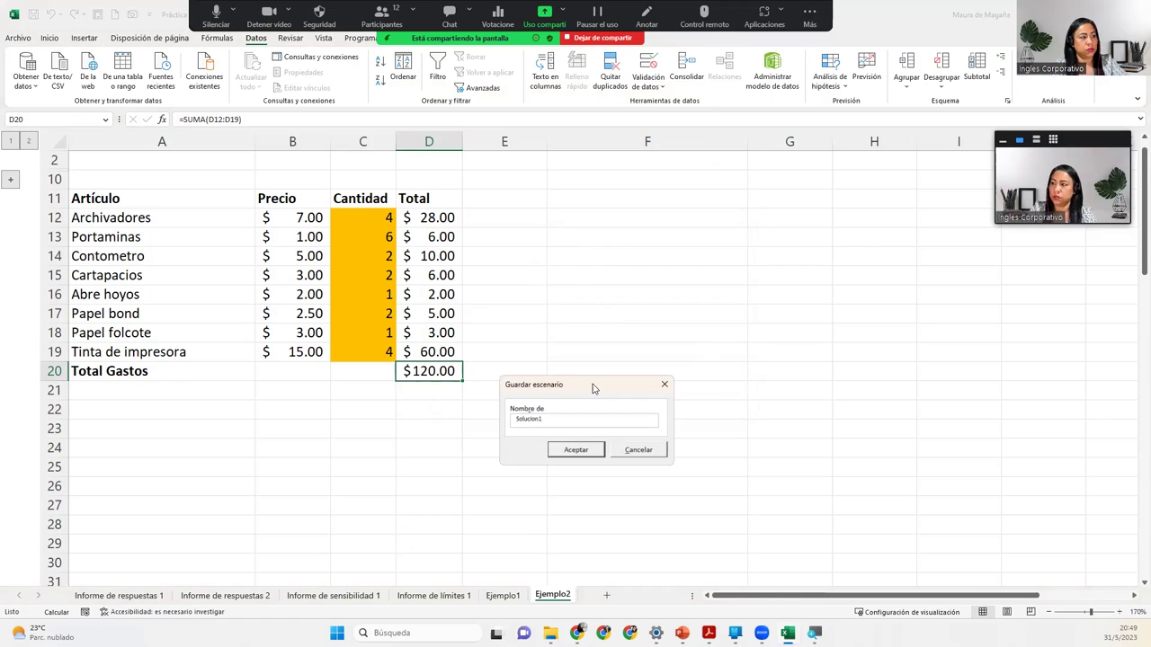
key(Return)
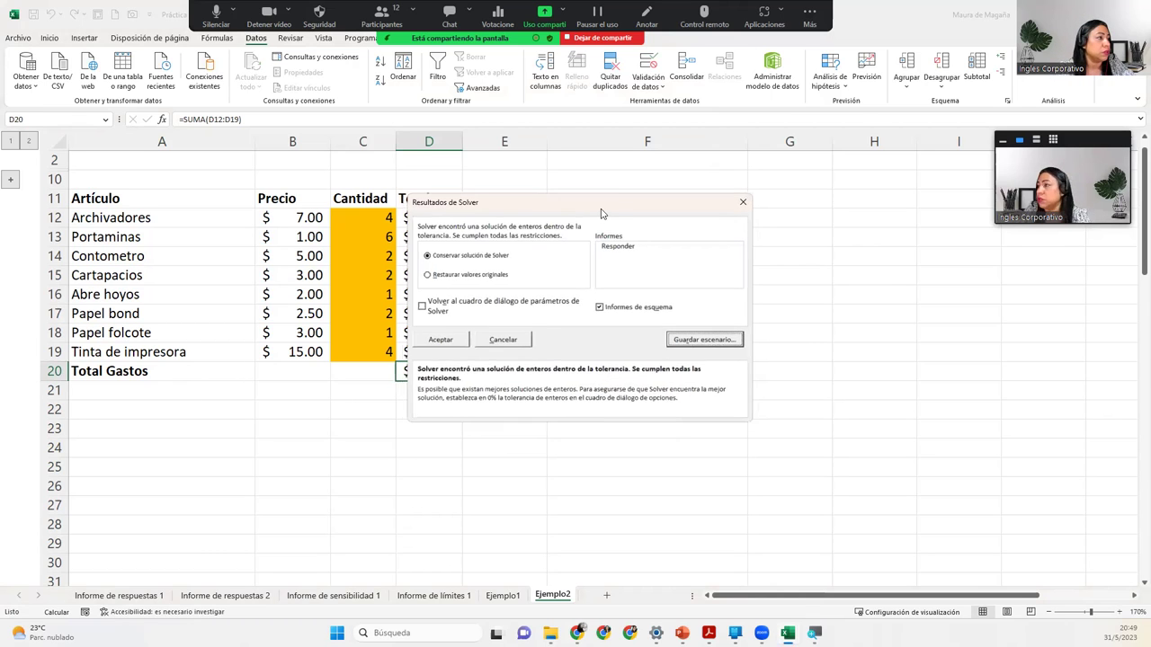
drag(602, 213, 741, 220)
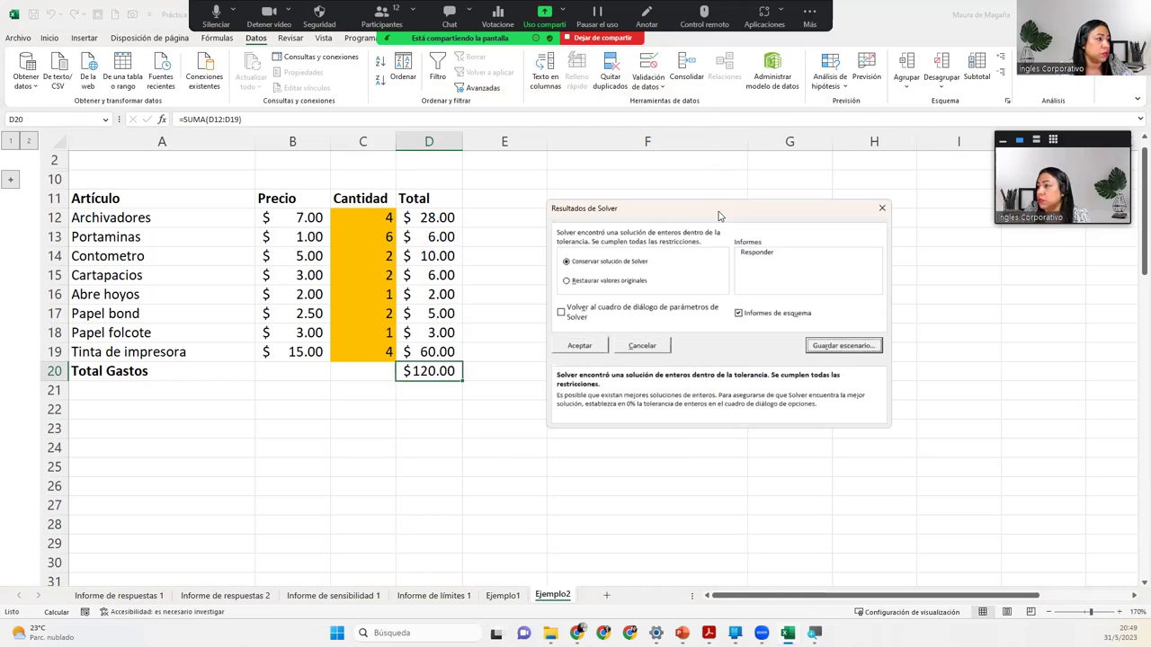
click(572, 347)
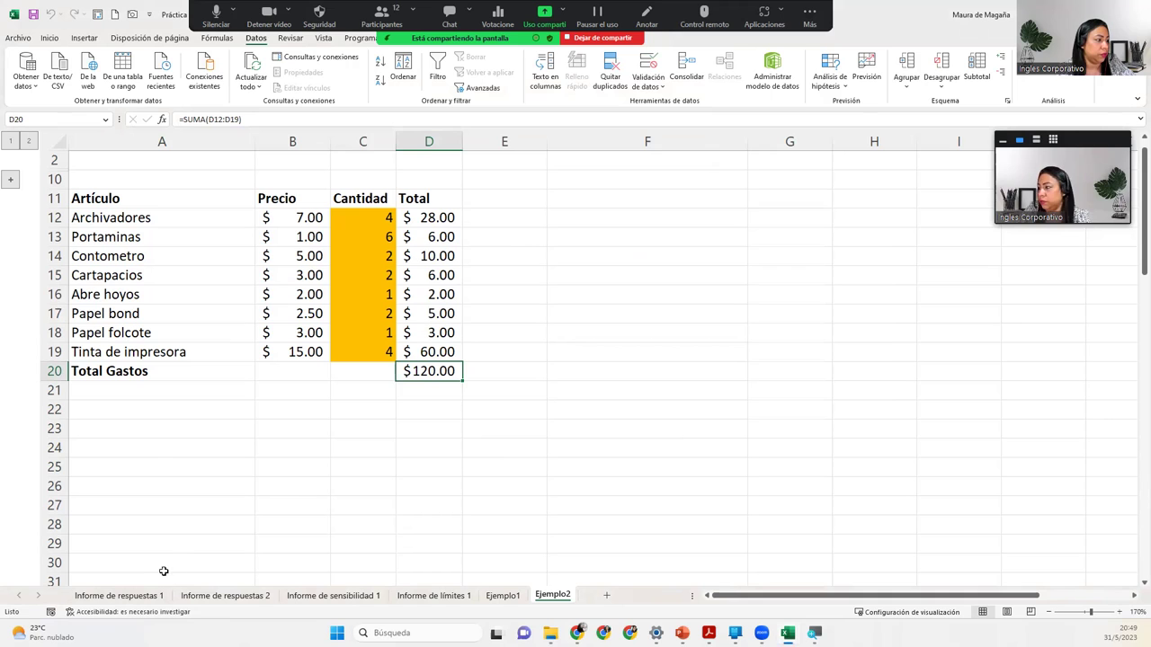
Step: Look through the answer, sensitivity and limits report sheets and Ejemplo1 for a new report, then return to Ejemplo2
click(110, 595)
click(196, 598)
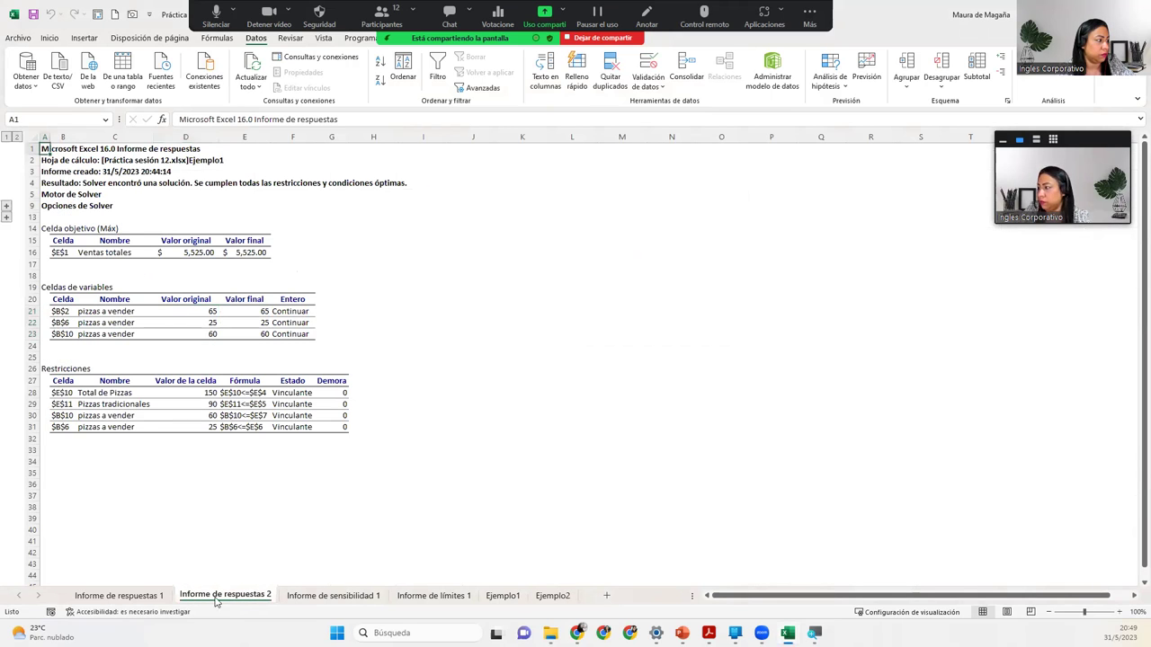
click(309, 596)
click(415, 596)
click(499, 596)
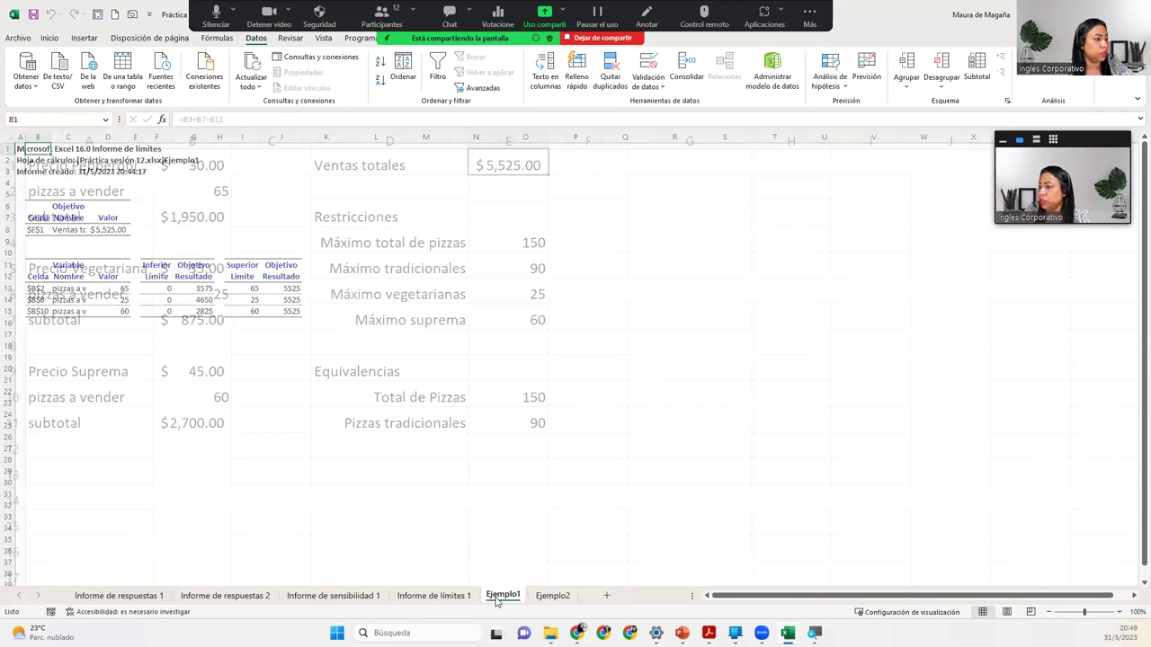
click(565, 597)
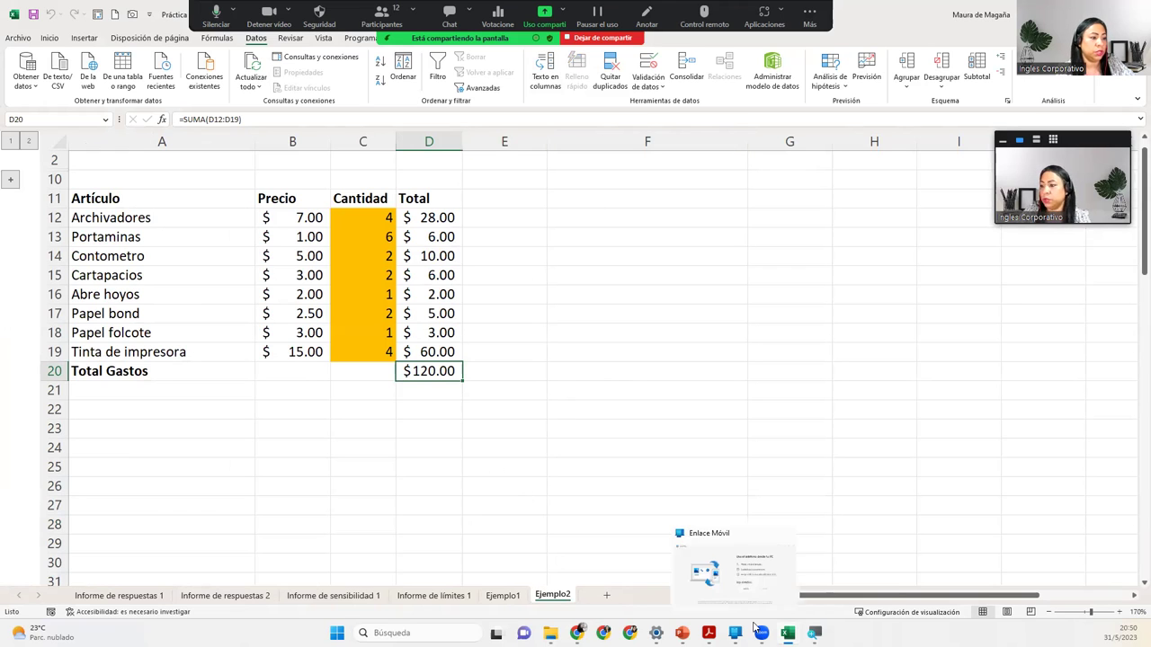
Step: Check Analisis de Ventas in Práctica sesión 13, return to Práctica sesión 12, and stop sharing the screen
mouse_move(787, 632)
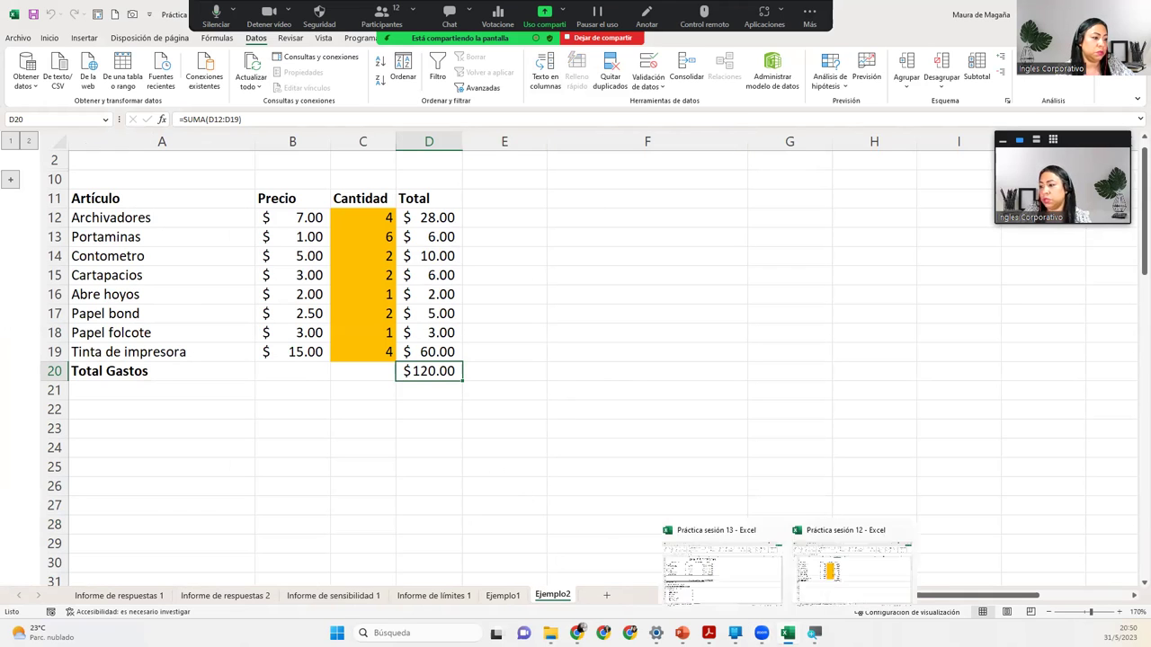
click(755, 579)
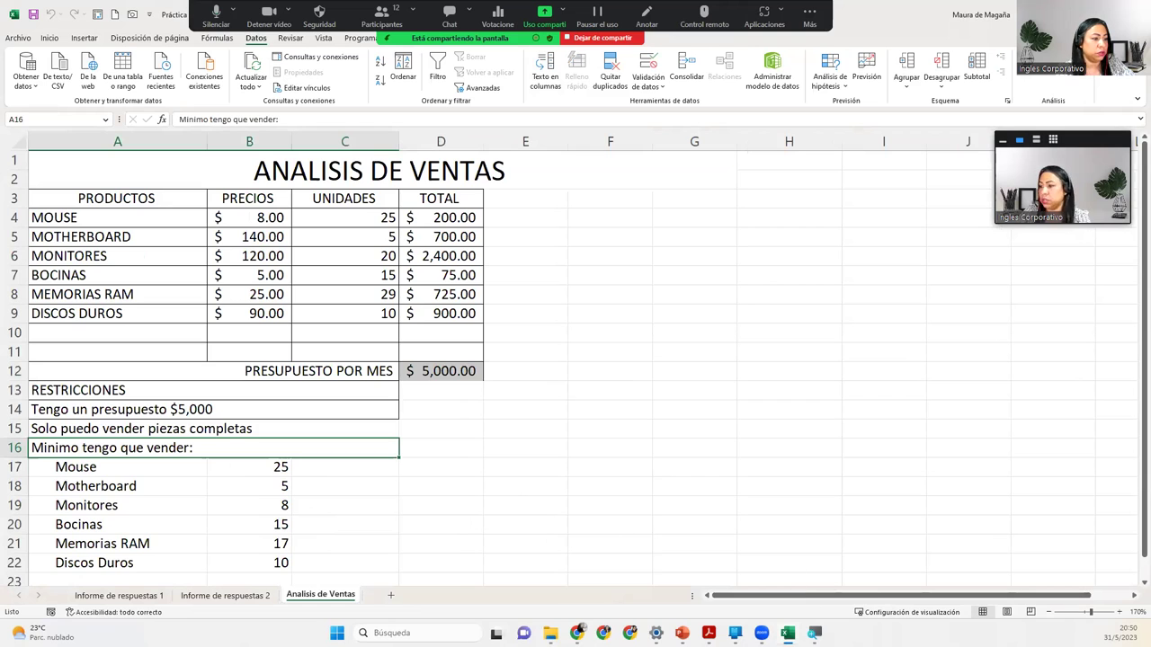
mouse_move(788, 633)
click(842, 592)
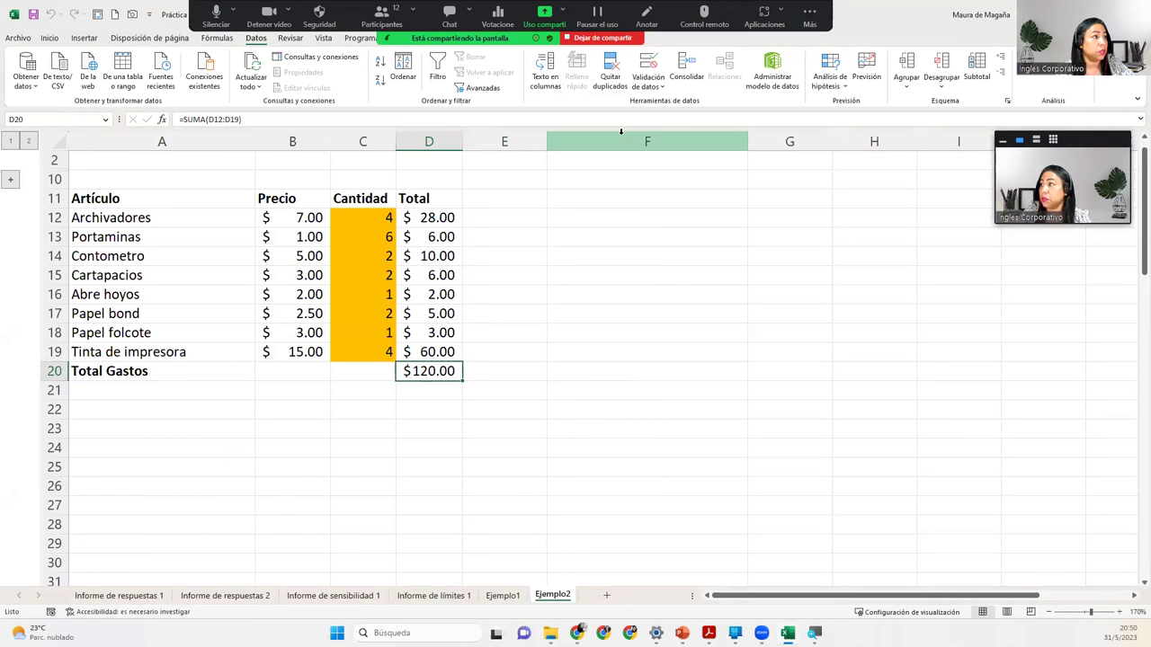
click(602, 39)
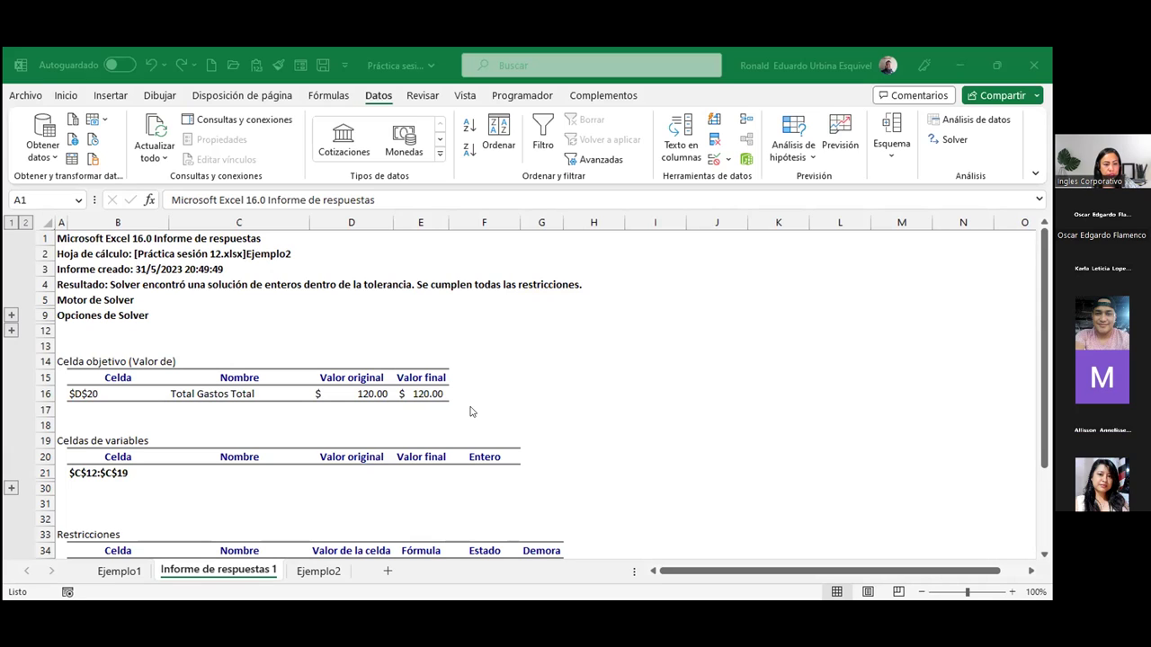
Step: Review the objective, variable cells and constraints in the Informe de respuestas 1 report
scroll(469, 412, down, 3)
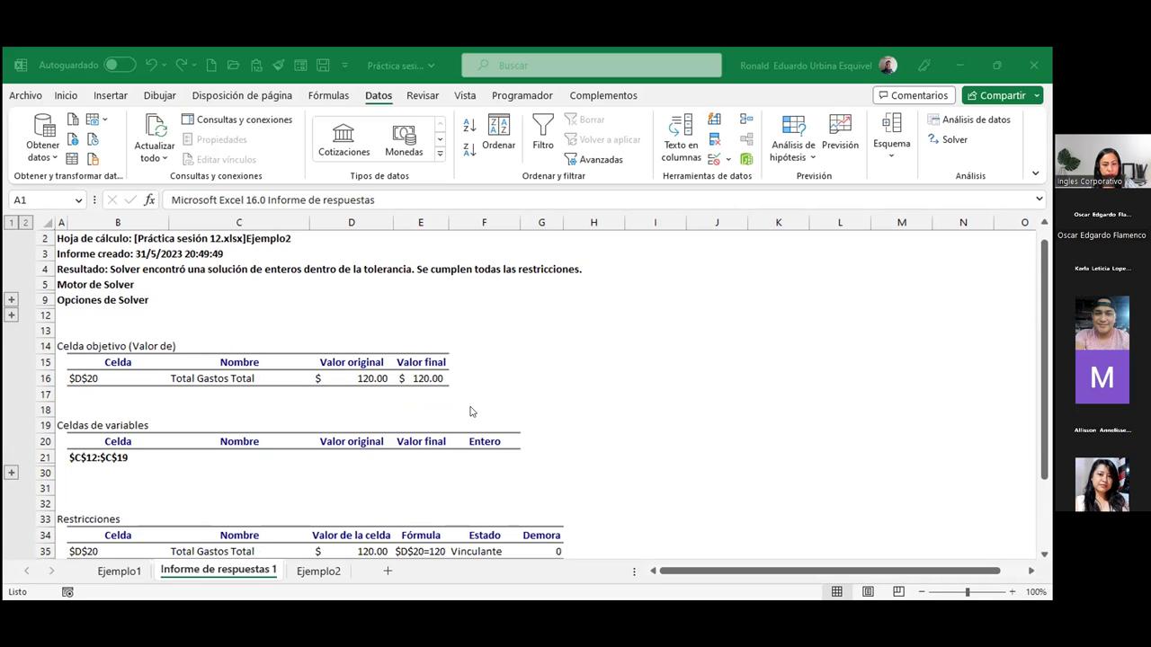
scroll(469, 412, down, 1)
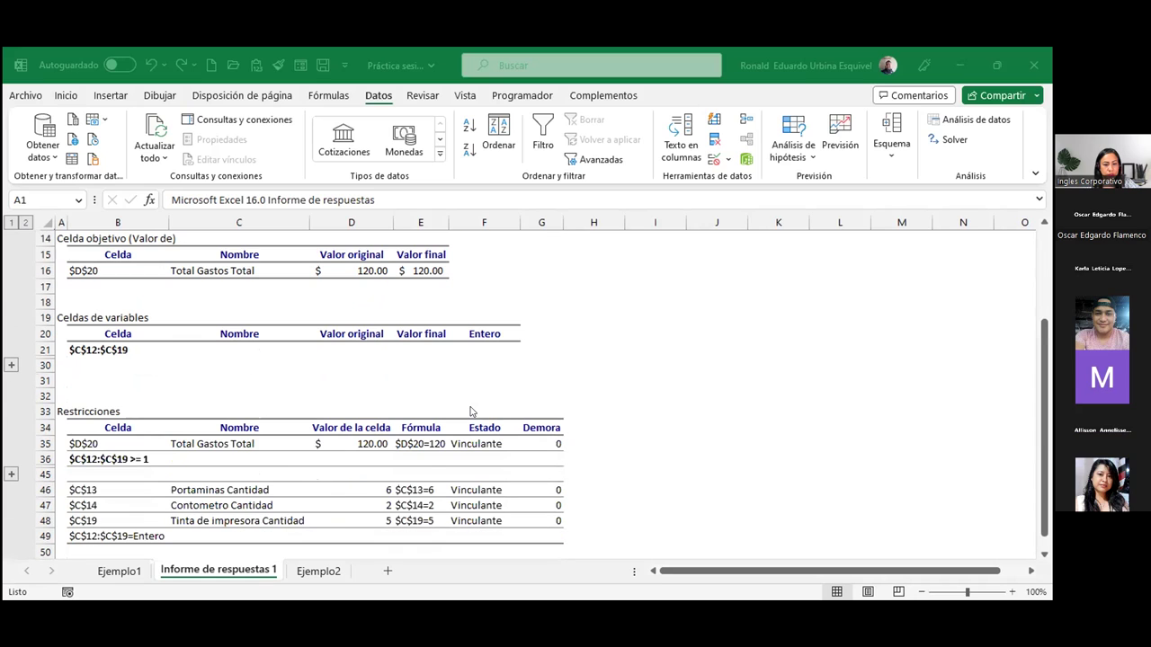
scroll(469, 412, down, 1)
scroll(469, 411, down, 1)
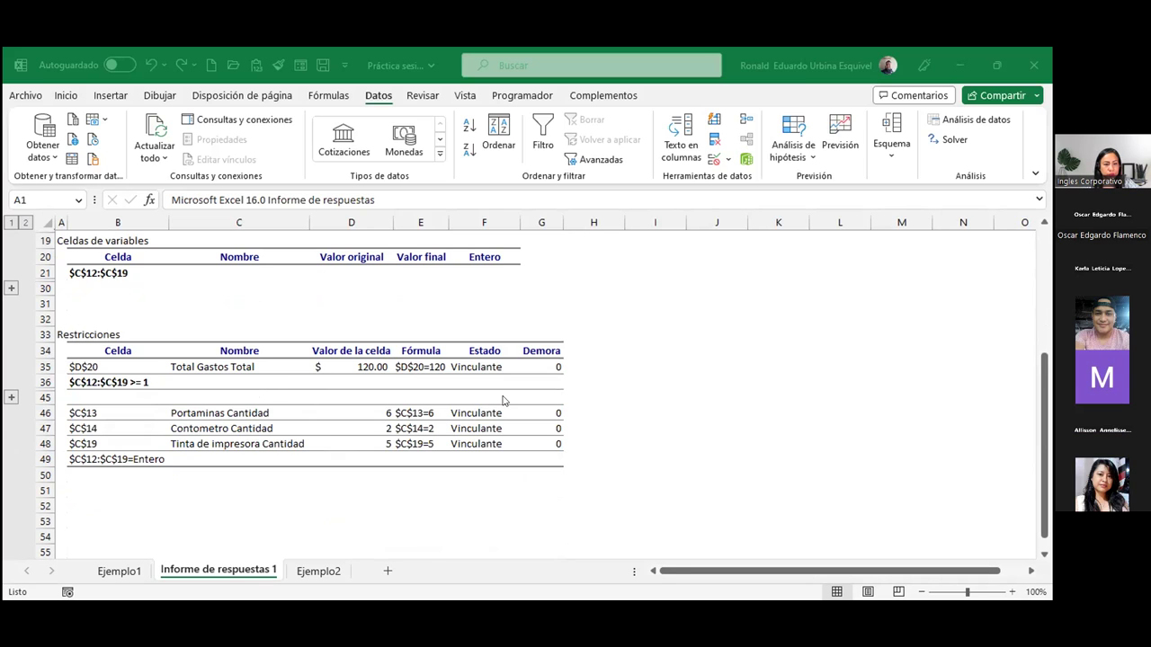
scroll(504, 401, up, 3)
scroll(503, 402, up, 2)
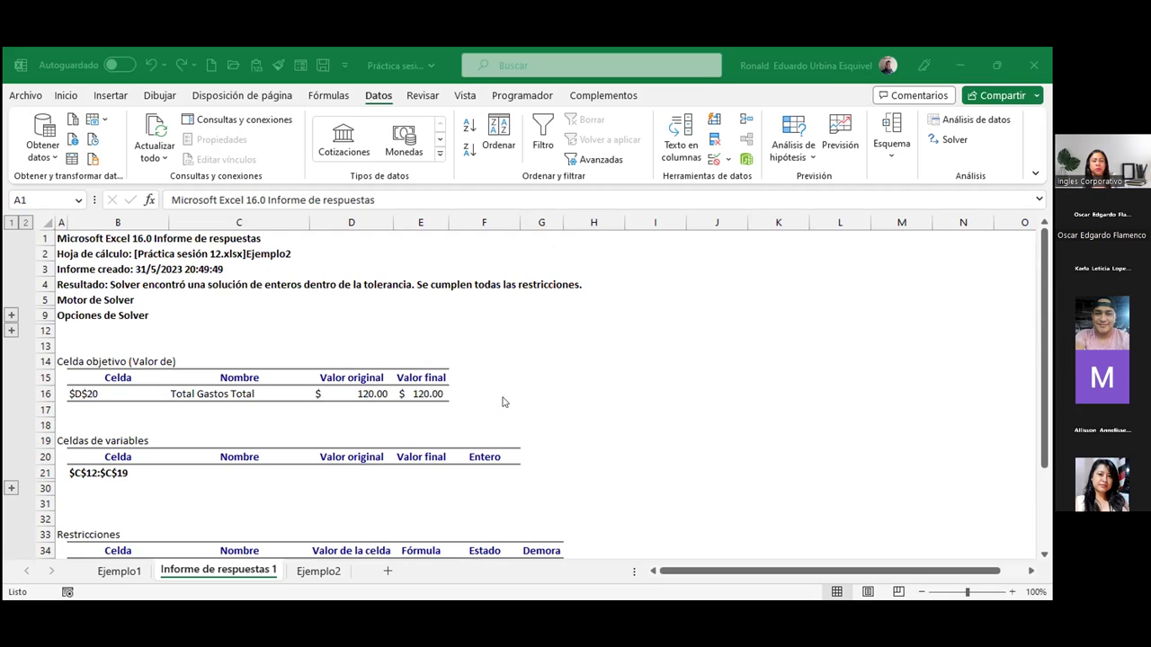
Step: Load Solver on the Ejemplo2 sheet, change the $C$19 constraint to = 4, and solve the model
click(316, 572)
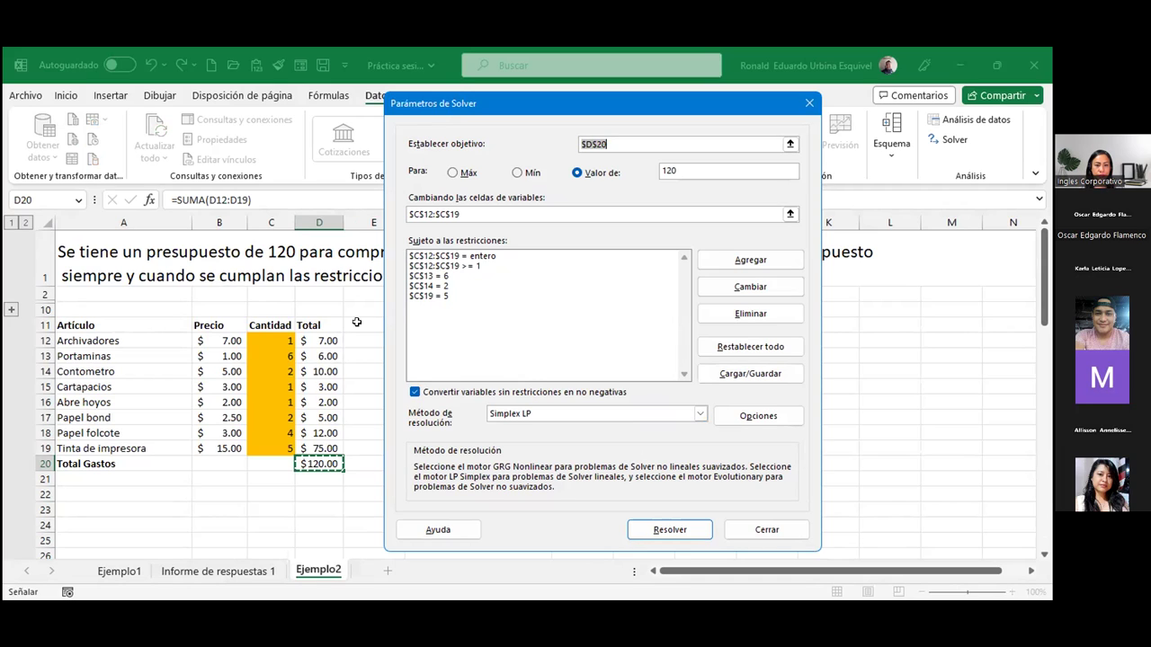
click(509, 278)
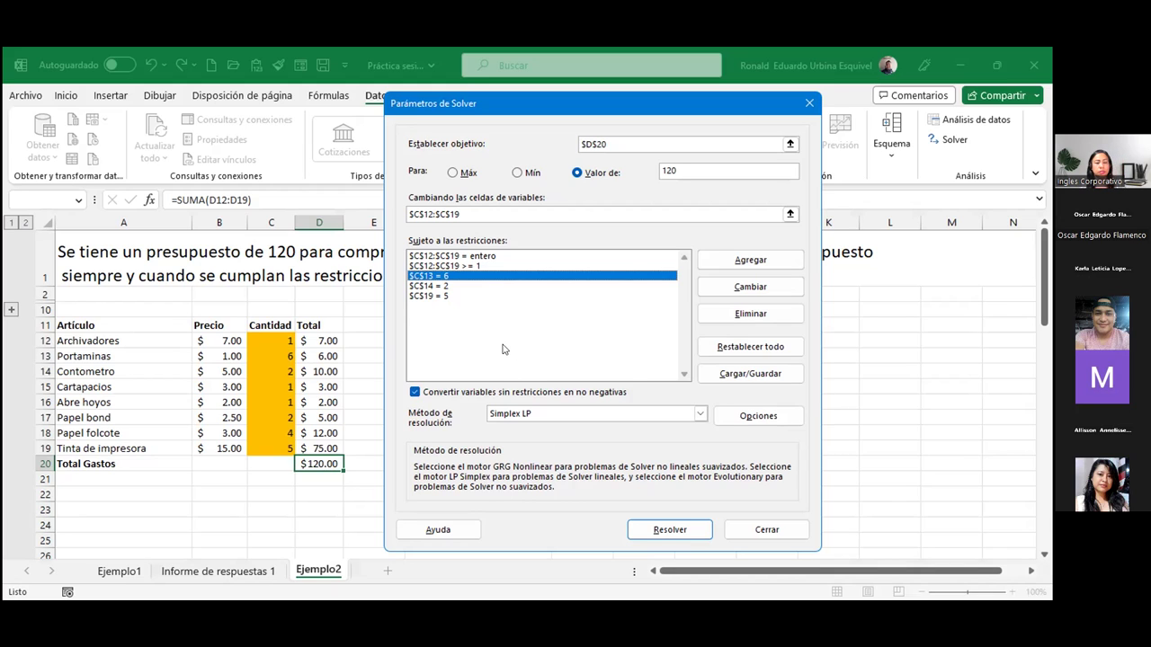
click(457, 295)
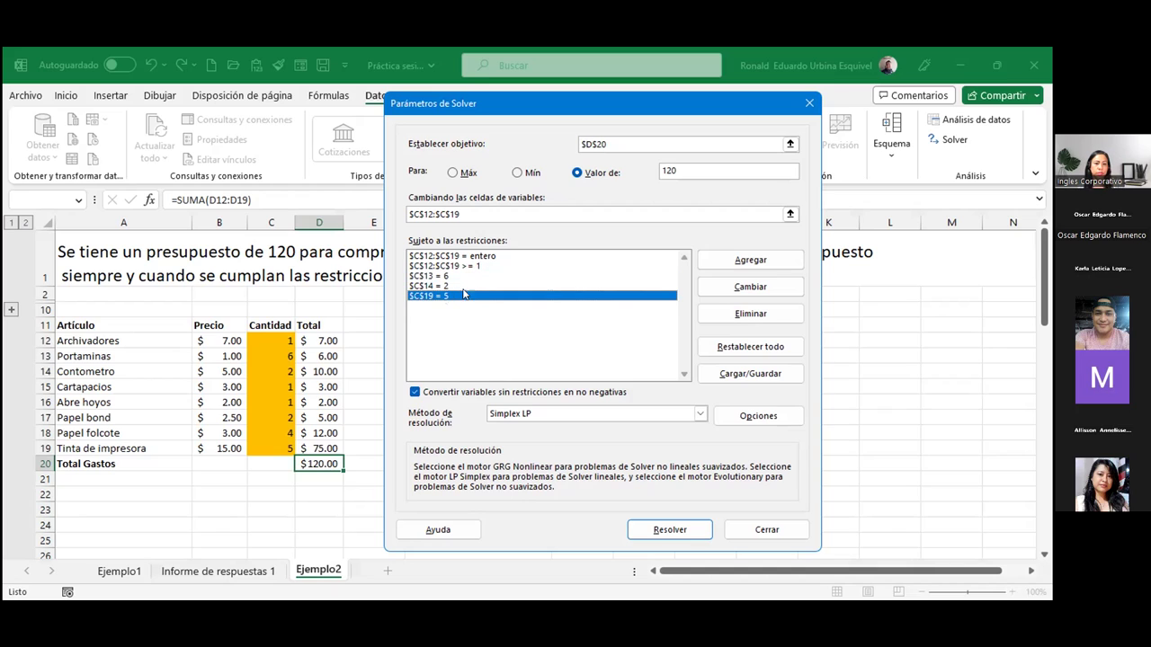
click(747, 287)
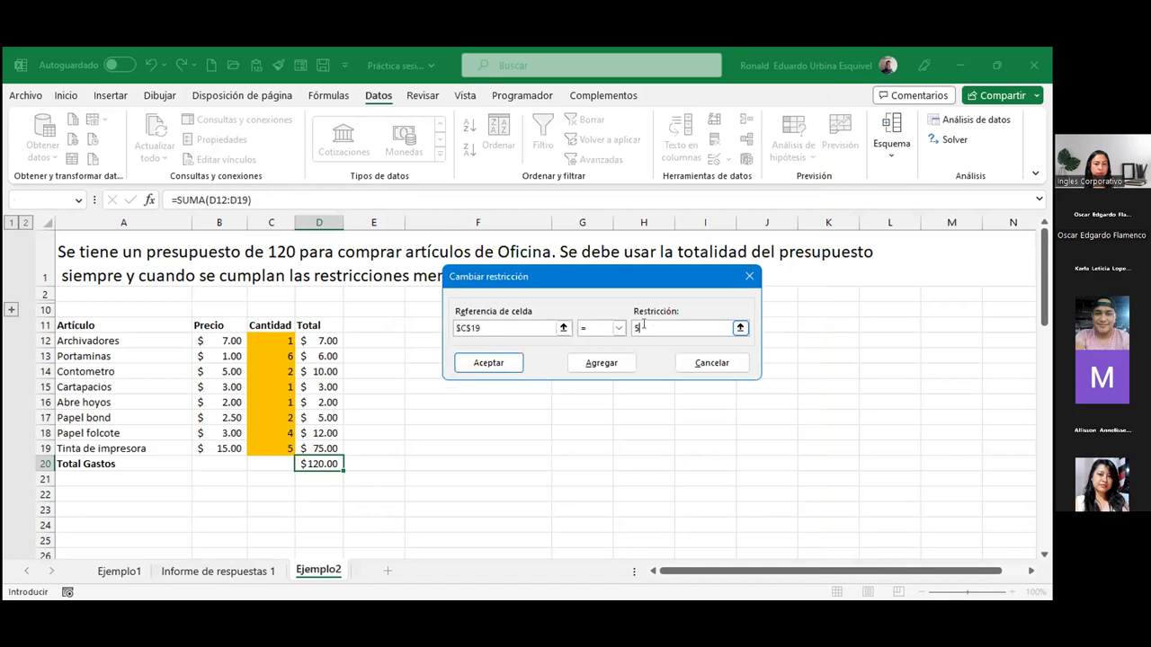
double_click(637, 328)
text(4)
click(505, 363)
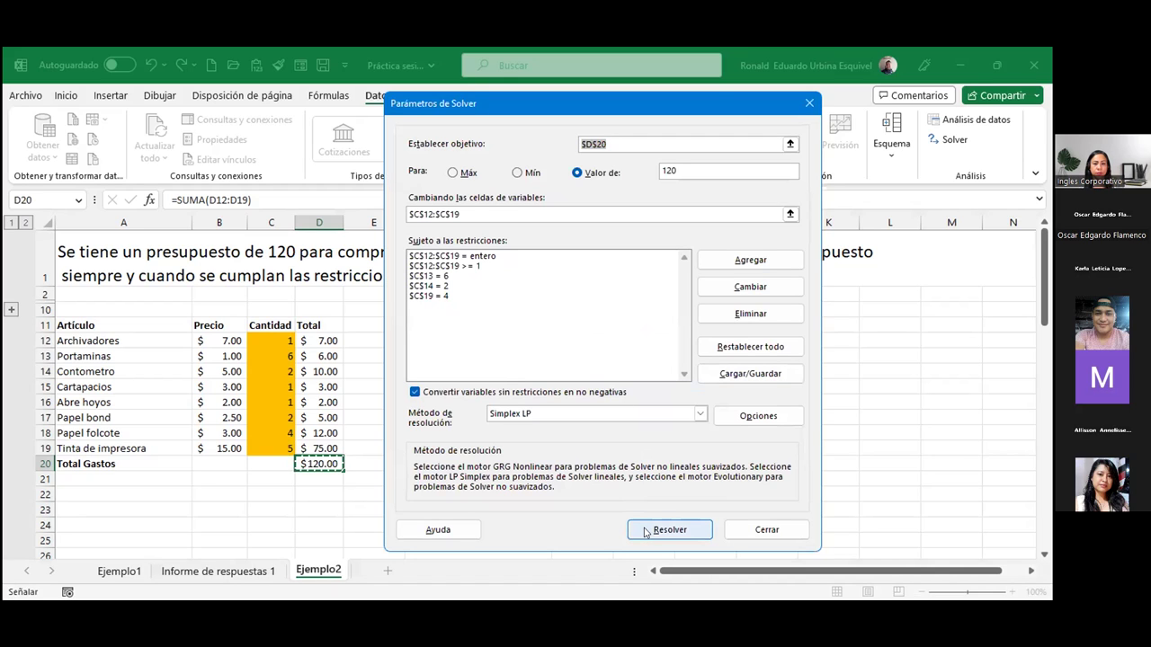
click(644, 531)
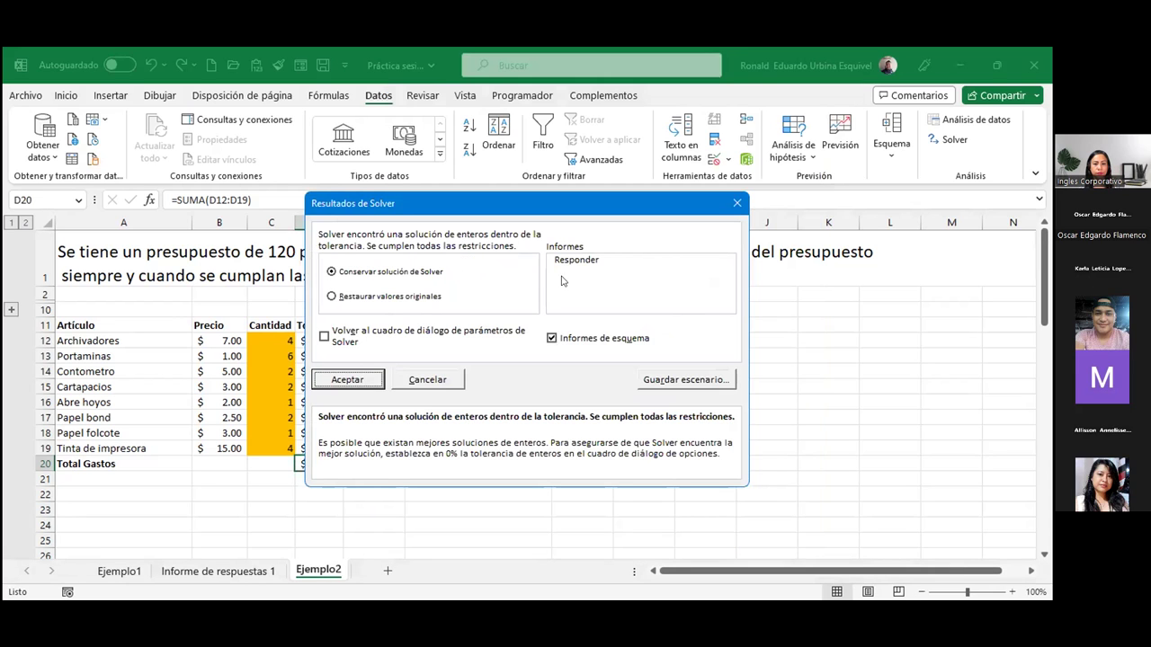
Step: Select the Responder report, save the solution as a scenario named Solución 2, and accept the Solver results
click(568, 259)
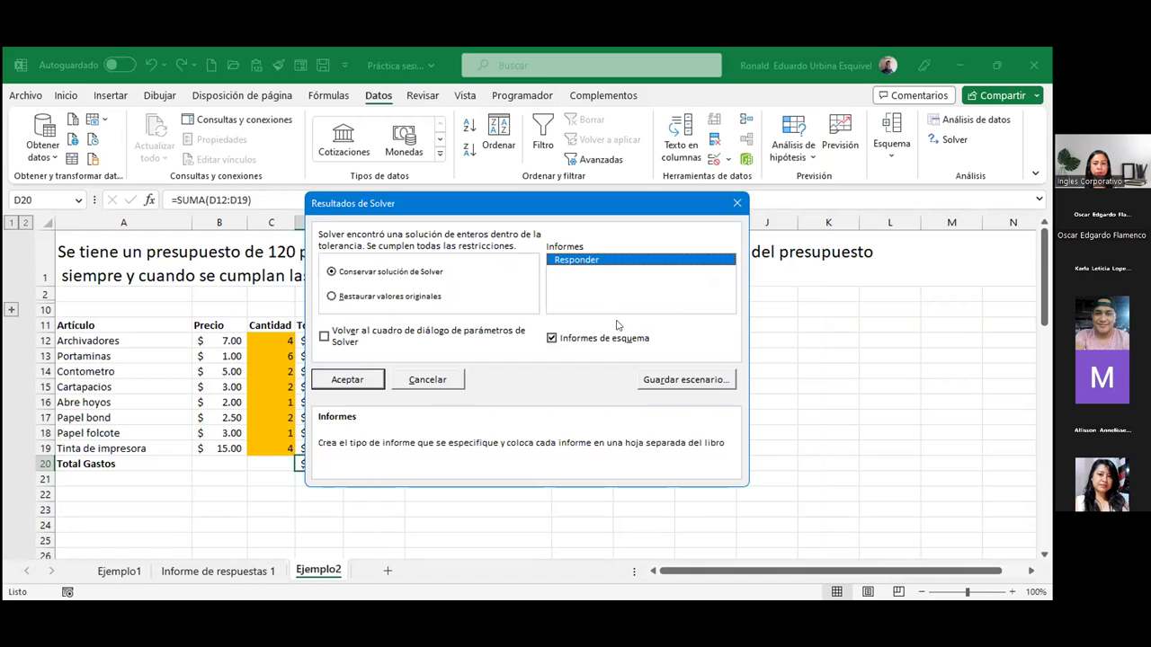
click(654, 377)
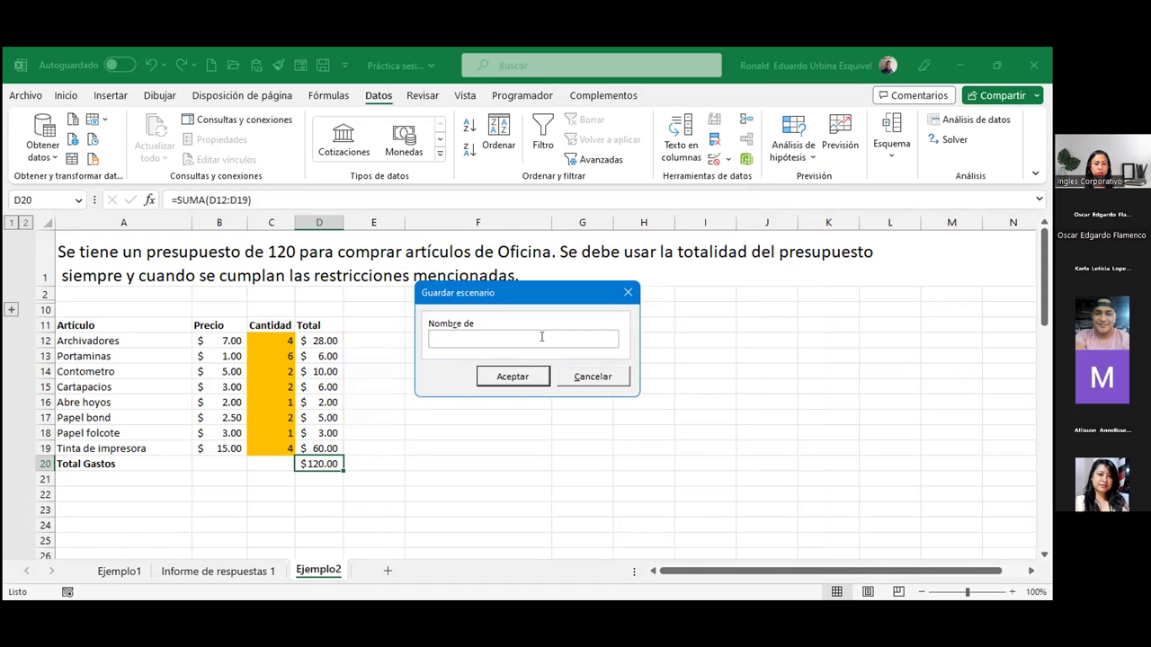
text(Solución 2)
click(517, 377)
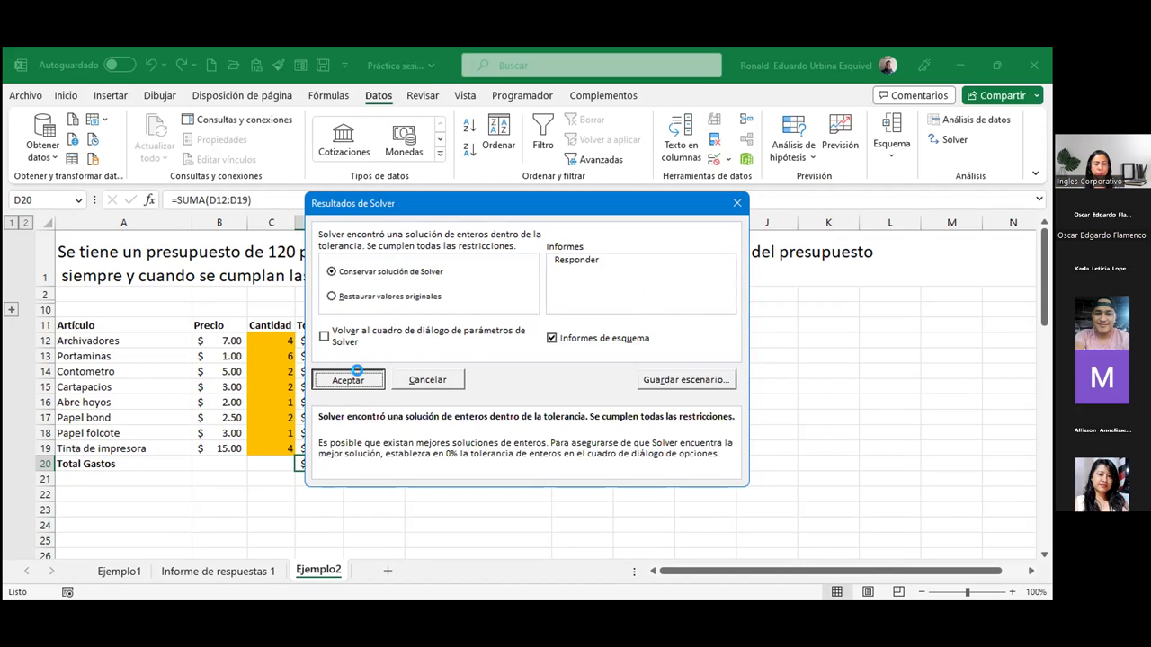
click(348, 379)
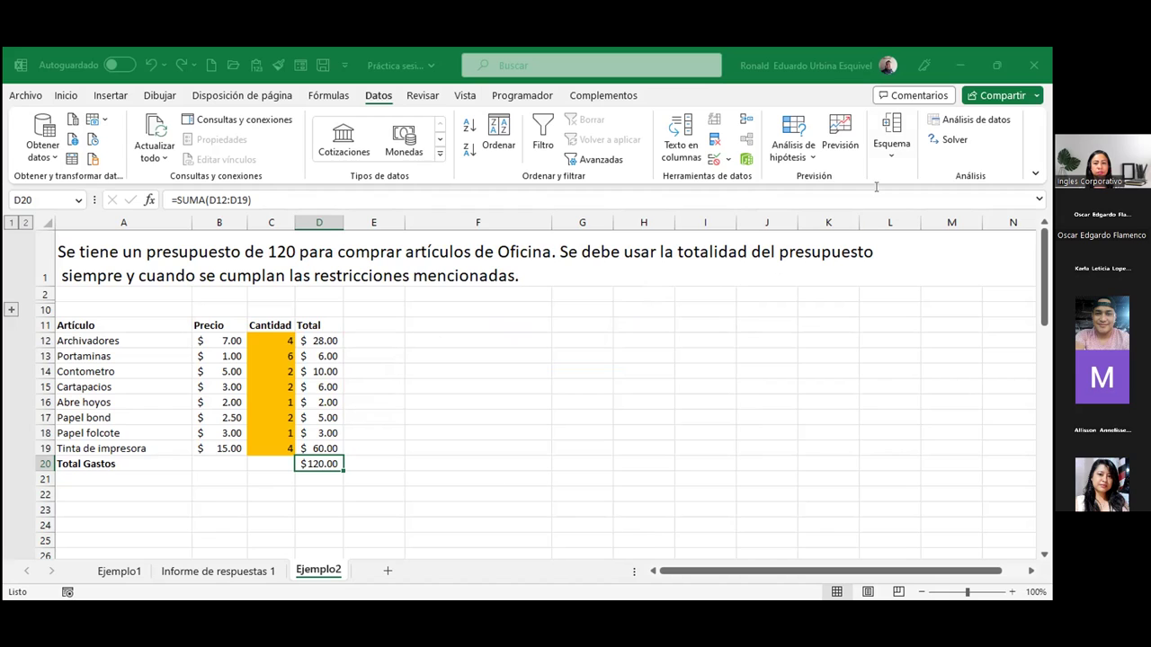
Step: Solve Ejemplo2 again with the same parameters, generate the outlined Responder report, and open the new report sheet
click(961, 139)
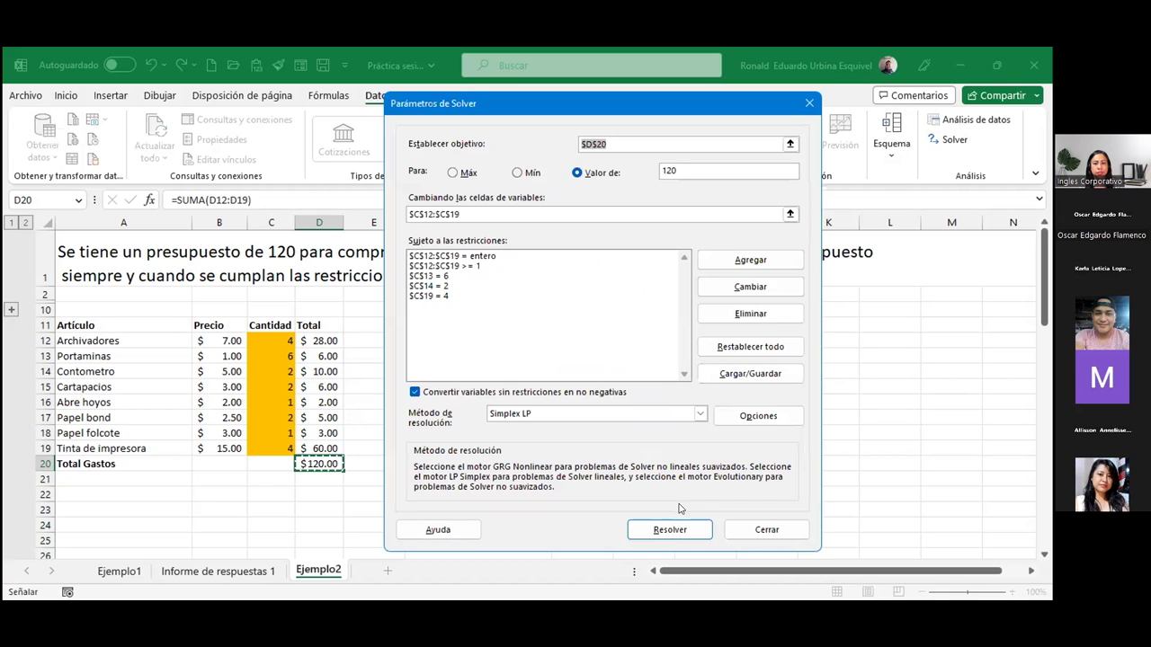
click(670, 531)
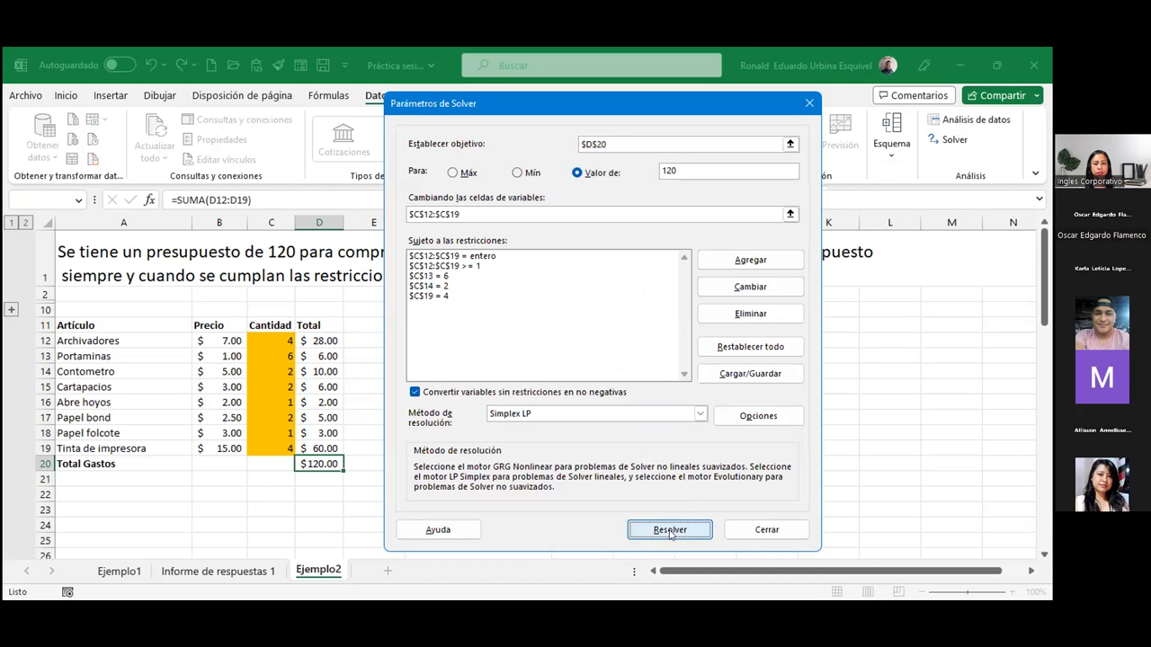
click(584, 260)
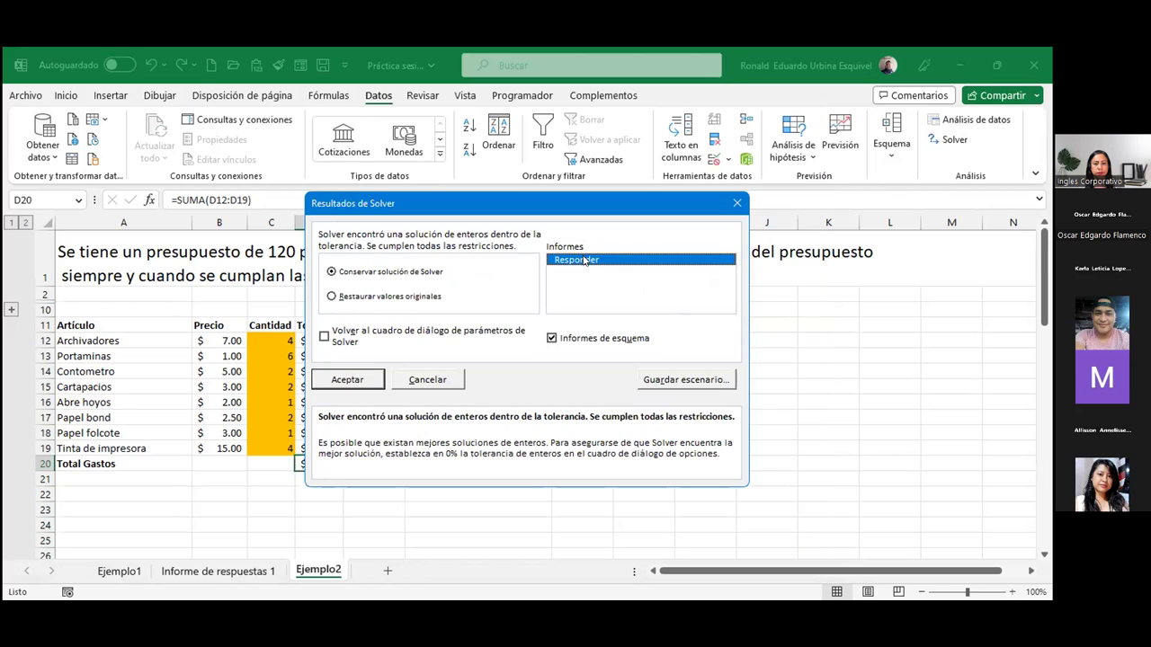
click(363, 376)
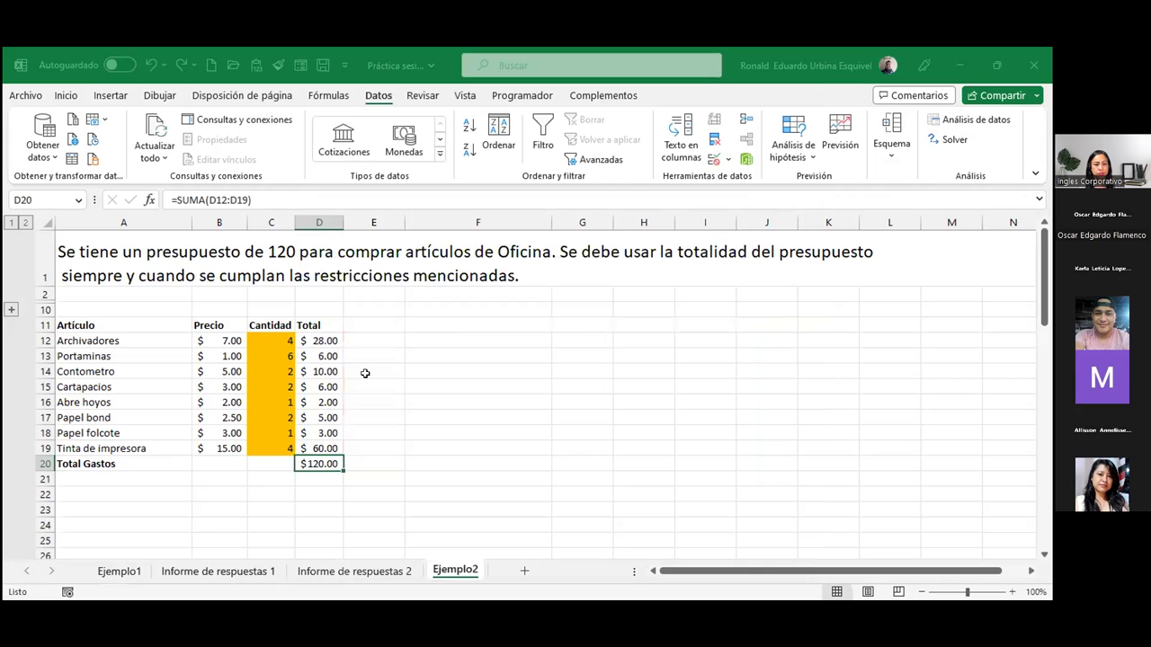
click(366, 572)
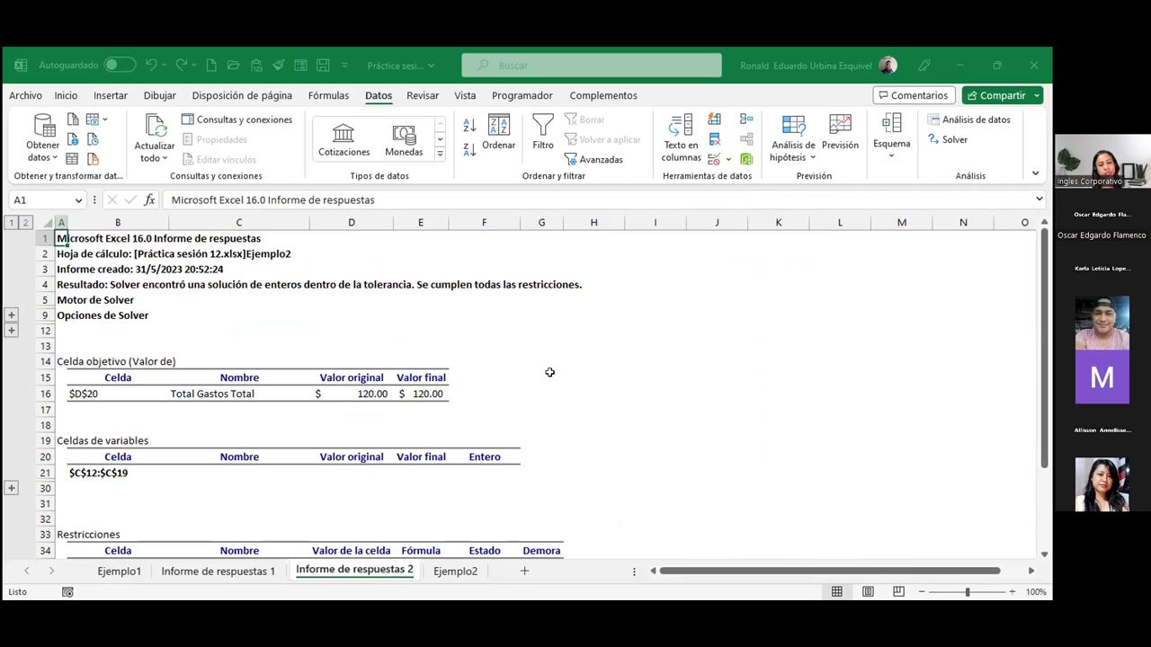
Step: Review the variable cells and constraints in the Informe de respuestas 2 report, then return to the Ejemplo2 sheet
scroll(549, 373, down, 4)
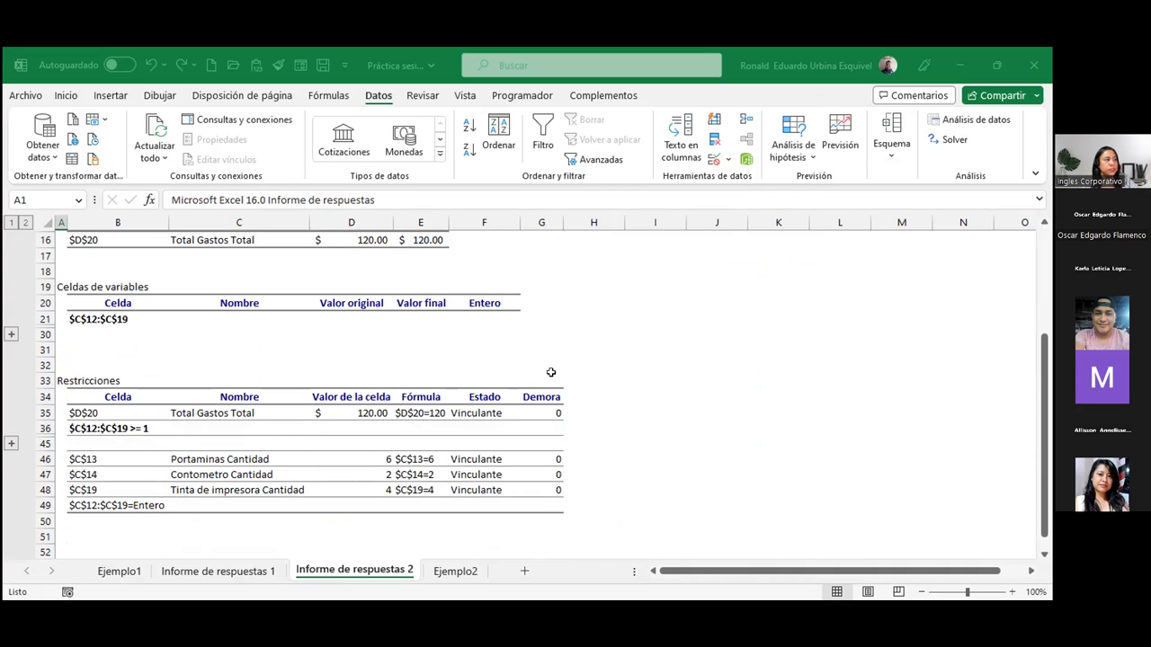
scroll(551, 372, up, 4)
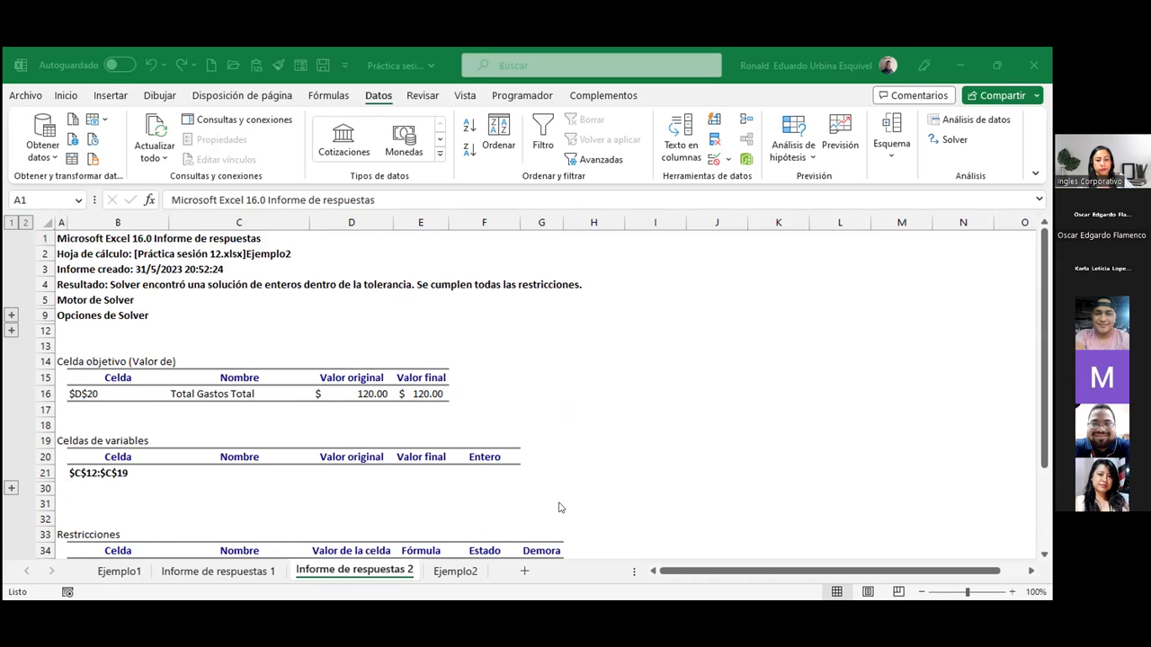
click(454, 571)
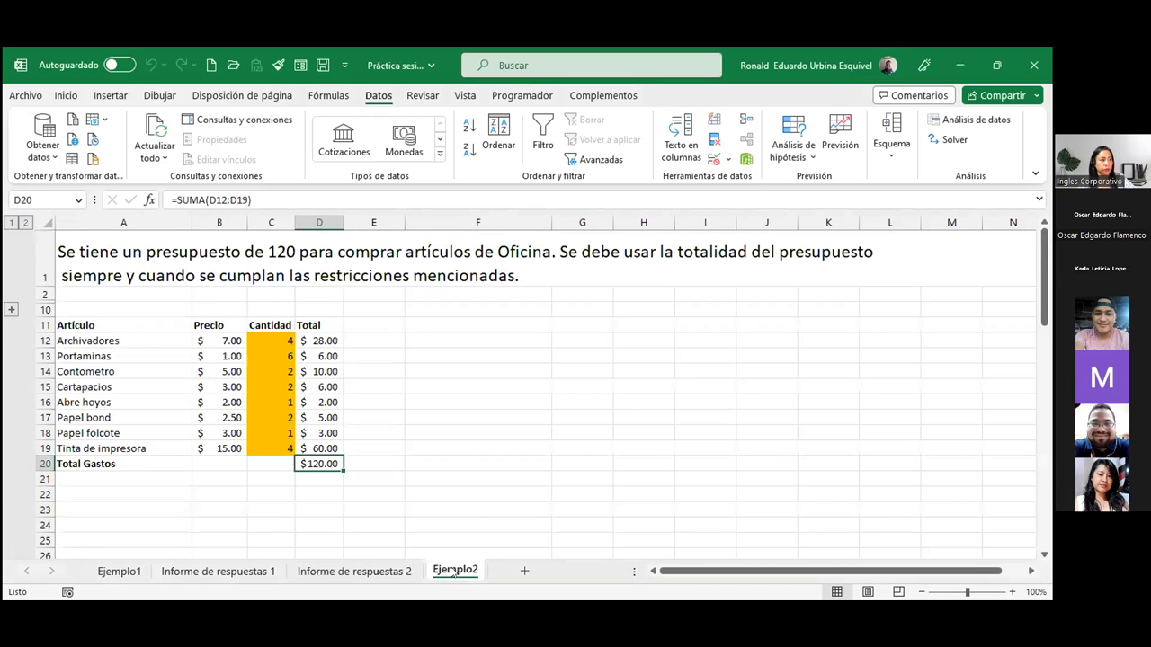
Step: Solve the Ejemplo2 model with the existing Solver parameters and select the Responder report
click(947, 140)
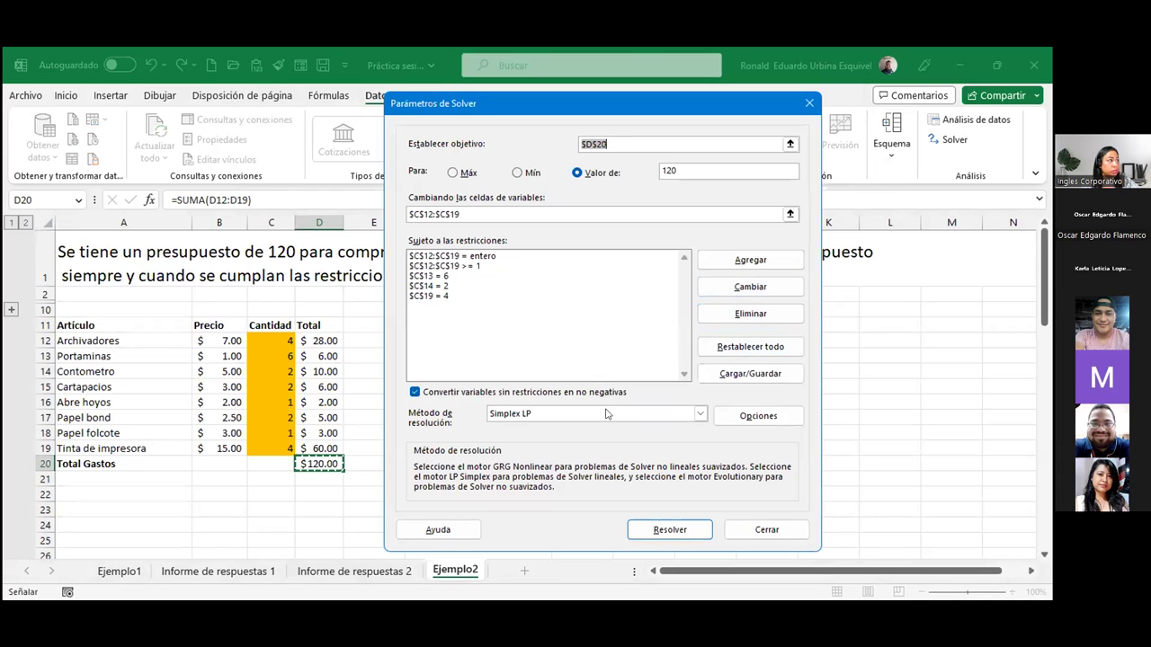
click(669, 531)
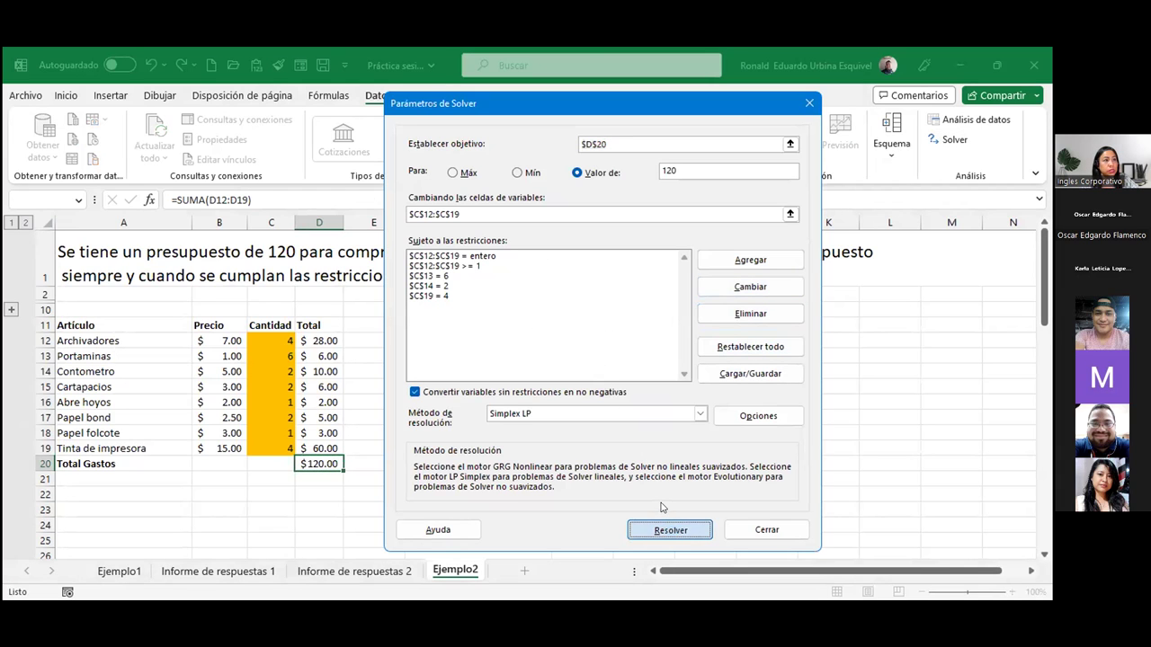
click(582, 260)
Step: Save the solution as a scenario named Solución 3 and accept the Solver results
click(683, 381)
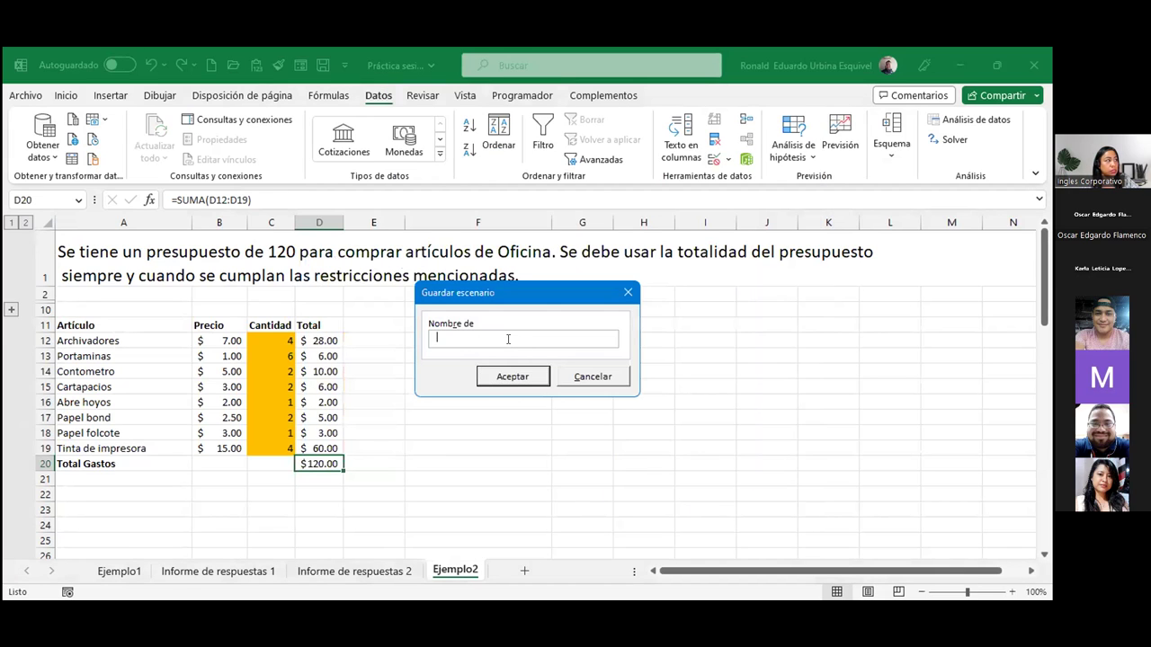
text(Soluci)
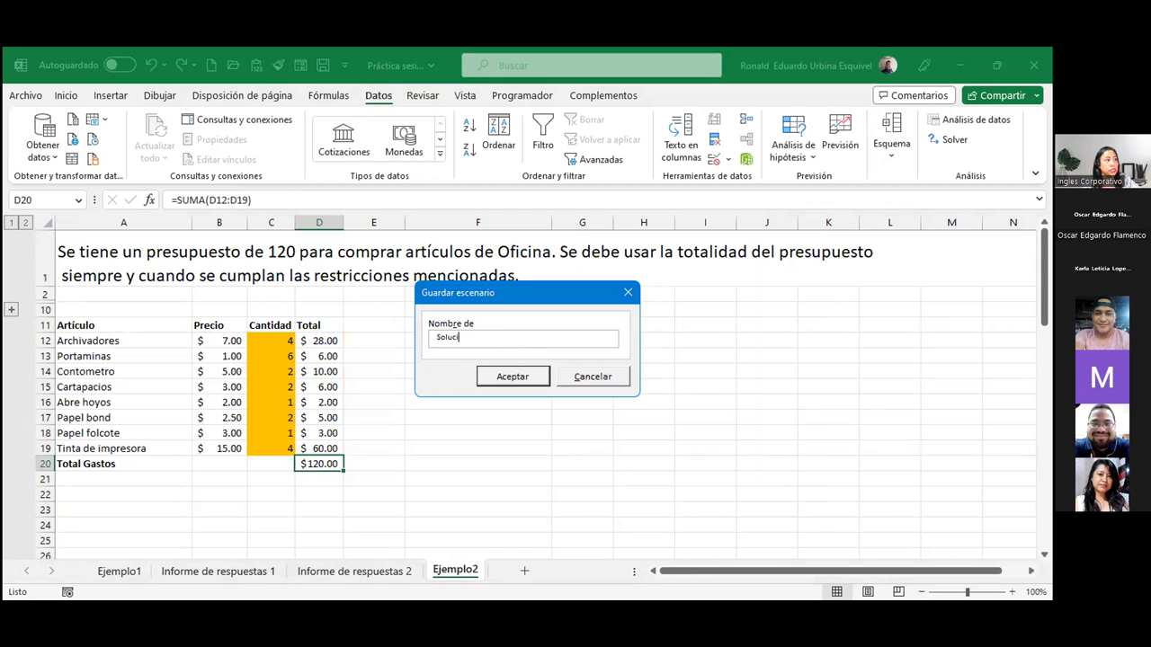
text(ón 2)
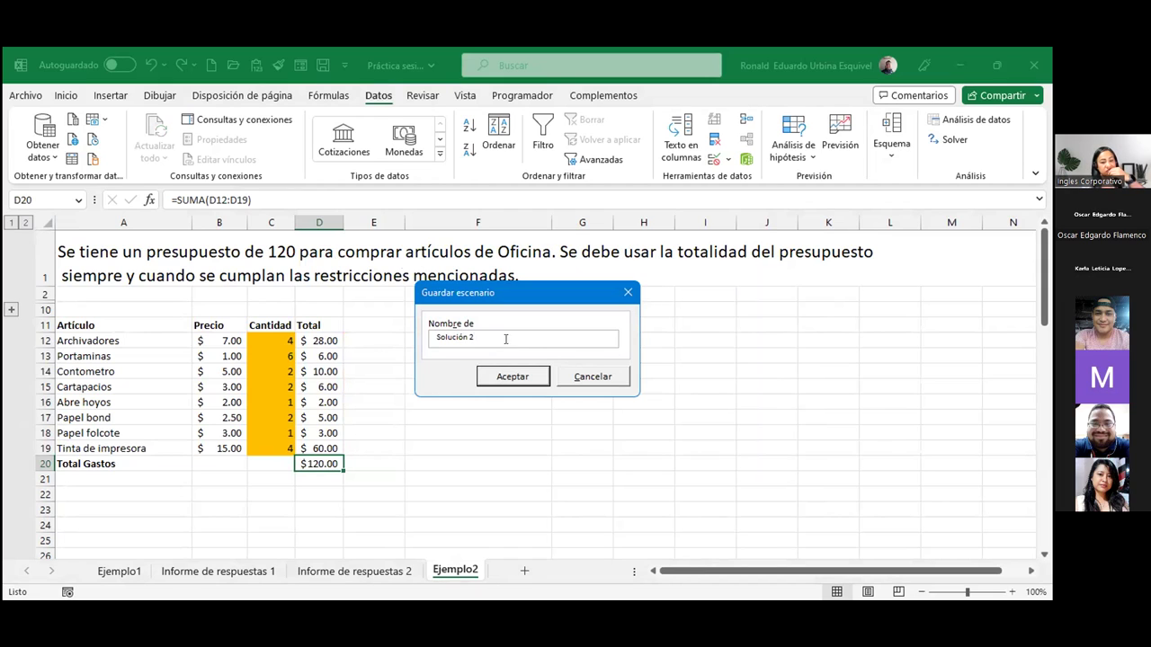
click(501, 376)
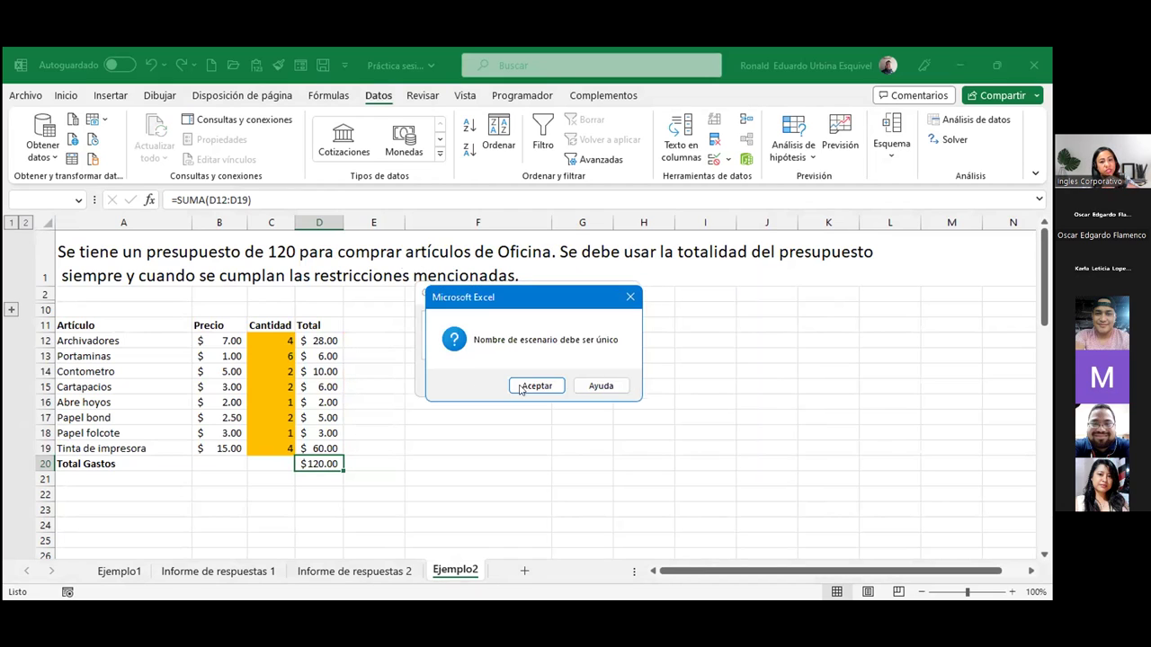
click(525, 386)
key(BackSpace)
text(3)
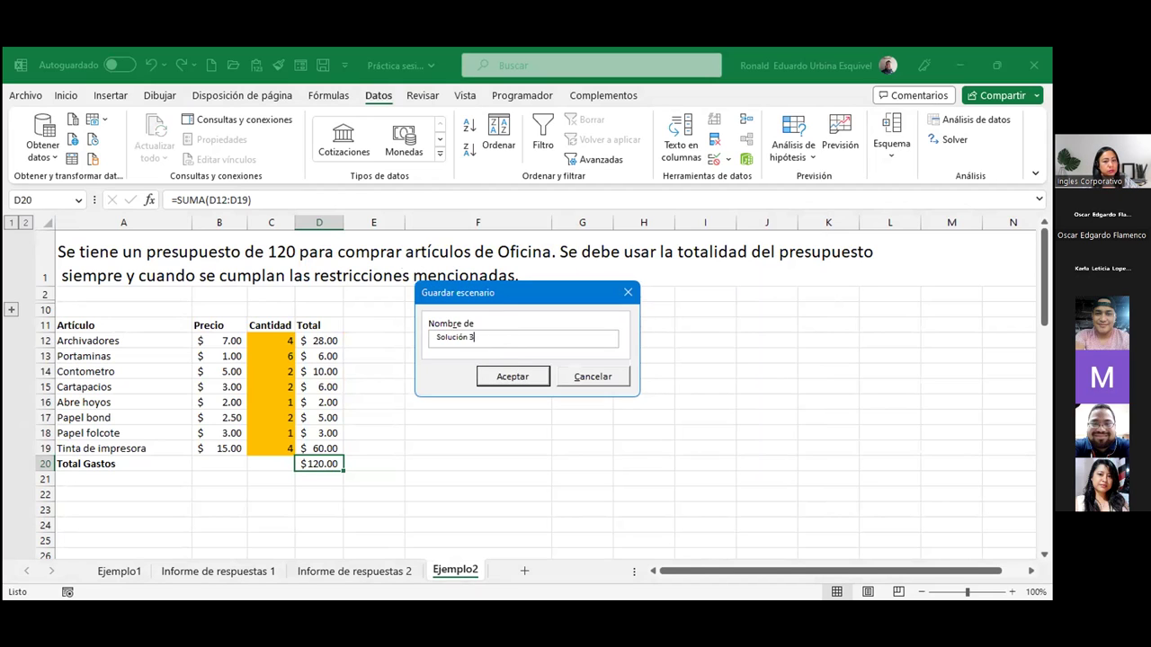
click(533, 378)
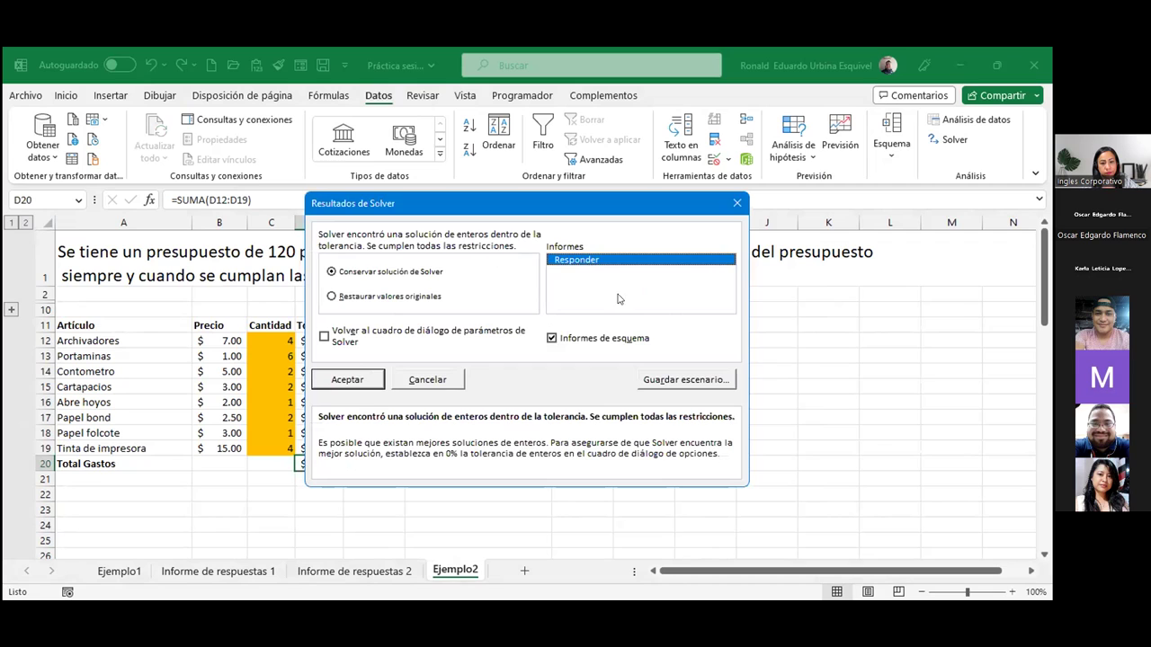
click(363, 379)
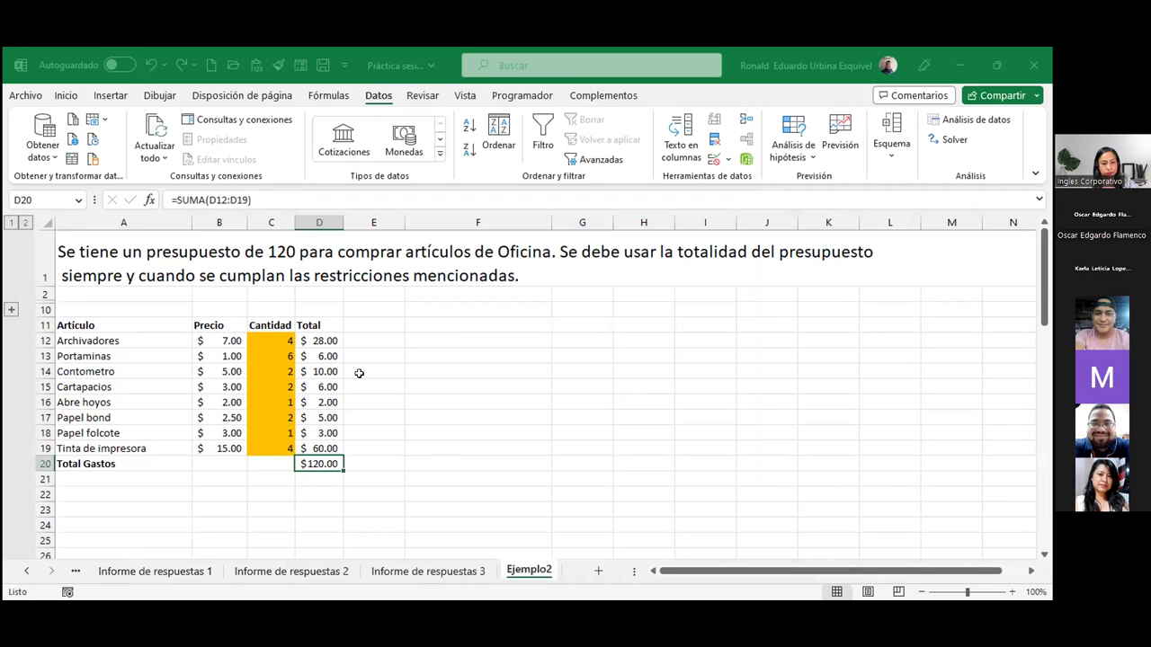
Step: Open the Informe de respuestas 3 sheet and review its objective, variable cells and constraints
click(462, 571)
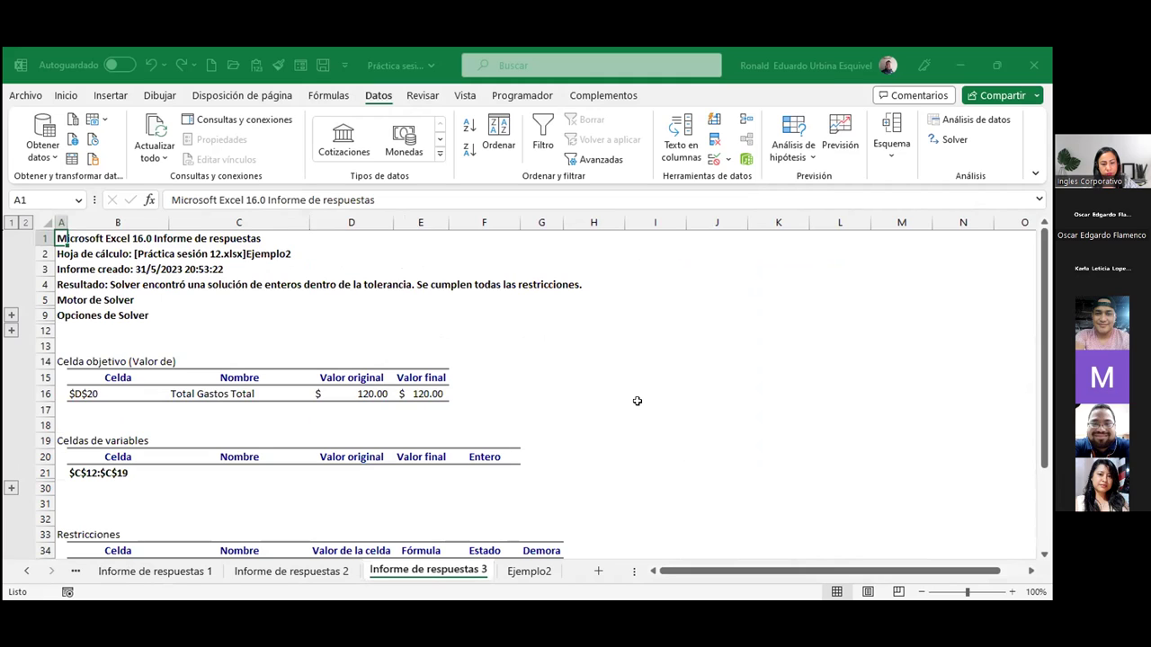
scroll(636, 401, down, 3)
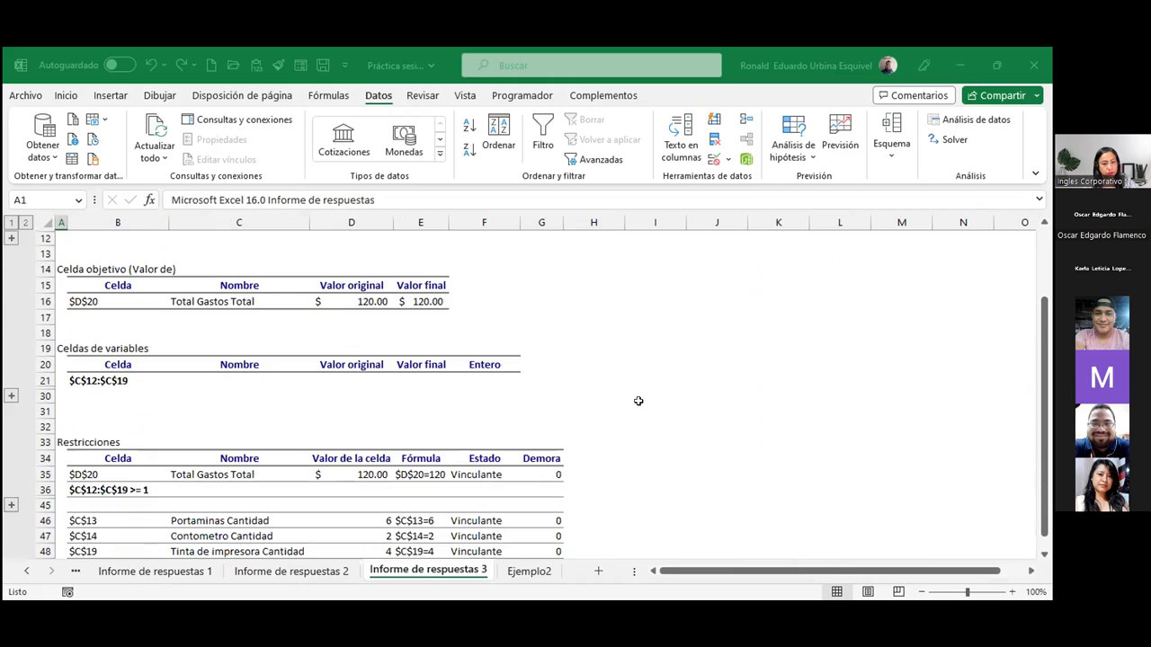
scroll(637, 405, down, 2)
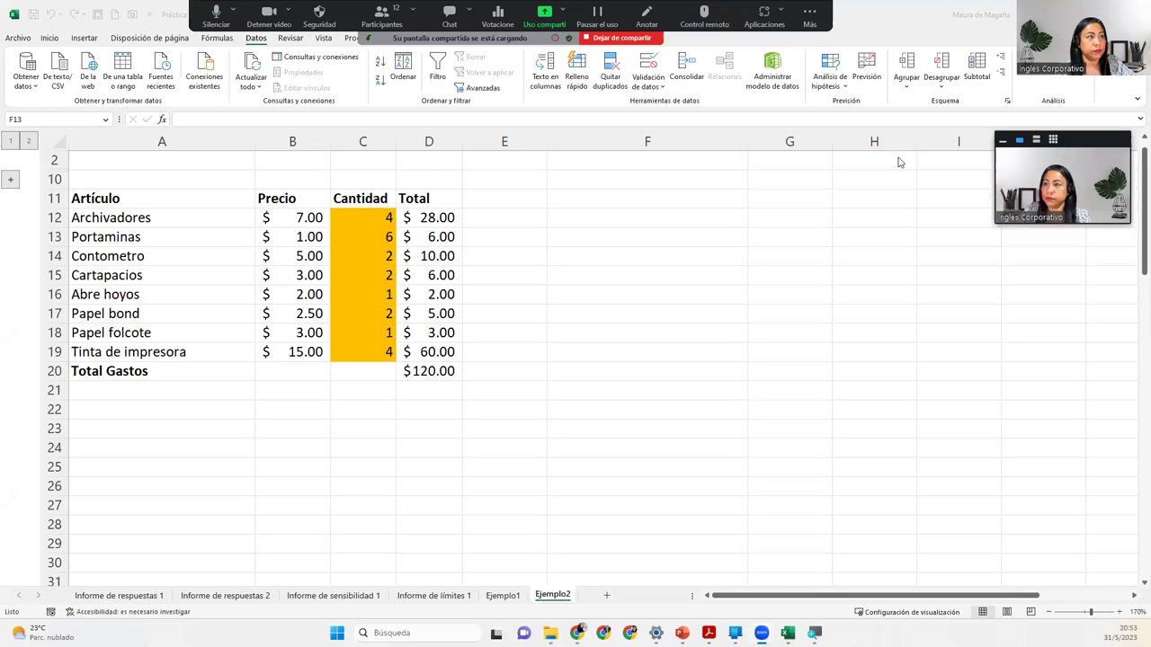
Step: Inspect the Total Gastos formula in cell D20 of the Ejemplo2 sheet
click(429, 370)
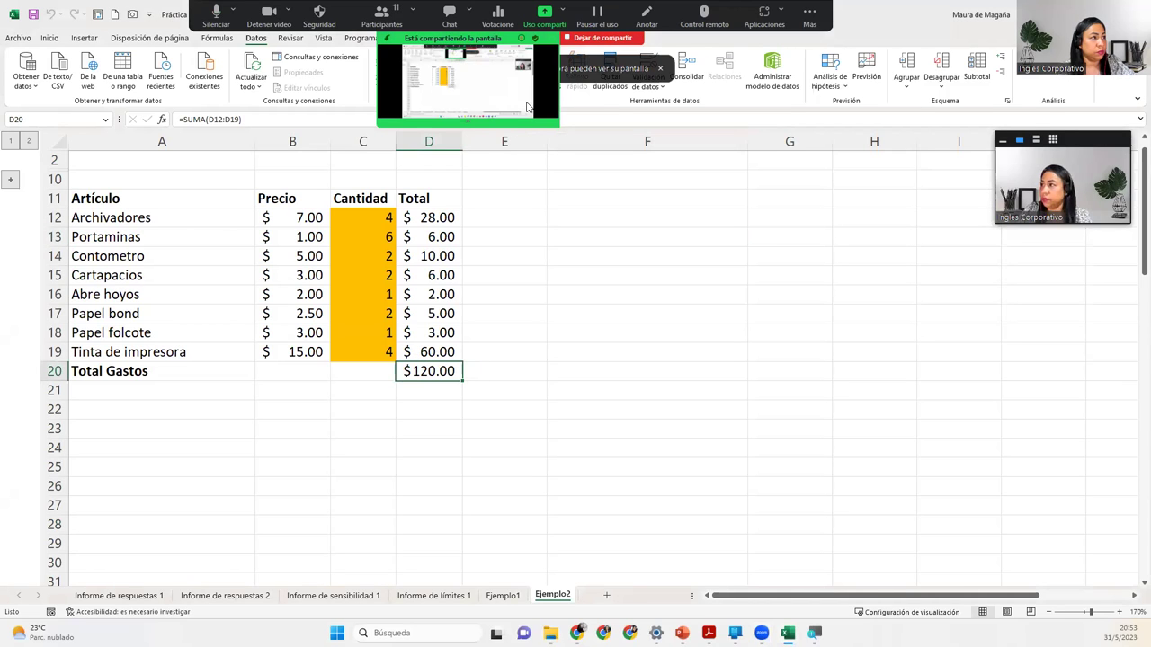
key(F2)
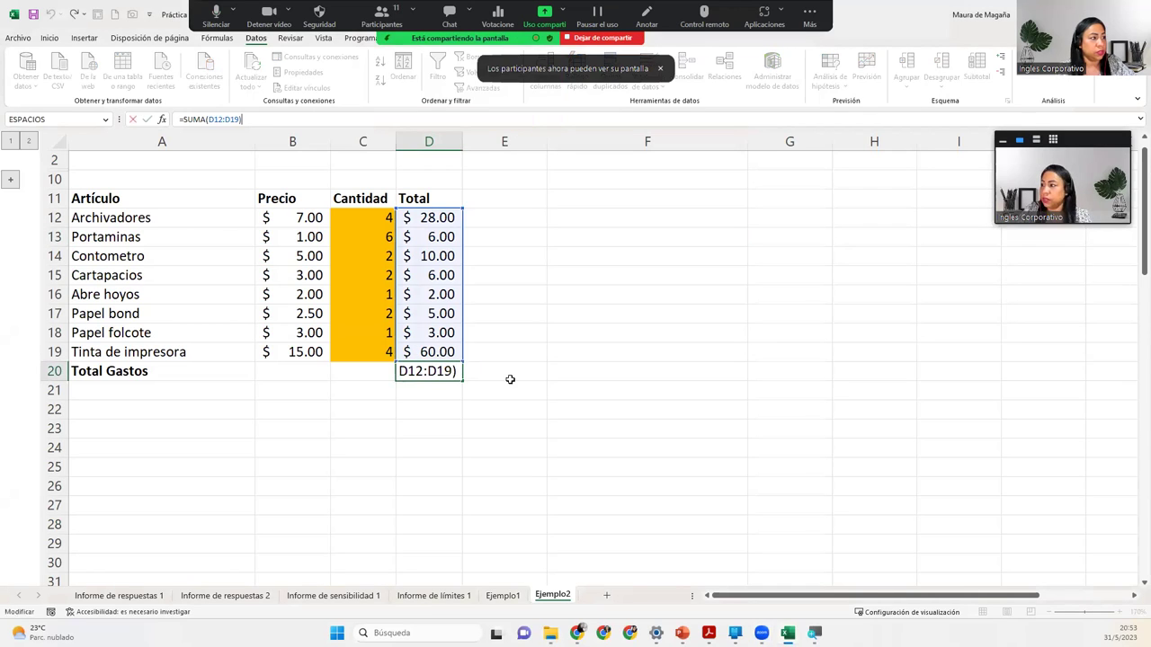
key(Return)
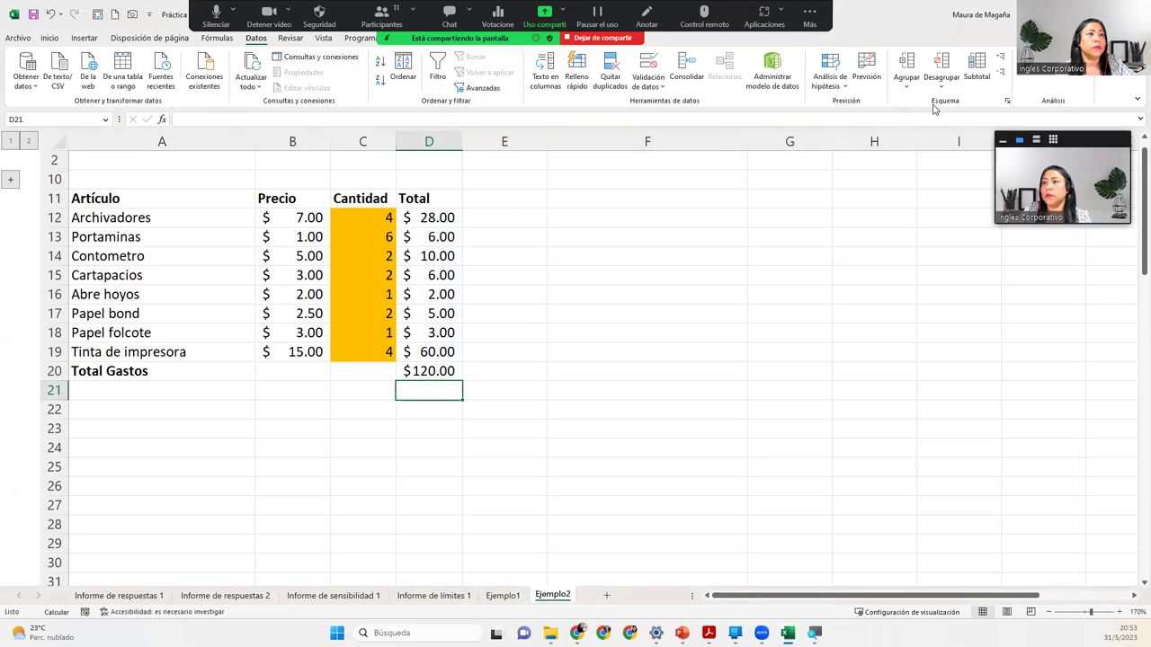
Step: Open the Scenario Manager beside the Ejemplo2 table and show the escenario1 and Solucion1 scenarios on the sheet
click(835, 88)
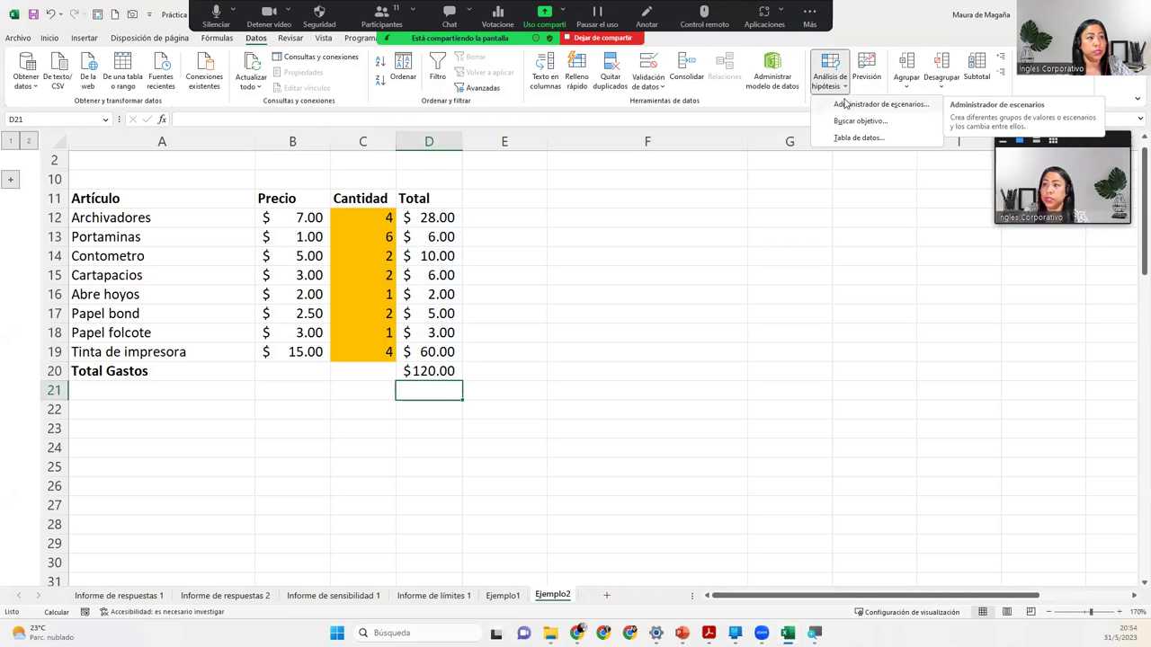
click(845, 104)
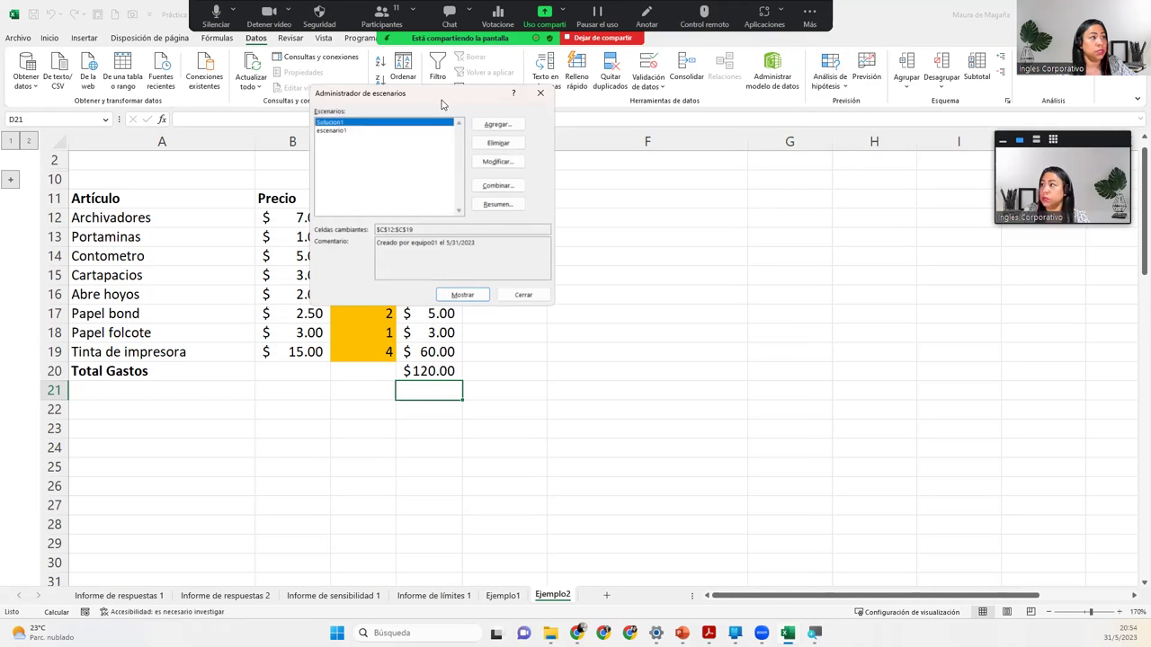
drag(445, 100, 692, 212)
click(594, 238)
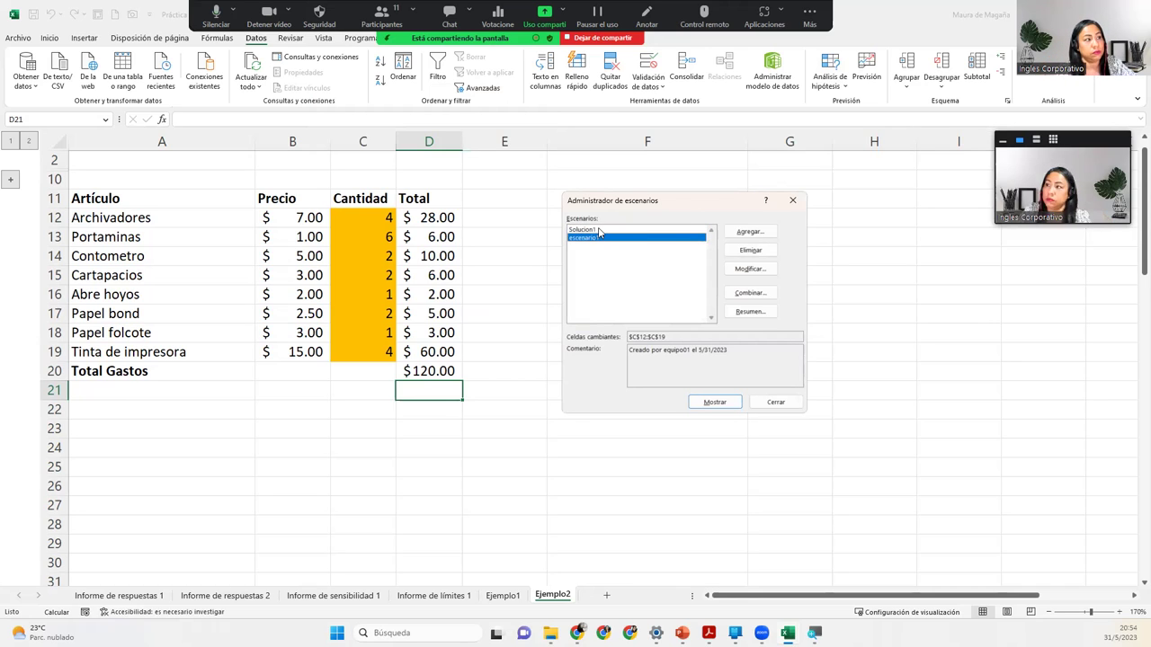
click(599, 230)
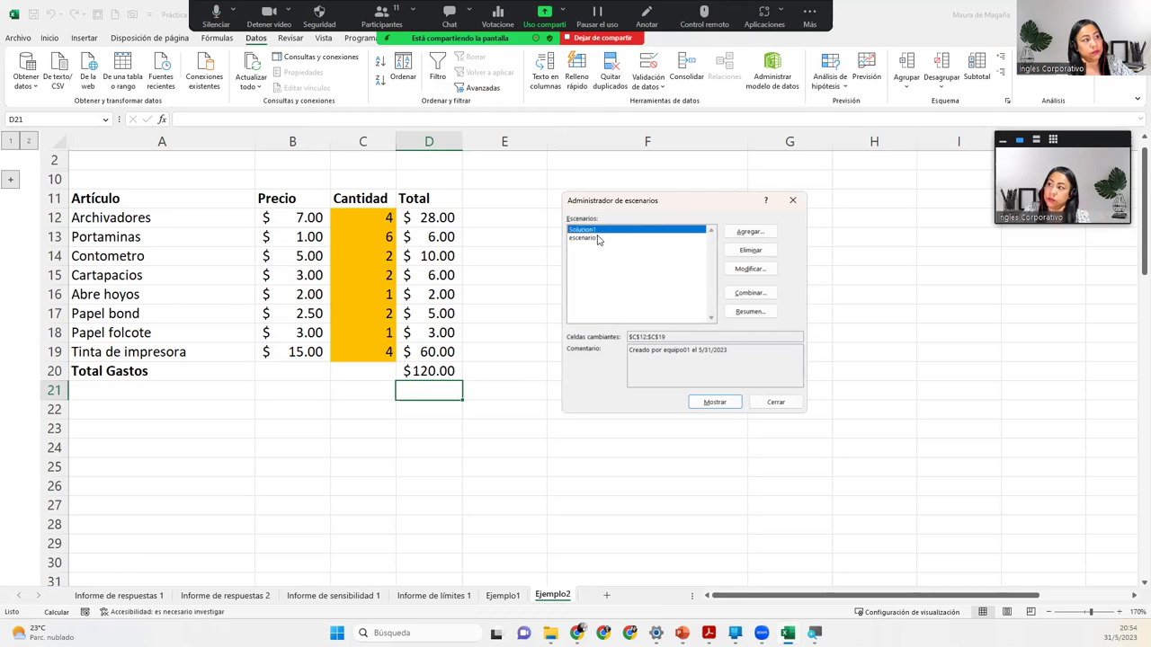
click(596, 239)
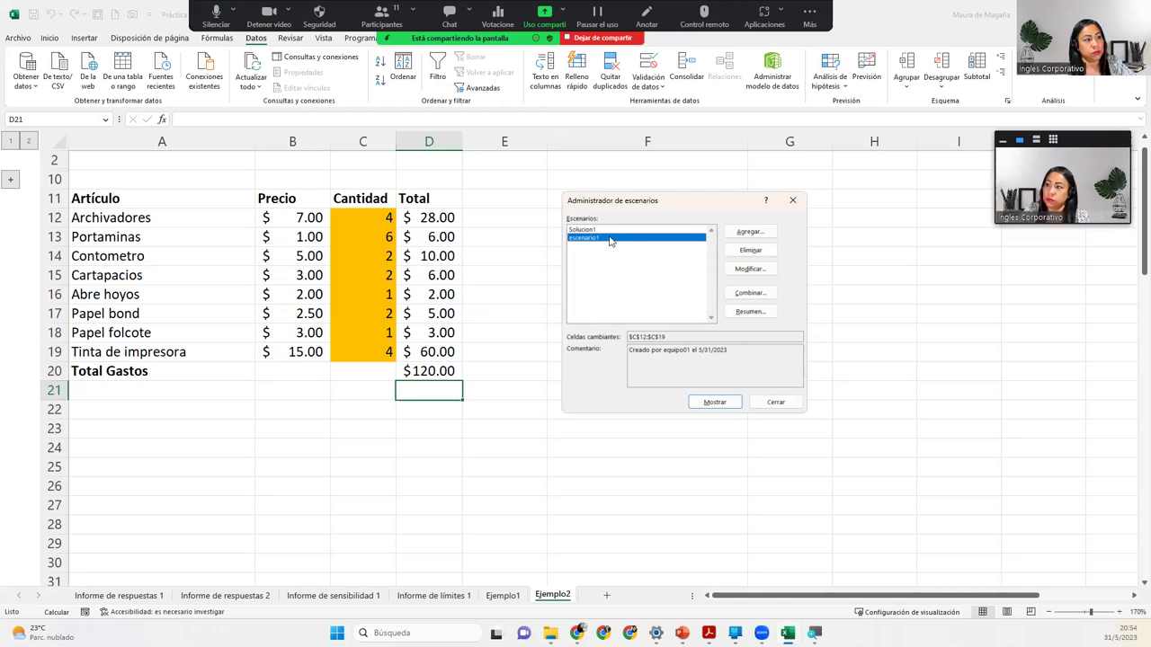
click(706, 403)
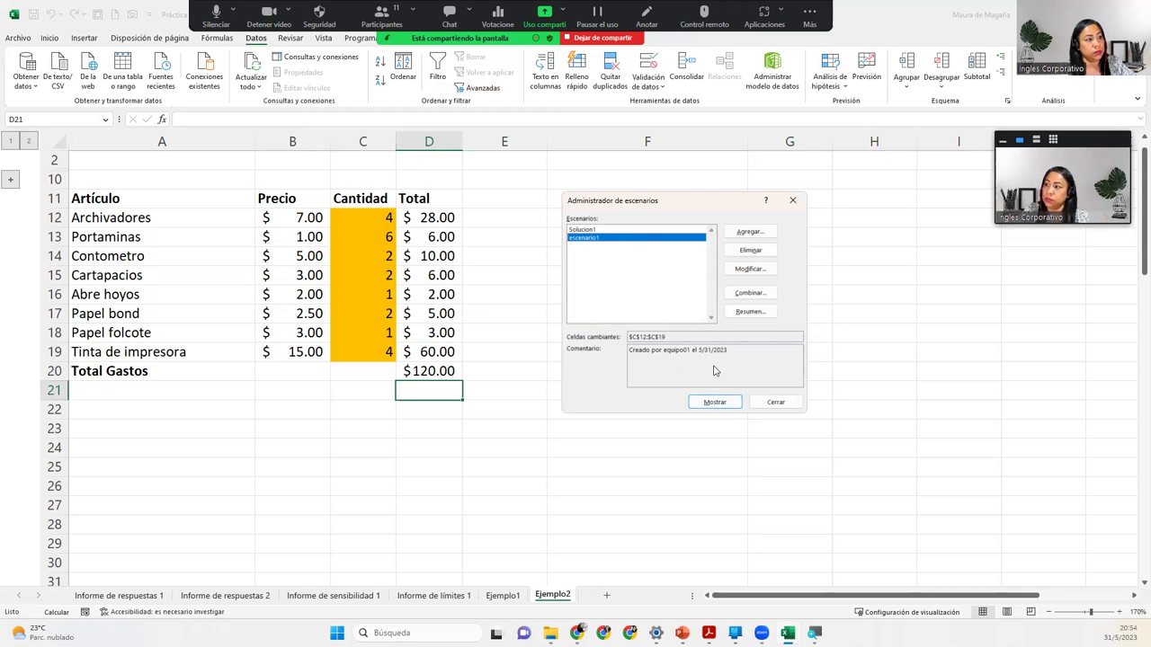
click(593, 230)
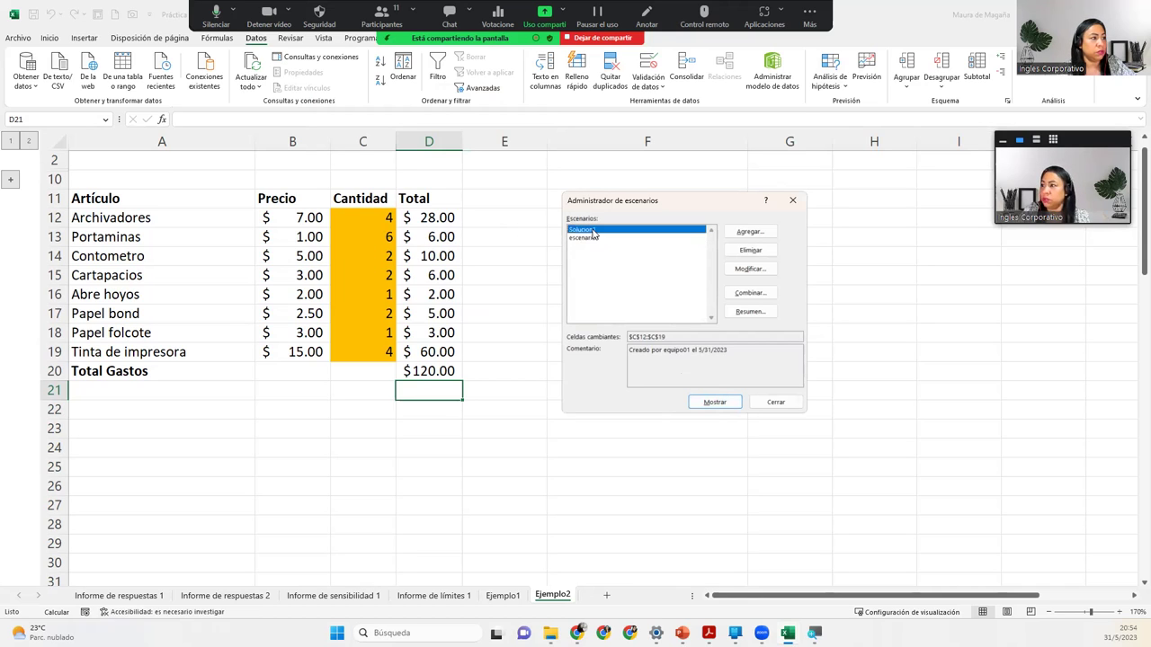
click(725, 403)
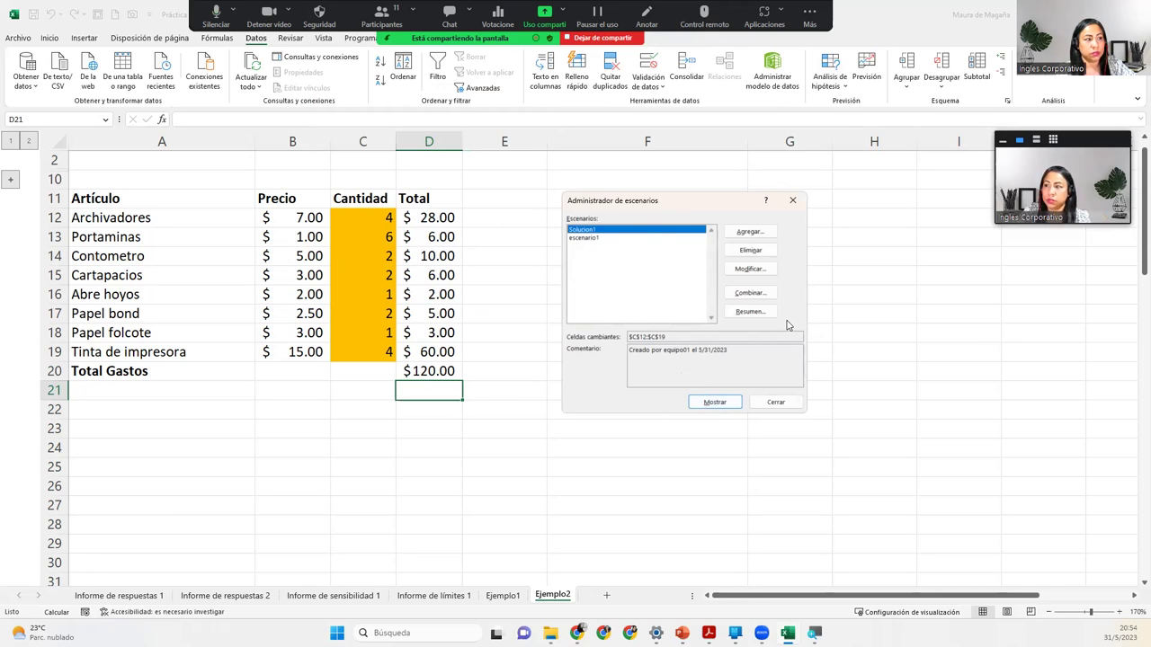
Step: Create a scenario summary report with D20 as the result cell and compare the $C$13 values of Solucion1 and escenario1
click(751, 315)
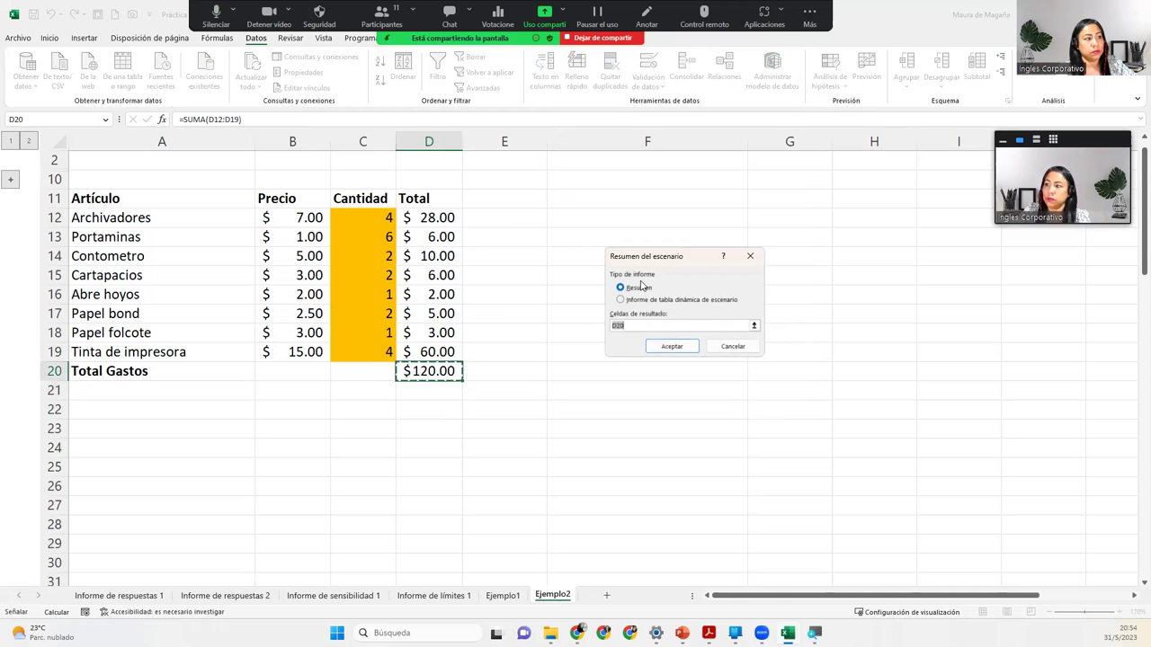
click(673, 346)
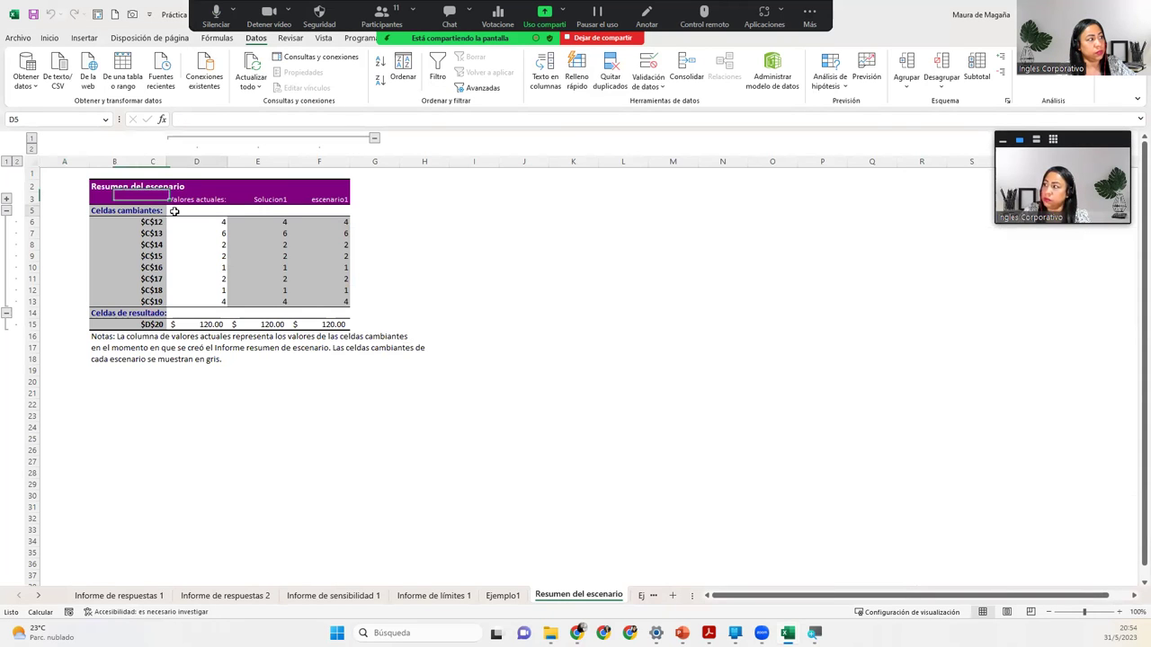
click(269, 235)
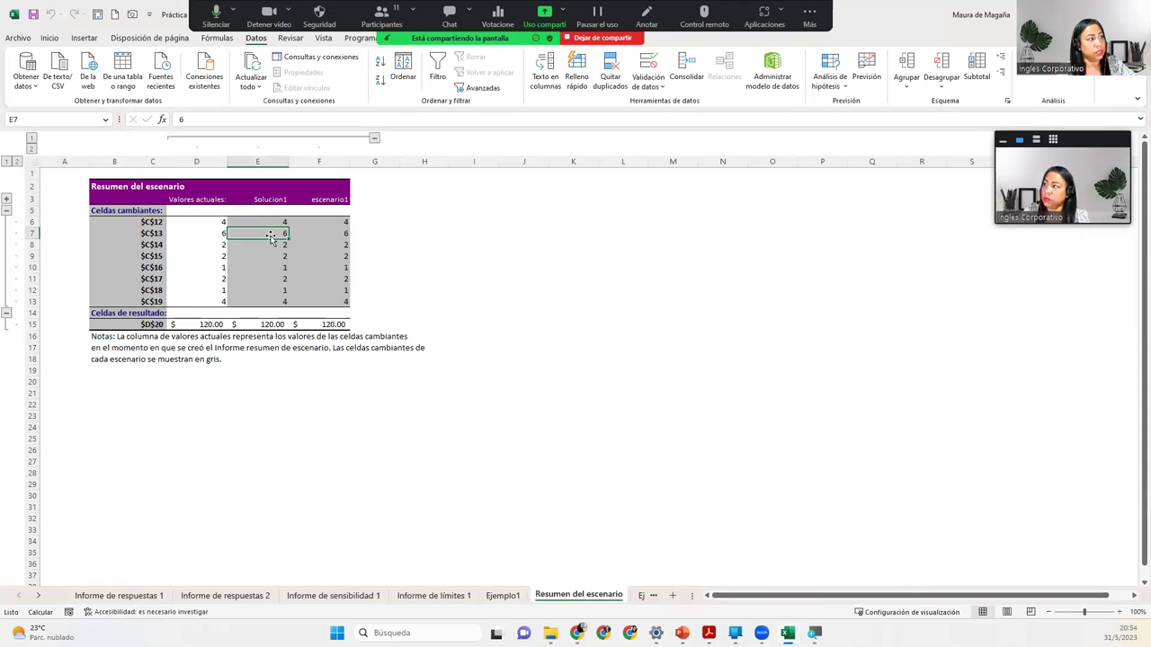
click(321, 232)
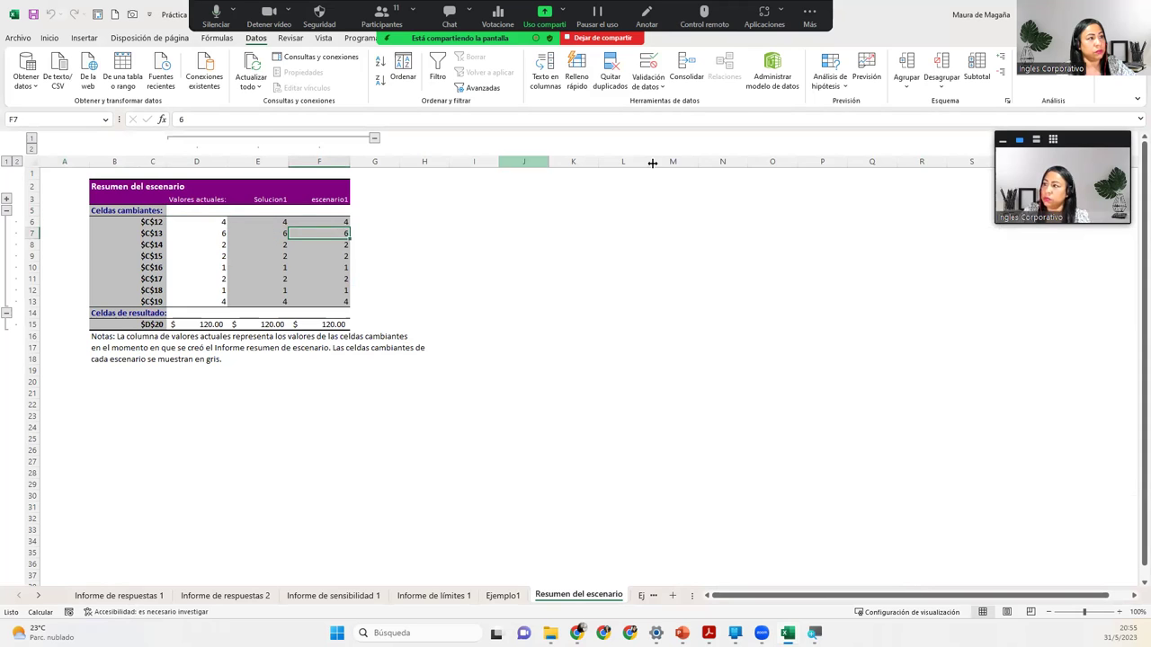
Step: Return to the Ejemplo2 sheet and solve the model again with the same Solver parameters
click(829, 79)
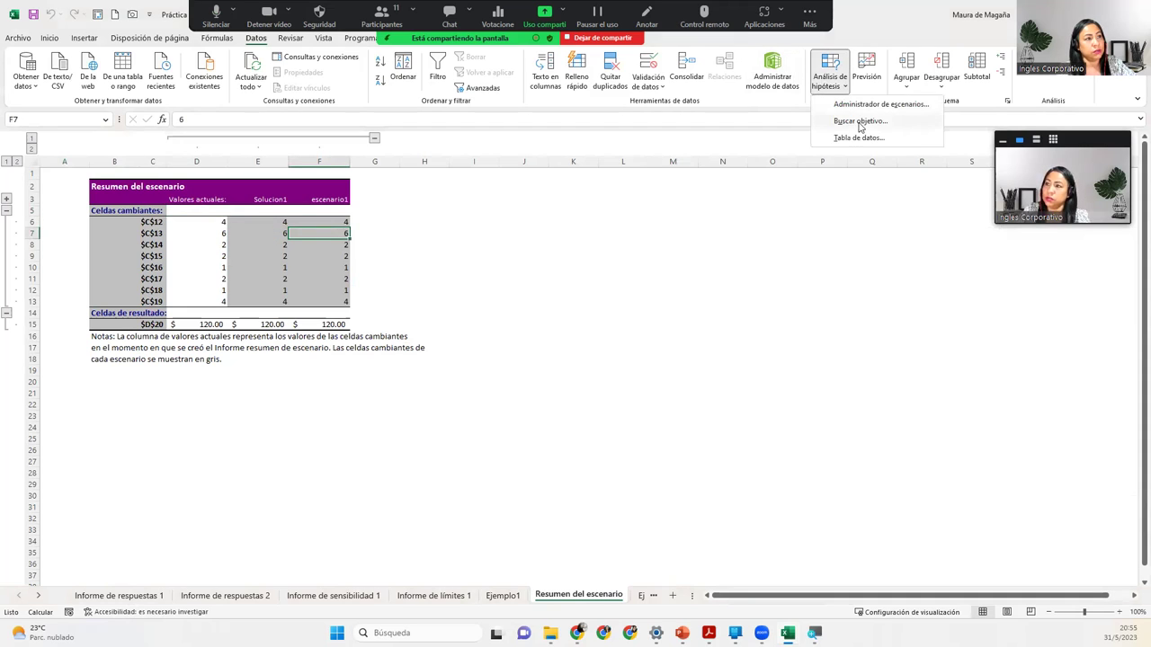
click(506, 595)
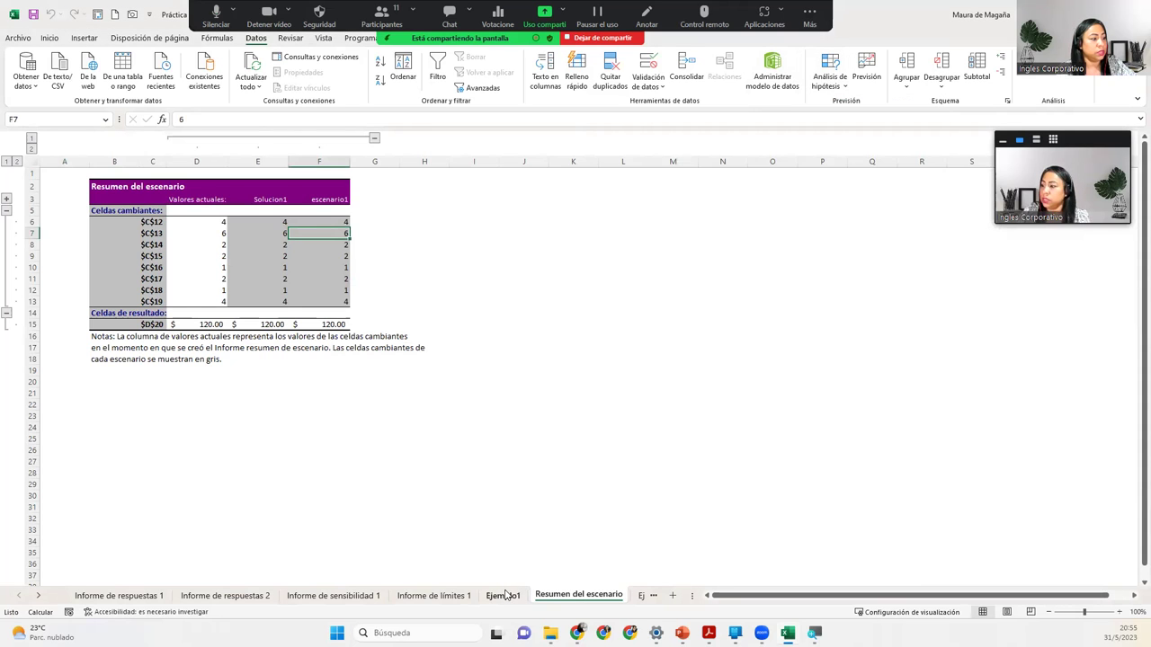
click(640, 595)
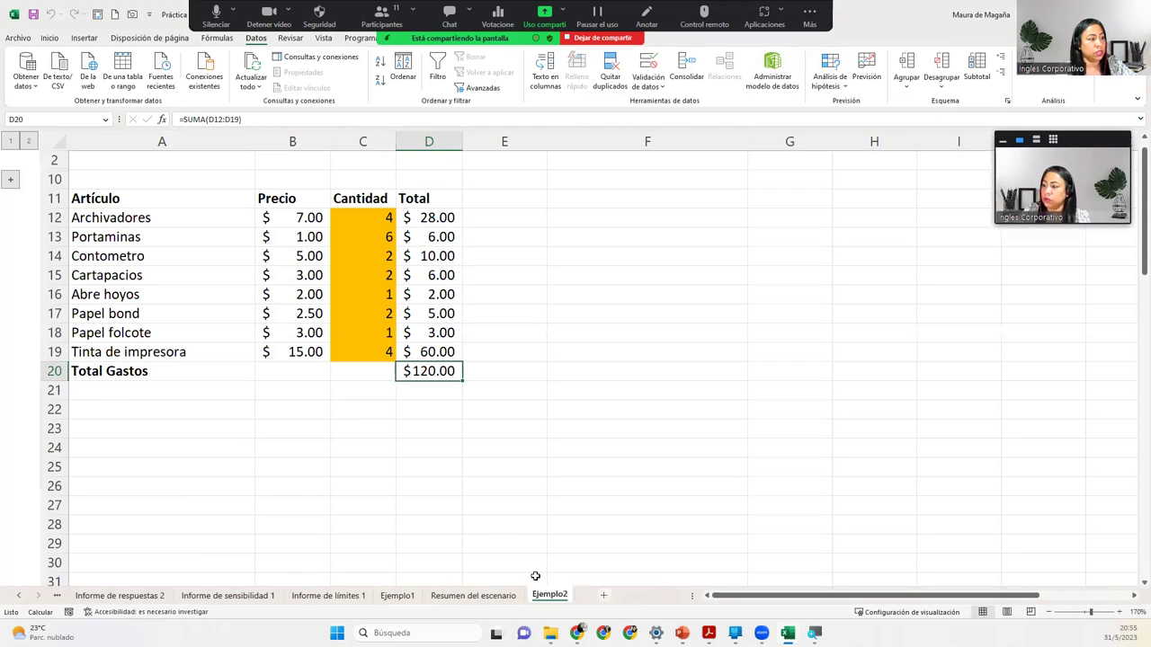
click(1053, 83)
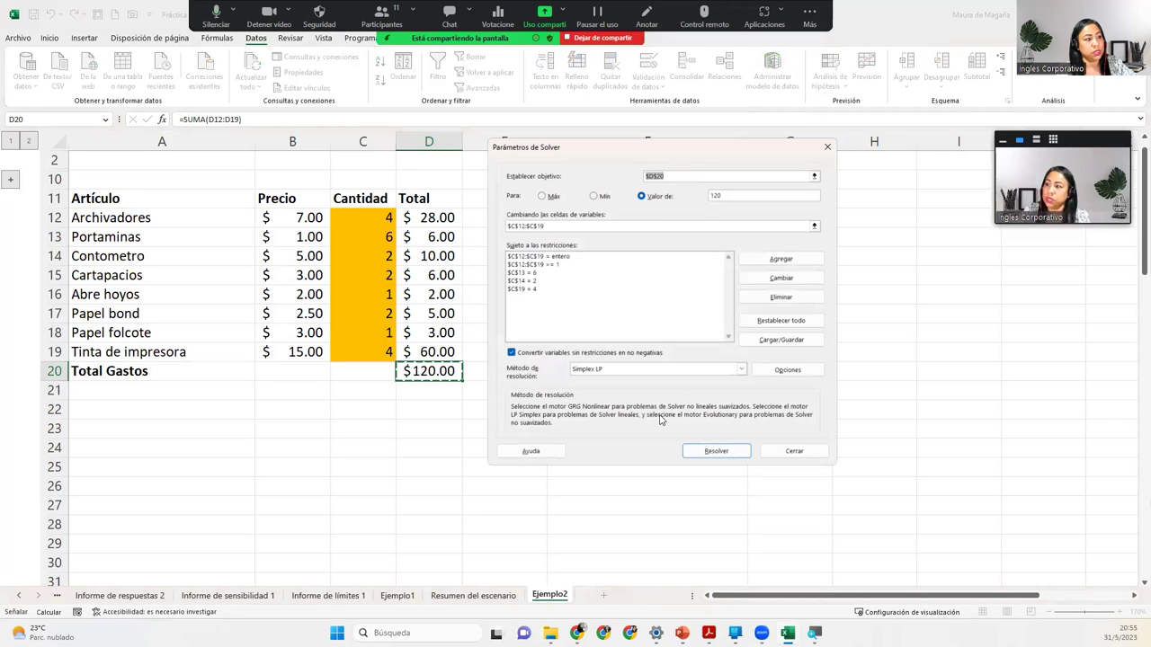
click(710, 449)
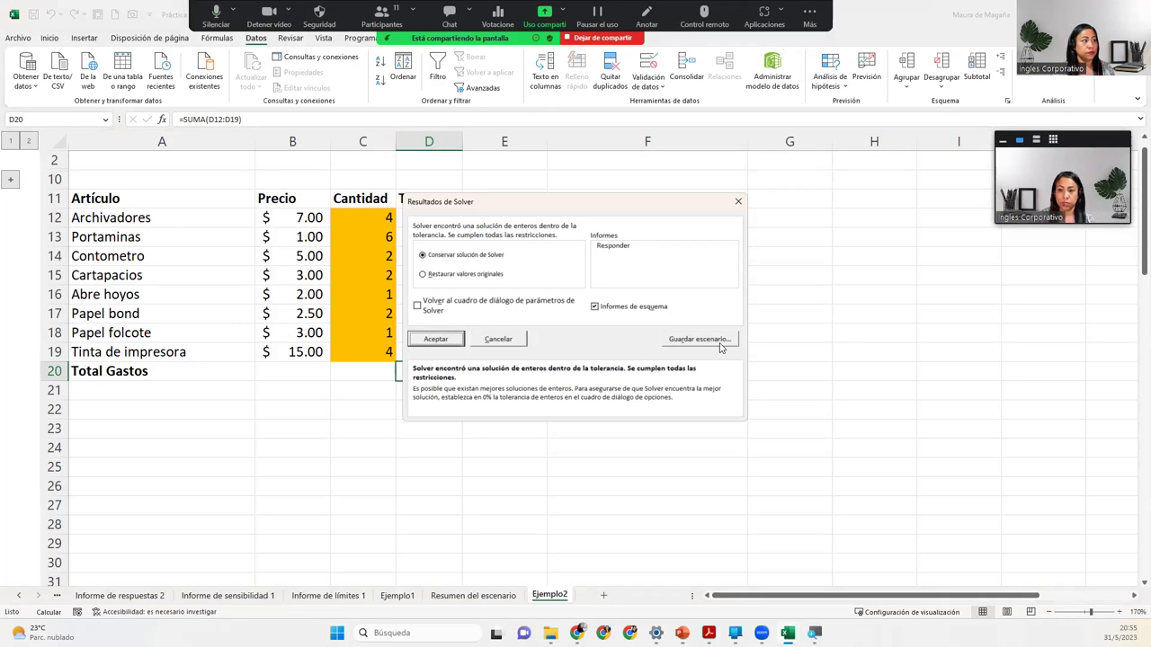
Step: Close the Solver results and review the restriction values in E4:E7 of the Ejemplo1 sheet
click(734, 200)
click(434, 255)
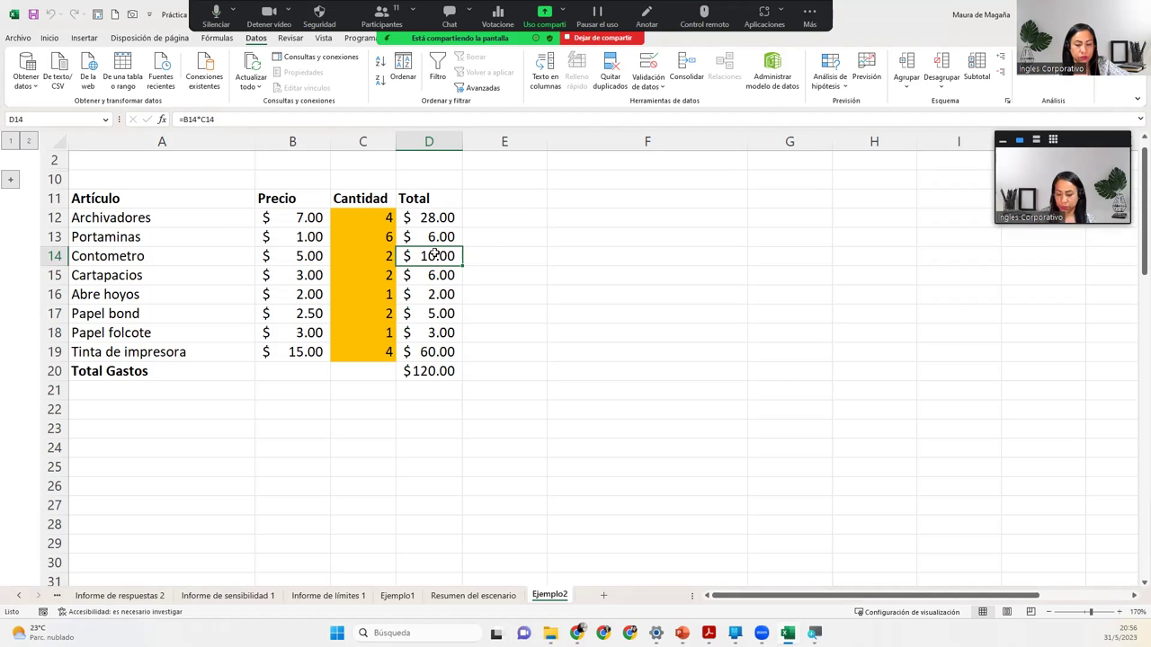
click(403, 596)
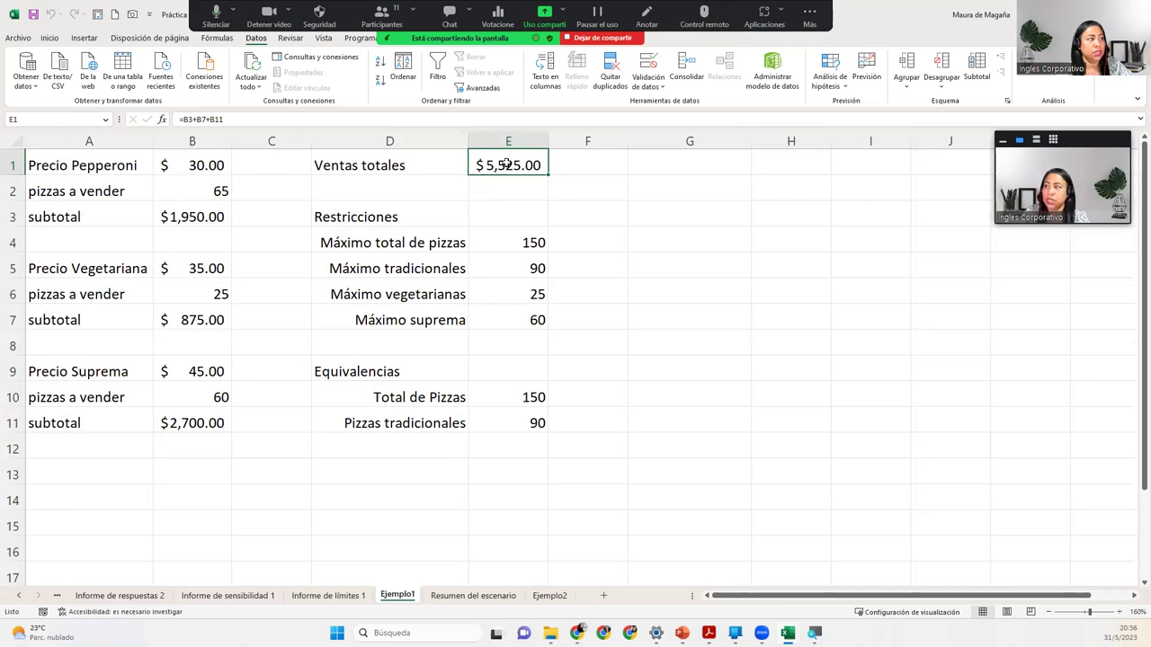
drag(525, 242, 527, 306)
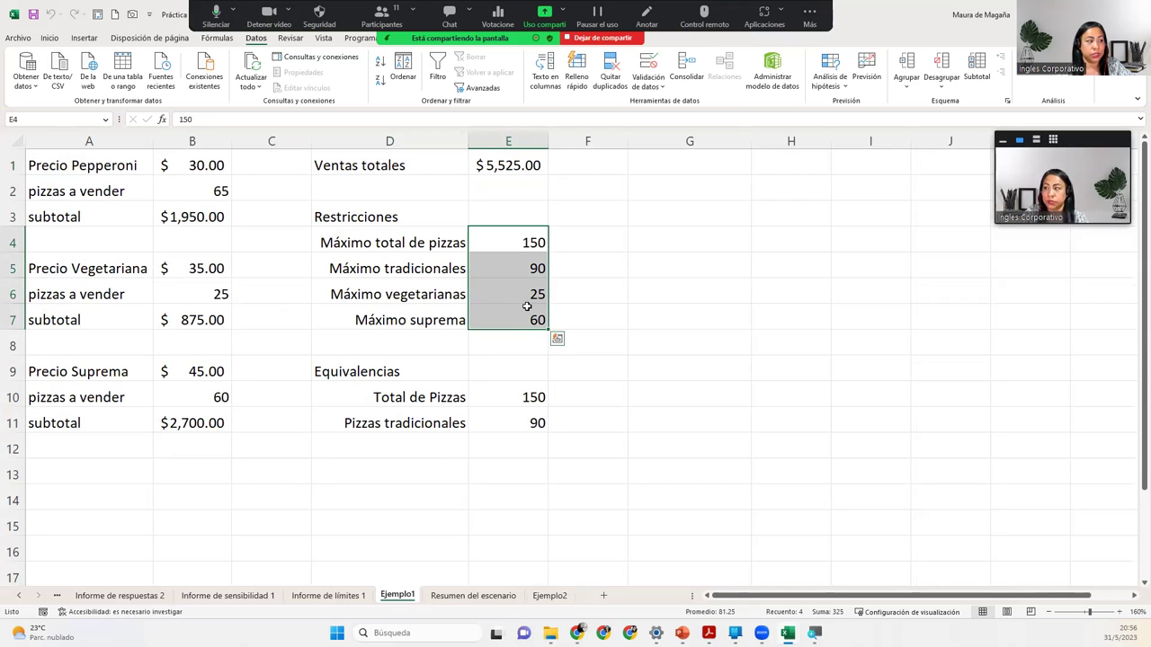
Step: Return to the Ejemplo2 sheet, select the Total Gastos cell D20 and expand the grouped Restricciones rows
click(550, 595)
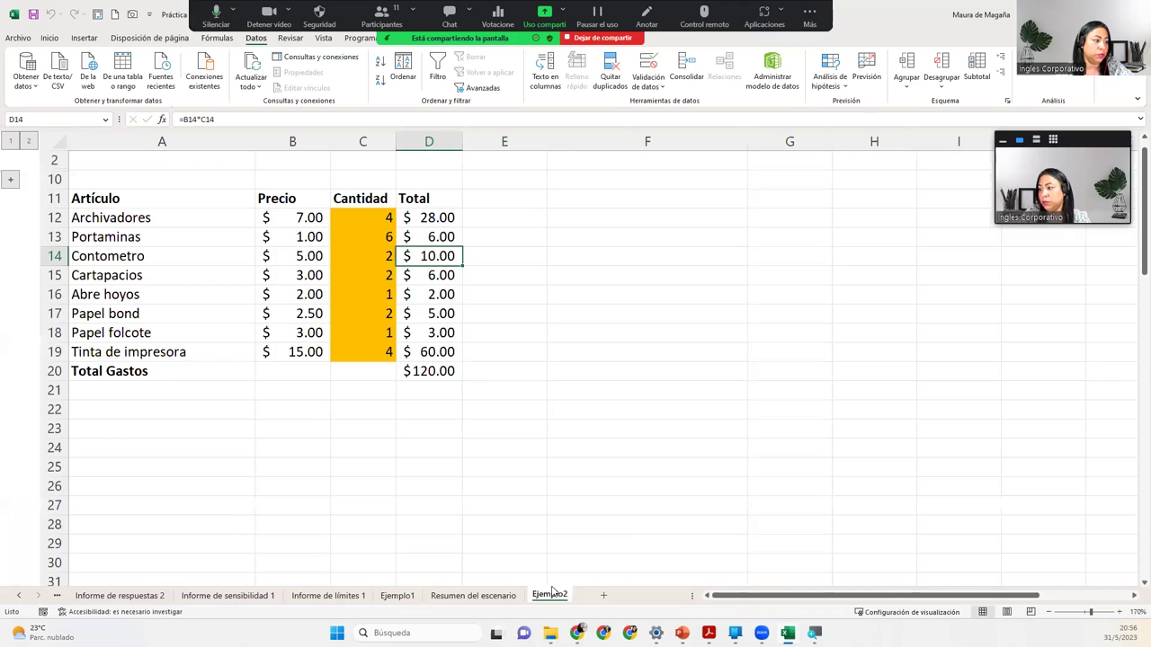
click(447, 369)
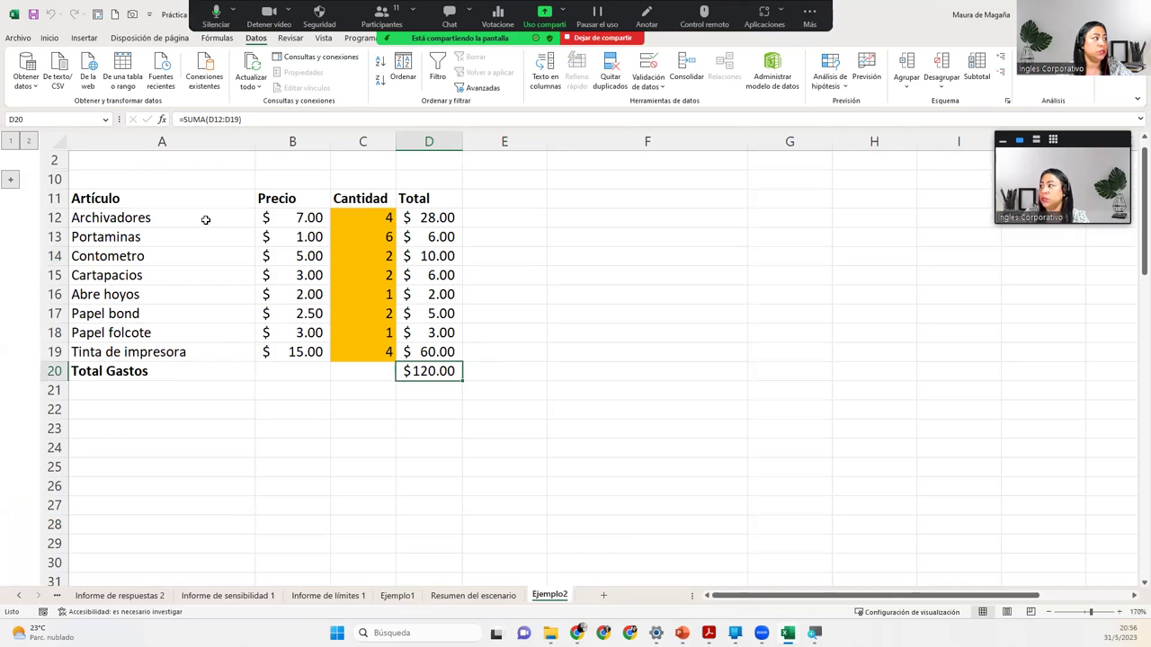
click(10, 179)
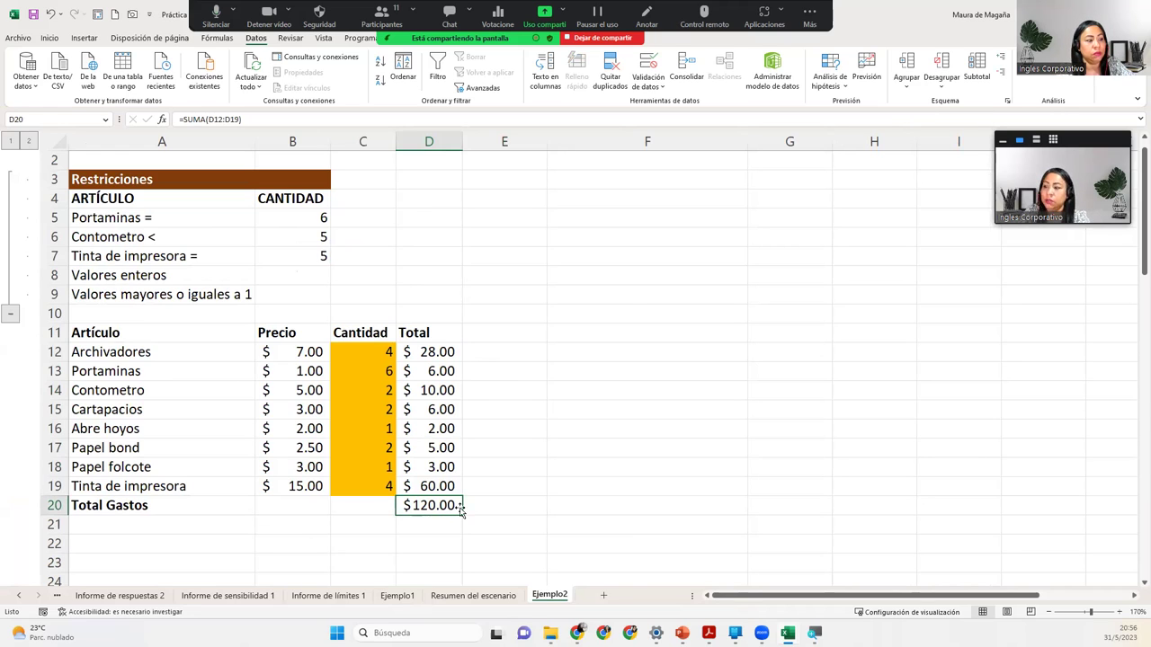
Step: Switch to the Práctica sesión 13 workbook and review the D12 budget formula, the product units in column C and the mouse minimum in B17
mouse_move(787, 633)
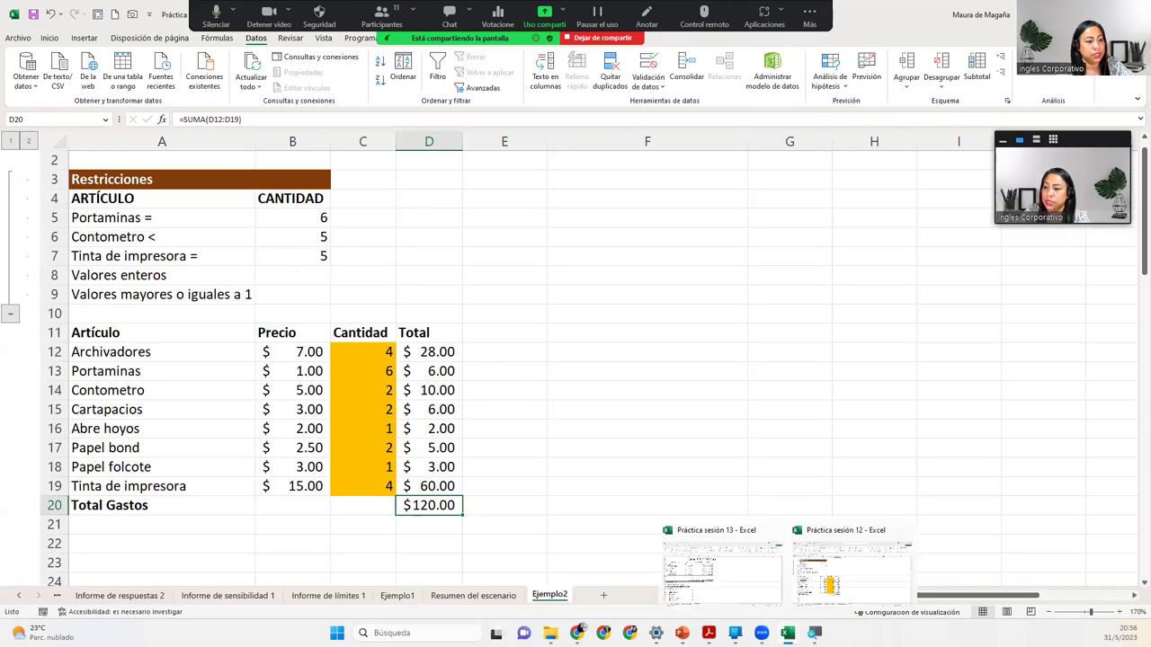
click(727, 603)
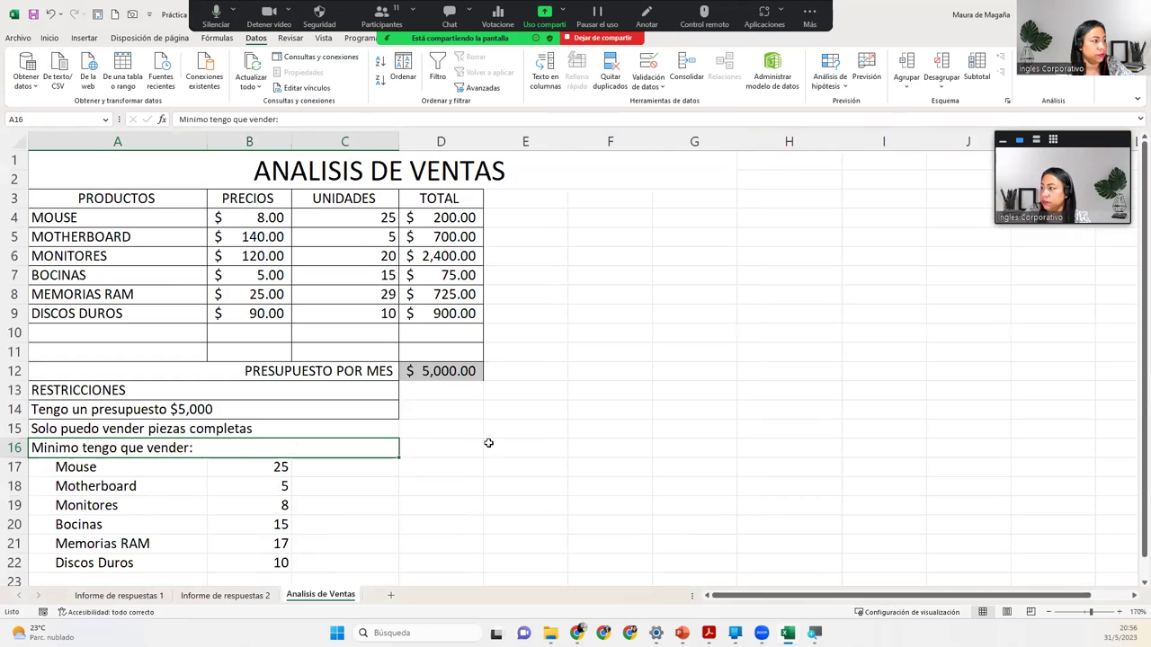
click(465, 379)
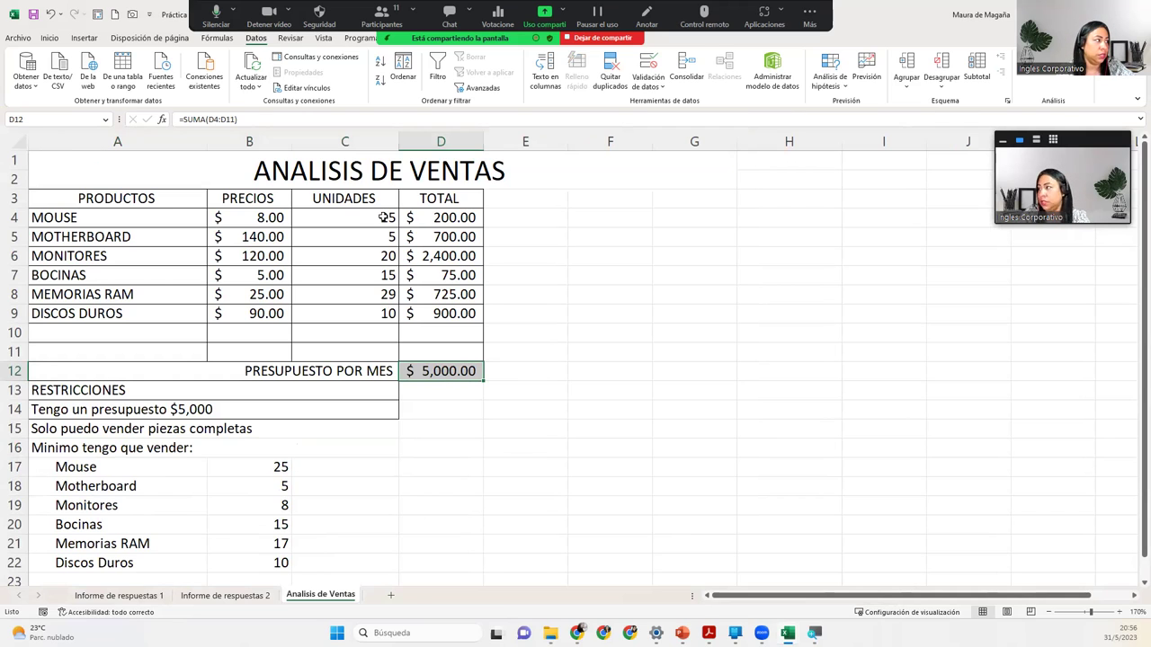
click(357, 217)
drag(352, 247, 354, 306)
click(352, 313)
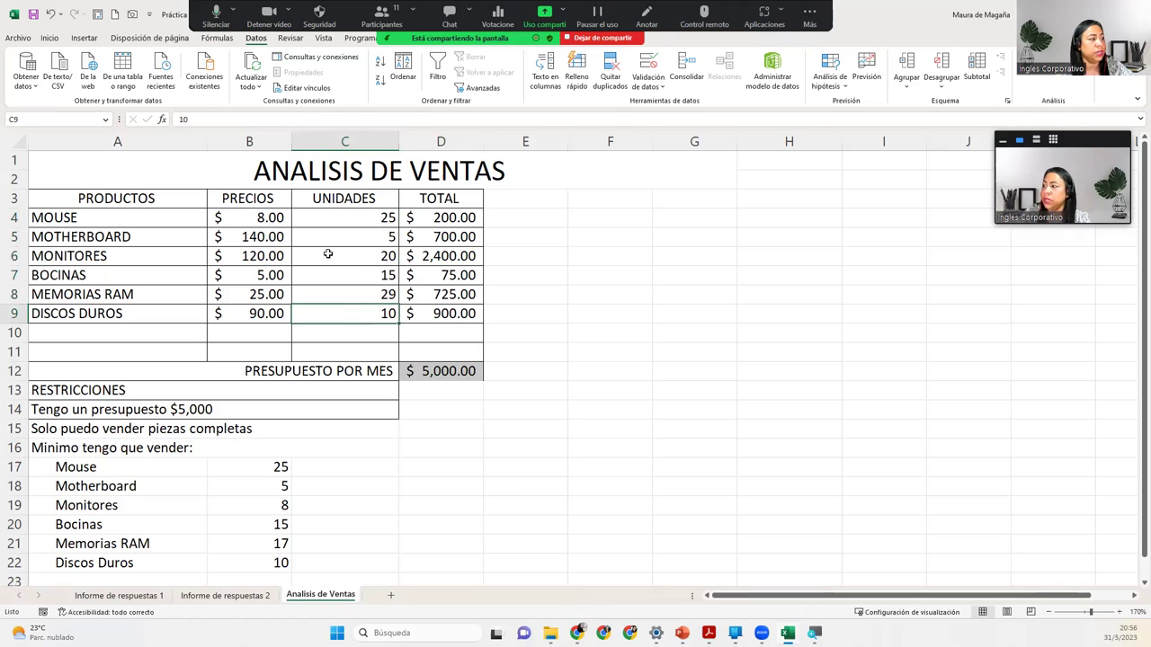
click(258, 466)
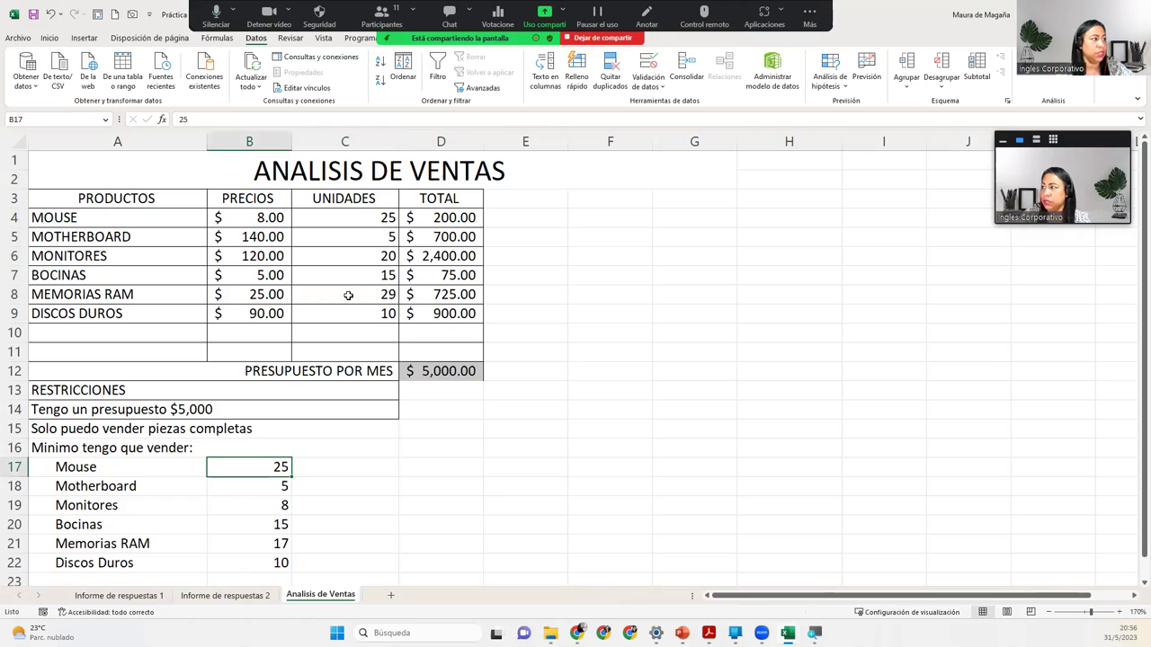
click(366, 243)
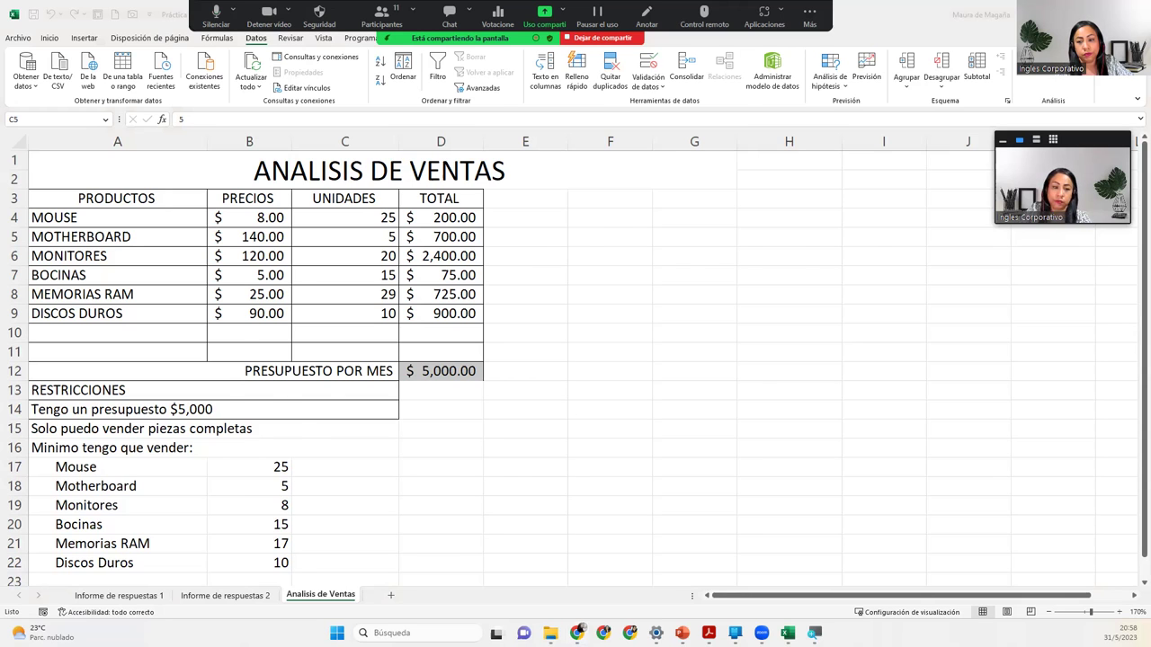
Step: Switch to the PowerPoint slide show and display the Cierre y Conclusiones slide for sesión 13
key(alt+Tab)
key(Right)
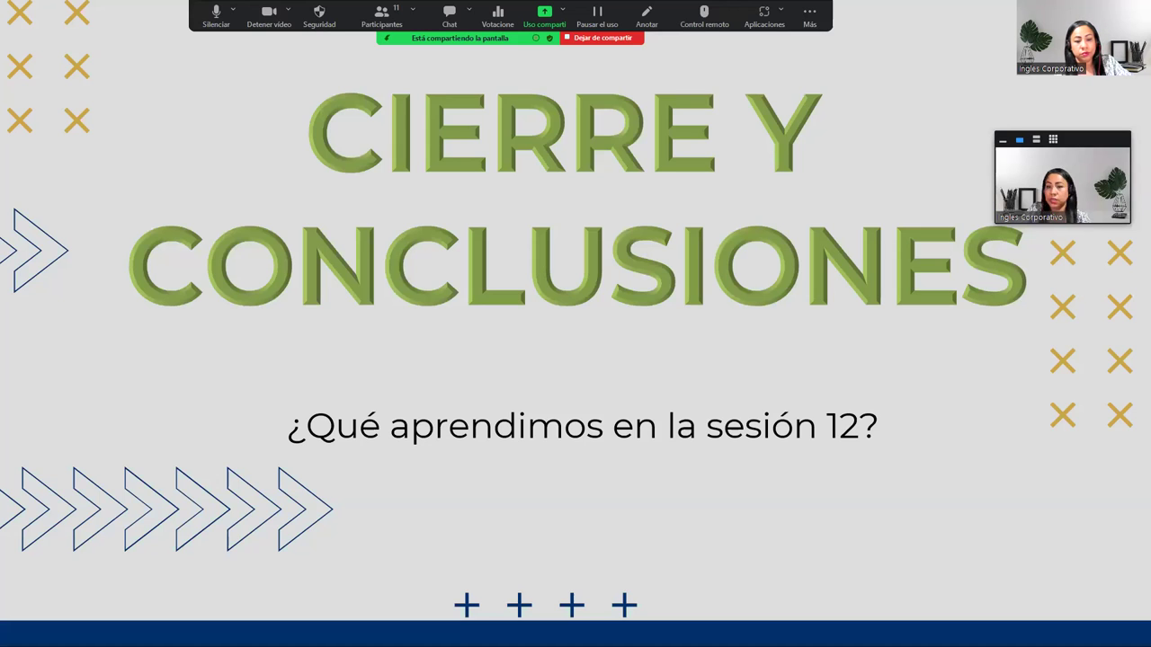
key(alt+Tab)
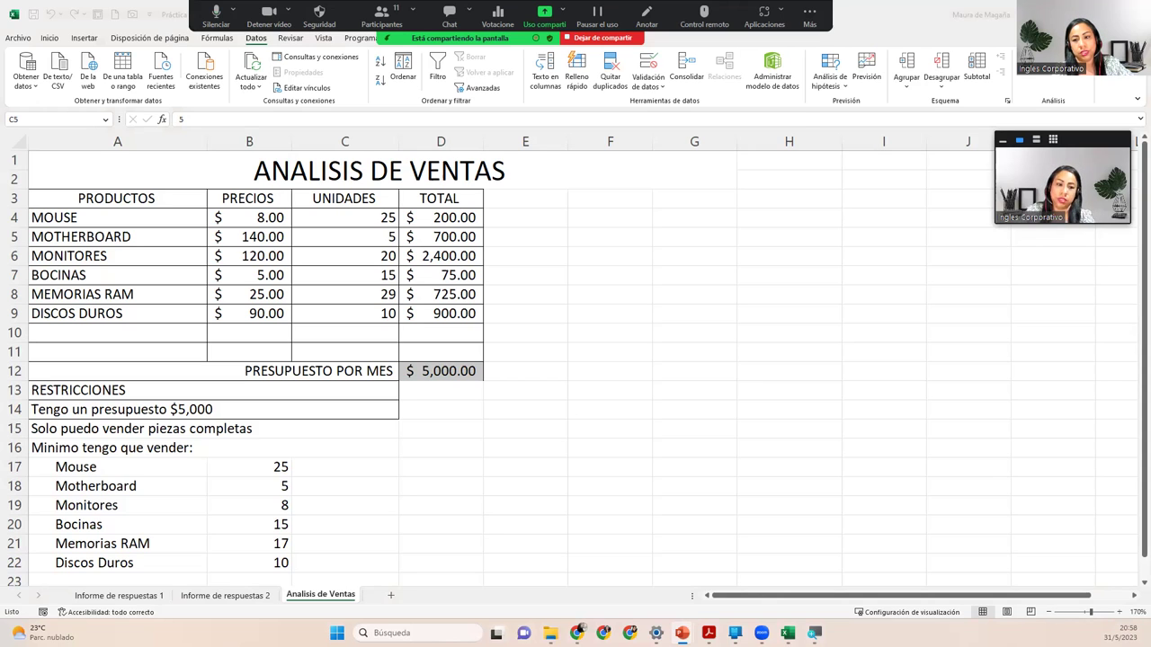
key(alt+Tab)
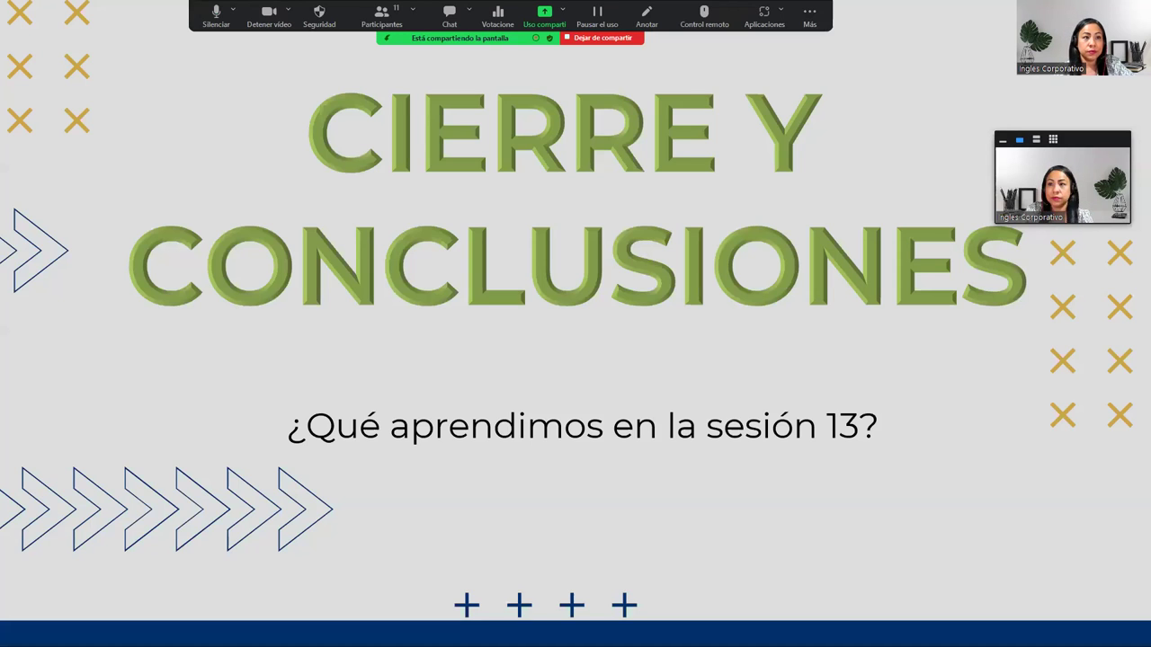